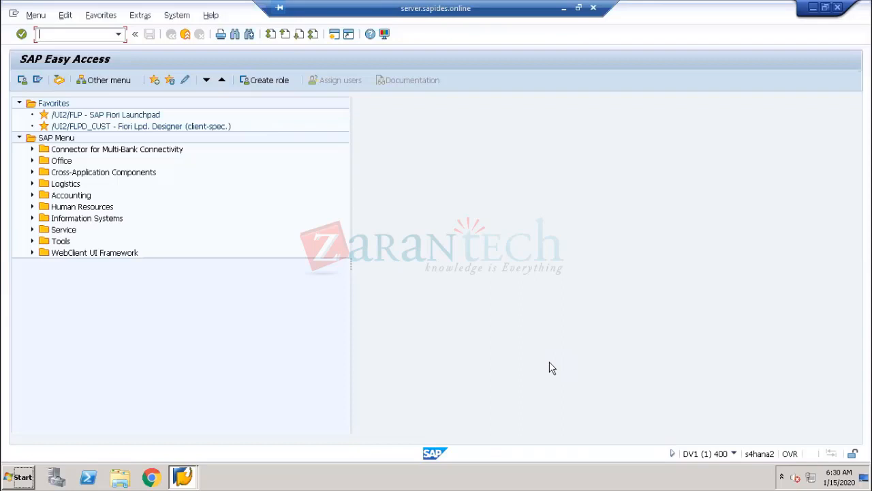
Run transaction spro and display the SAP Reference IMG
type("spro")
key("Return")
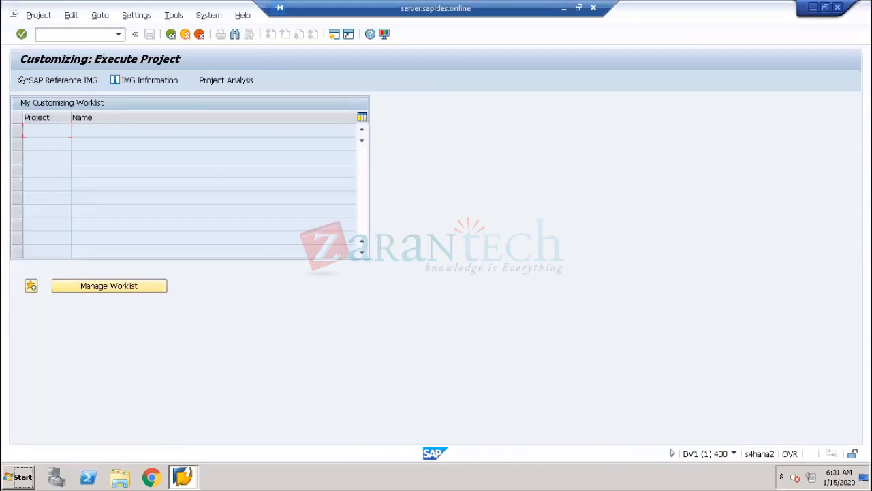
left_click(83, 87)
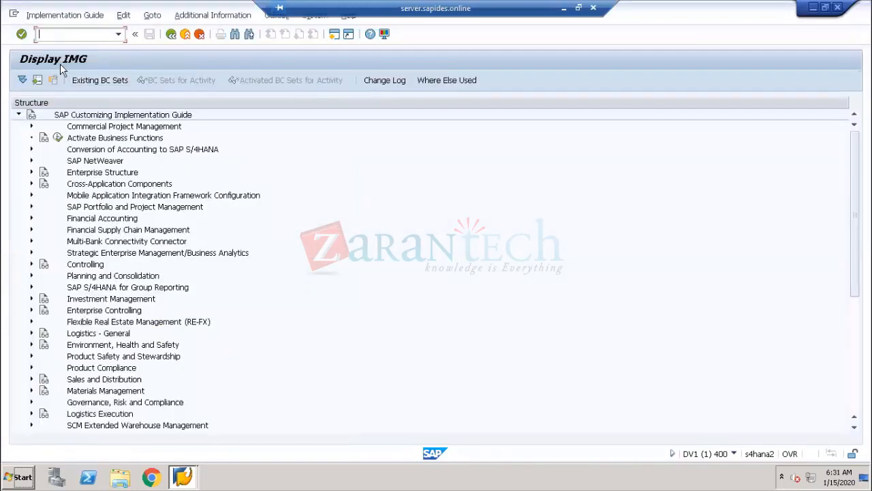
Open Define Settings for Ledgers and Currency Types under Financial Accounting Global Settings > Ledgers > Ledger, and dismiss the consistency check messages
left_click(31, 218)
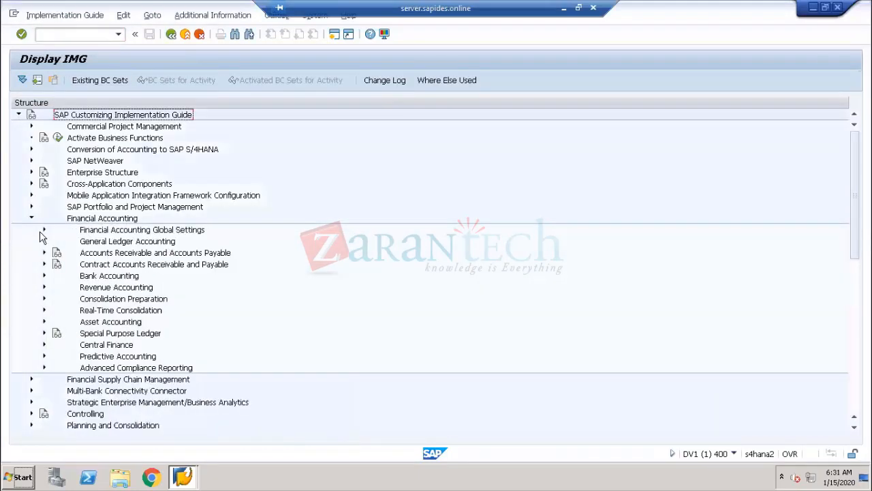
left_click(44, 229)
left_click(57, 252)
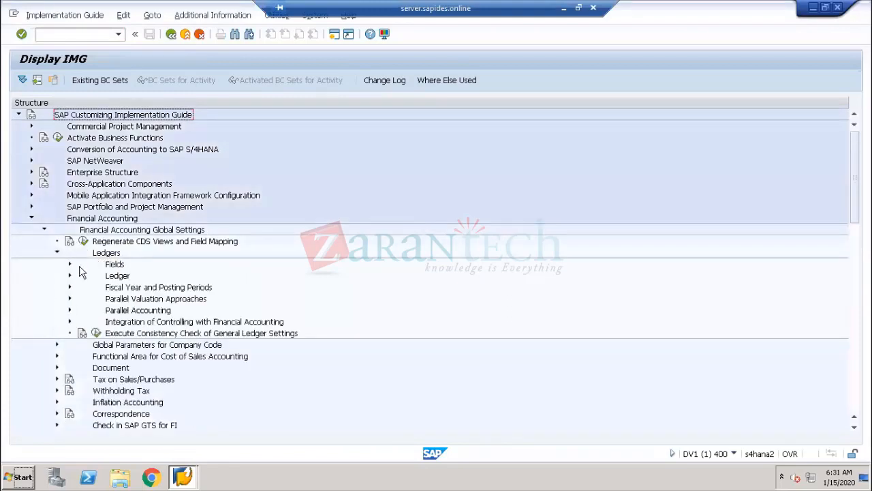
left_click(68, 276)
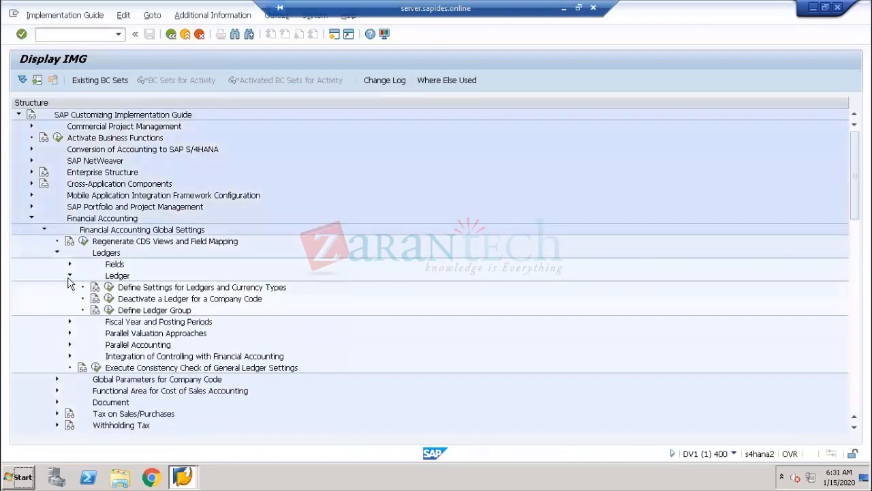
left_click(109, 287)
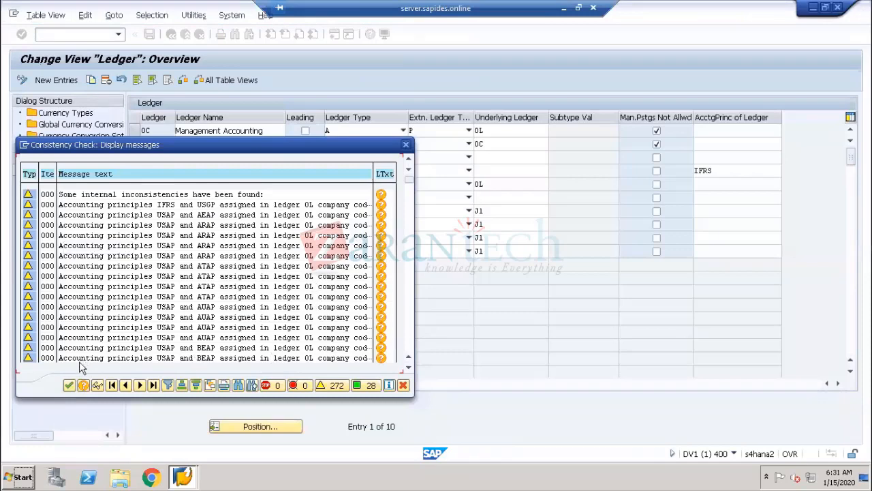
left_click(68, 385)
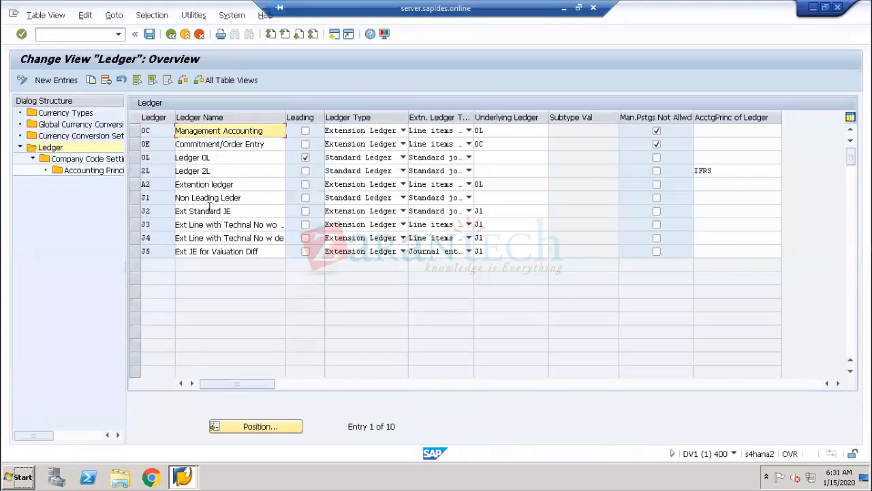
Highlight ledgers 0L and 2L in the ledger overview to examine their settings, including the leading flag
left_click(136, 157)
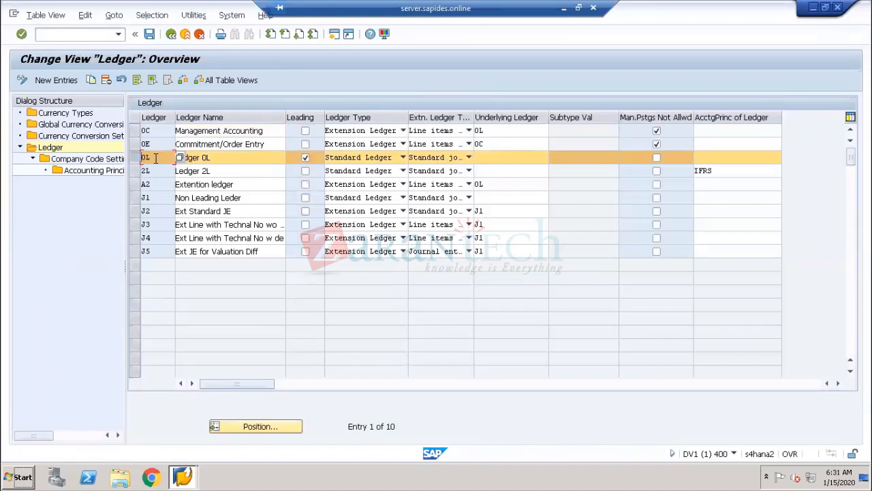
double_click(156, 157)
left_click(135, 171)
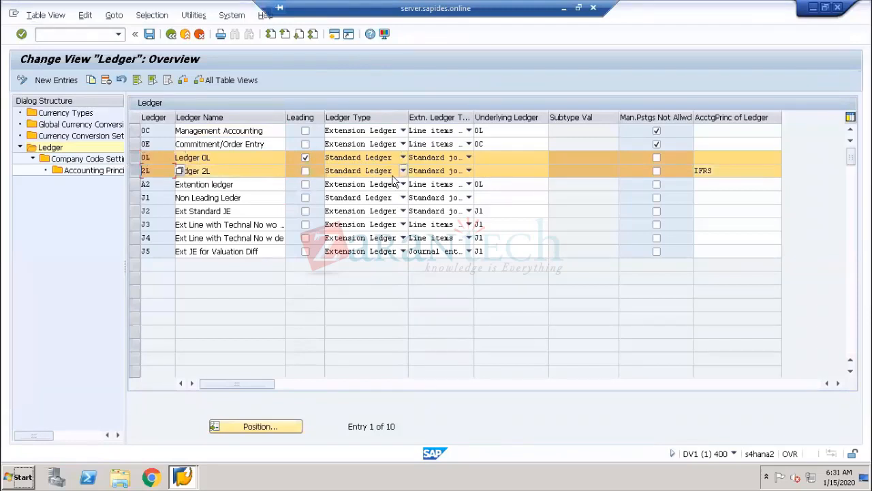
left_click(305, 157)
left_click_drag(159, 174, 128, 174)
Switch to Paint and draw a rounded rectangle of about 164 × 95 px on the left part of the canvas
left_click(564, 8)
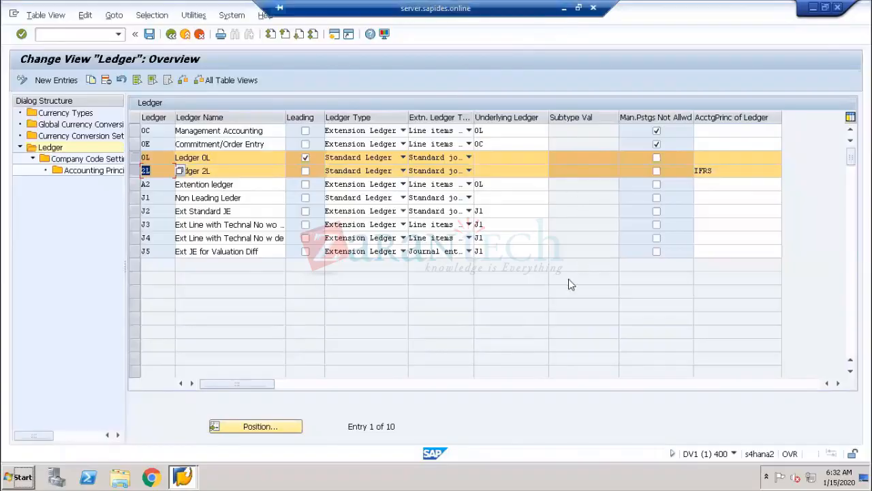
left_click(667, 478)
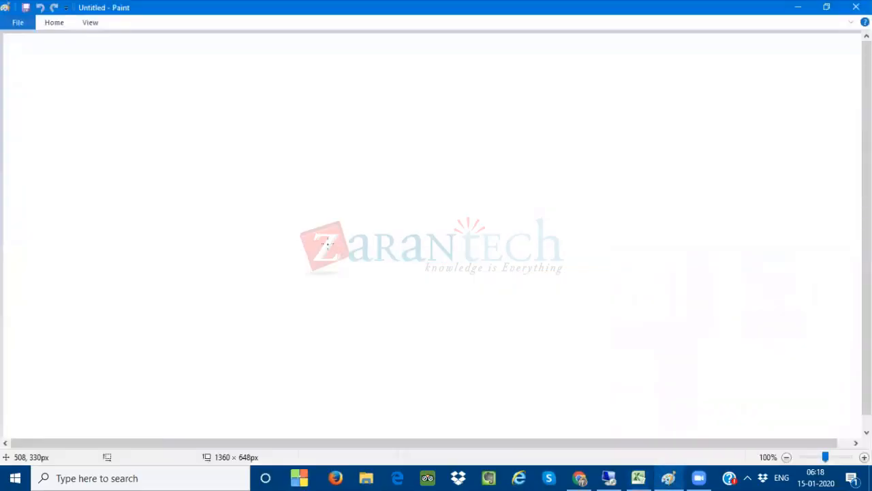
left_click(51, 25)
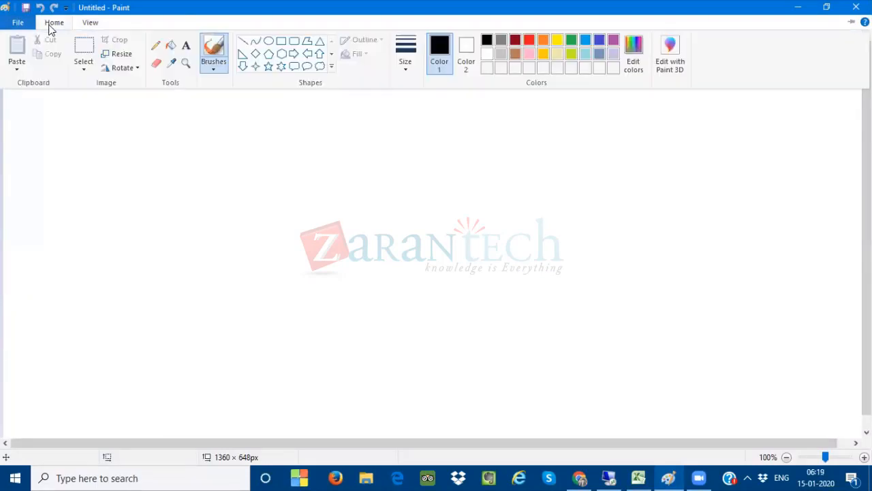
left_click(293, 41)
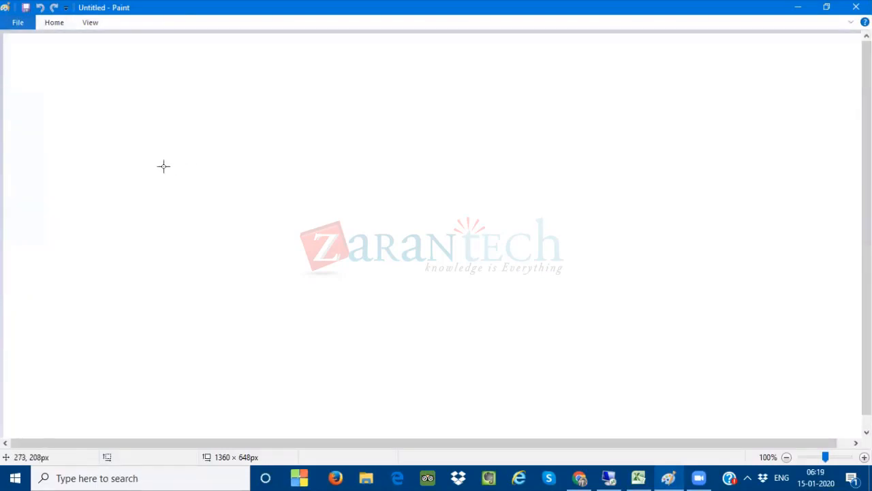
mouse_move(107, 170)
left_mouse_down()
mouse_move(127, 221)
mouse_move(213, 231)
left_mouse_up()
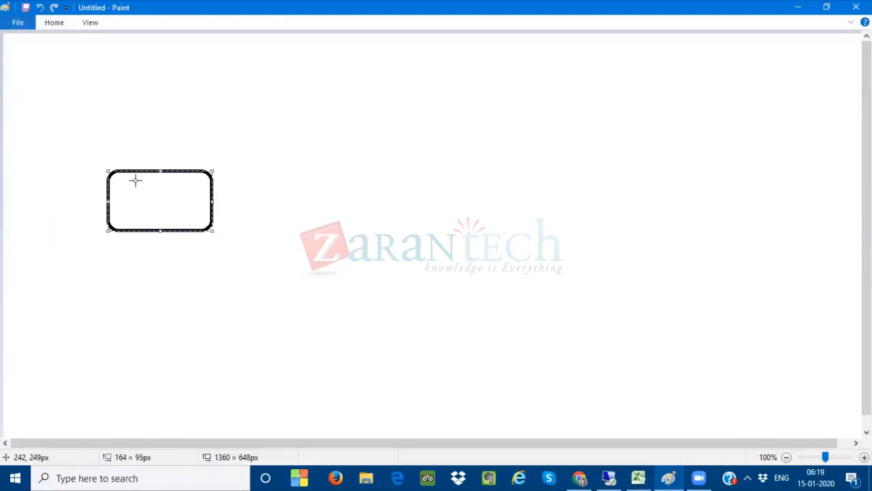
Add the text label US10 inside the rounded rectangle
left_click(59, 24)
left_click(185, 45)
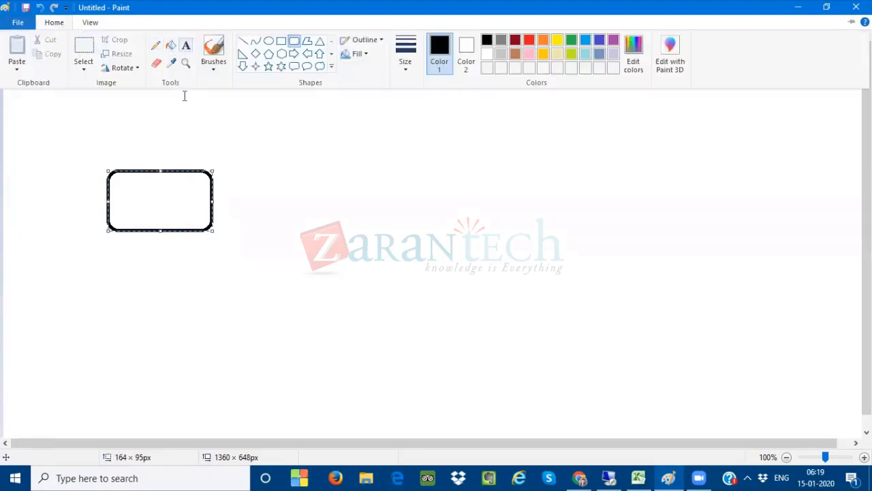
left_click(134, 201)
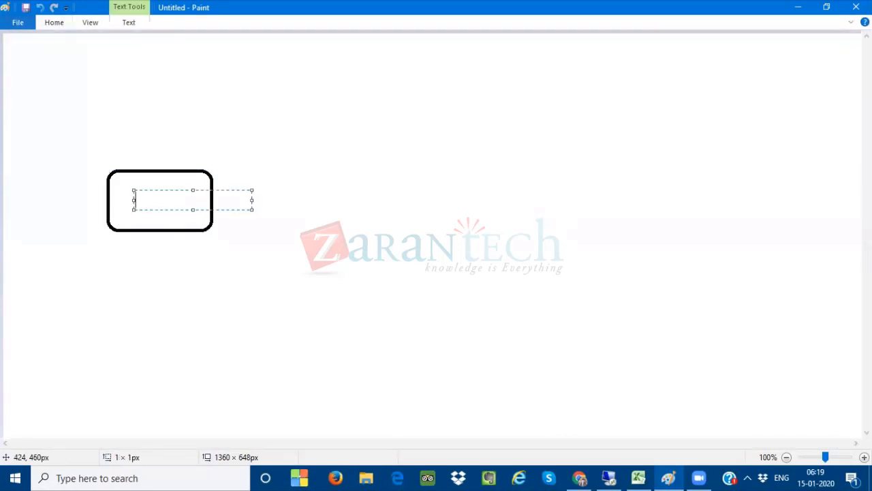
type("US10")
left_click(123, 249)
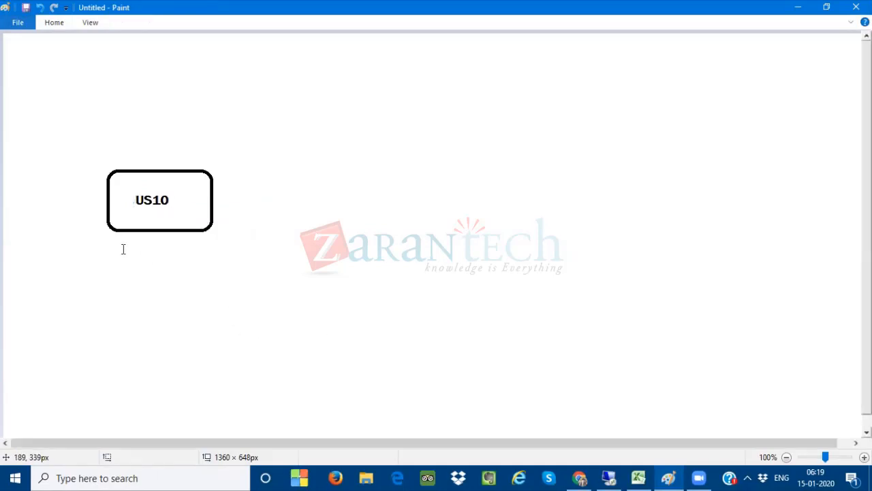
Add a text block below the US10 box with the lines IFRS-0L, JAN-DEC and USD, widening its frame slightly to the left
left_click(124, 249)
type("IFRS")
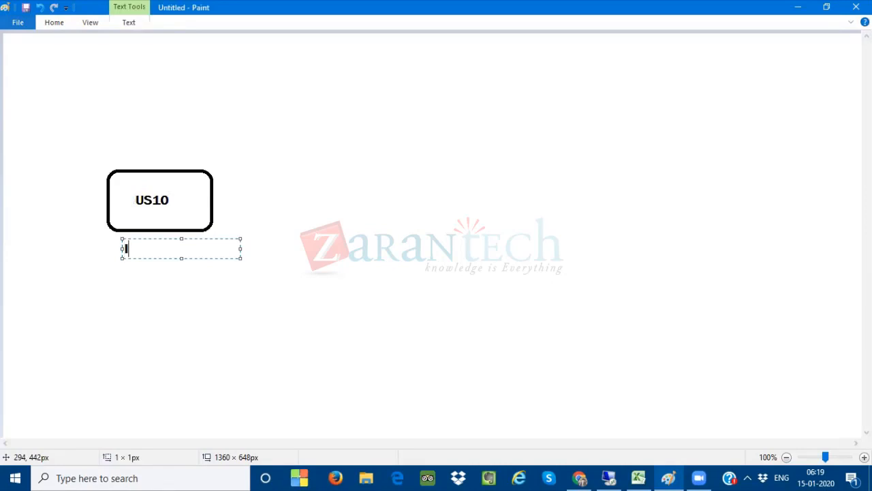
type("-0L")
key("Return")
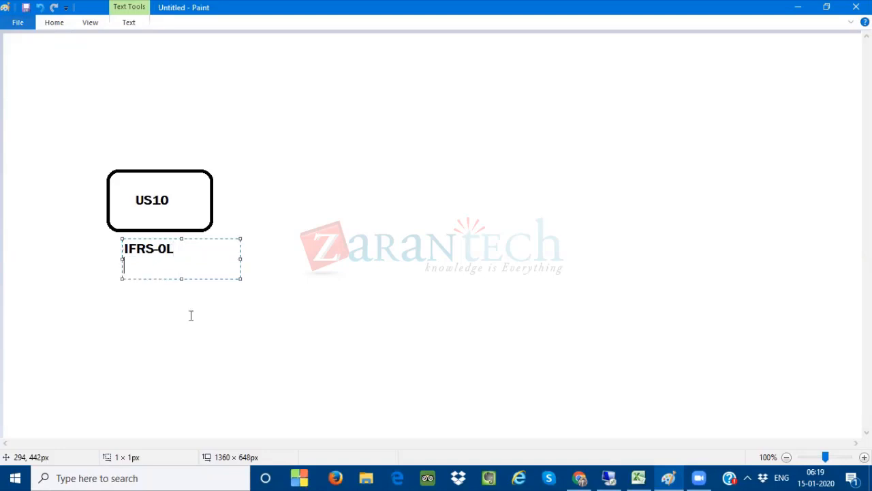
type("JAN-DEC")
key("Return")
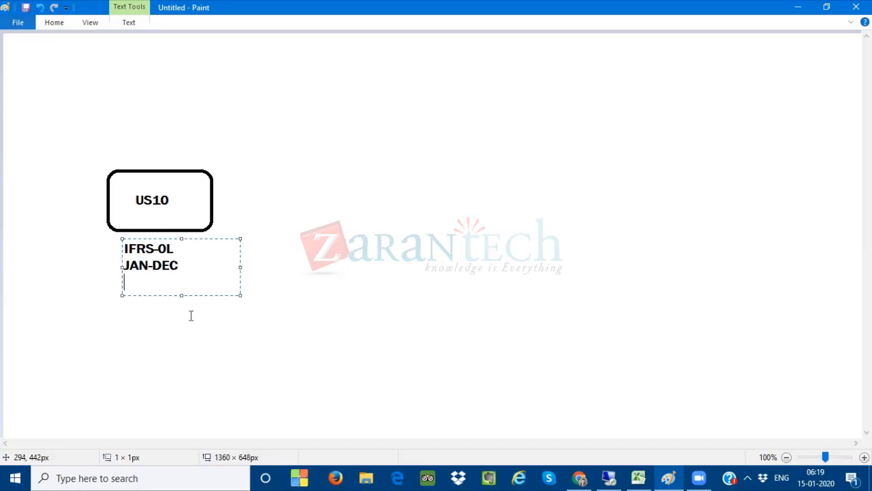
type("USD")
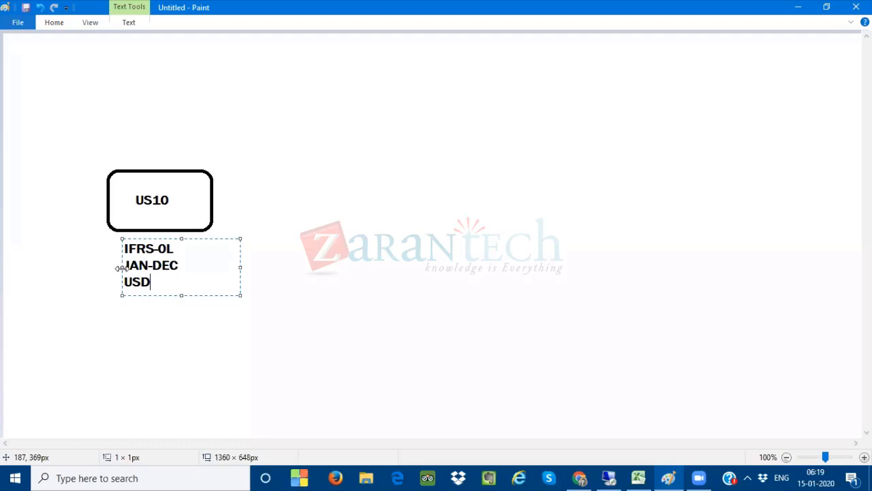
left_click_drag(121, 268, 111, 268)
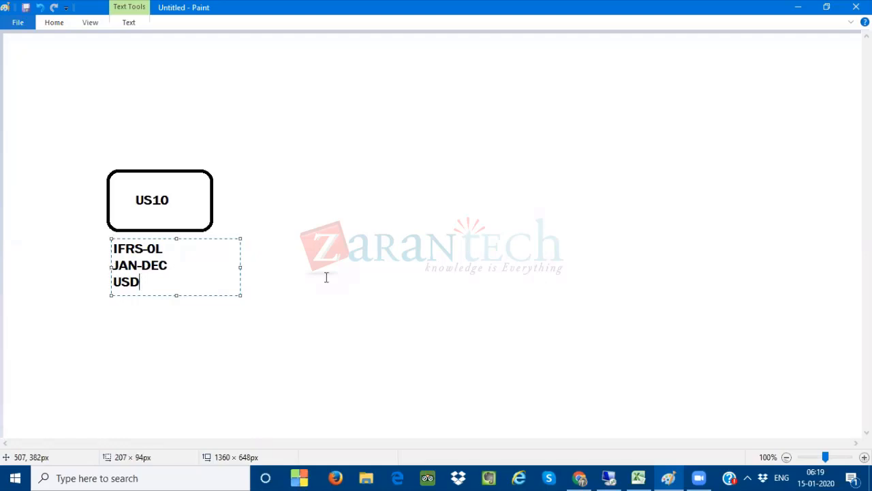
left_click(152, 213)
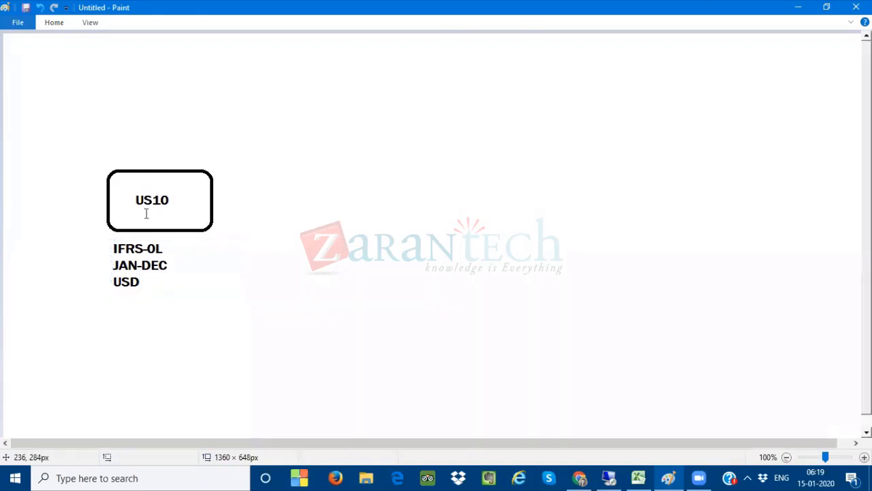
Draw three rounded rectangles in a column right of the US10 box, the top one about 162 × 90 px and the bottom one about 153 × 79 px
left_click(54, 22)
left_click(295, 41)
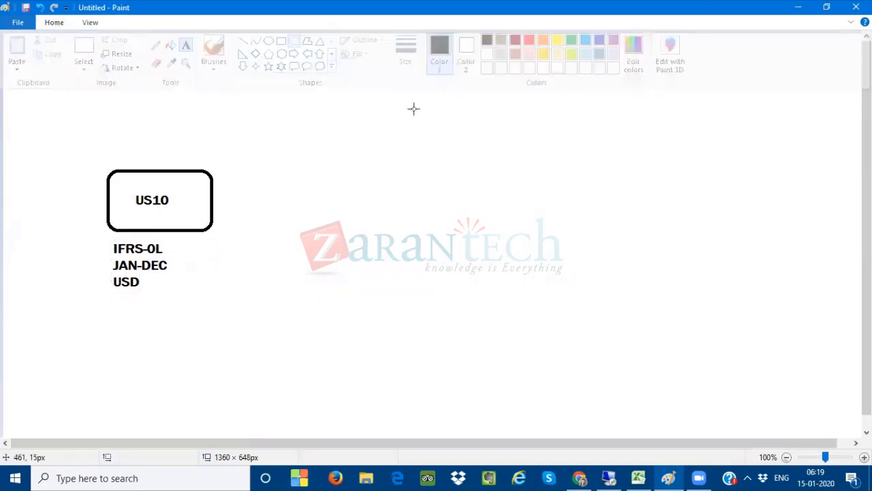
left_click_drag(389, 72, 492, 135)
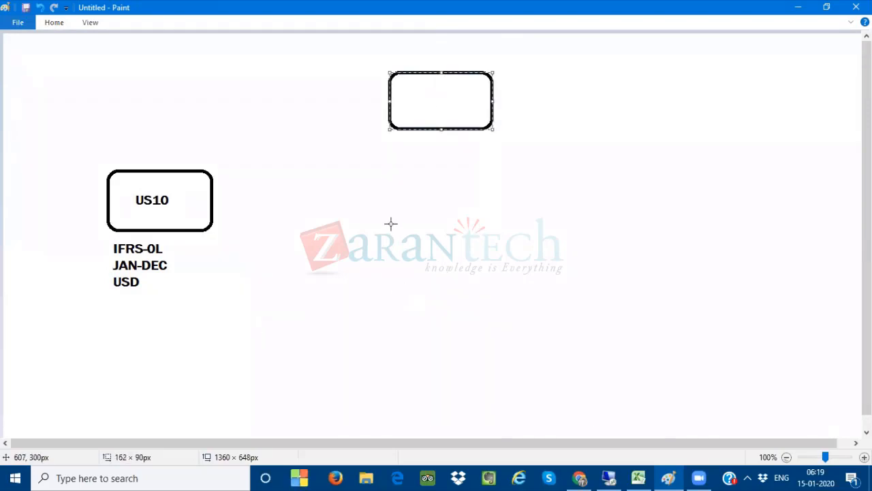
left_click_drag(389, 197, 491, 245)
left_click_drag(398, 316, 496, 366)
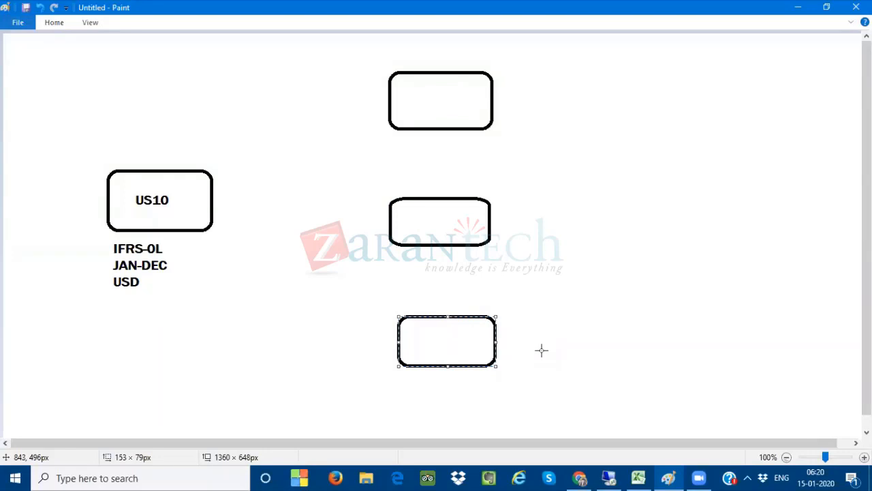
Label the top box of the column INDIA
left_click(53, 22)
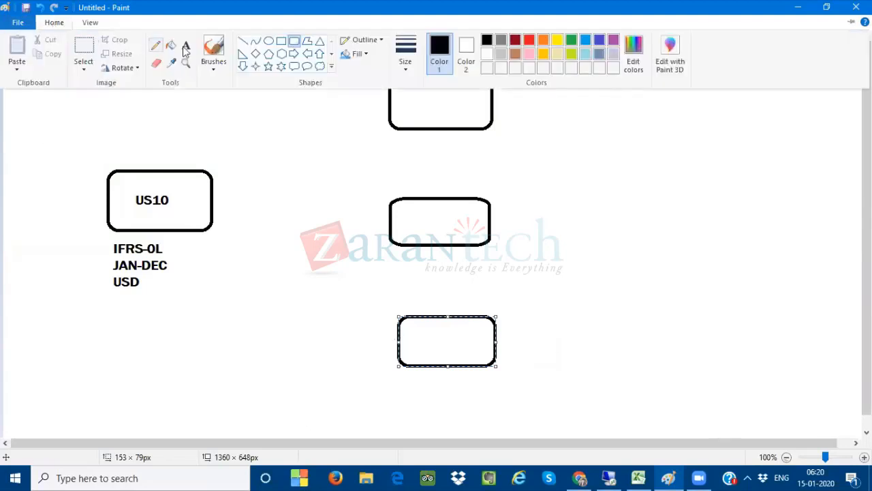
left_click(185, 46)
left_click(417, 102)
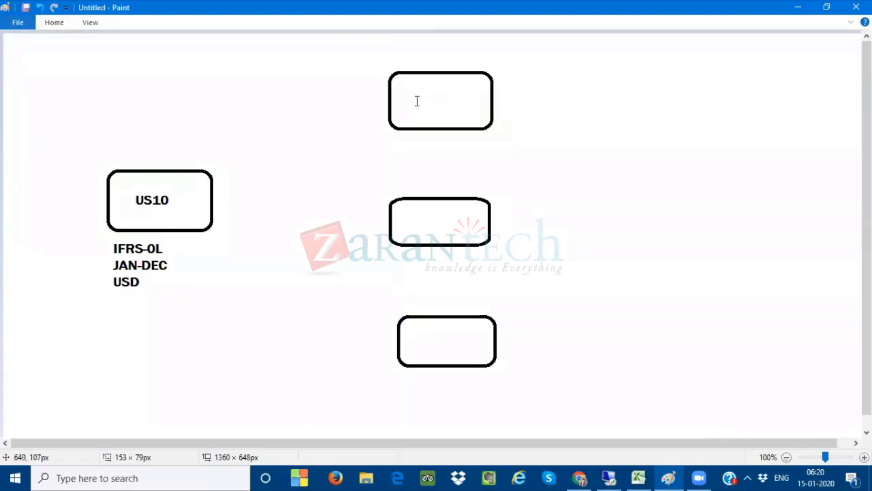
left_click(417, 101)
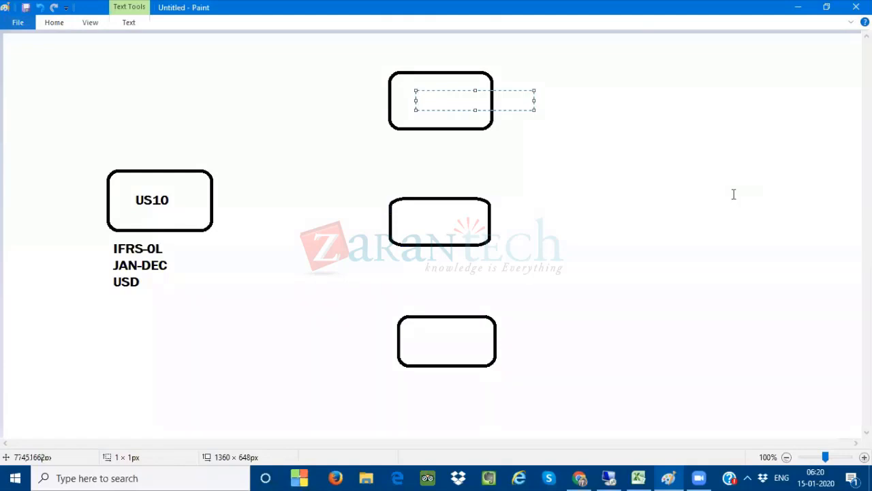
type("INDIA")
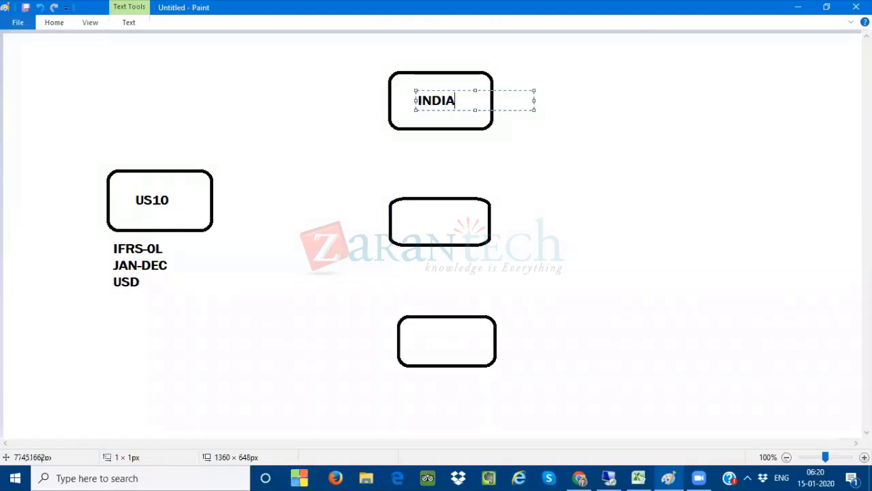
Label the middle box of the column GERMANY and the bottom one AUSTR
left_click(408, 223)
type("G")
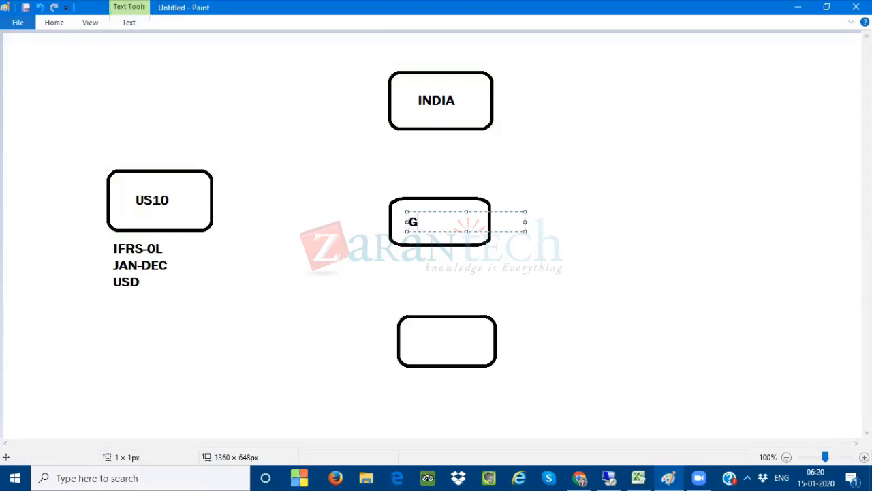
type("ERMANY")
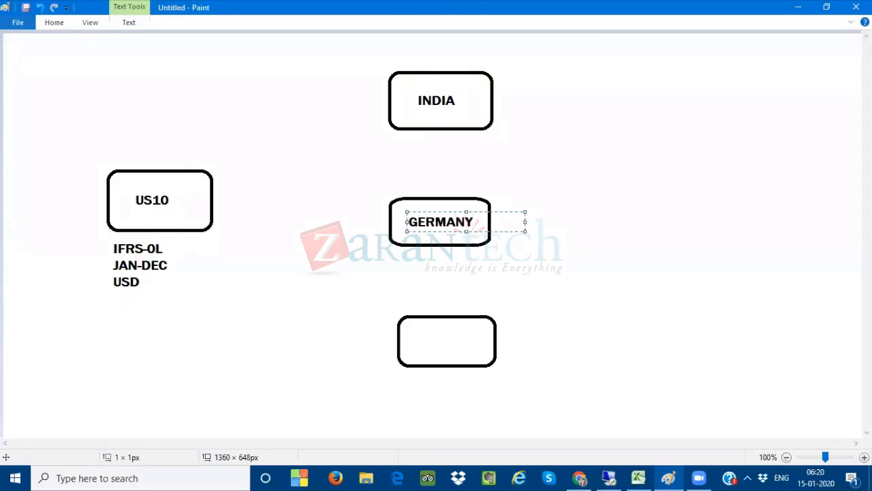
left_click(413, 340)
left_click(413, 340)
type("AUST")
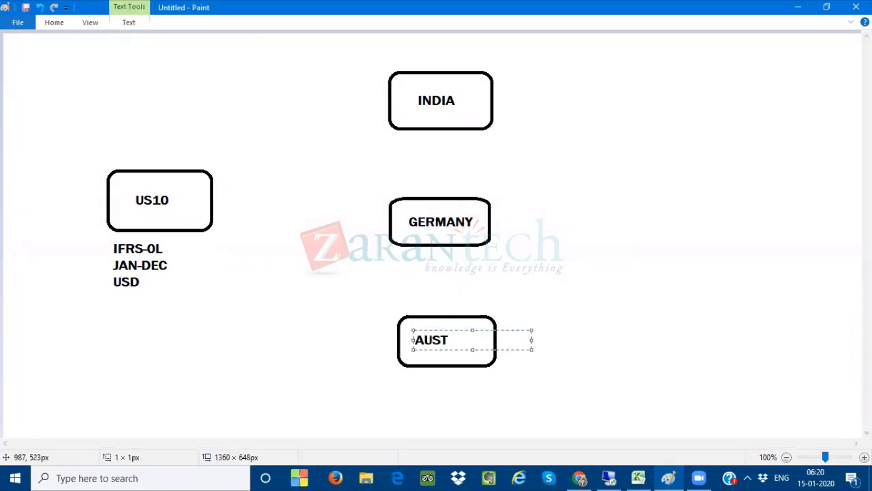
type("R.")
left_click(193, 211)
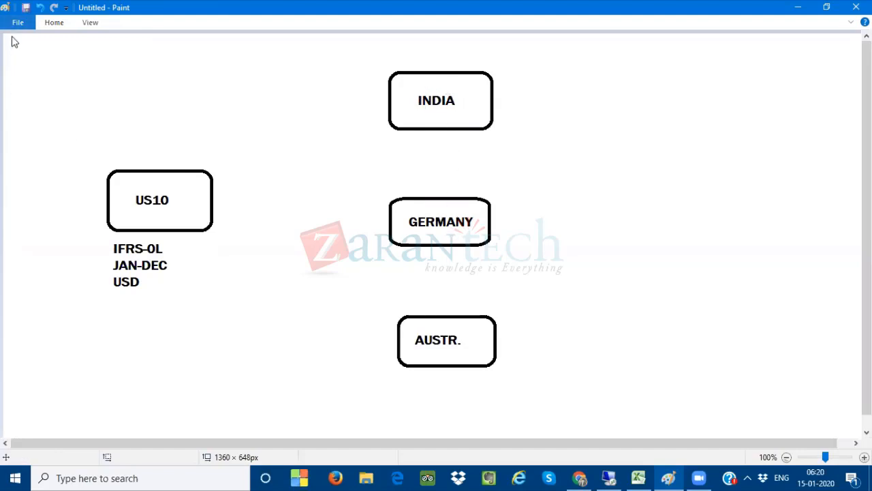
Draw three straight lines connecting the US10 box to the INDIA, GERMANY and AUSTR. boxes
left_click(54, 23)
left_click(242, 41)
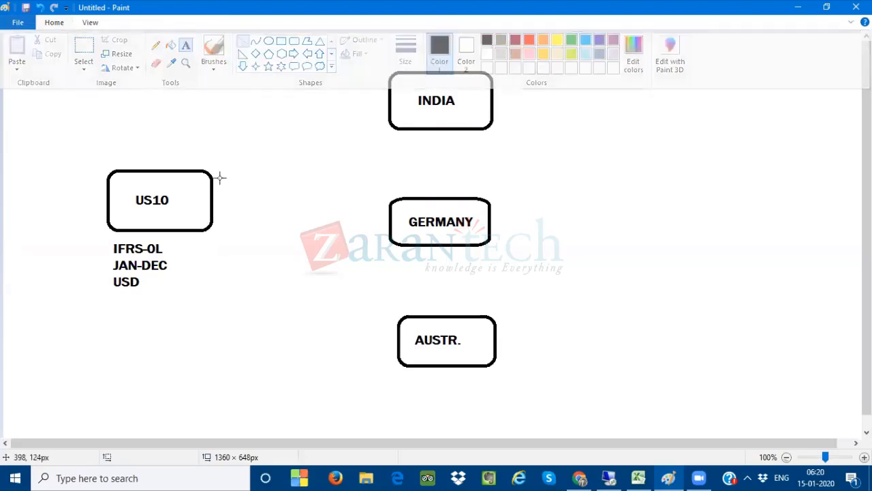
left_click_drag(214, 189, 385, 102)
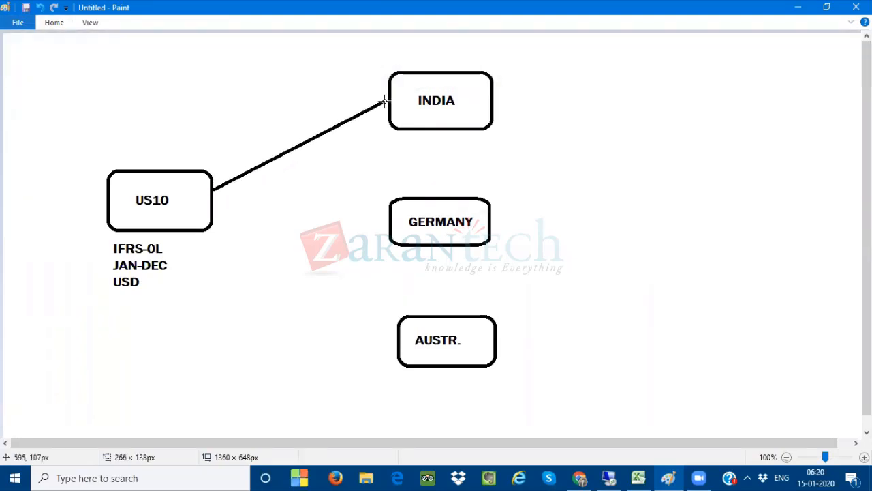
left_click_drag(213, 203, 389, 209)
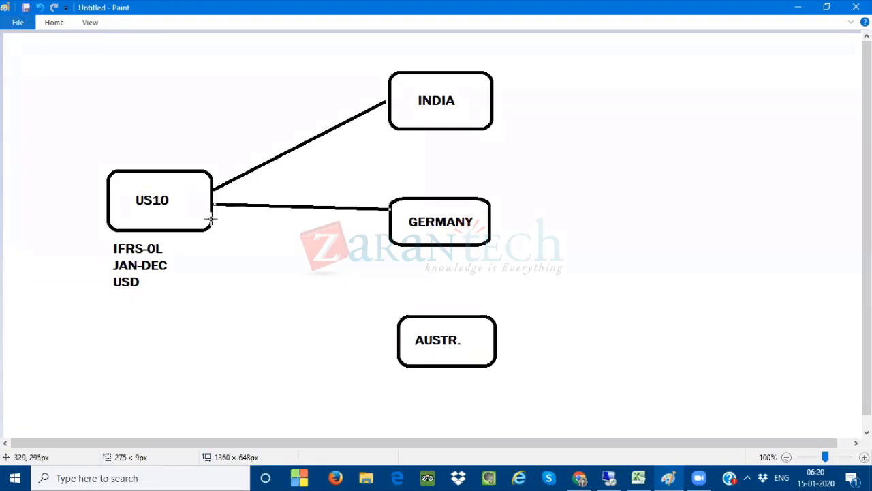
left_click_drag(211, 219, 393, 312)
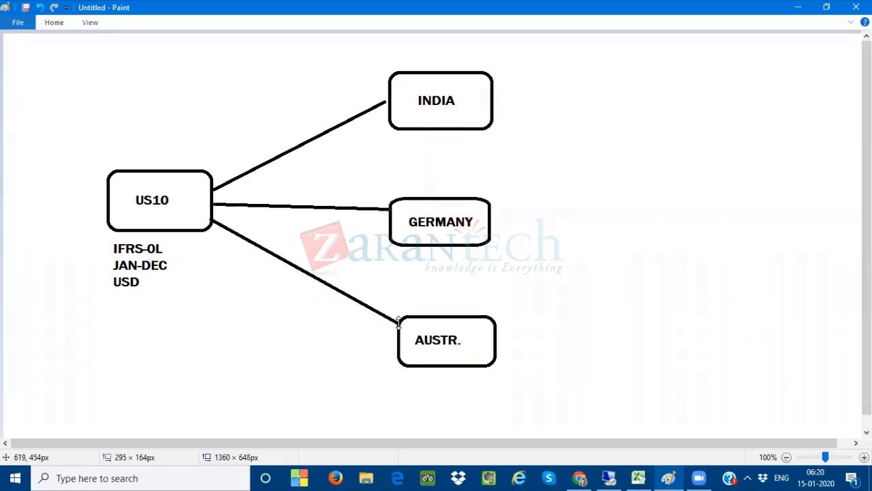
Add a text block beside the INDIA box and enter APRIL- in it
left_click(43, 23)
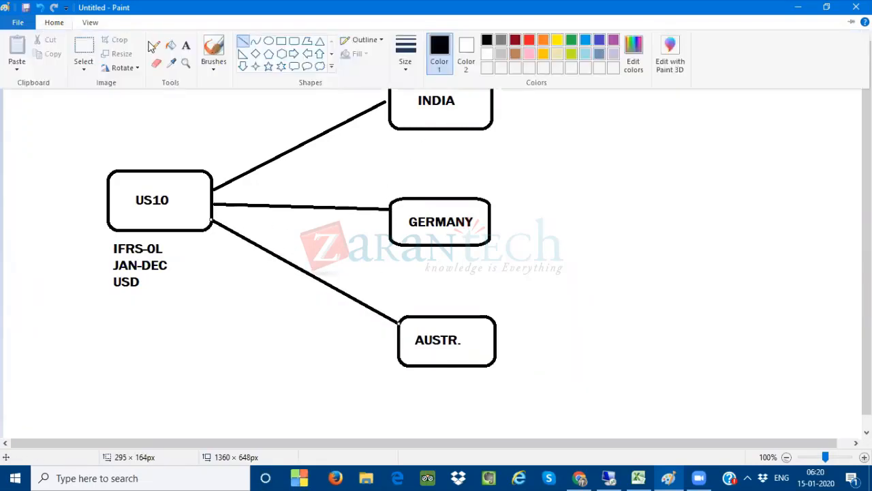
left_click(185, 40)
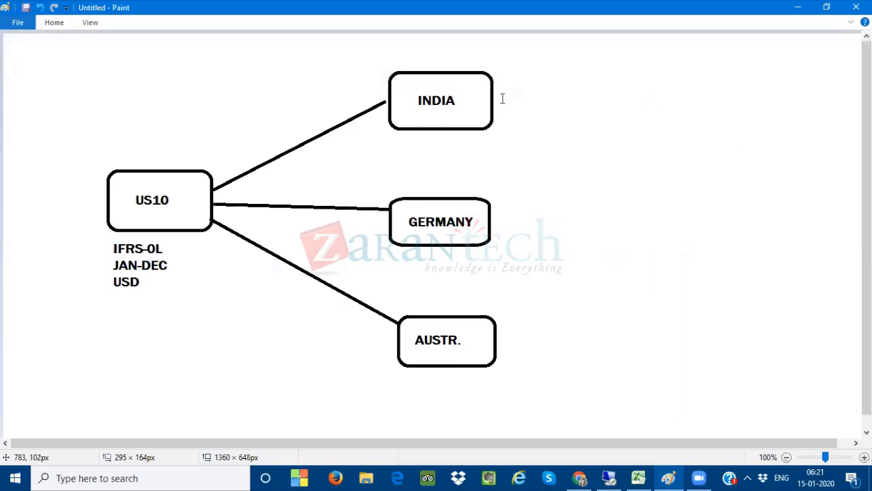
left_click(502, 99)
type("APRIL")
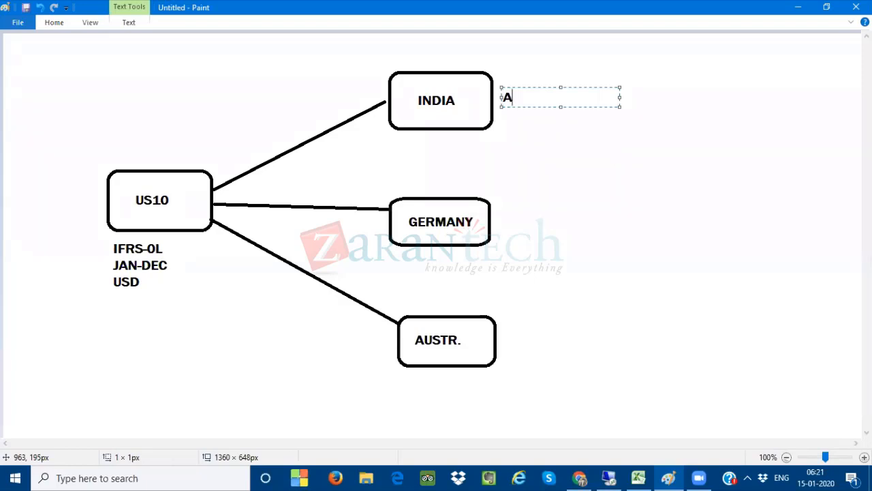
type("-")
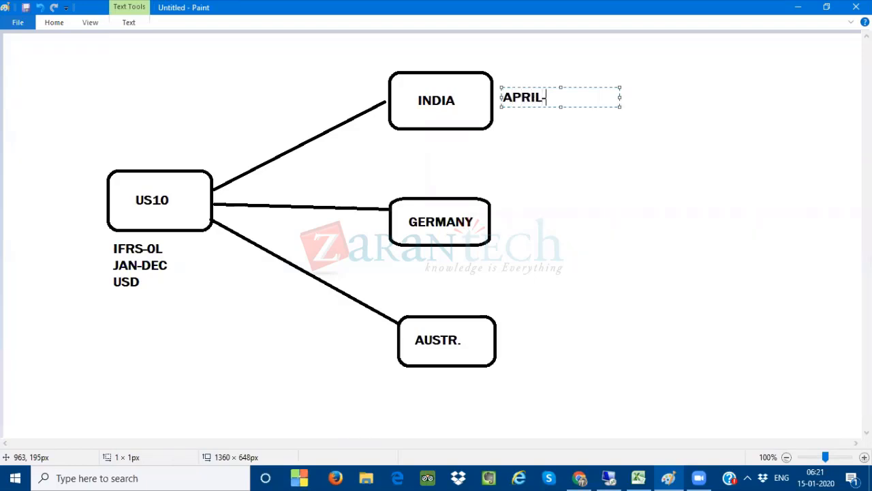
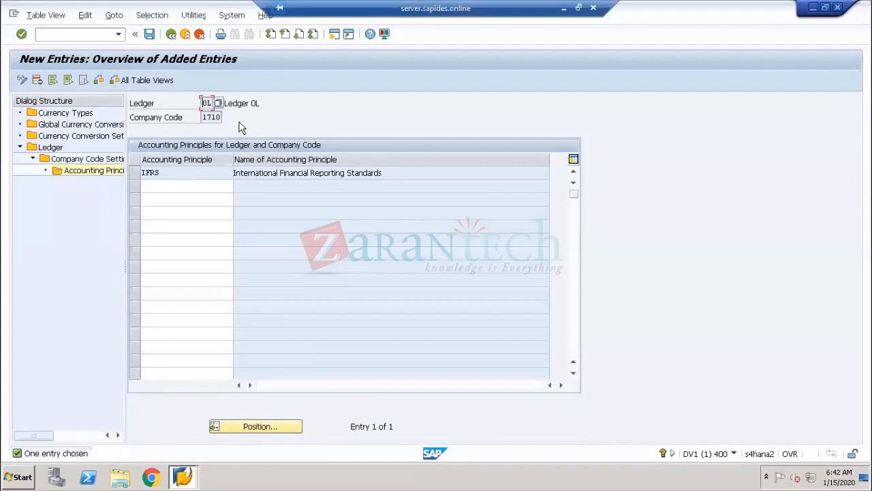
Check the Paint diagram, return to SAP and add accounting principle 1002 (GERMANY GAAP) below IFRS for ledger 0L and company code 1710
left_click(563, 8)
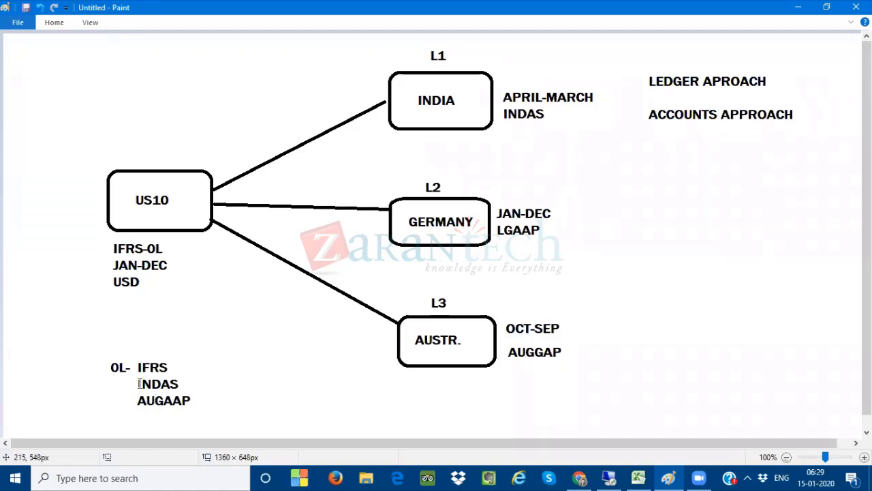
left_click(606, 477)
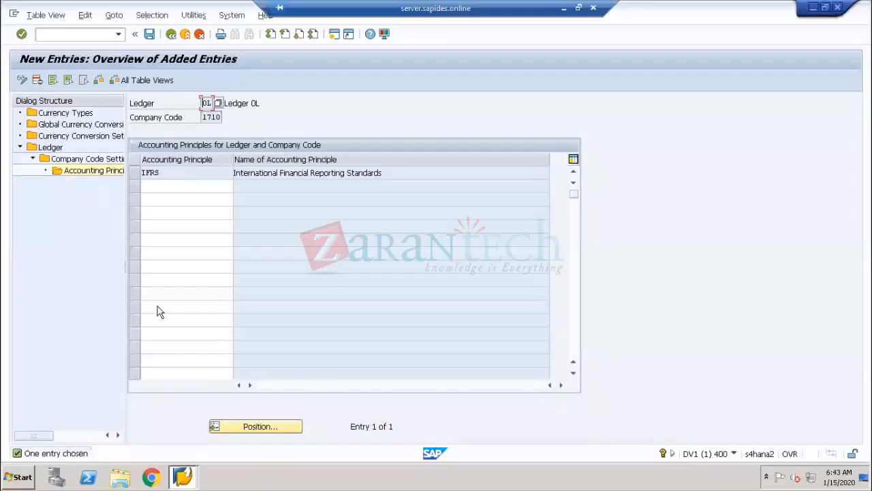
left_click(170, 188)
key("F4")
double_click(190, 196)
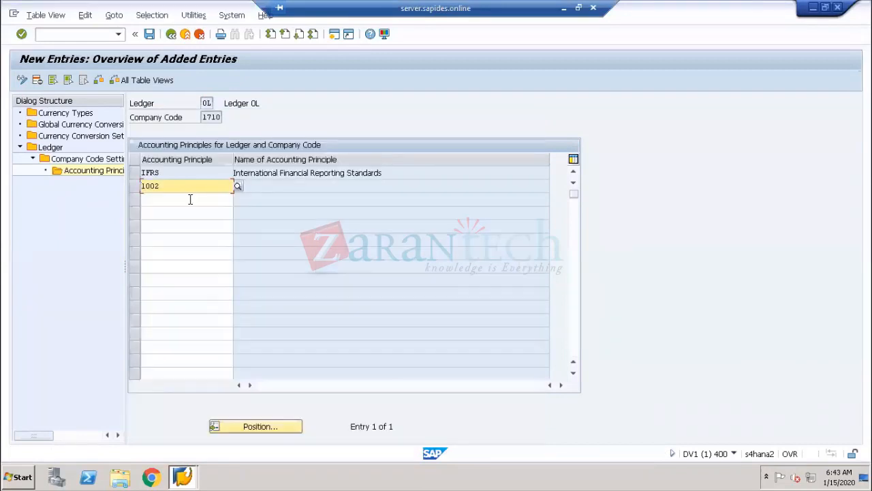
Add accounting principle AEAP (UAE GAAP) from the value list in the row below 1002
left_click(205, 200)
left_click(235, 198)
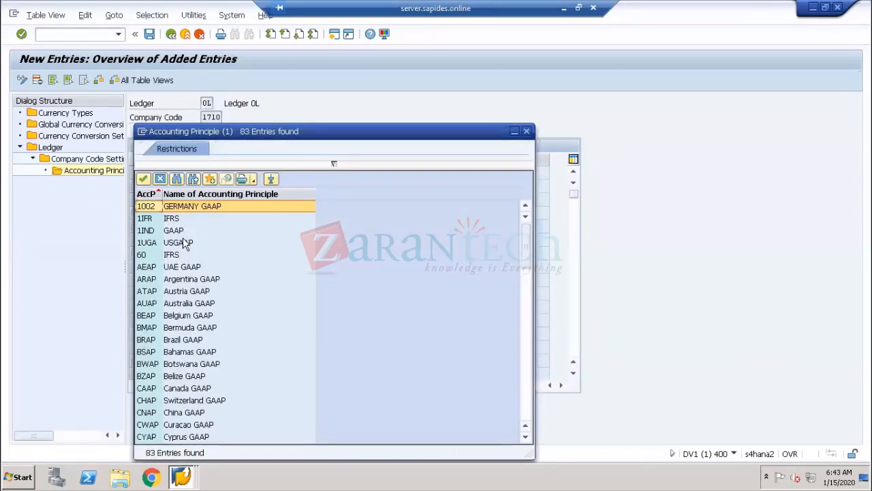
left_click(178, 270)
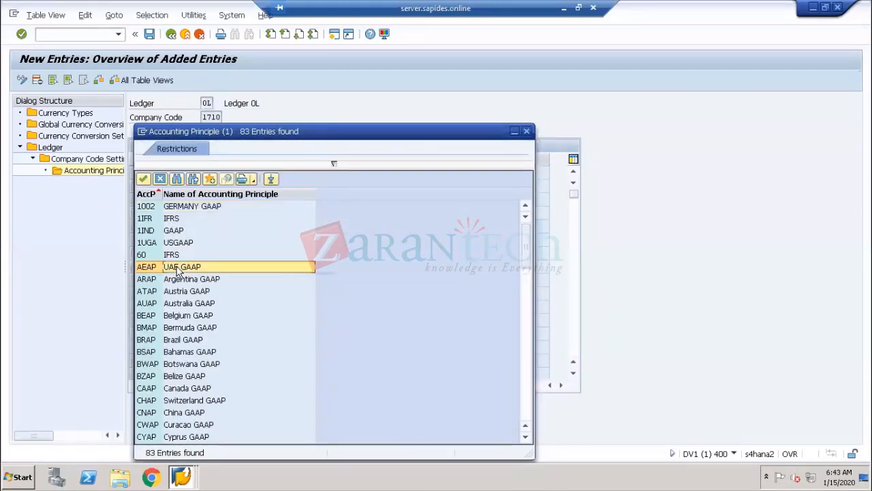
double_click(179, 269)
Try to add accounting principle AUAP (Australia GAAP) in the row below AEAP
left_click(211, 212)
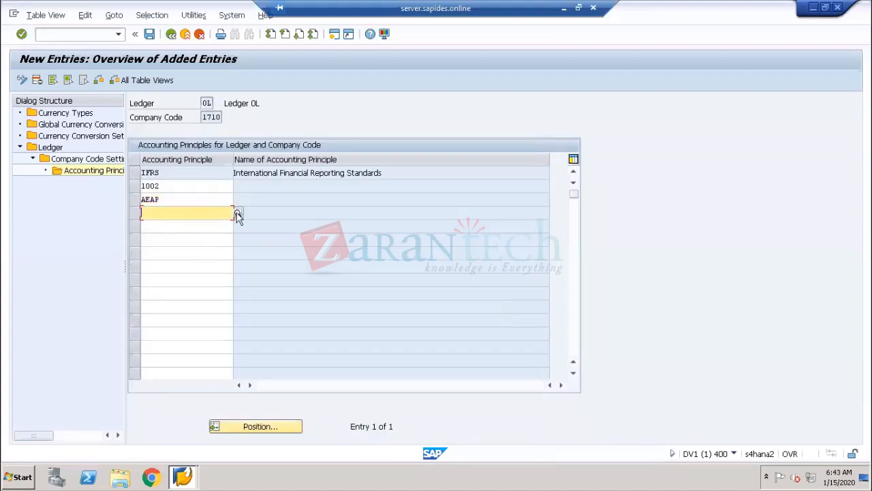
left_click(237, 214)
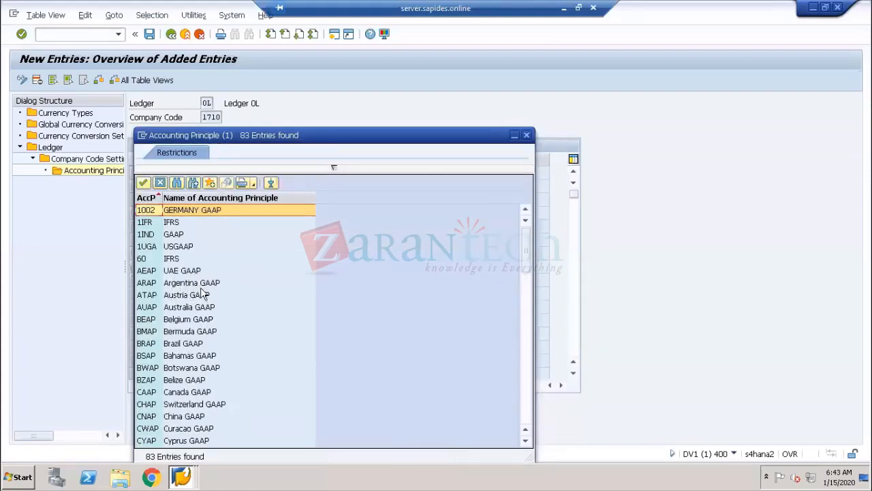
double_click(190, 307)
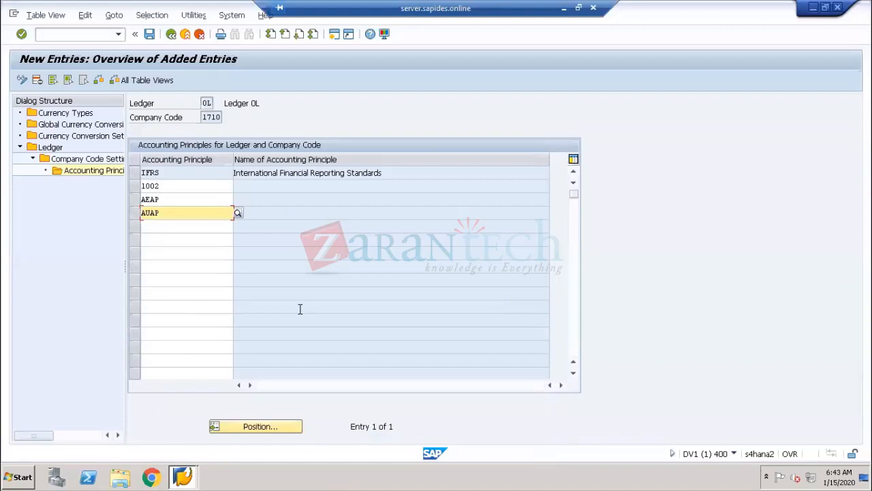
key("Return")
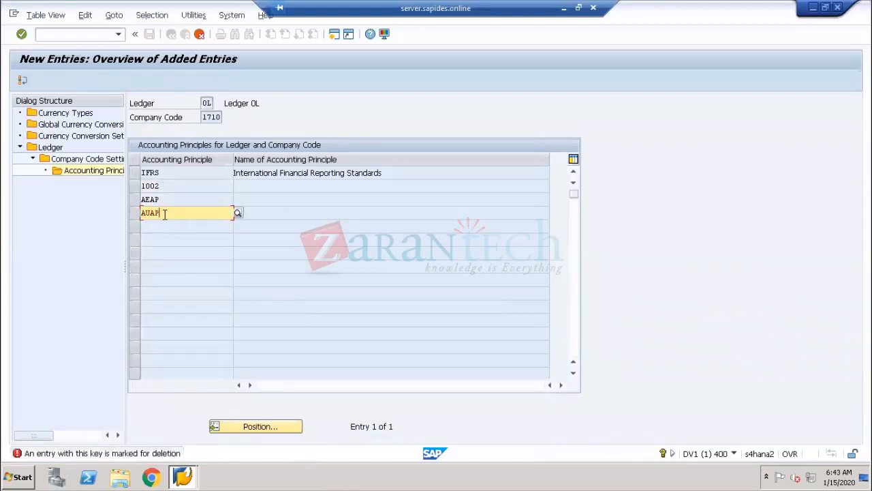
Try to replace the AUAP entry with accounting principle BEAP (Belgium GAAP)
left_click(237, 212)
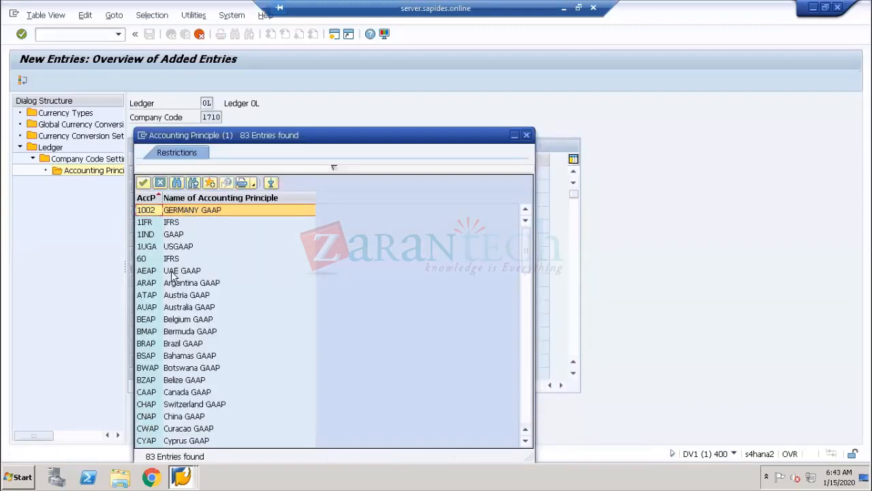
left_click(180, 319)
double_click(179, 319)
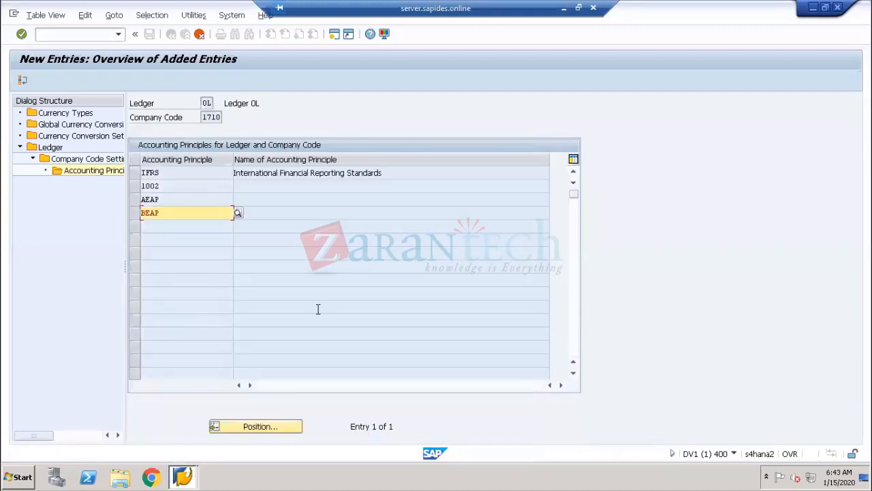
key("Return")
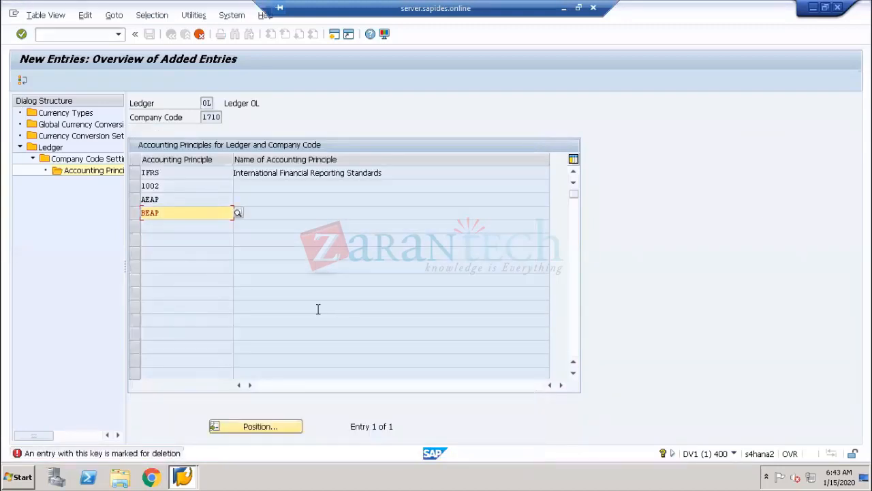
Clear the BEAP entry and accept the remaining accounting principles 1002 and AEAP
key("Delete")
key("Delete")
key("Delete")
left_click(22, 82)
left_click(70, 245)
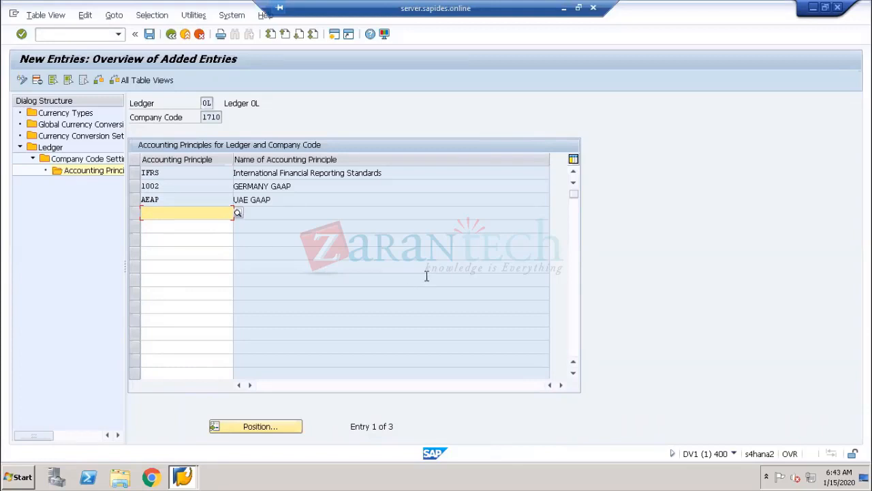
Go over ledger 0L's assigned accounting principles and return to its company code settings, accepting the consistency check
left_click(203, 100)
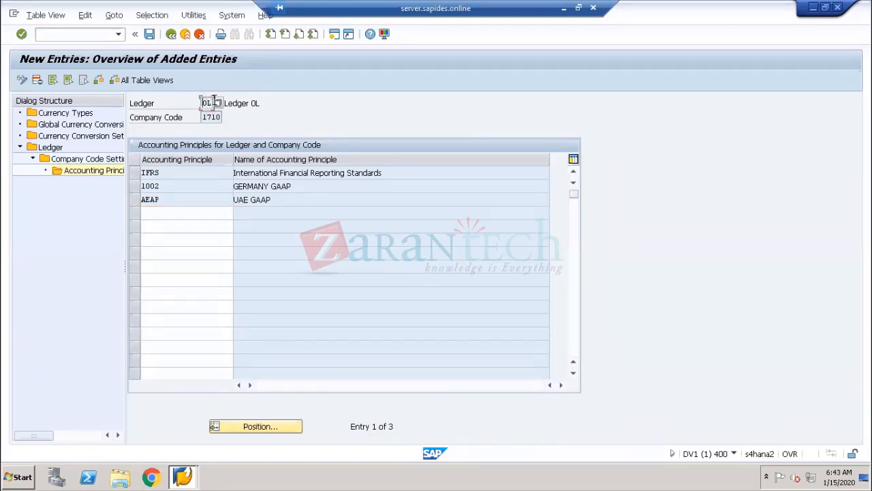
left_click(157, 172)
left_click_drag(158, 172, 121, 197)
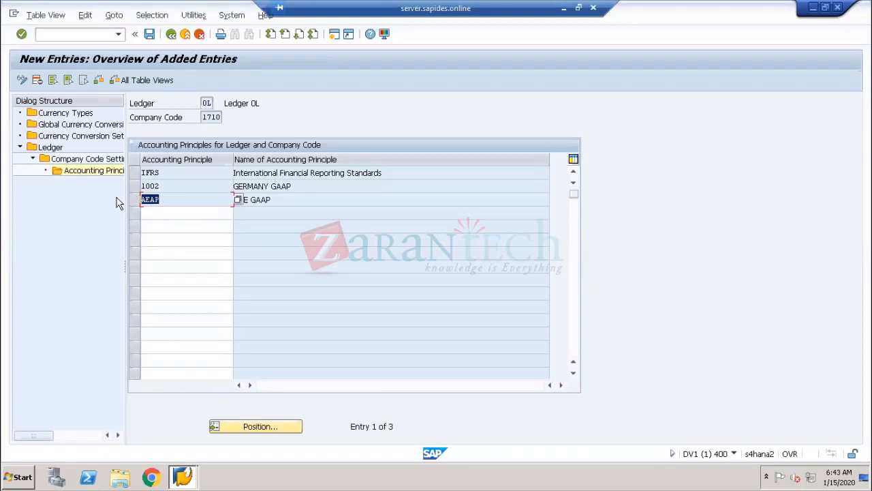
left_click(206, 40)
left_click(206, 39)
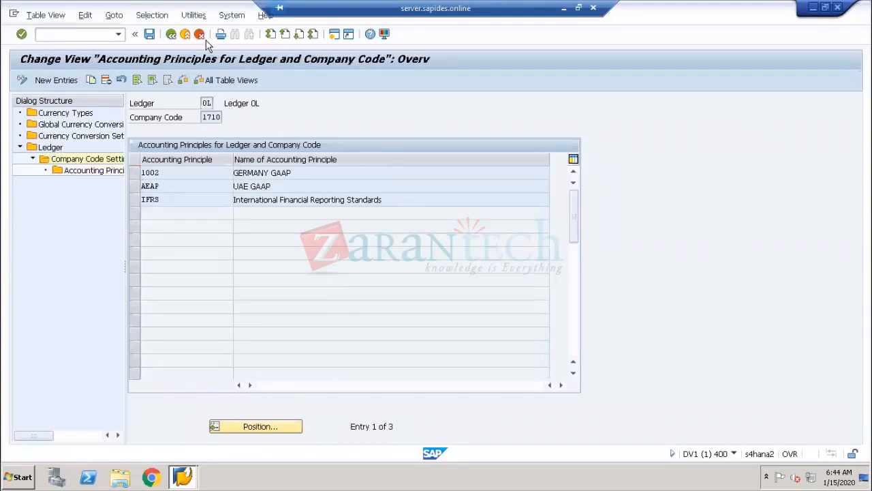
left_click(73, 385)
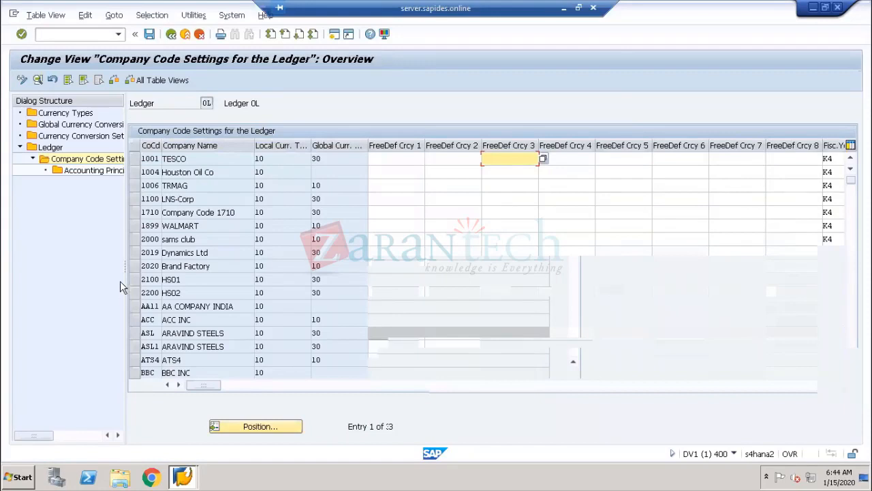
Select company code 1710 and widen the Parallel GL Accts column until its full heading fits
left_click(135, 216)
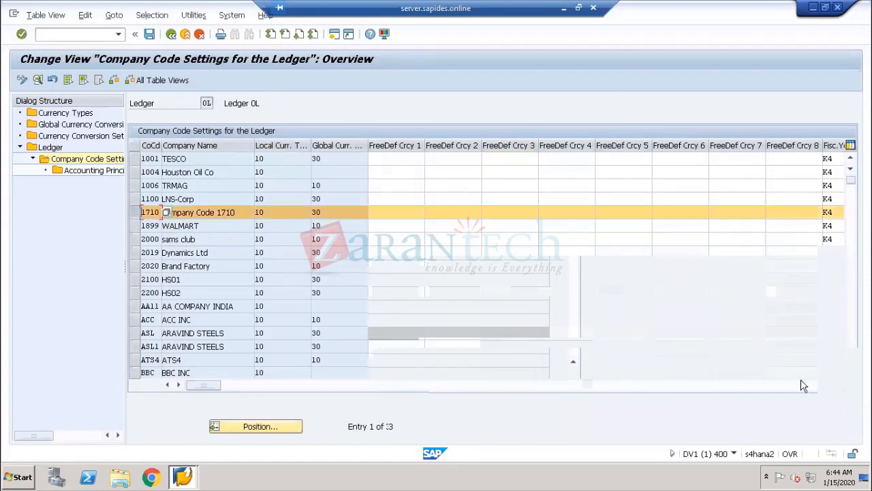
left_click(838, 385)
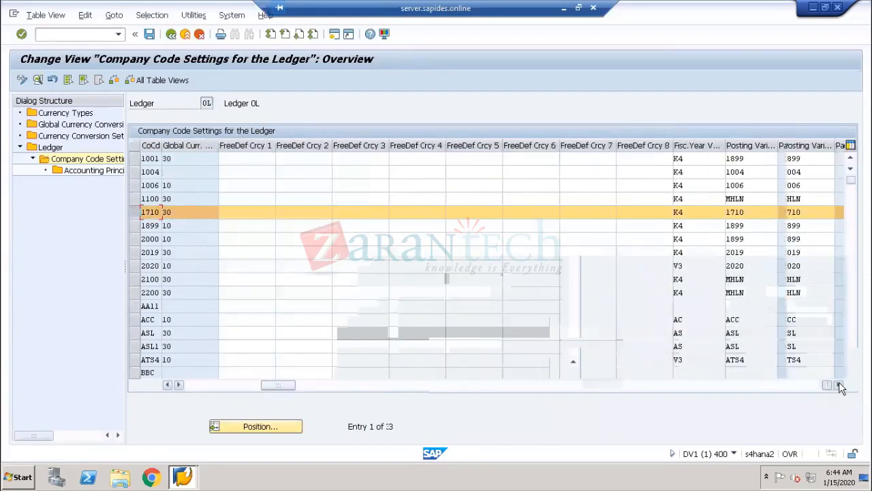
left_click(839, 385)
left_click(839, 385)
left_click(839, 385)
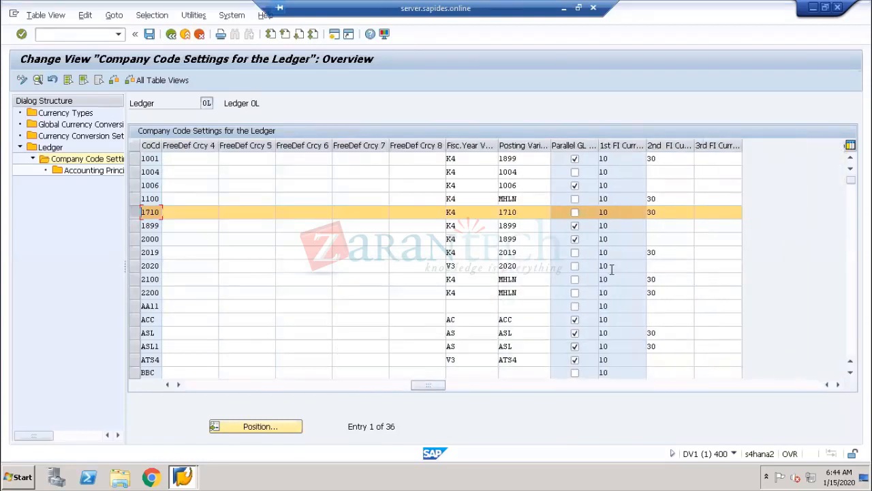
left_click_drag(598, 146, 641, 156)
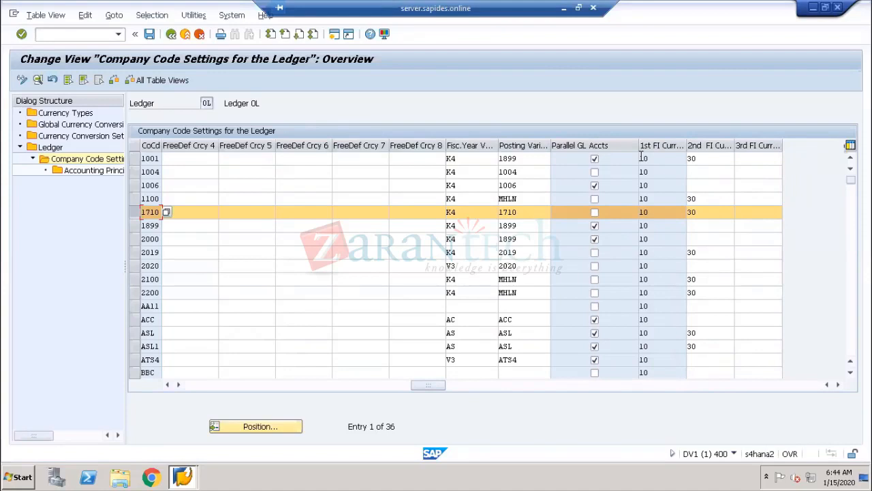
Read the field help for company code 1710's Parallel GL Accts indicator and close it
left_click(594, 212)
right_click(597, 219)
left_click(631, 145)
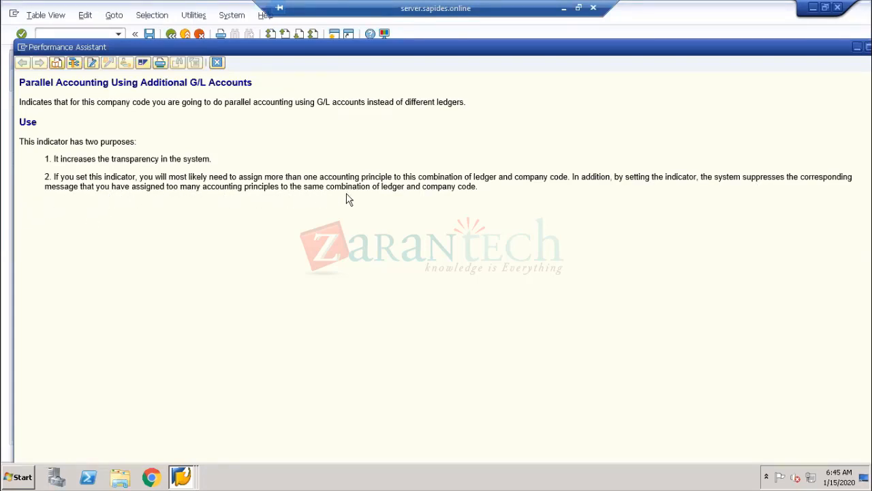
left_click(217, 63)
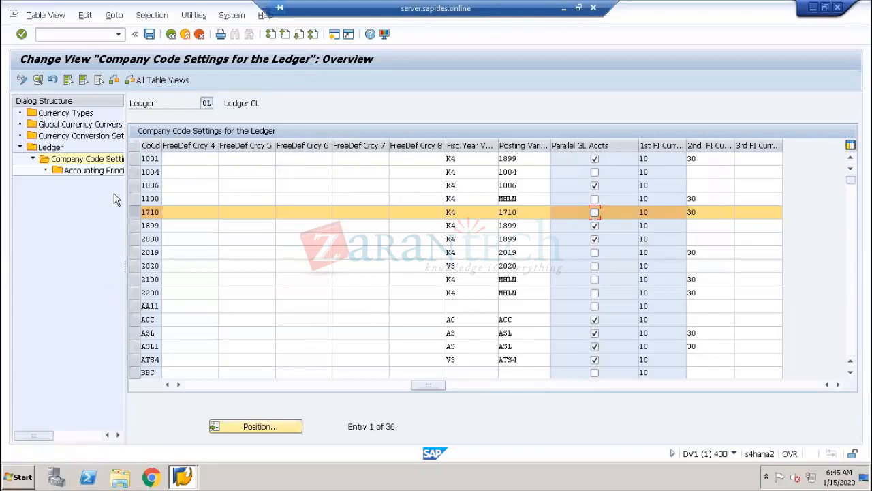
Check the accounting principles assigned to company code 1710, accepting the consistency check, and return to the company code settings
double_click(102, 172)
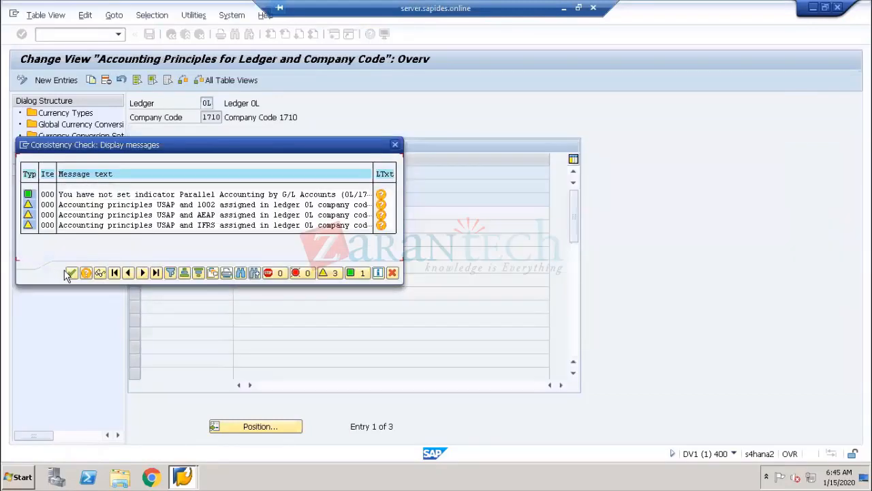
left_click(70, 273)
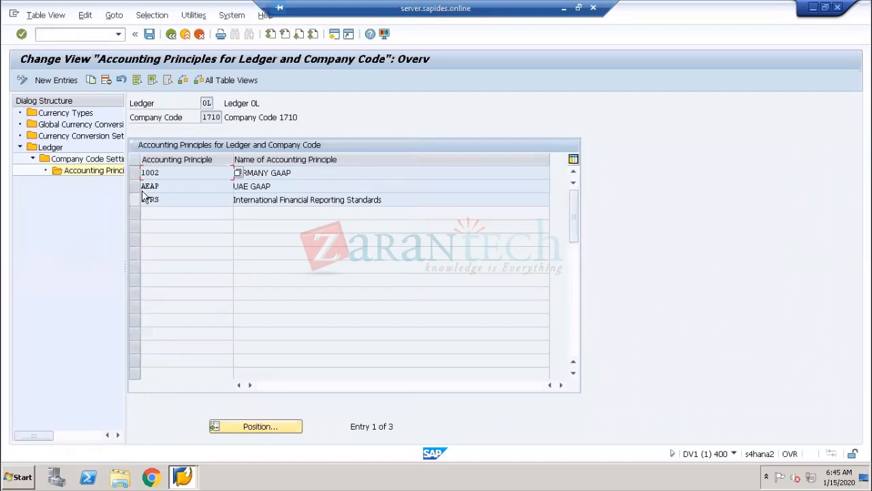
left_click(170, 37)
left_click(77, 389)
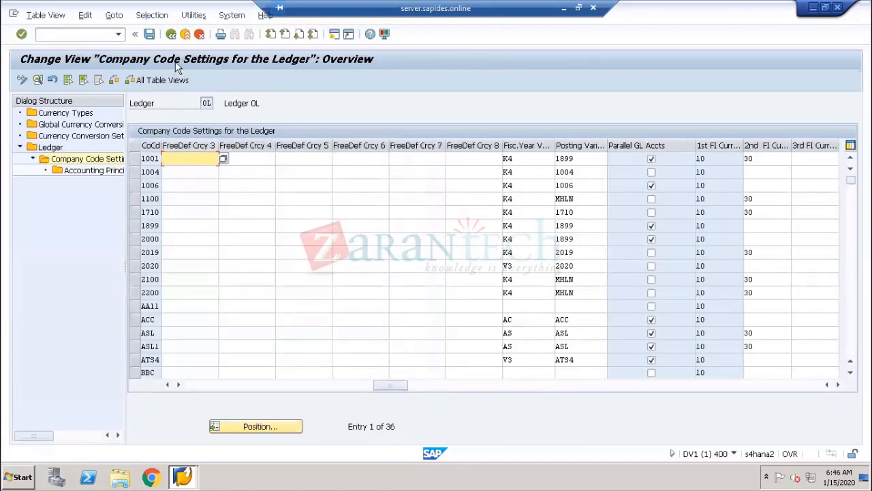
Leave the company code settings without saving the changes and reopen Define Settings for Ledgers and Currency Types
left_click(171, 34)
left_click(171, 34)
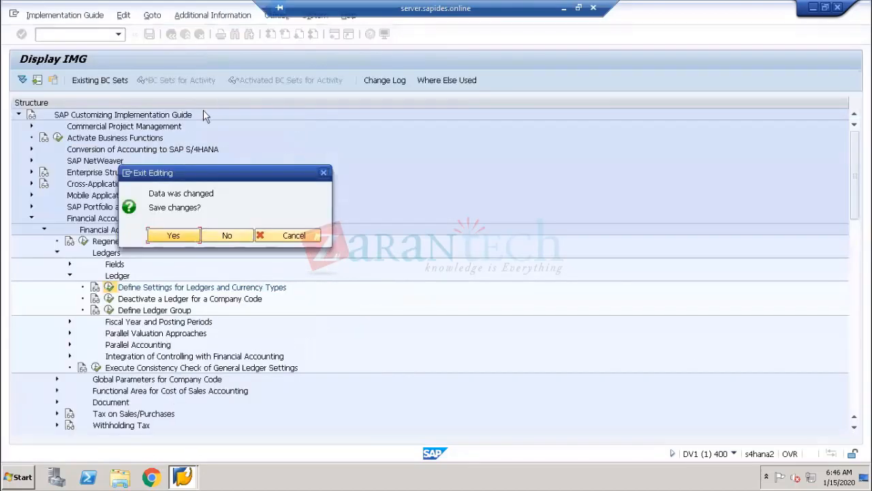
left_click(226, 236)
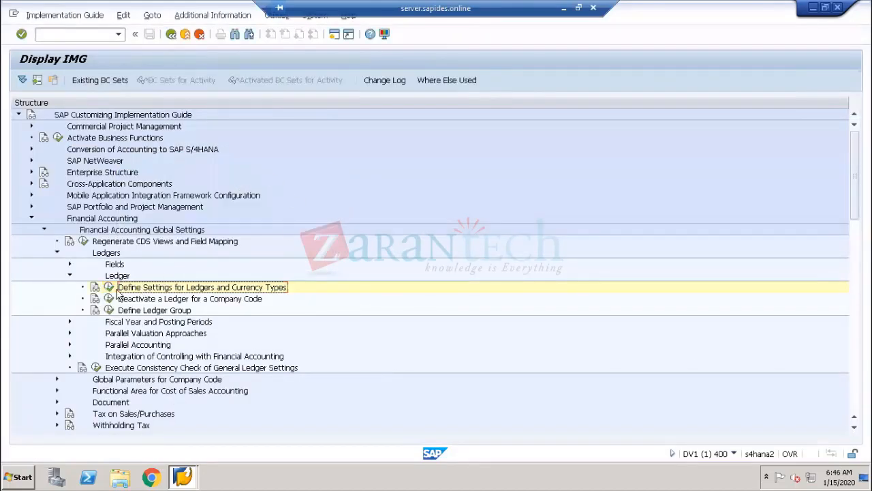
left_click(109, 287)
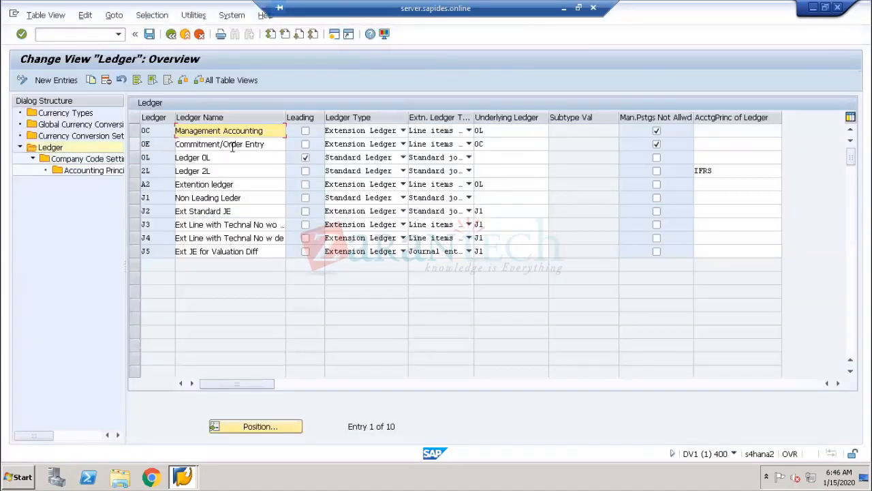
Open the accounting principles assigned to company code 1710 in ledger 0L, accepting the consistency checks, and review the number of entries
left_click(134, 157)
double_click(97, 160)
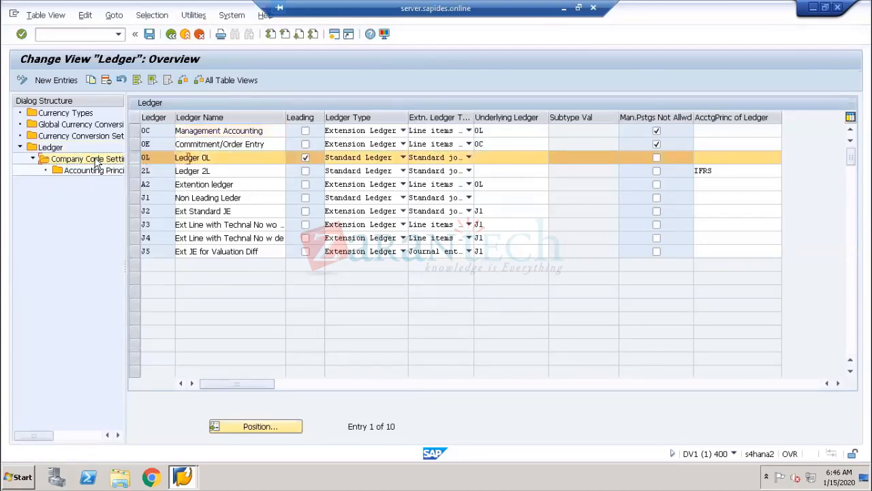
left_click(75, 386)
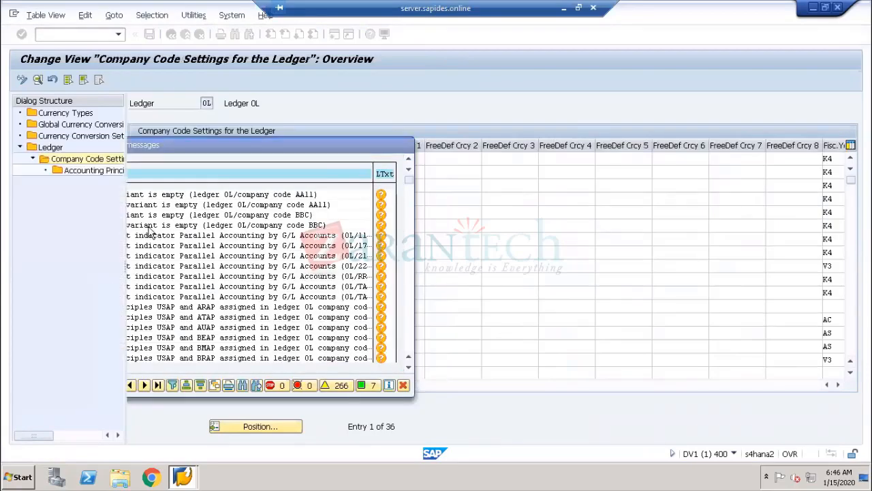
left_click(134, 212)
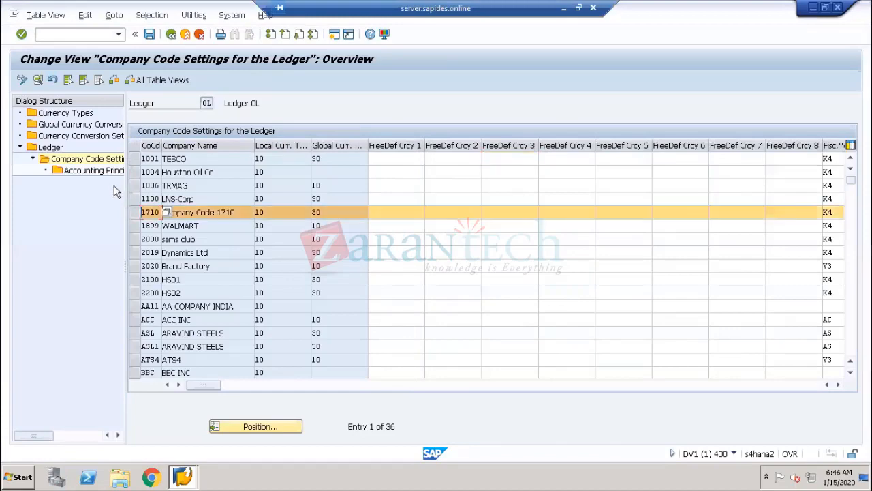
double_click(105, 170)
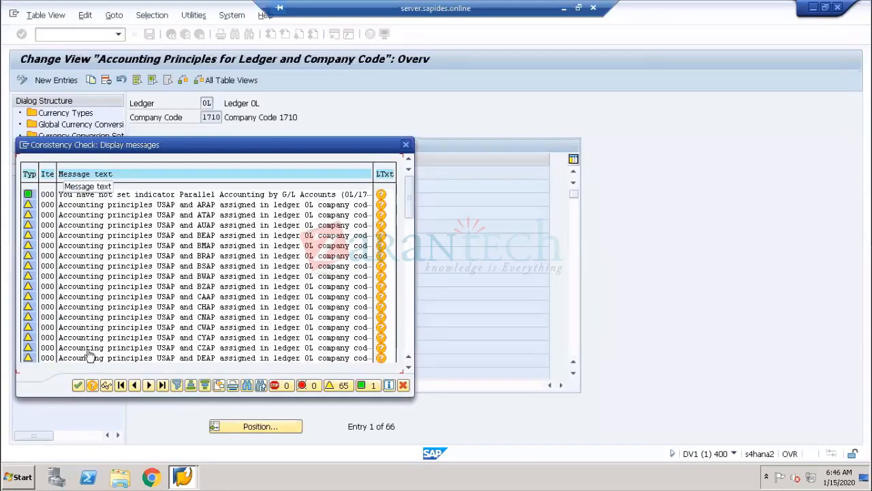
left_click(77, 385)
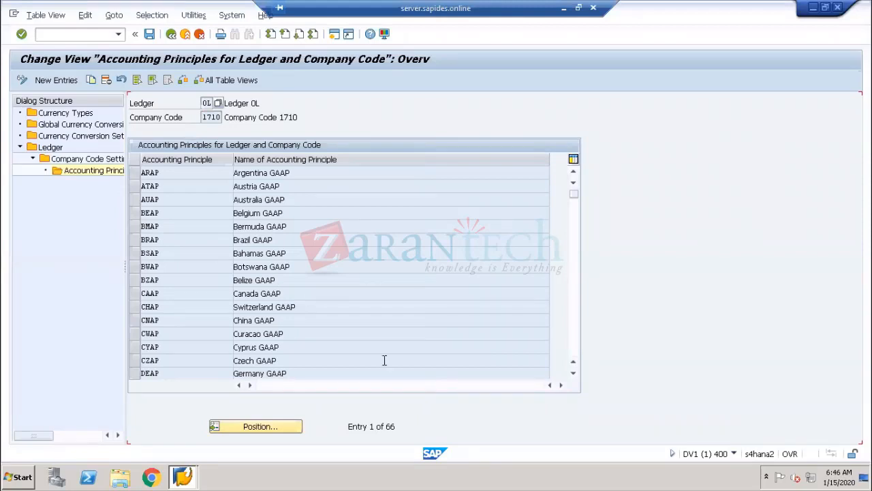
left_click(387, 429)
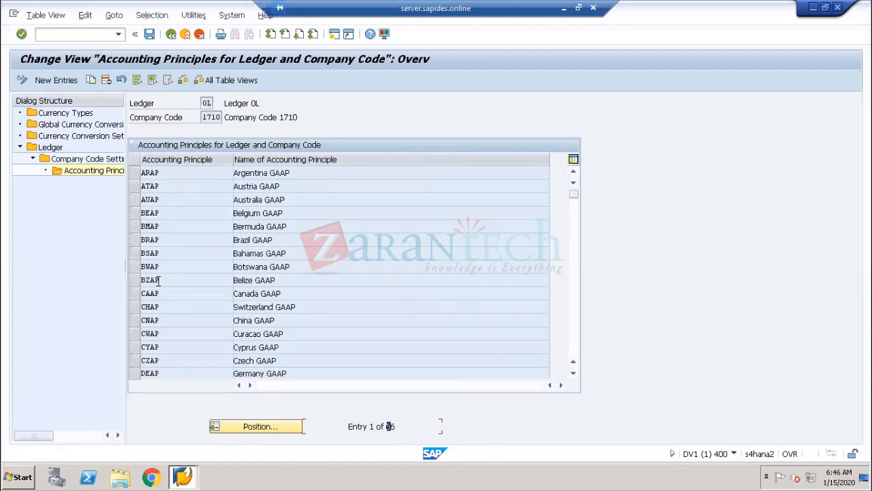
Delete all accounting principles assigned to company code 1710 in ledger 0L
left_click(137, 80)
left_click(105, 80)
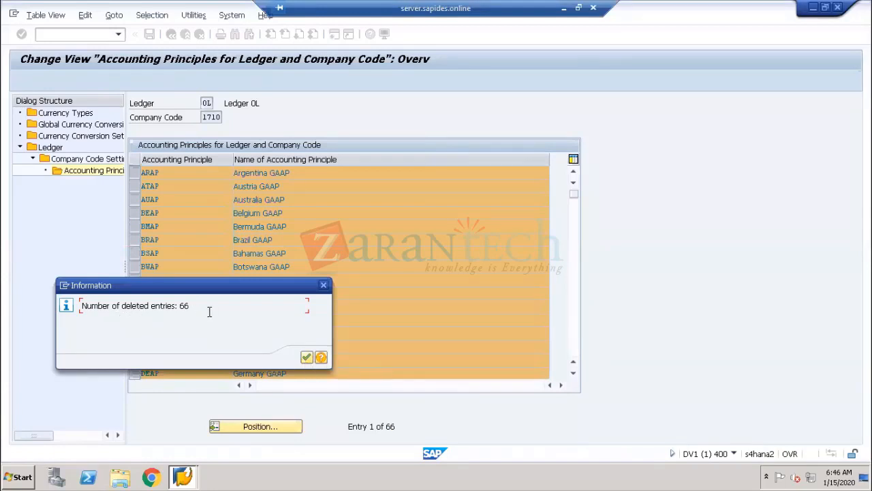
left_click(305, 356)
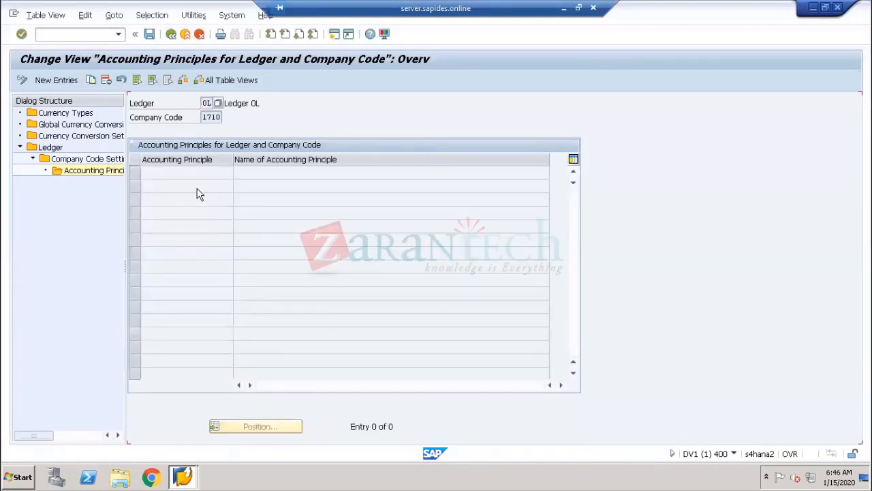
Assign accounting principles IFRS, 1002 and AEAP to company code 1710 as new entries, accept the consistency check and save
left_click(57, 81)
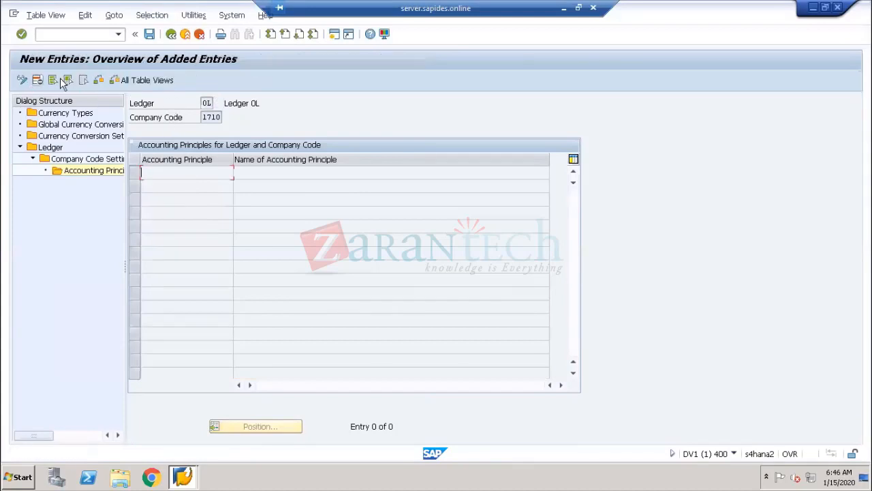
left_click(174, 172)
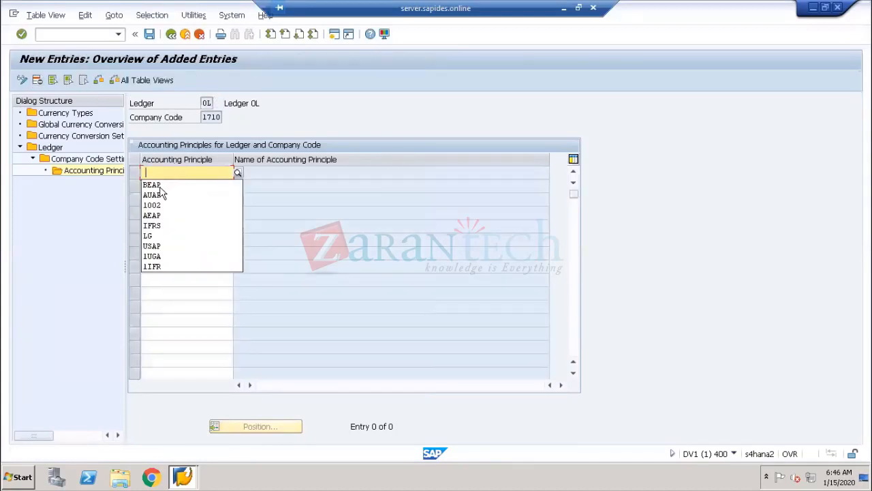
left_click(158, 226)
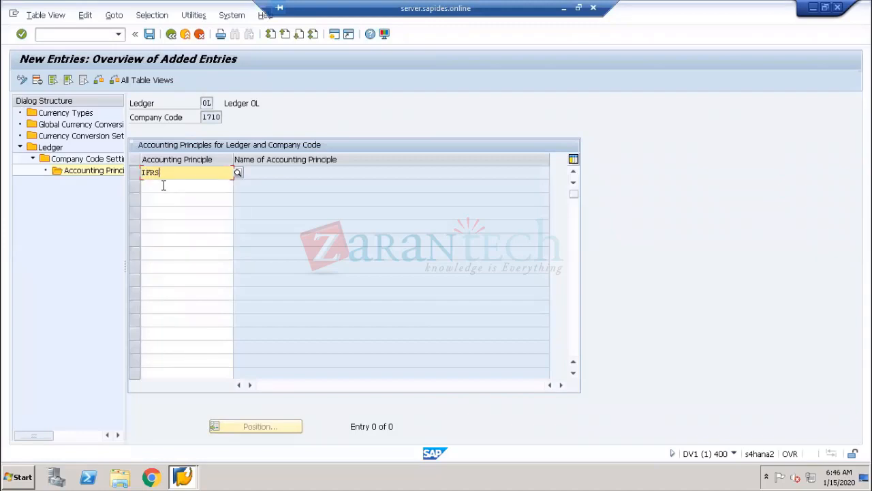
left_click(164, 185)
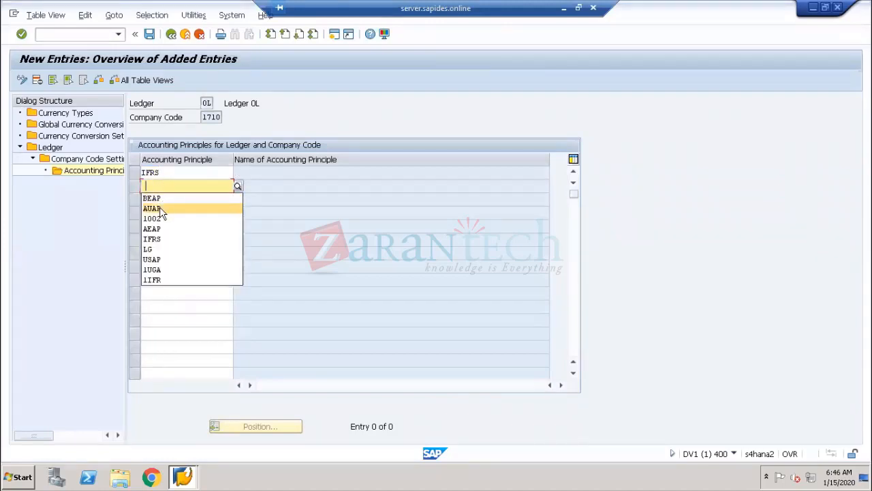
left_click(160, 218)
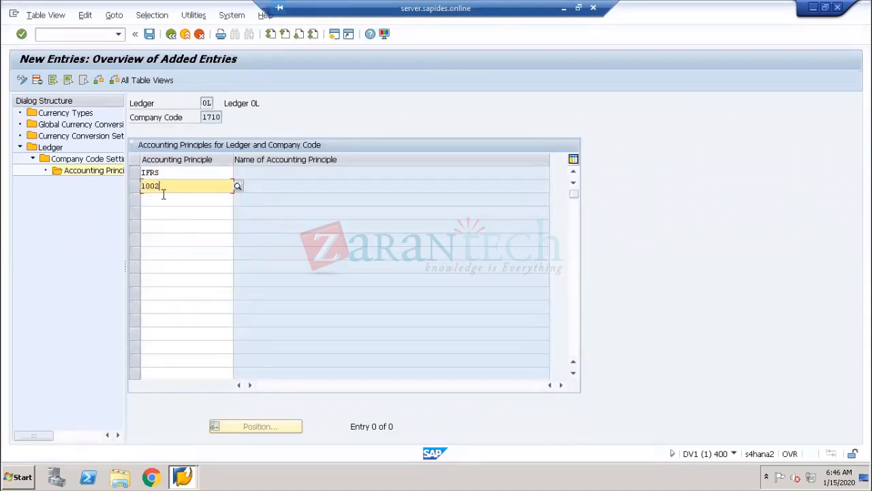
left_click(163, 198)
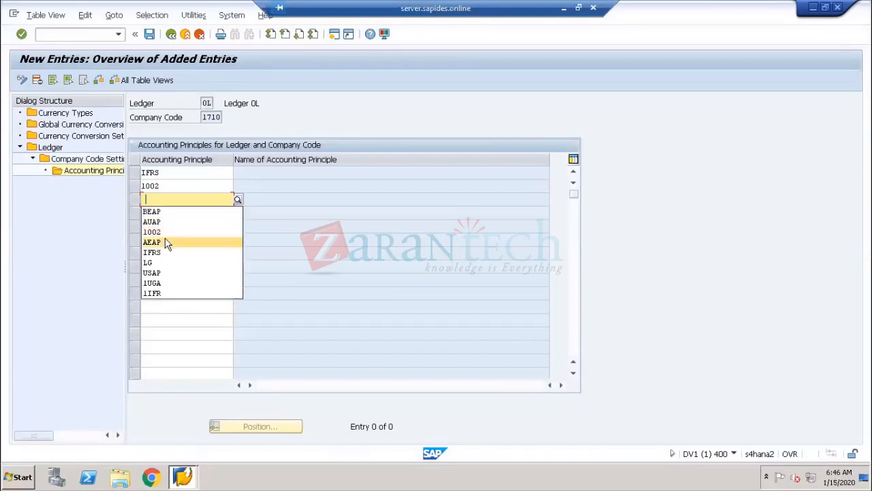
left_click(167, 242)
key("Return")
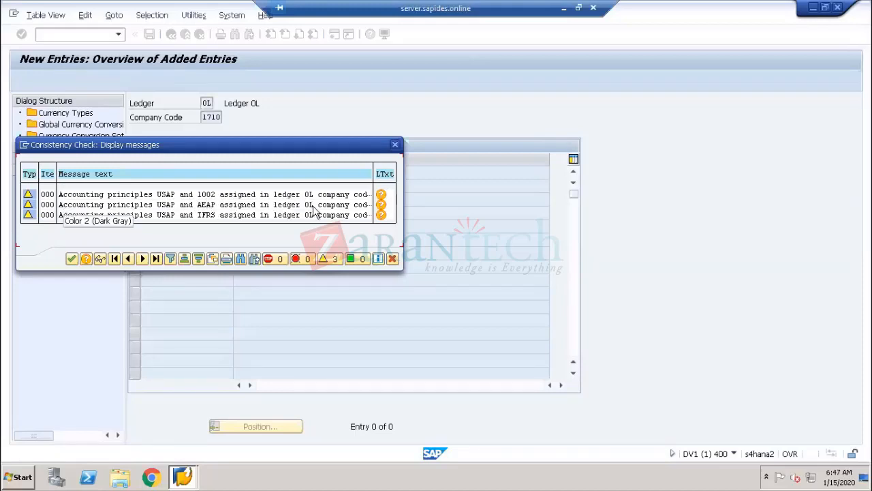
left_click(72, 259)
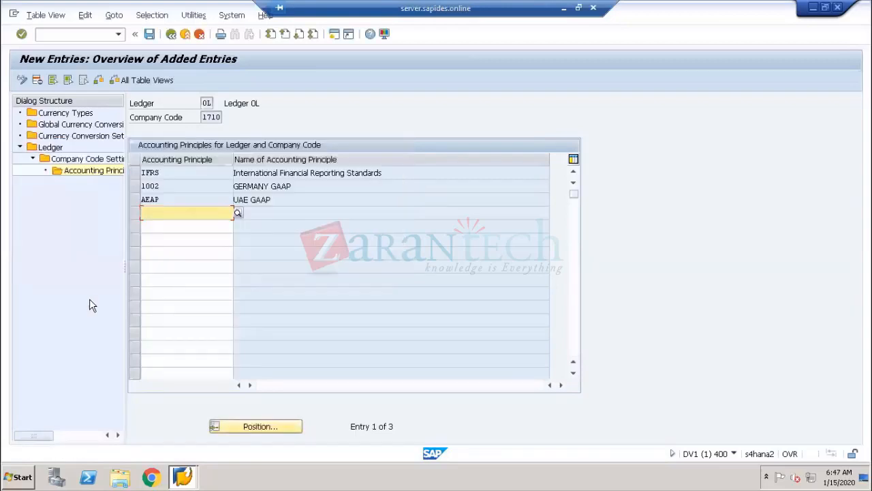
left_click(149, 33)
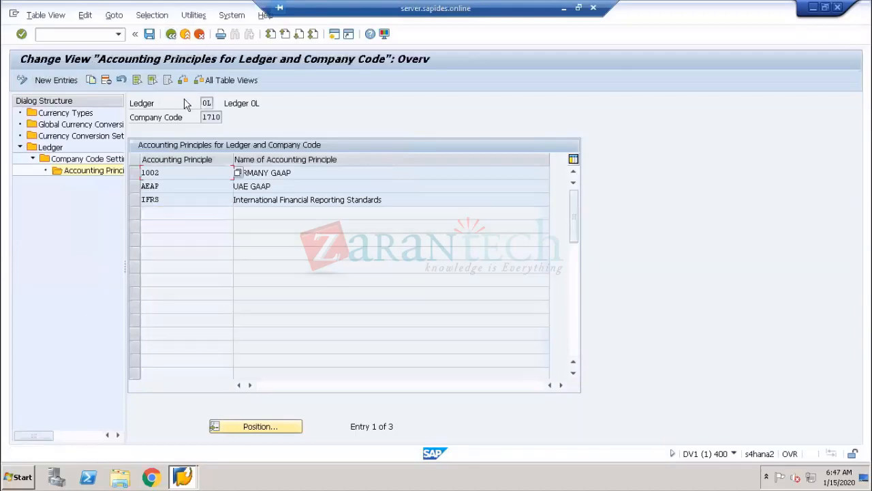
Return to ledger 0L's company code settings, accepting the consistency check, and examine company code 1710's Parallel GL Accts indicator
left_click(171, 34)
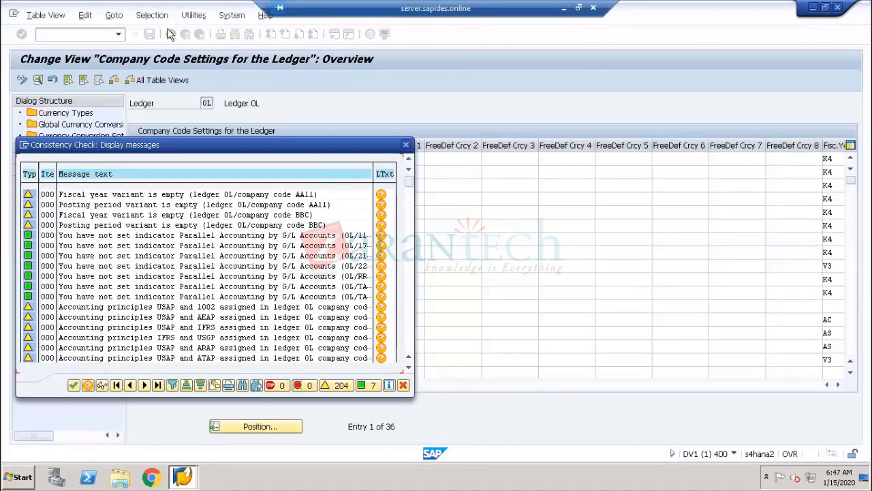
key("Return")
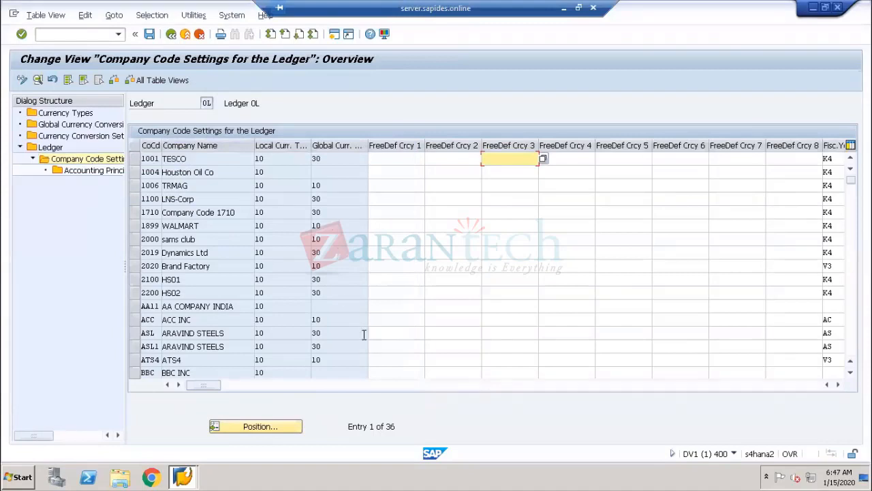
left_click(134, 212)
left_click(838, 384)
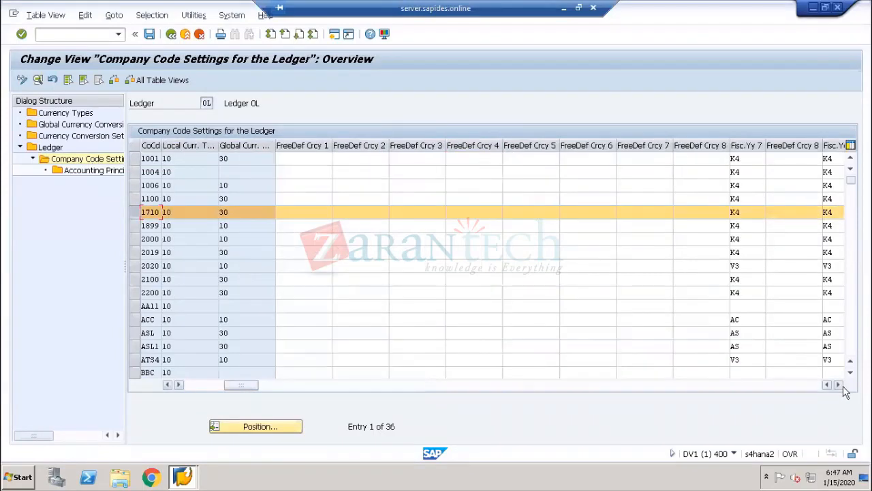
left_click(838, 384)
left_click(688, 211)
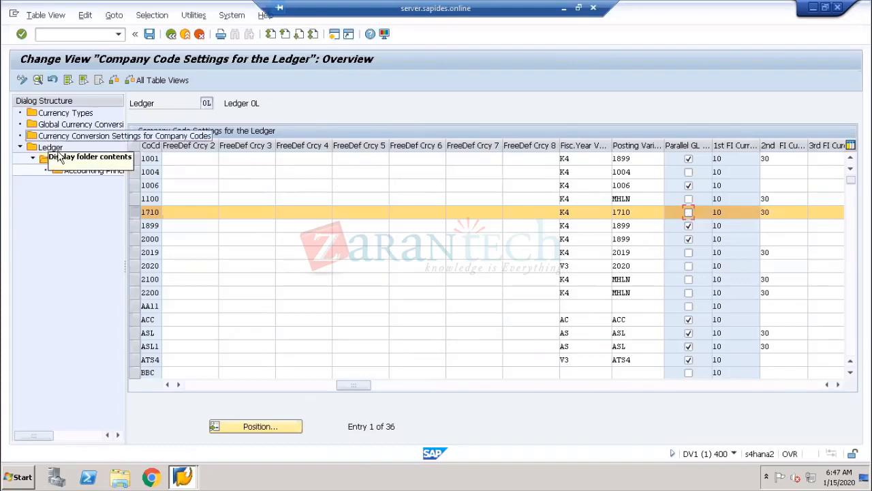
Return to the ledger overview and start new ledger entries with the IDs L1, L2 and L3
left_click(51, 147)
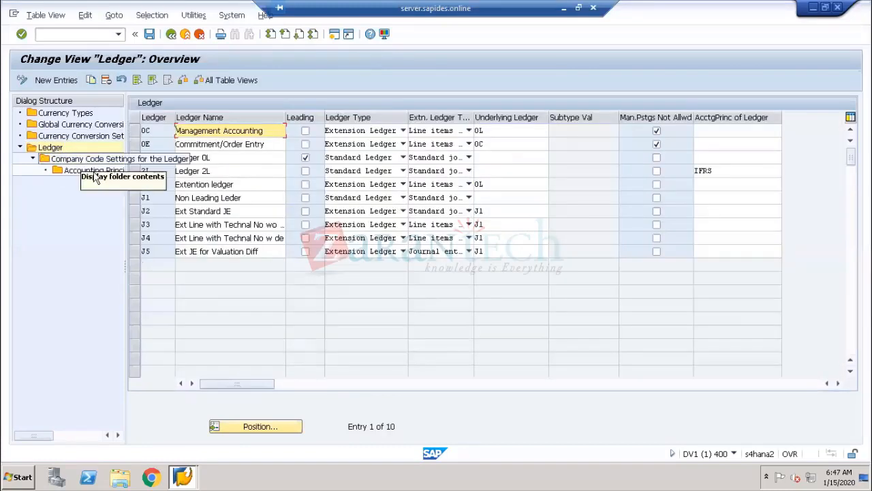
left_click(56, 79)
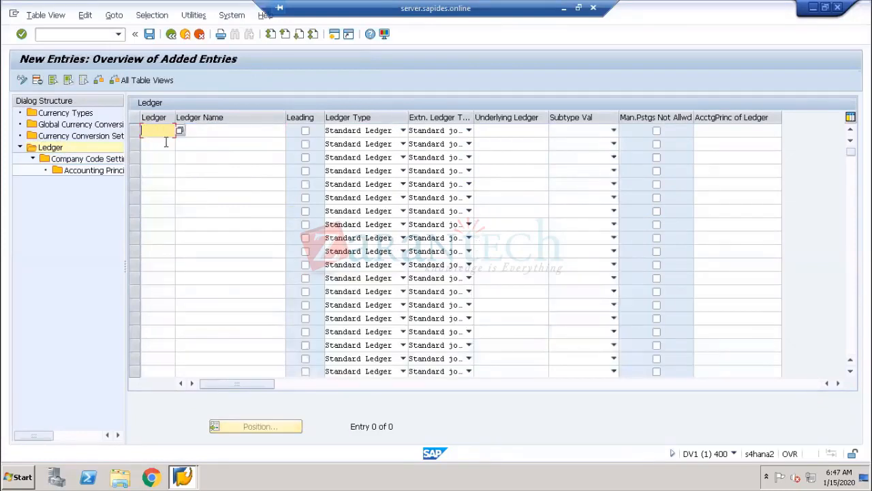
type("L1")
left_click(165, 142)
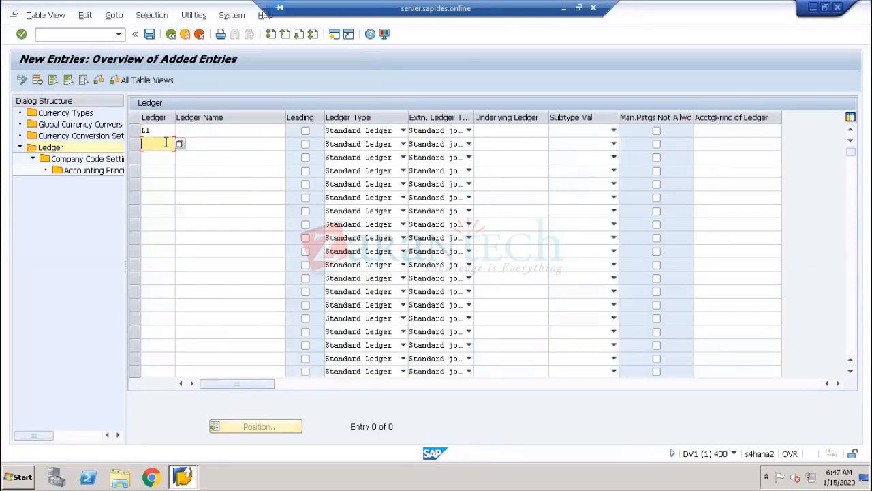
type("L2")
left_click(156, 168)
left_click(158, 159)
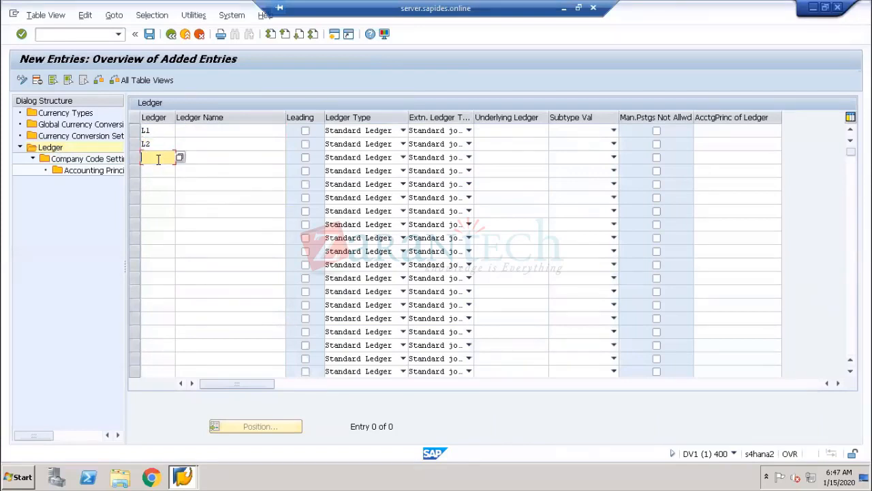
type("L3")
Switch to the Paint diagram and start a text note reading "1) Non-" in the free area beside the Germany box
left_click(565, 11)
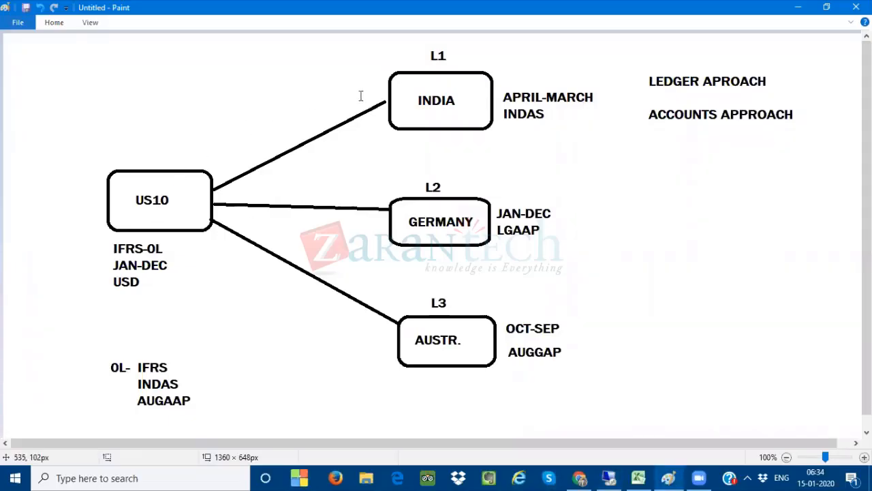
left_click(580, 184)
type("1")
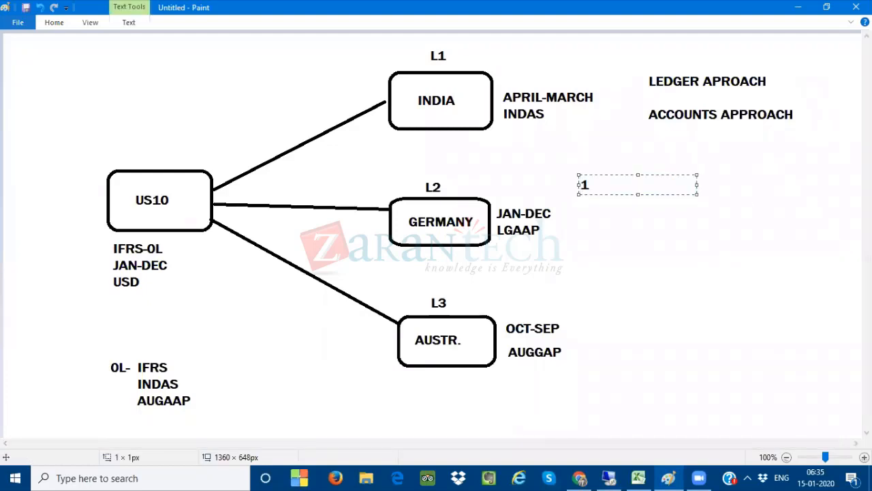
type(") Non-")
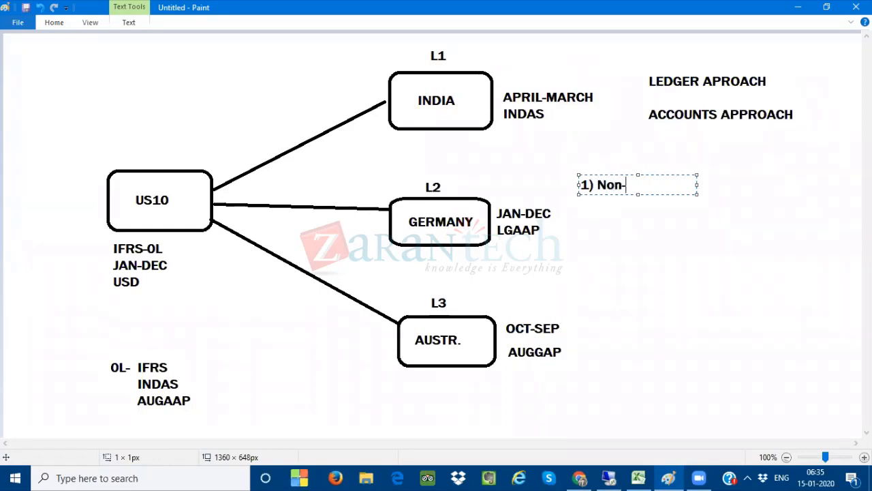
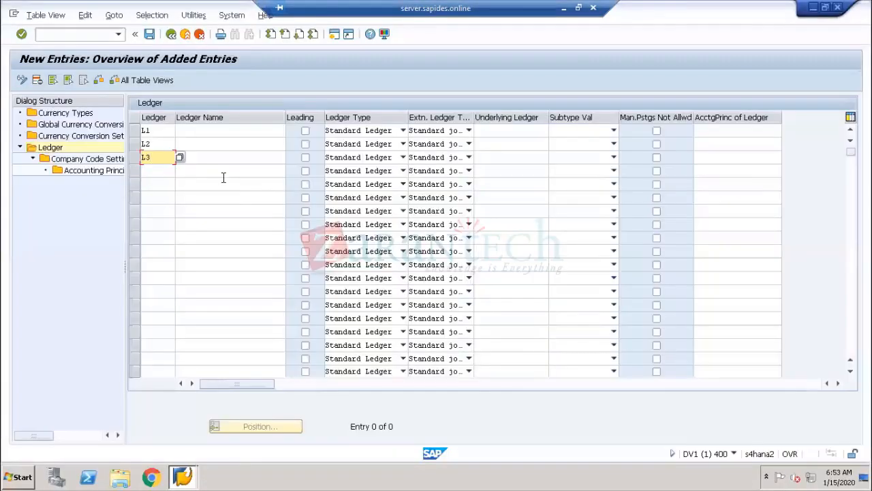
Switch back to SAP, name ledger L1 "Non-leading for AU" and copy that name to ledgers L2 and L3
left_click(182, 135)
type("N")
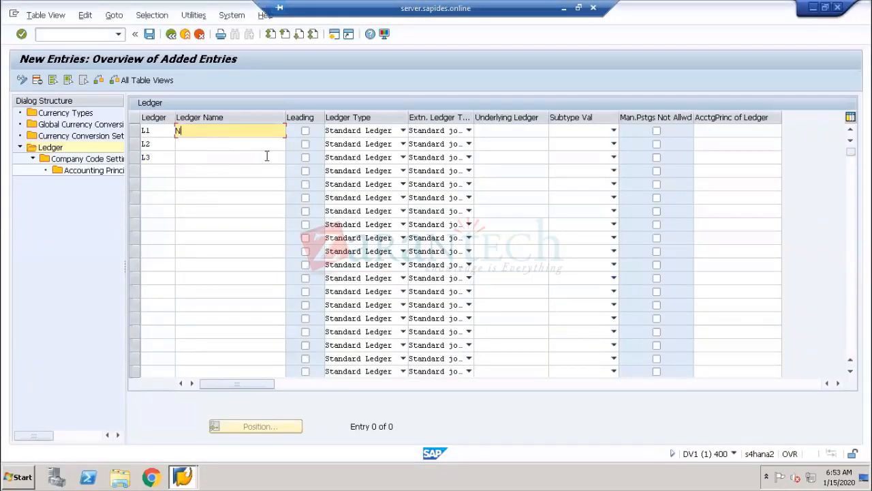
type("on-Leading for AU")
left_click_drag(253, 132, 159, 131)
key("ctrl+c")
left_click(180, 143)
key("ctrl+v")
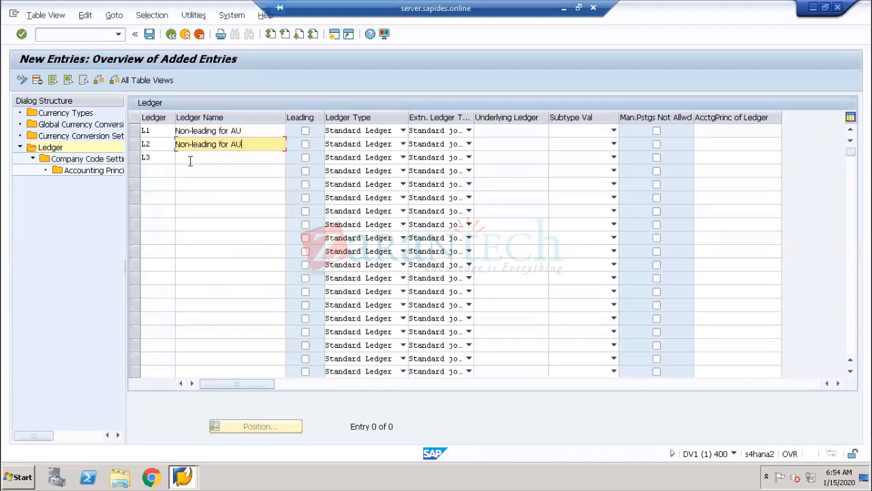
left_click(189, 157)
key("ctrl+v")
Change the name of ledger L2 to "Non-leading for IN" and ledger L3 to "Non-leading for DE"
left_click(244, 145)
key("BackSpace")
key("BackSpace")
type("IN")
left_click(249, 155)
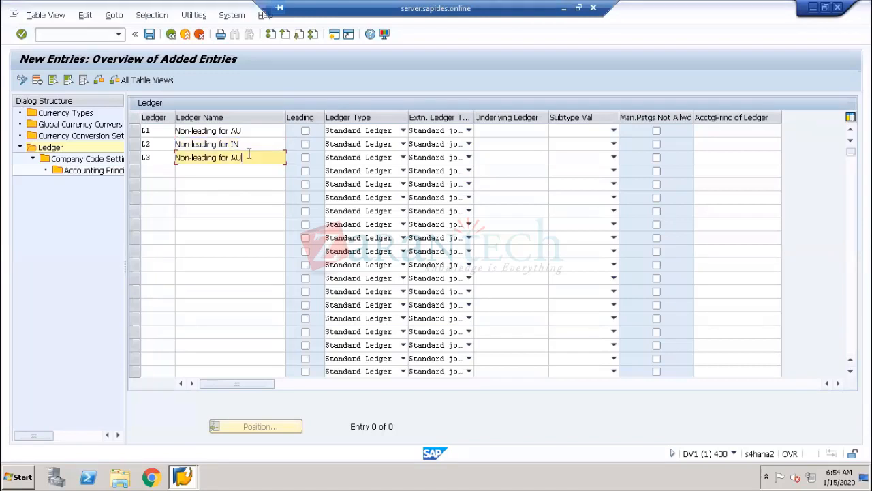
key("BackSpace")
key("BackSpace")
type("DE")
Save the new ledgers, accepting the consistency check and the customizing request DV1K900010
left_click(150, 35)
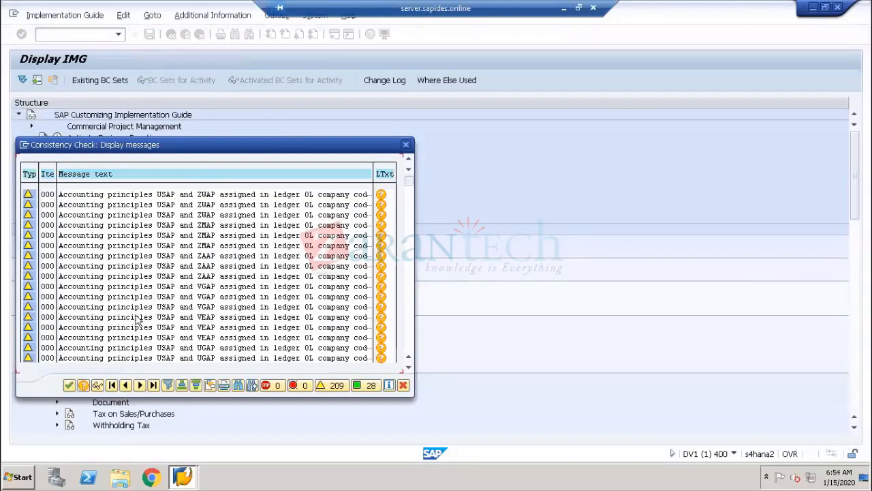
left_click(69, 385)
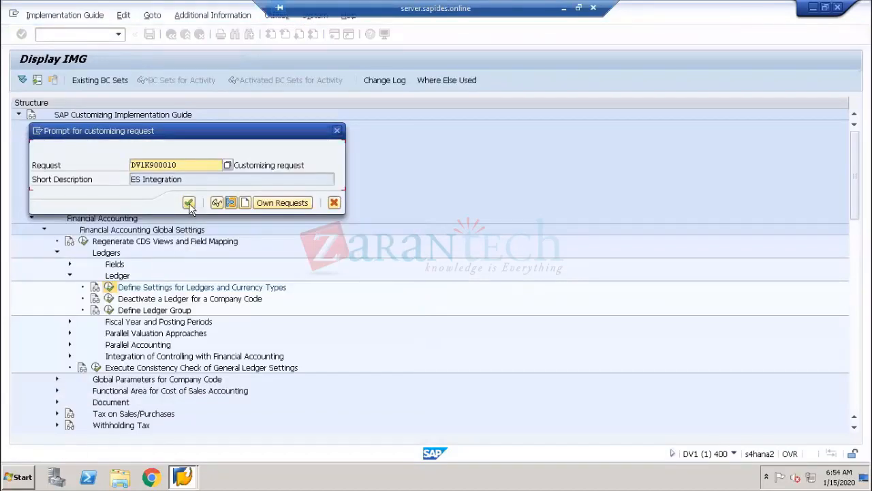
left_click(188, 204)
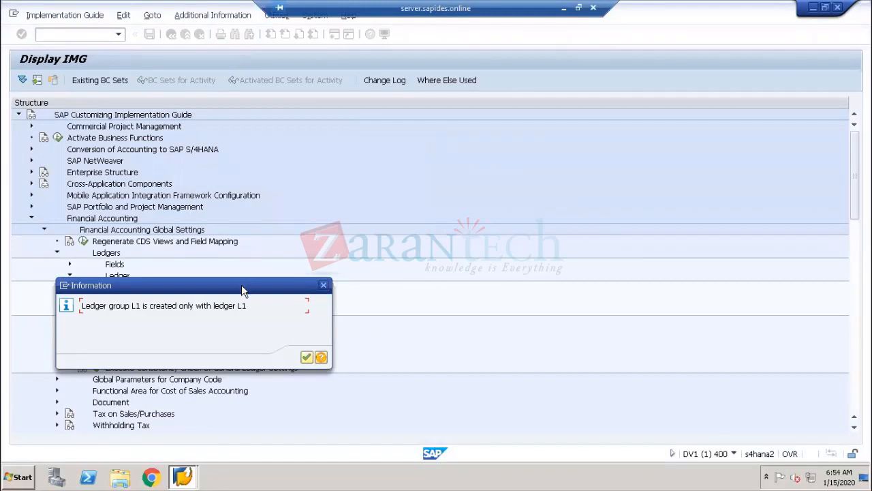
Read and acknowledge the ledger group notices for ledgers L1, L2 and L3 to complete the save
left_click_drag(241, 290, 464, 146)
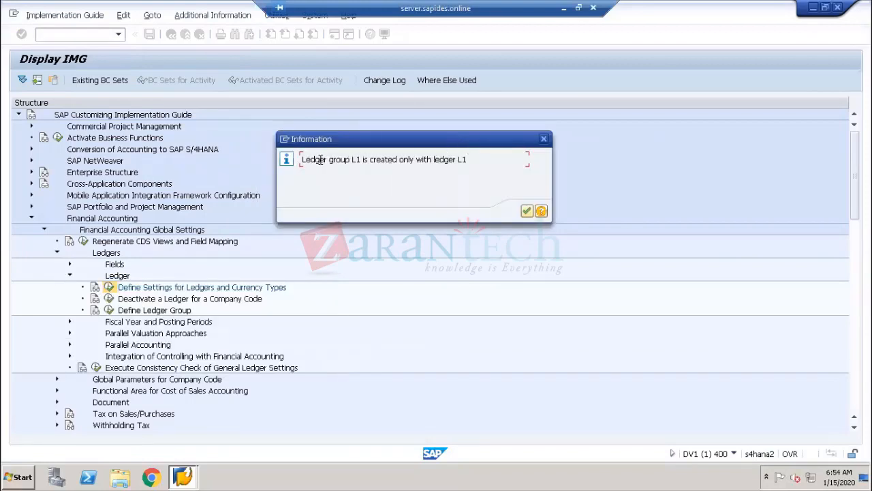
left_click_drag(303, 159, 364, 161)
left_click(526, 211)
left_click_drag(365, 160, 346, 159)
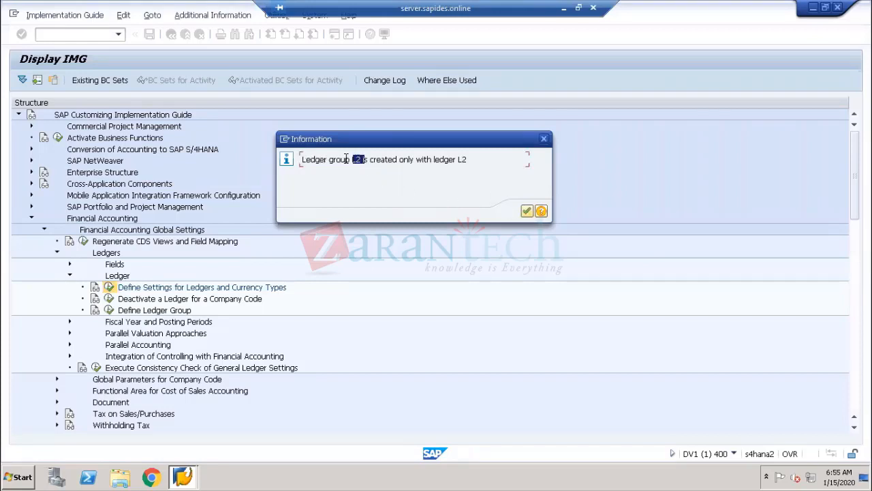
left_click(526, 211)
left_click(360, 161)
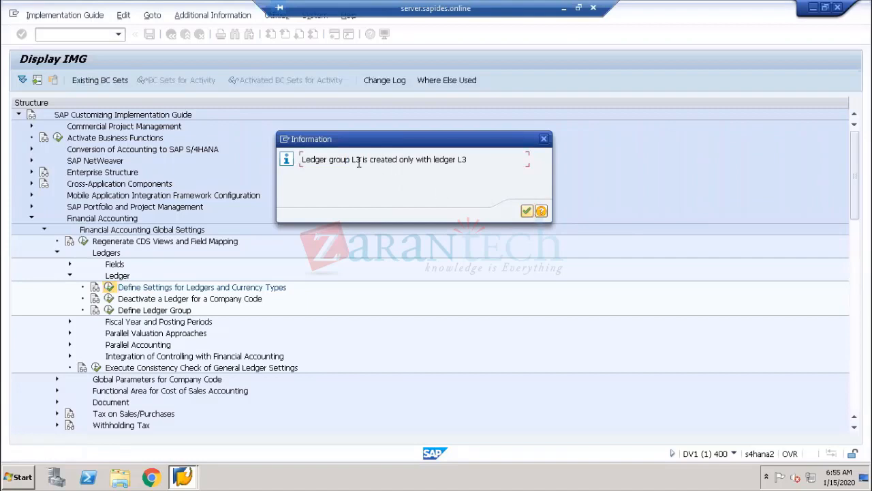
left_click(530, 211)
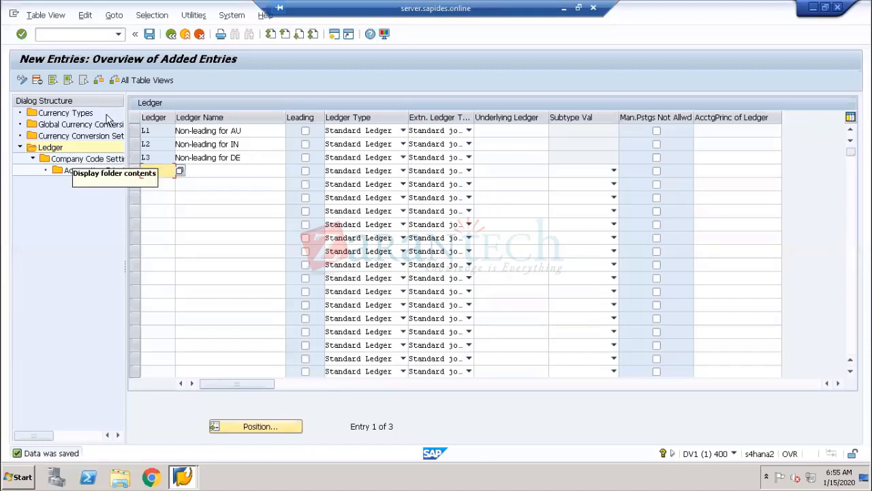
Open the company code settings of ledger L1 and start a new entry for company code 1710
left_click(146, 131)
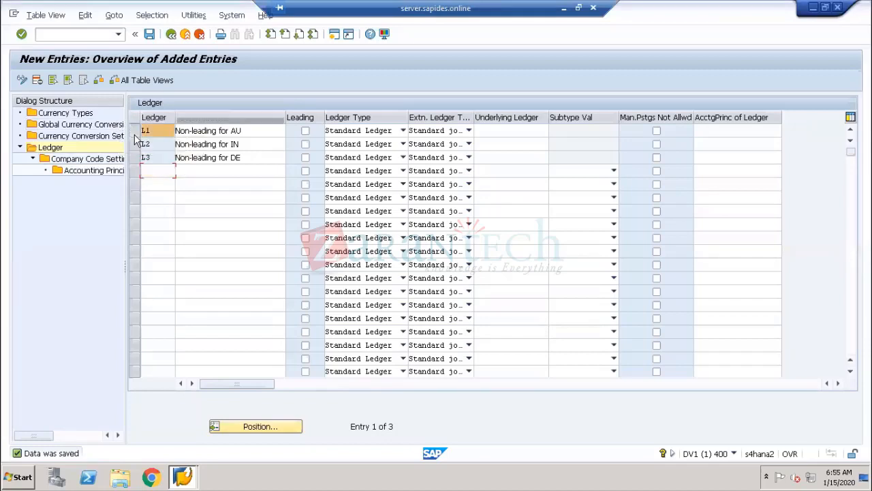
left_click(77, 162)
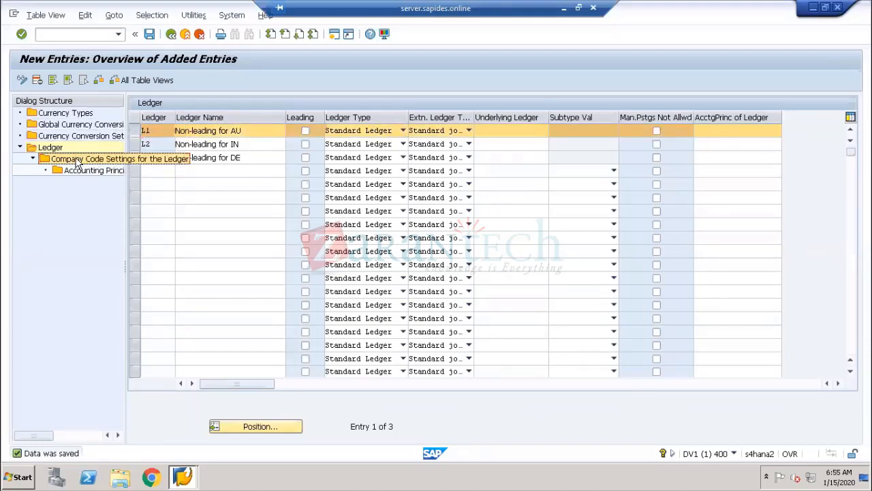
double_click(77, 162)
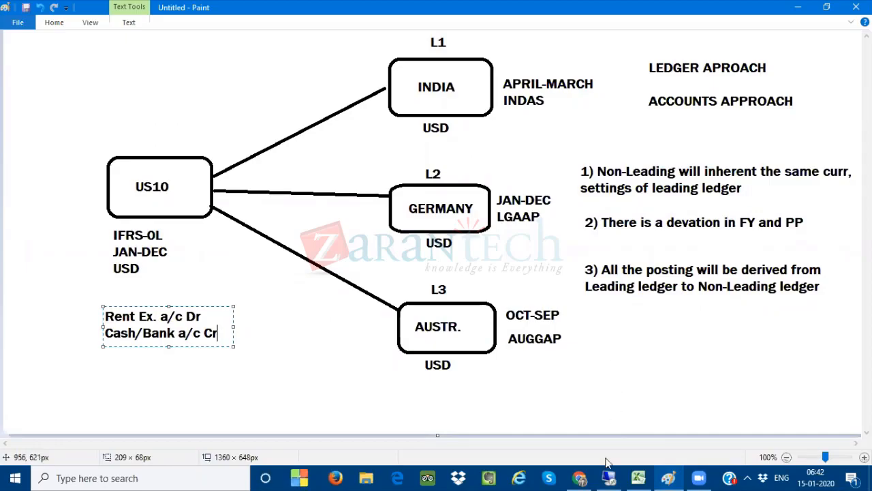
left_click(609, 478)
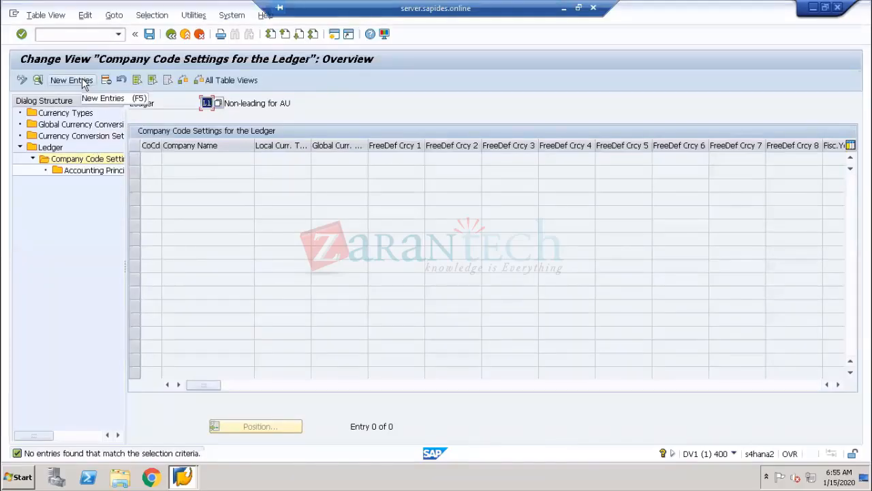
left_click(82, 80)
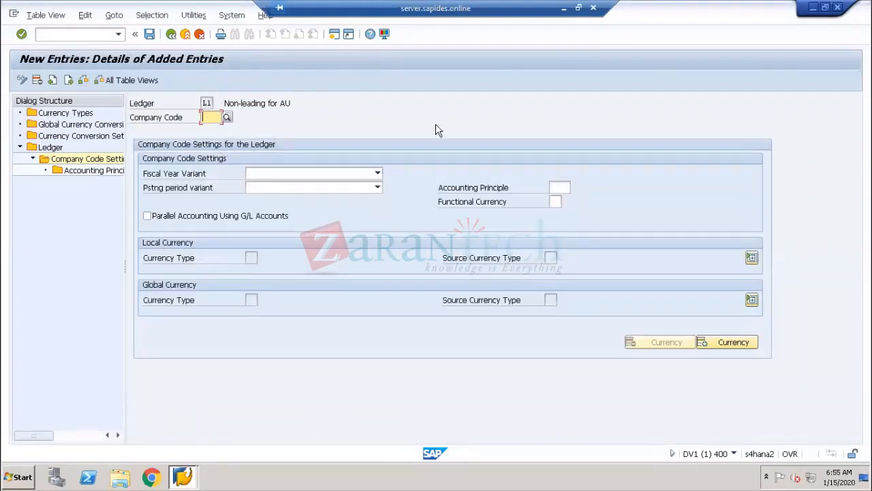
type("1710")
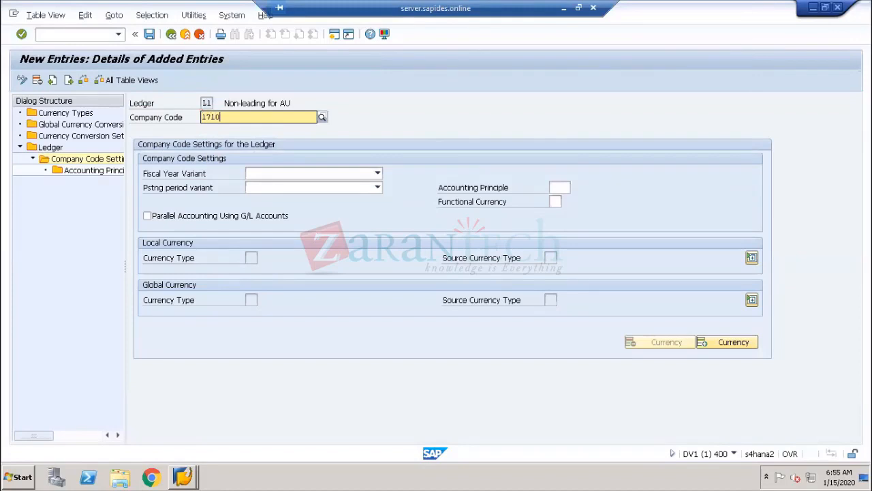
key("Tab")
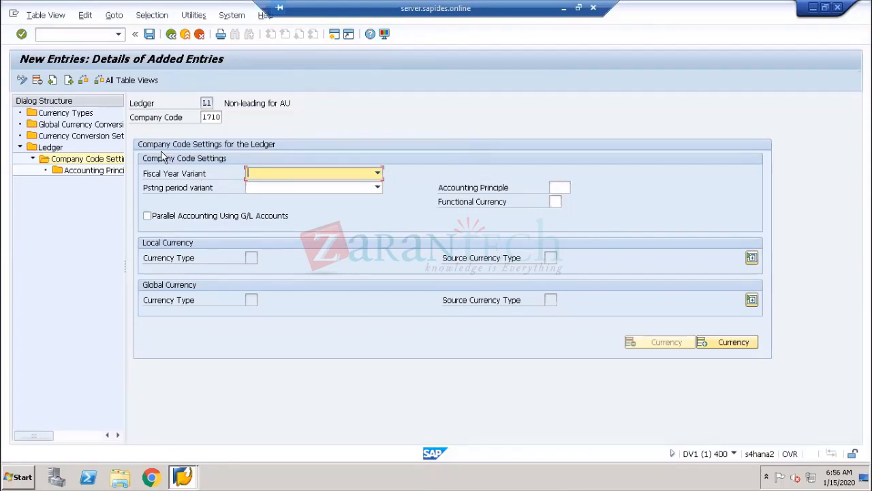
Check the fiscal years in the Paint diagram and set the L1 entry's fiscal year variant to AA Oct-Sep, 24 Per
double_click(204, 103)
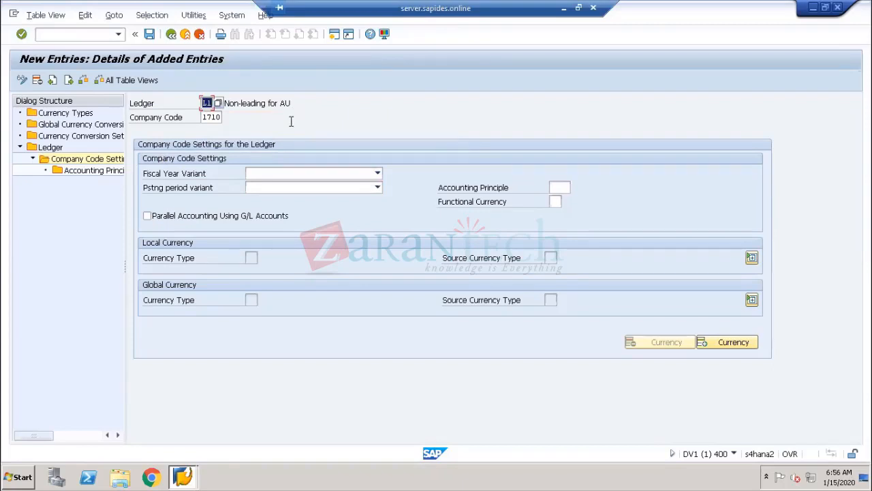
double_click(205, 120)
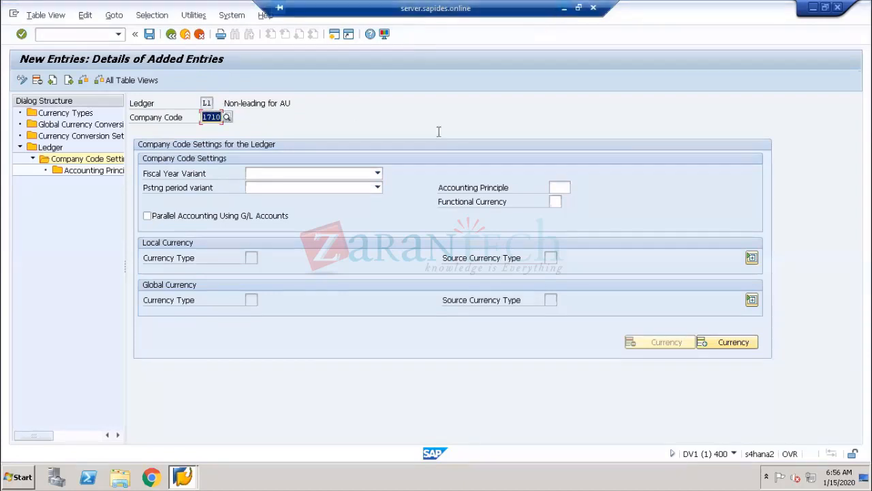
key("alt+Tab")
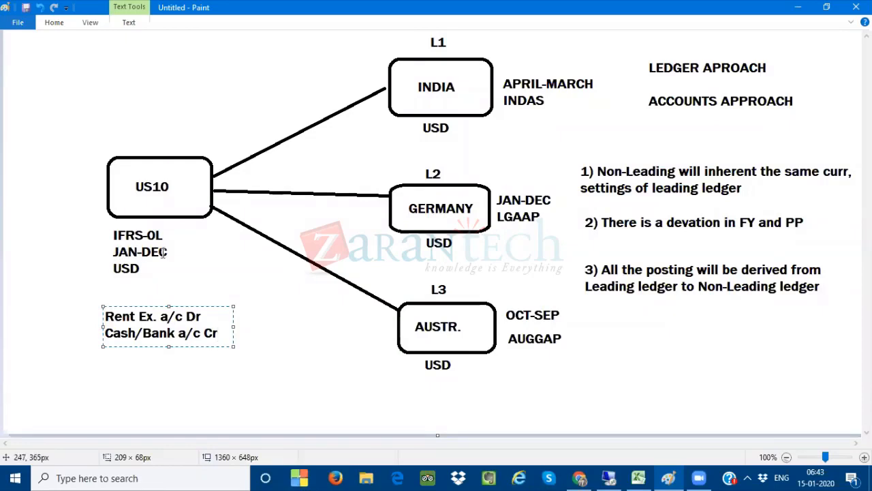
left_click(609, 471)
left_click(198, 176)
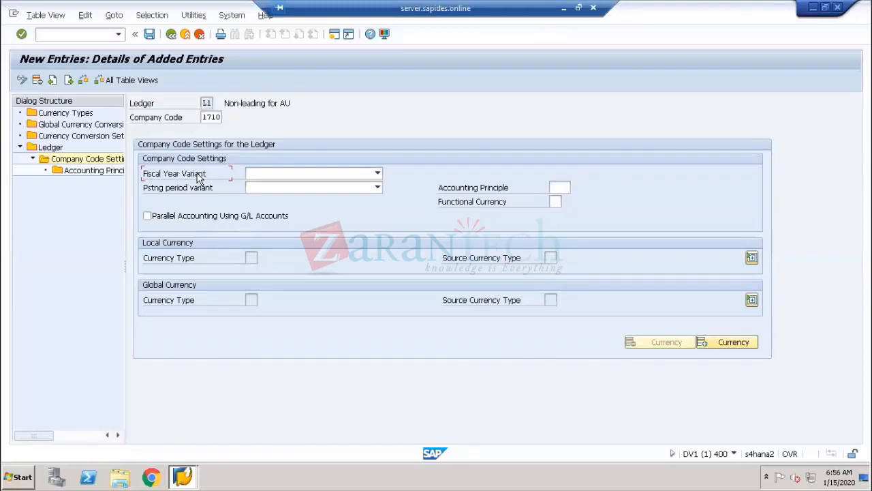
left_click(260, 175)
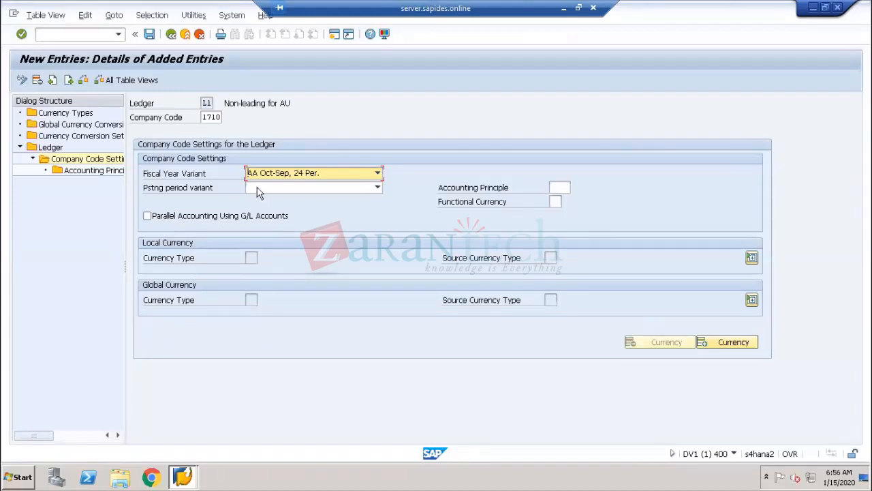
Switch to the Paint diagram and add a text note with 10 and, two lines below, 30 beside the US10 box's USD label
left_click(207, 102)
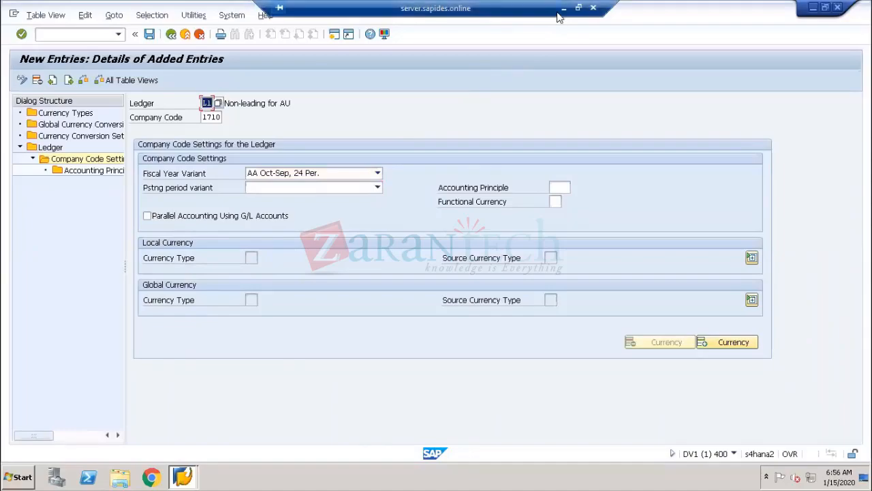
left_click(563, 7)
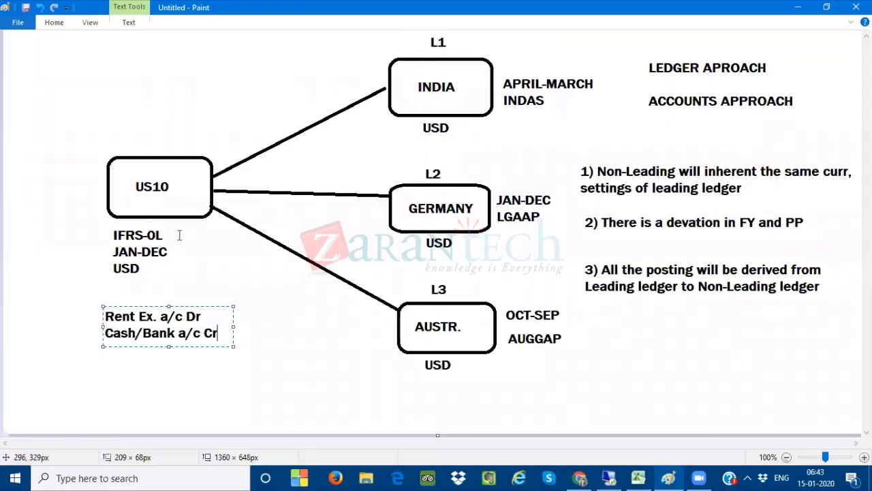
left_click(156, 249)
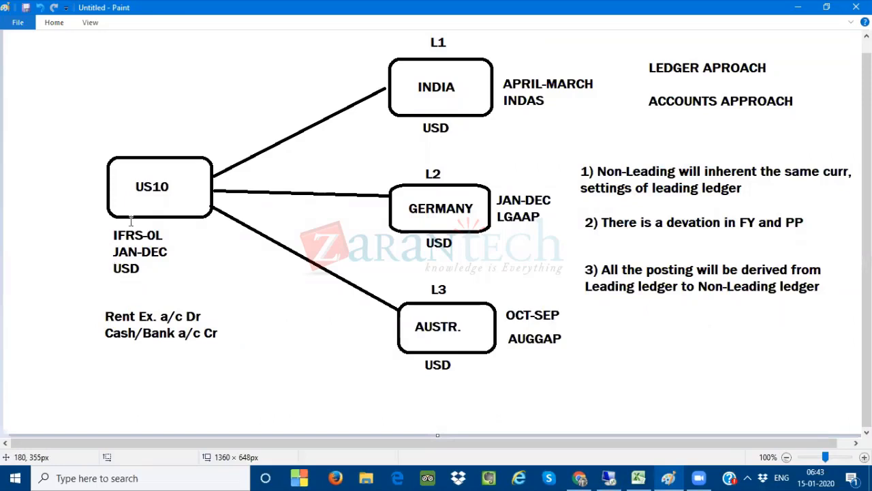
left_click(154, 266)
type("10")
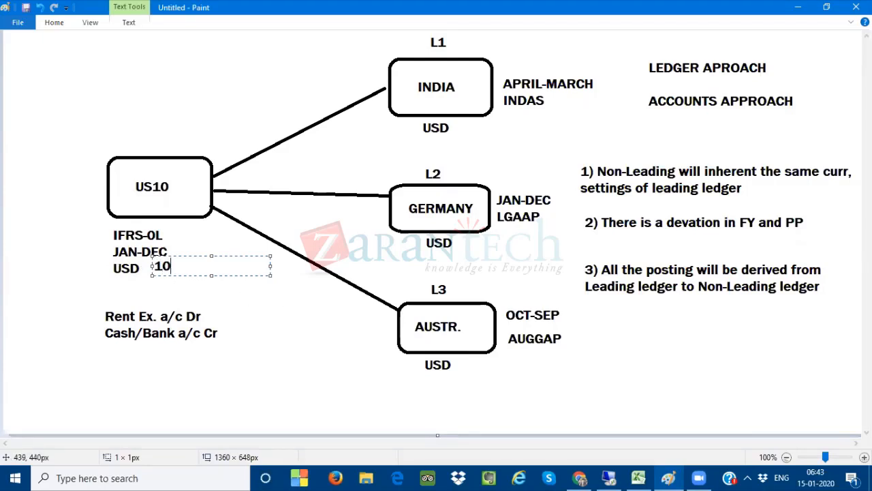
key("Return")
key("Return")
type("30")
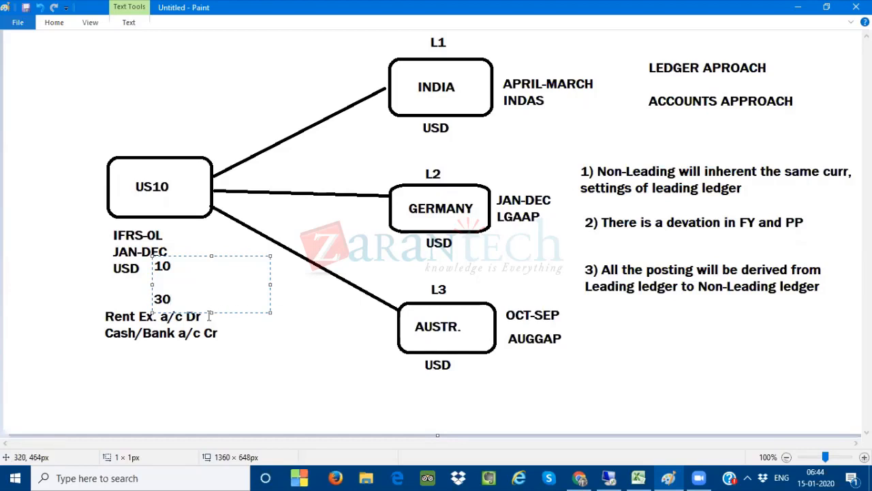
left_click(121, 291)
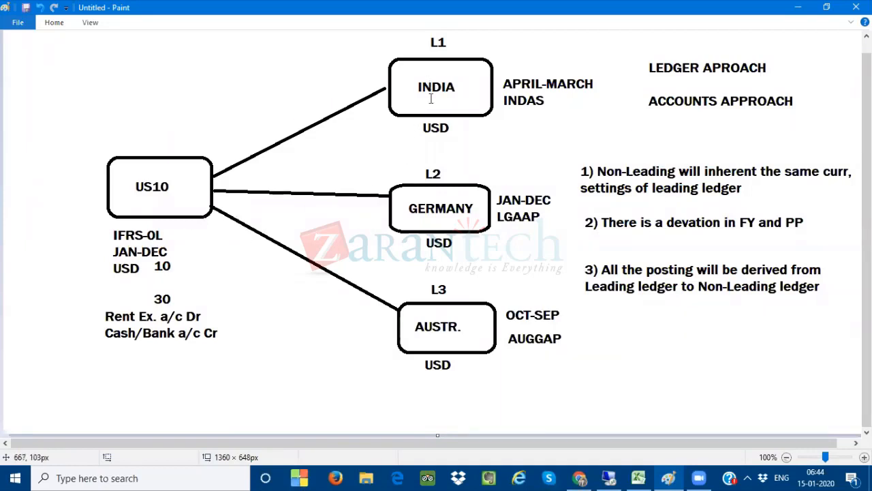
Switch back to SAP and try to confirm company code 1710's entry for ledger L1, declaring the company code productively used
left_click(613, 477)
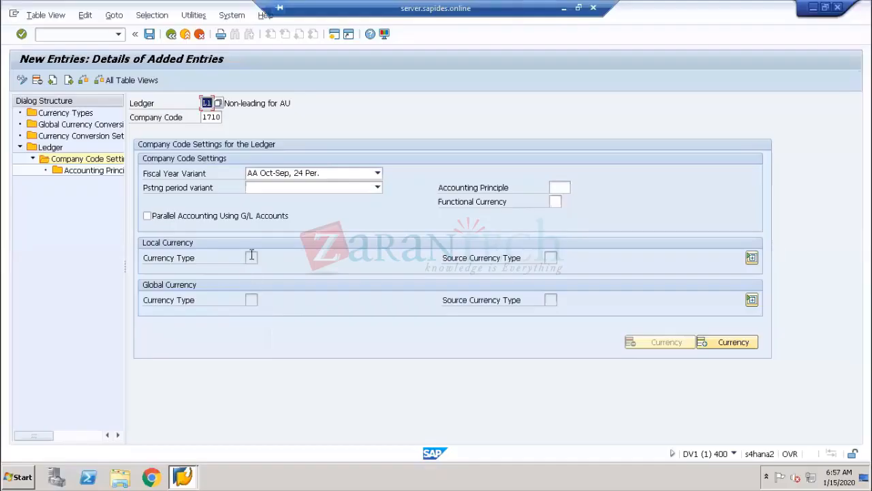
left_click(251, 256)
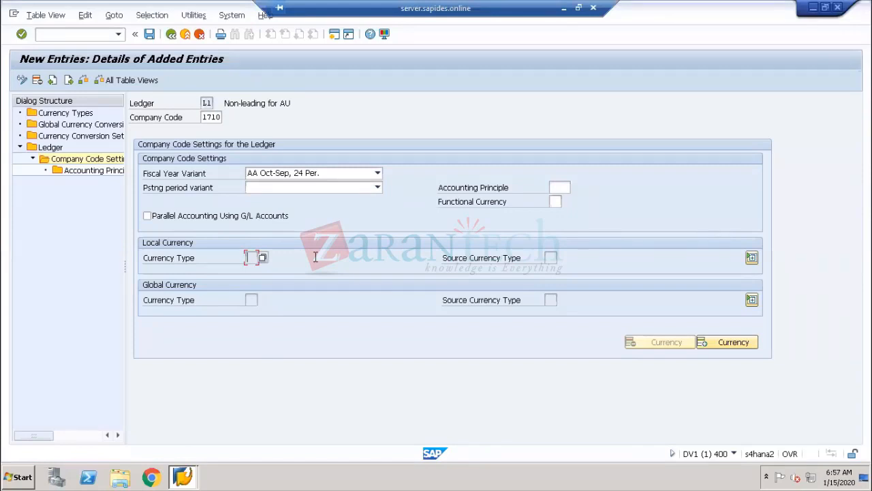
key("Return")
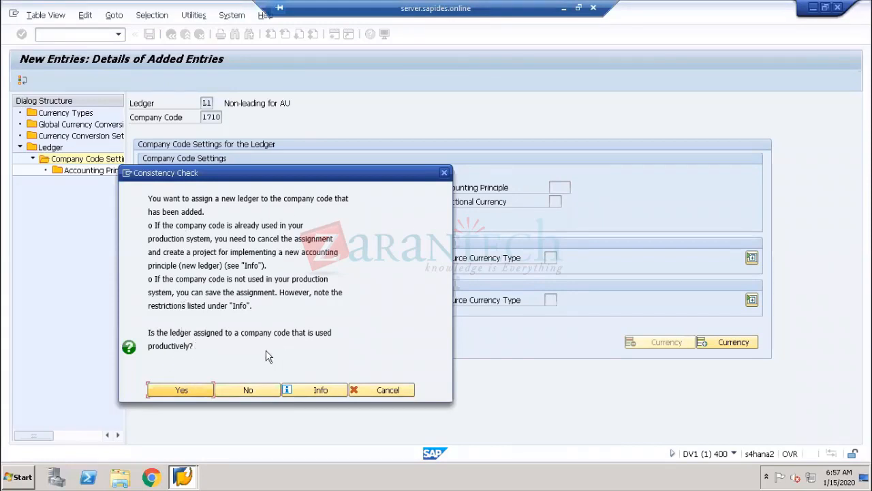
left_click(189, 390)
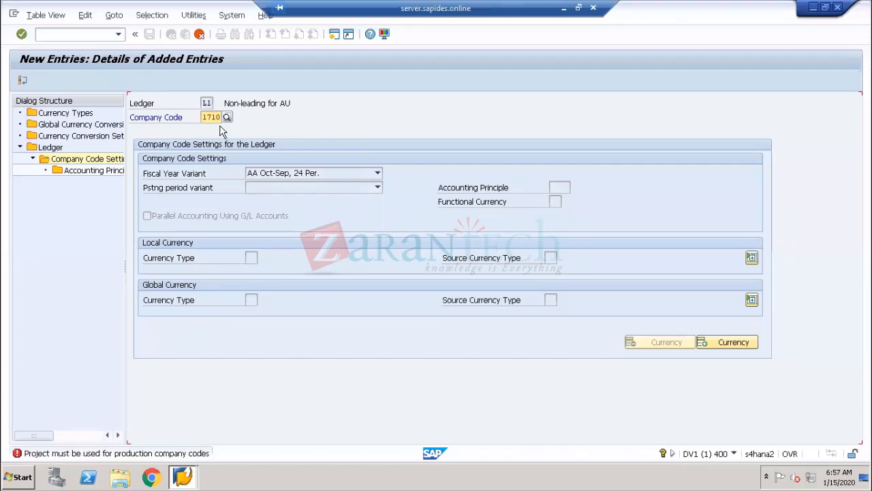
Discard the unsaved company code entry for ledger L1 and go back to the Display IMG structure
left_click(198, 34)
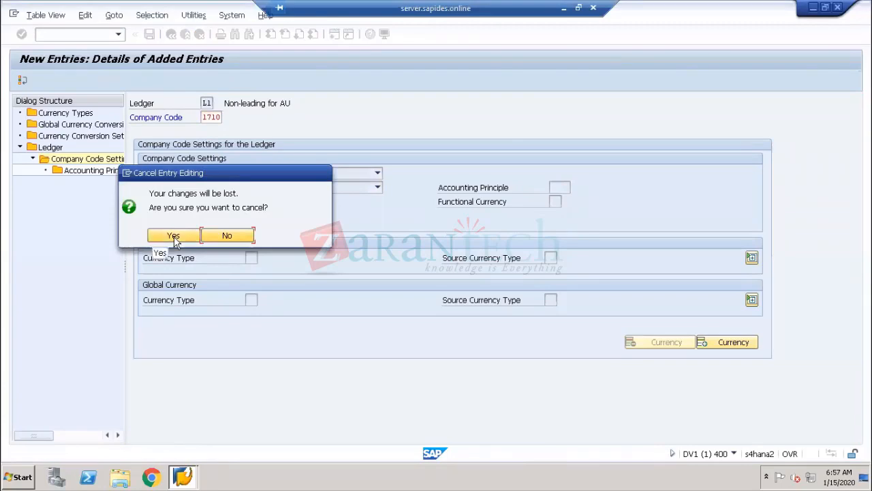
left_click(174, 236)
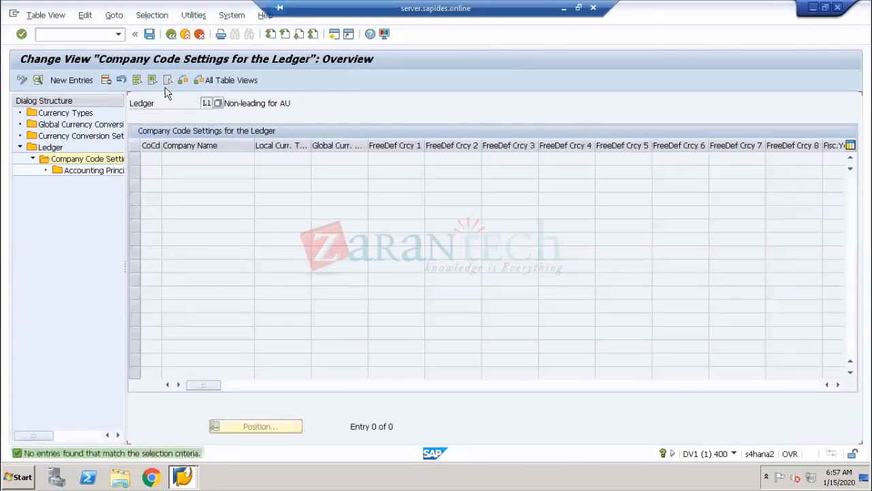
left_click(172, 35)
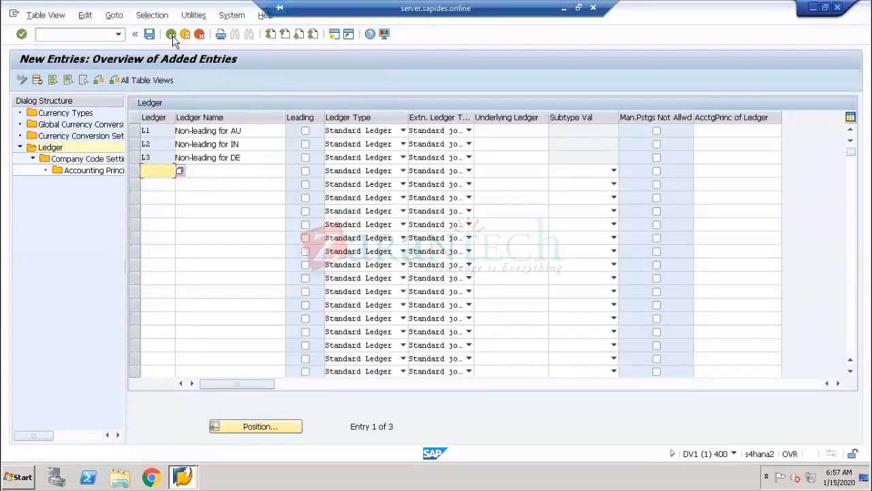
left_click(172, 35)
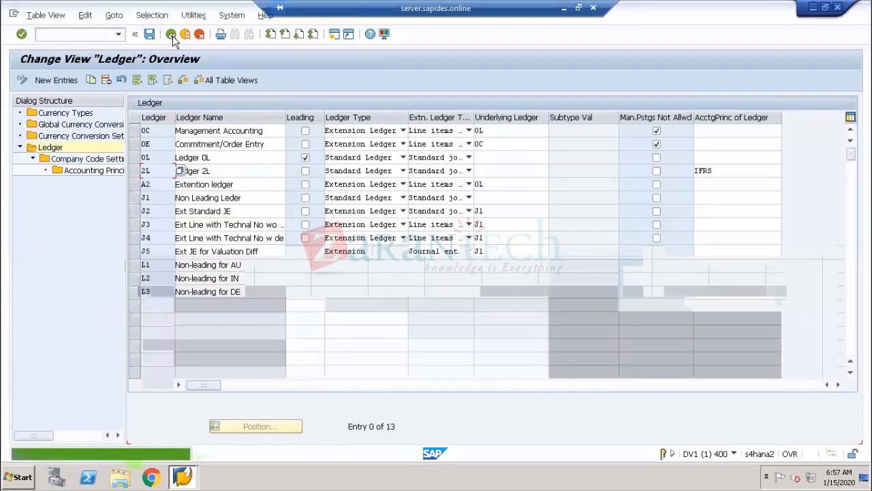
left_click(171, 35)
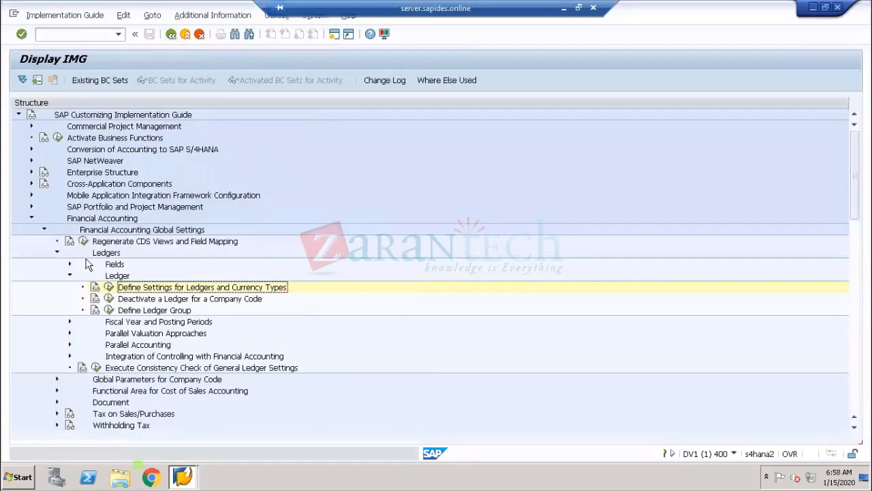
Open the details of company code 1710 in the Enter Global Parameters activity under Global Parameters for Company Code
left_click(111, 310)
left_click(69, 276)
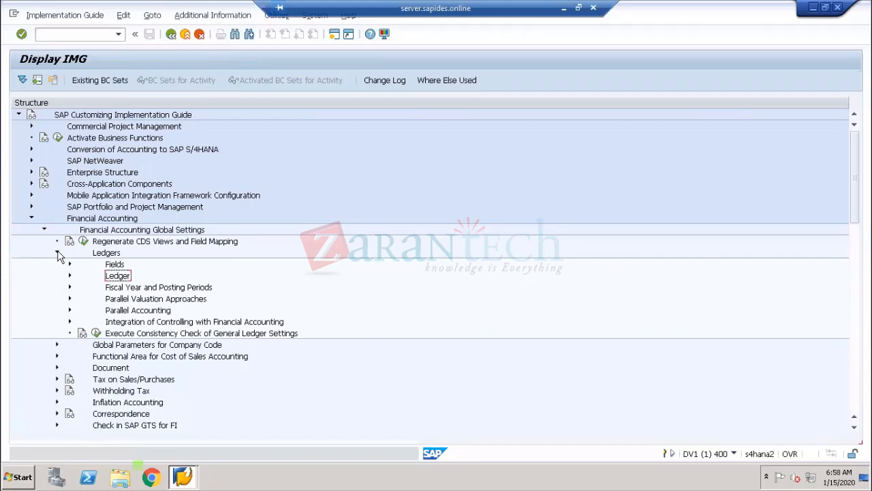
left_click(58, 253)
left_click(58, 264)
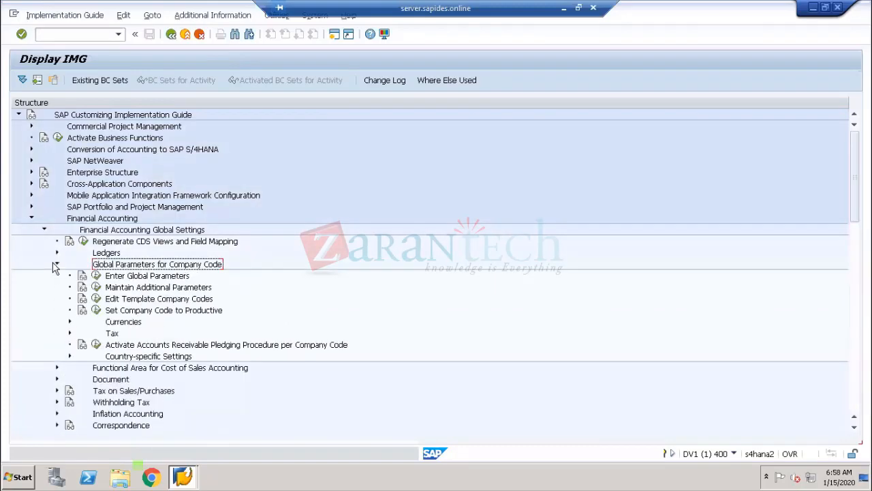
left_click(97, 276)
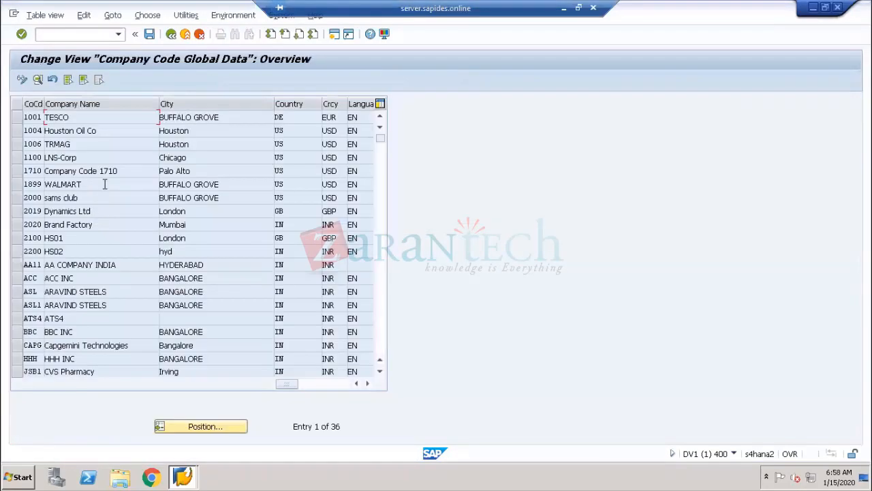
double_click(57, 170)
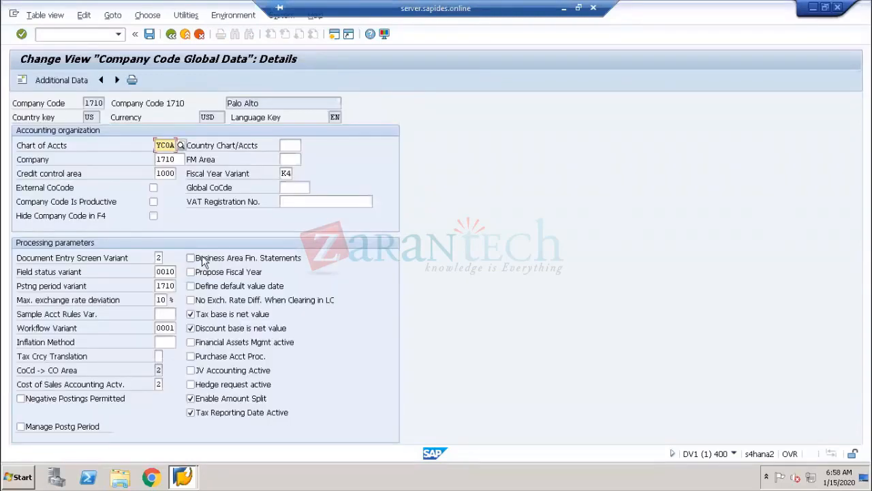
Enable Manage Postg Period for company code 1710, save it under customizing request DV1K900010, and return to the IMG structure
left_click(20, 427)
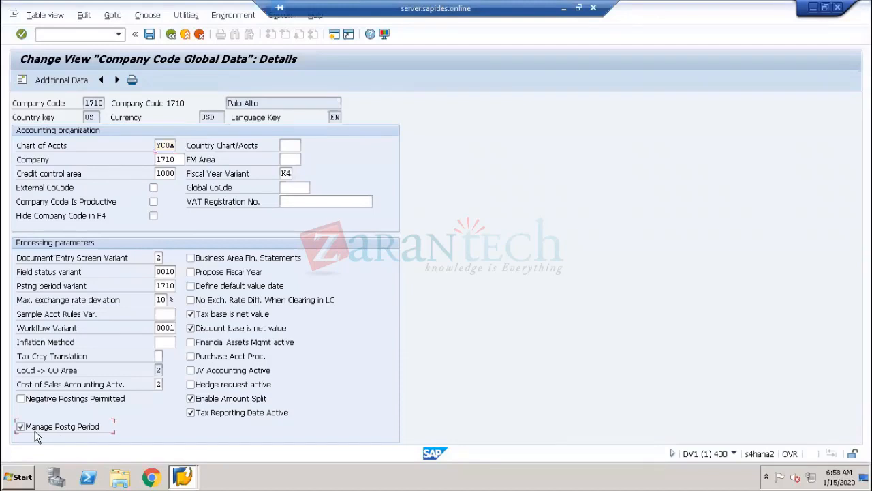
left_click(151, 35)
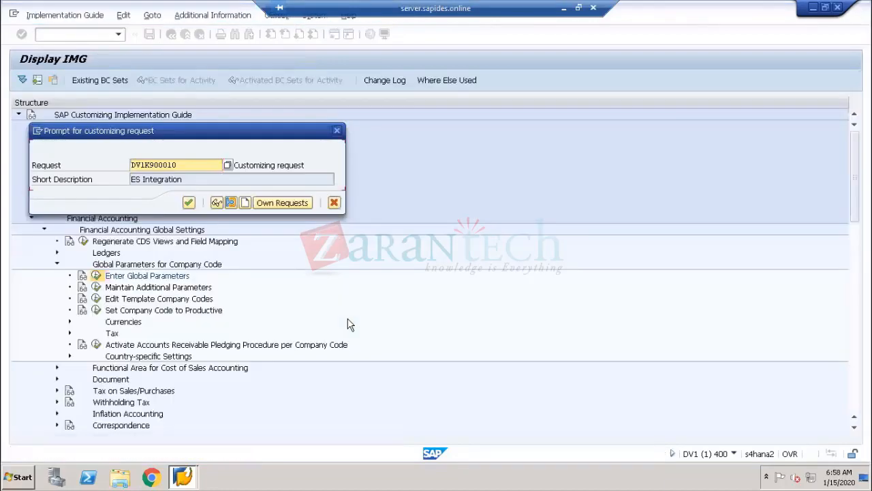
left_click(189, 203)
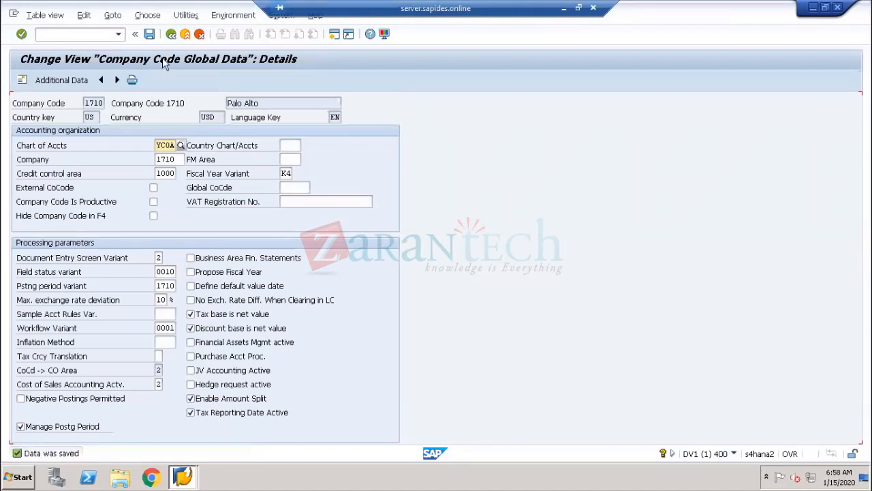
left_click(174, 34)
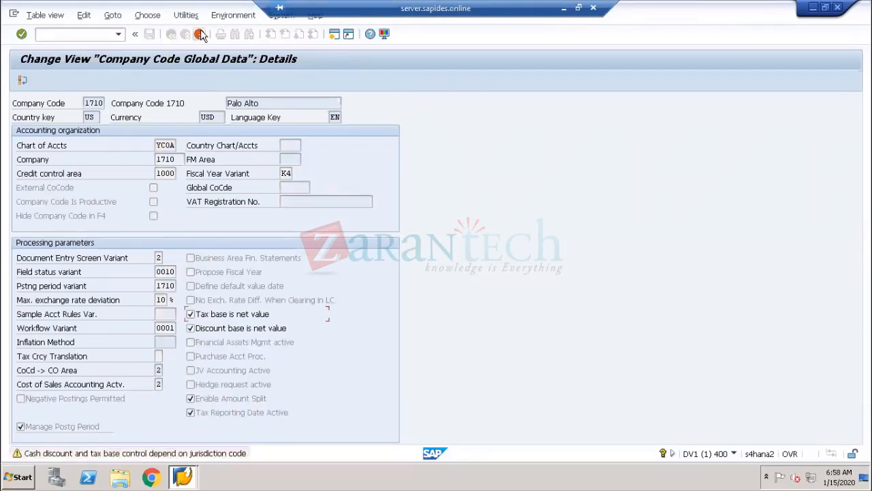
left_click(200, 35)
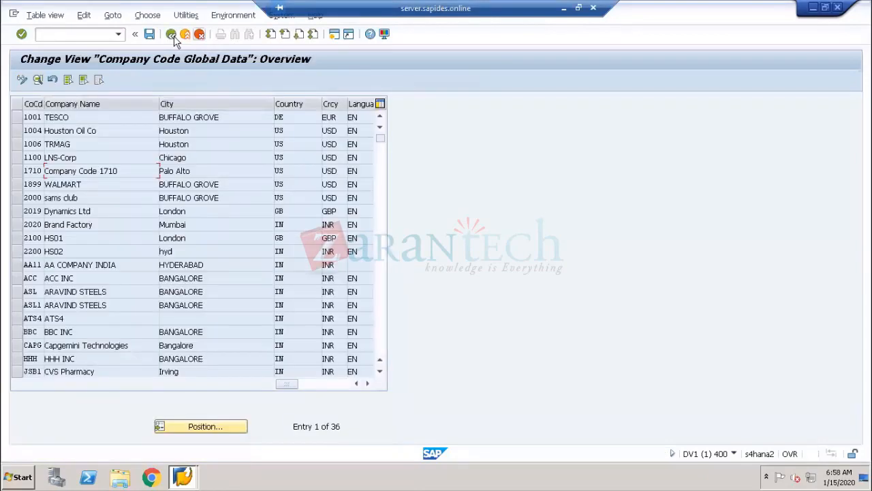
left_click(172, 35)
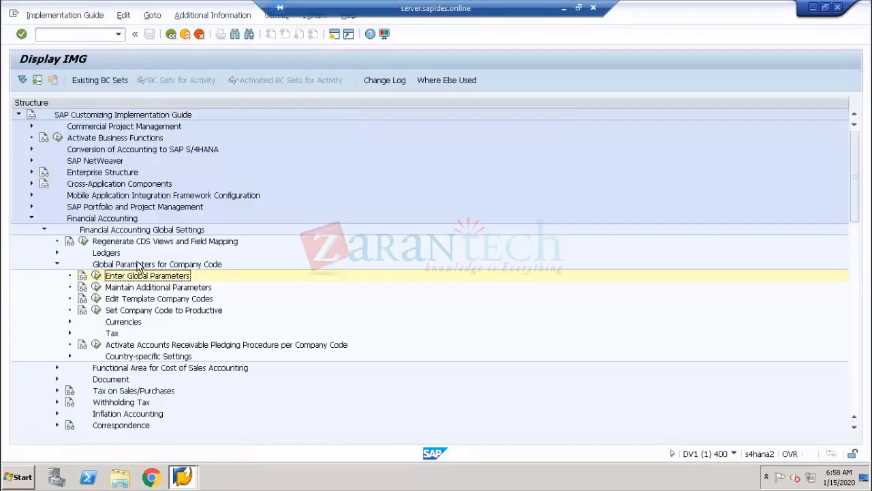
Reopen Define Settings for Ledgers and Currency Types and open the company code settings of ledger L1
left_click(57, 264)
left_click(58, 252)
left_click(70, 275)
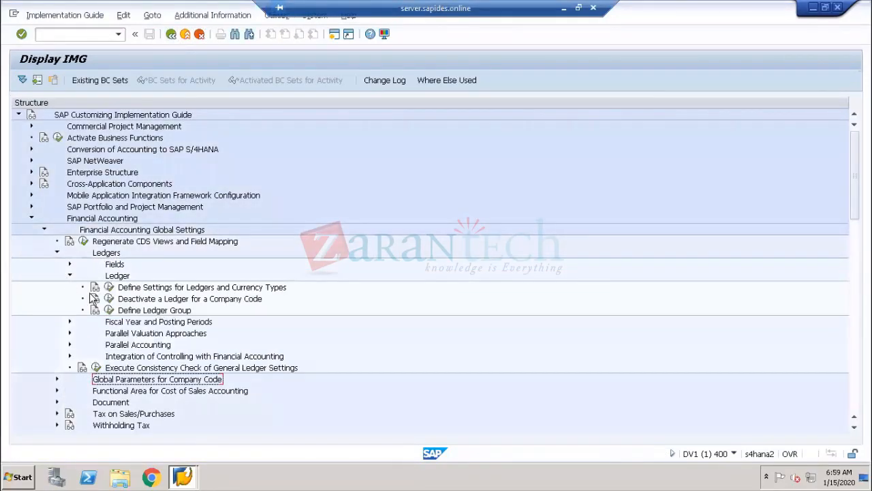
left_click(108, 289)
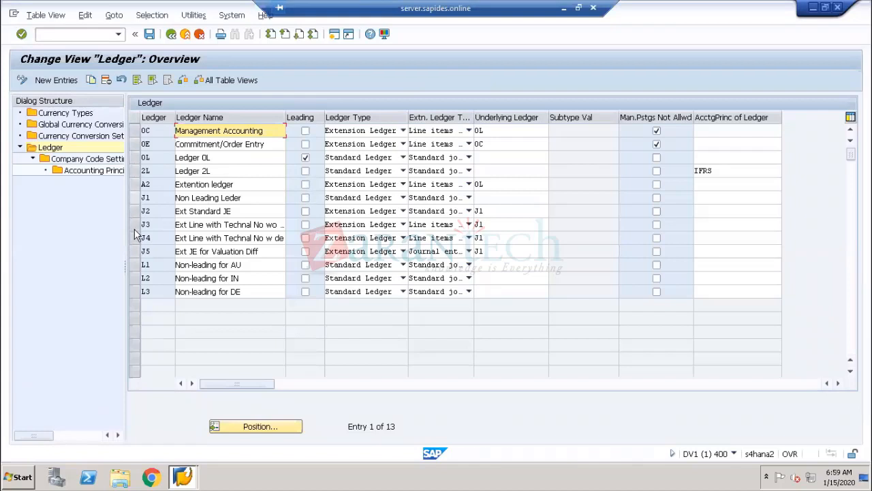
left_click(134, 265)
double_click(88, 161)
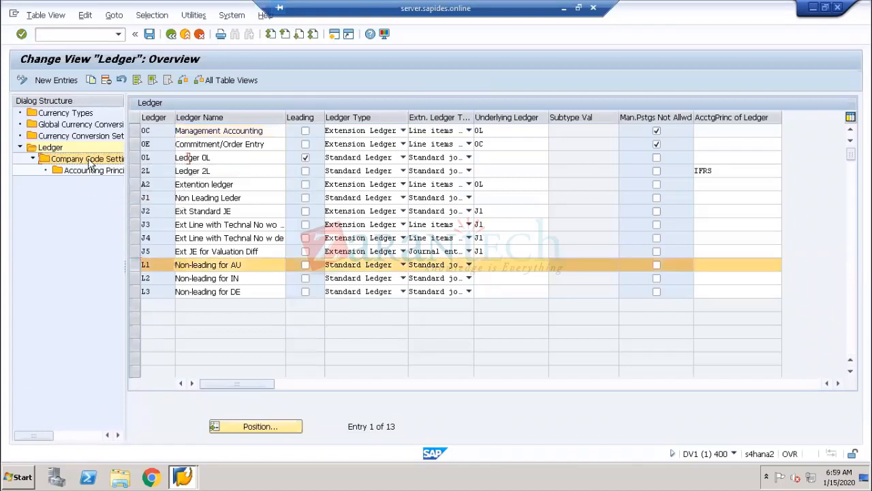
Try to add company code 1710 as a new entry for ledger L1, declaring it productively used
left_click(75, 80)
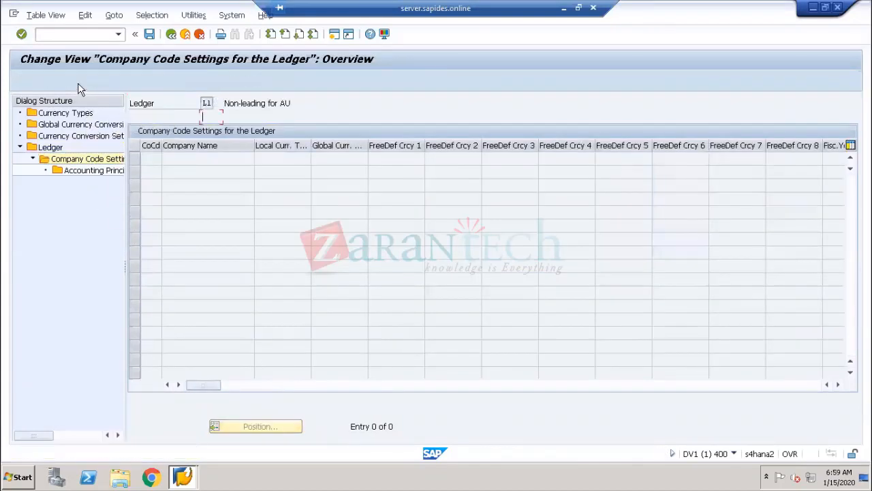
type("1710")
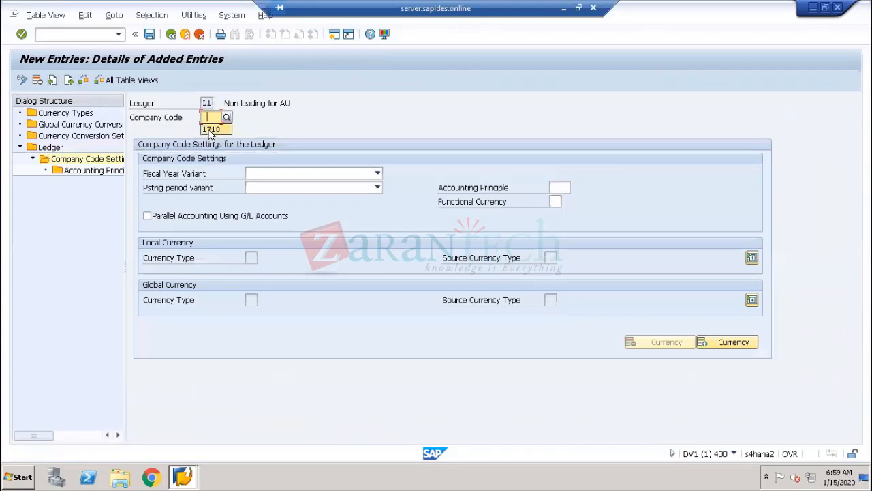
key("Return")
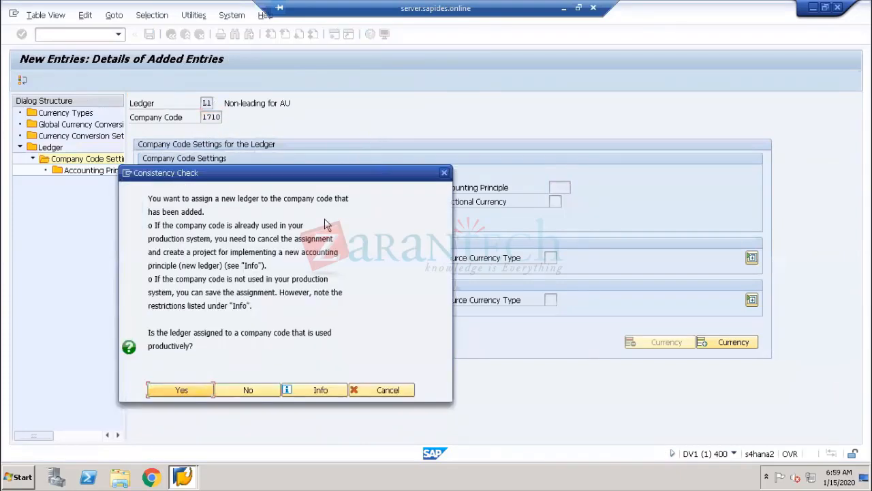
left_click(197, 387)
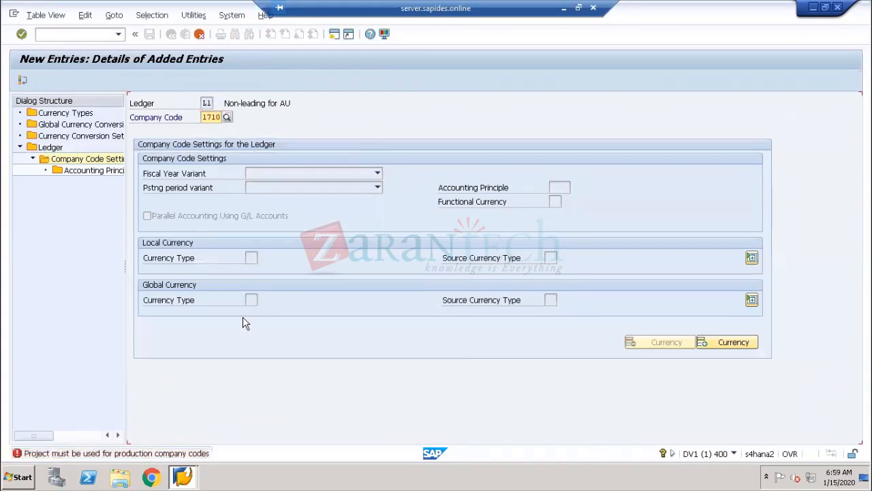
Open the error message's long text and follow its link to the activity Create Project for Implementation of Accounting Principle
double_click(181, 452)
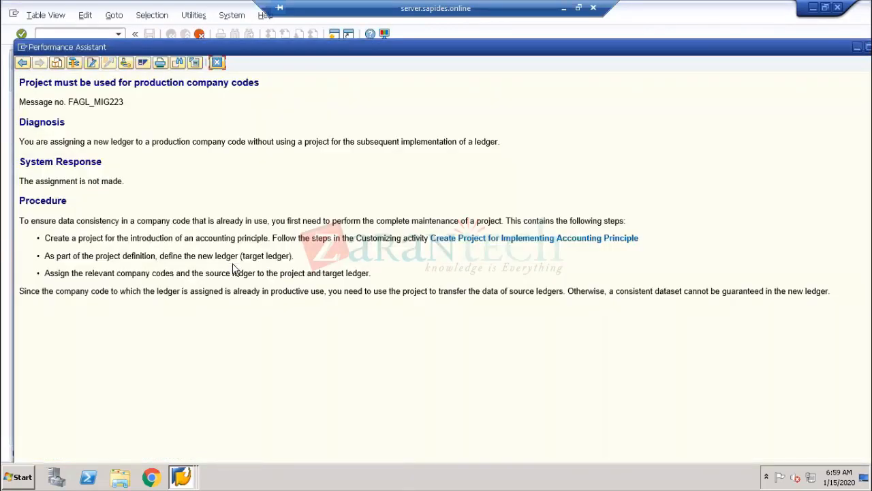
left_click(470, 244)
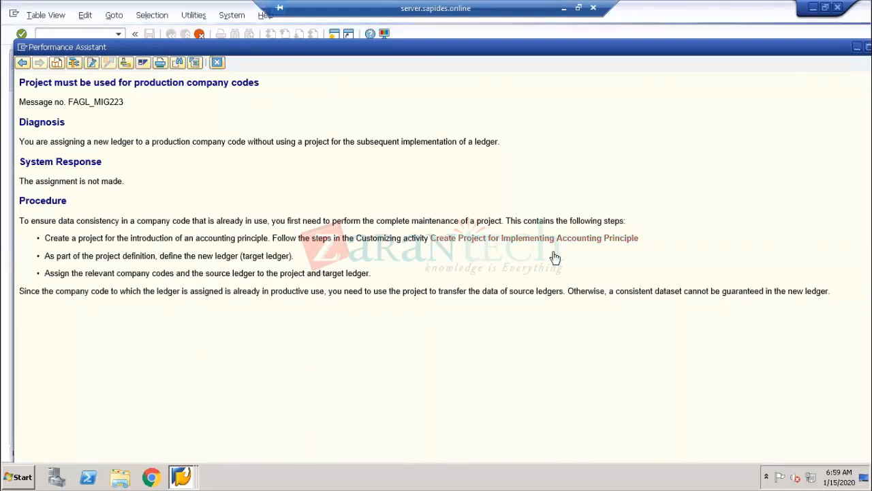
left_click(59, 138)
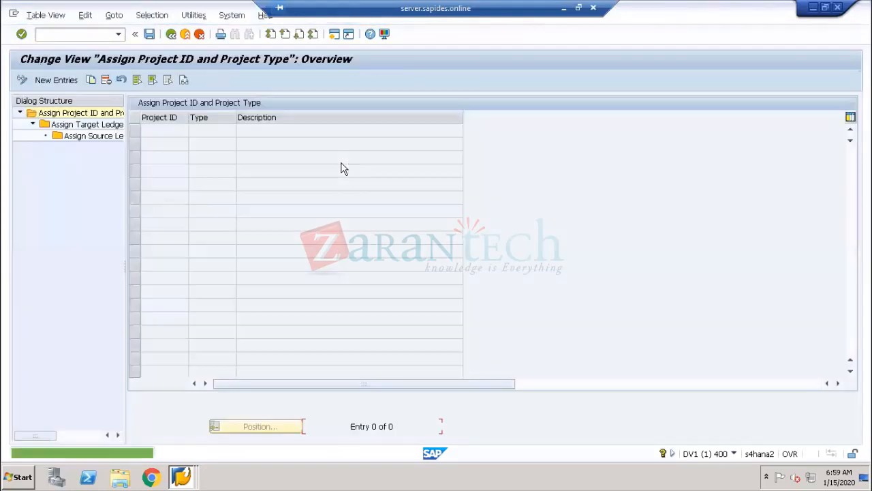
Widen the dialog structure and add a new project entry with the ID TEST
left_click(57, 80)
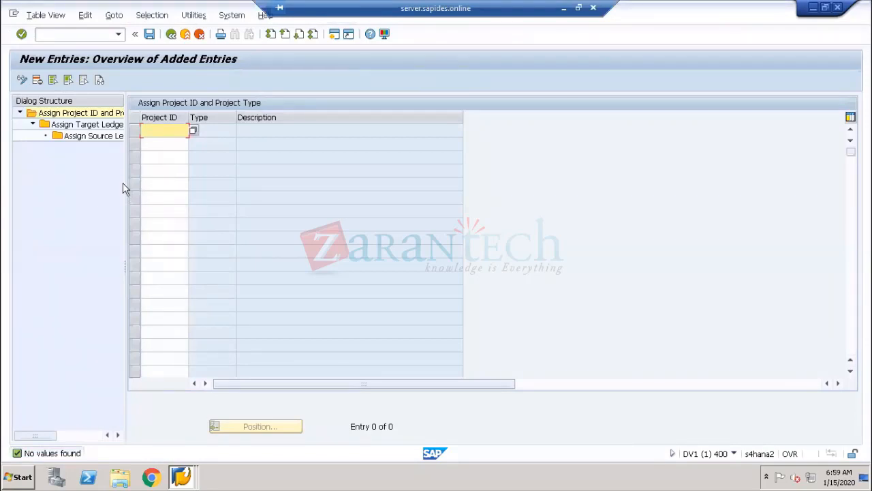
left_click_drag(129, 179, 175, 184)
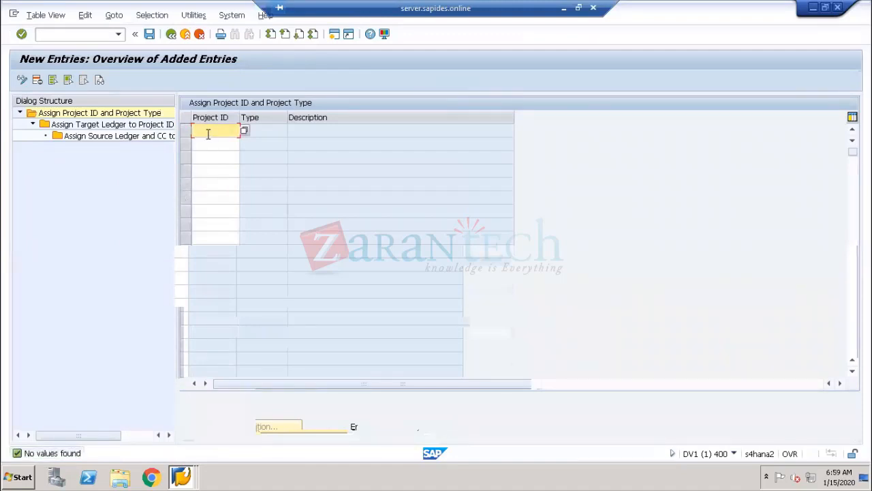
type("TEST")
key("Return")
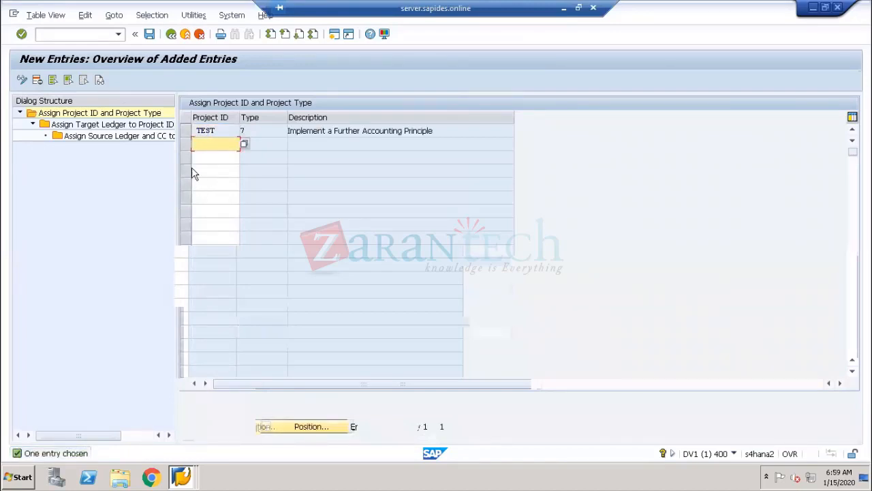
Open the target ledger assignment for project TEST and save the project under customizing request DV1K900010
left_click(187, 133)
double_click(146, 125)
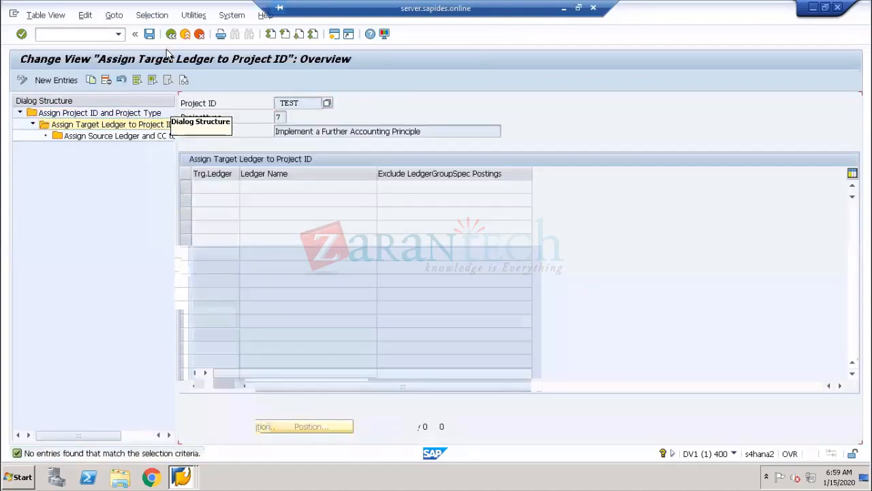
left_click(149, 33)
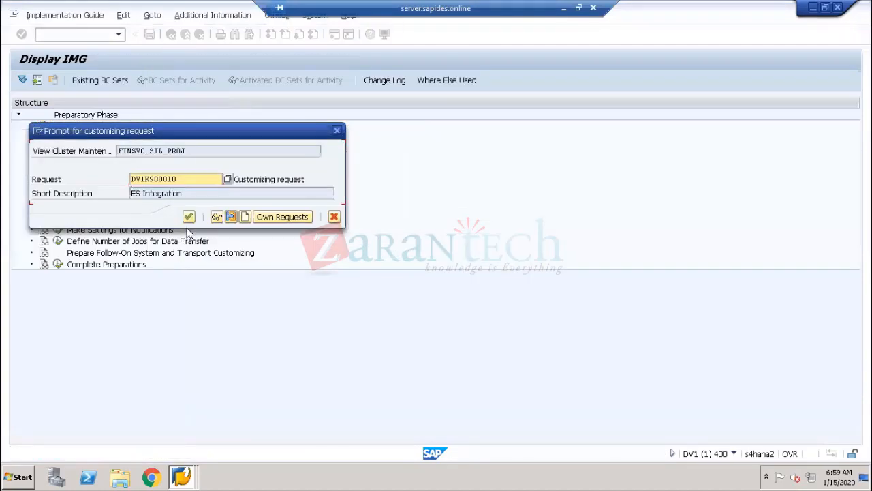
left_click(188, 217)
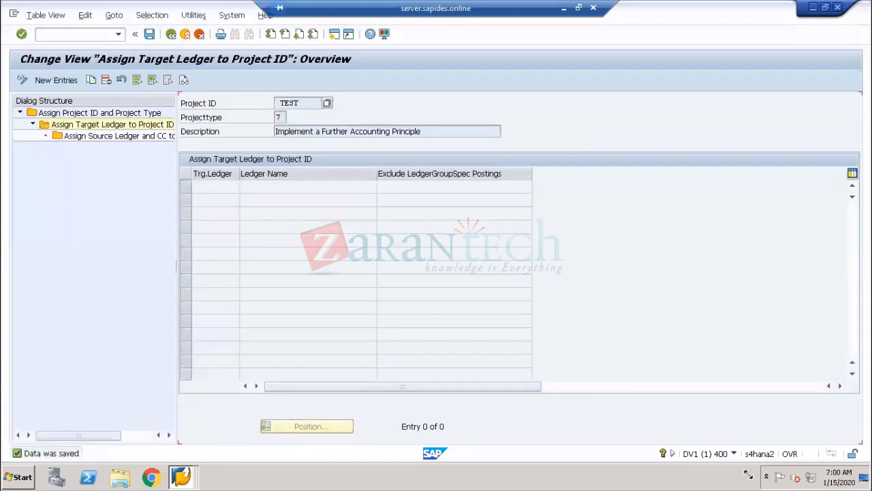
Return to the ledger L1 entry for company code 1710, abandon it, and leave the error screen for the SAP Easy Access screen
left_click(171, 34)
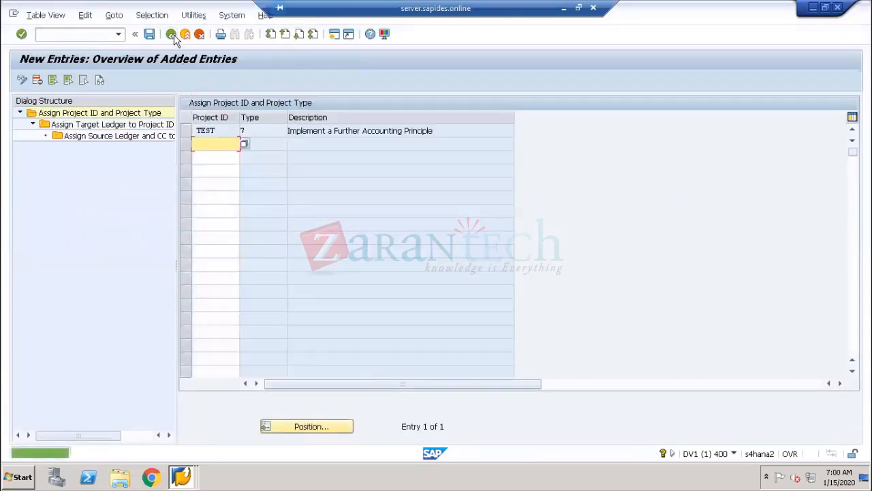
left_click(173, 36)
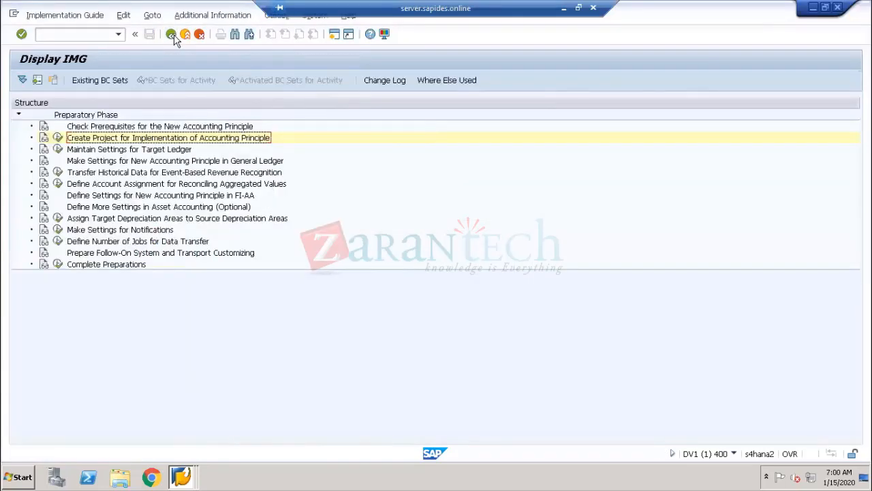
left_click(171, 34)
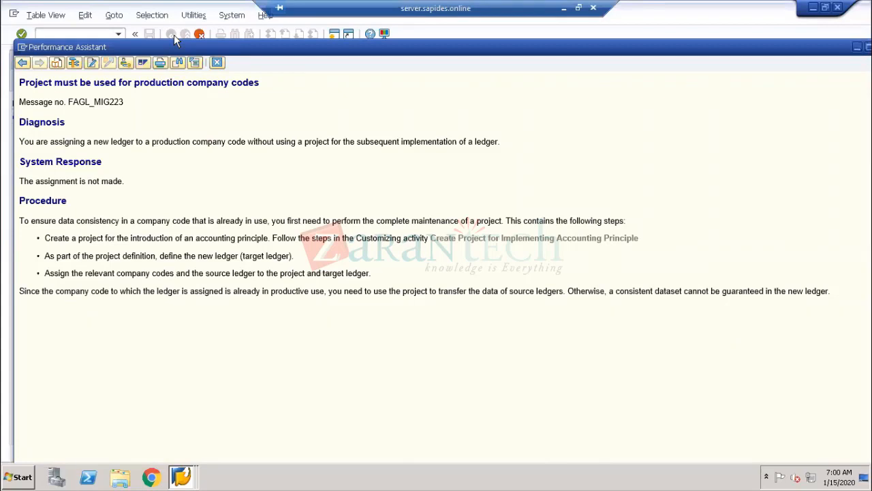
left_click(217, 62)
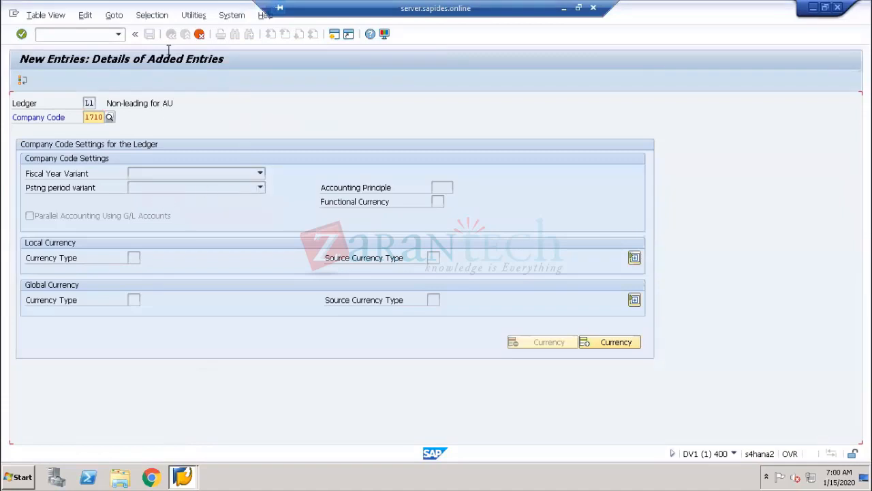
left_click(20, 80)
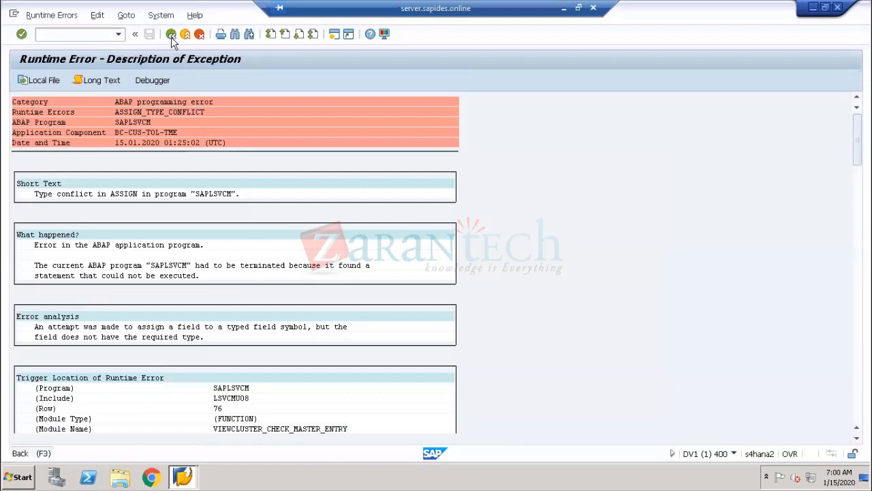
left_click(171, 34)
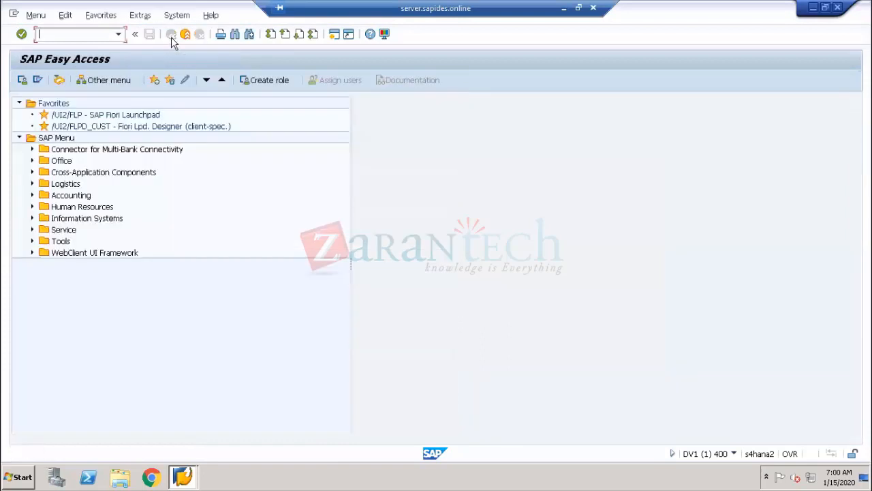
Run transaction SPRO, open the SAP Reference IMG, and open Define Settings for Ledgers and Currency Types, dismissing the consistency check messages
type("SPRO")
key("Return")
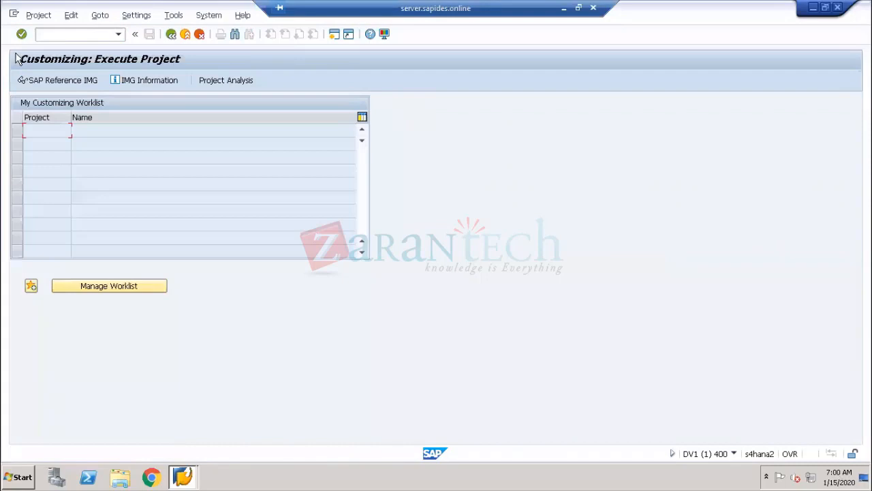
left_click(68, 82)
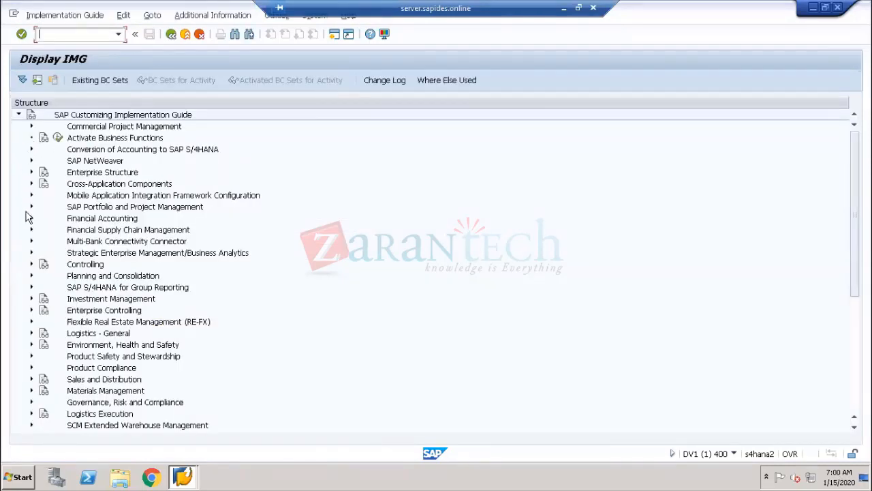
left_click(30, 218)
left_click(41, 231)
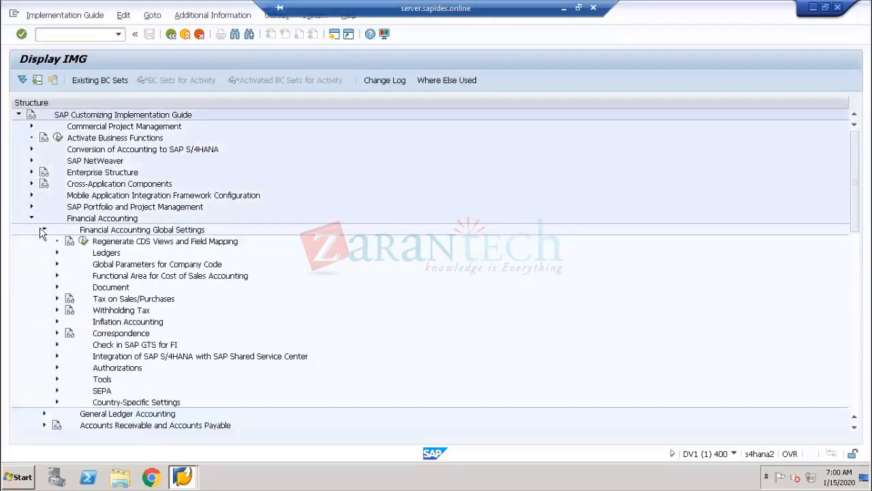
left_click(57, 252)
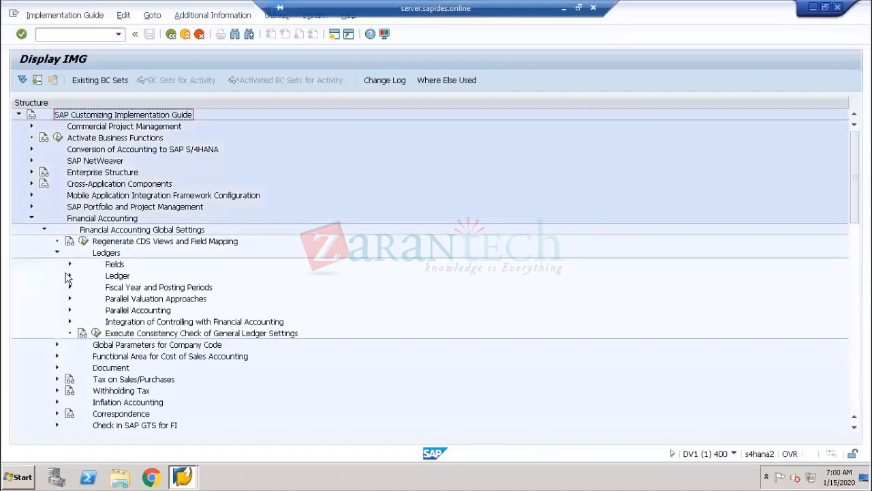
left_click(69, 276)
left_click(108, 287)
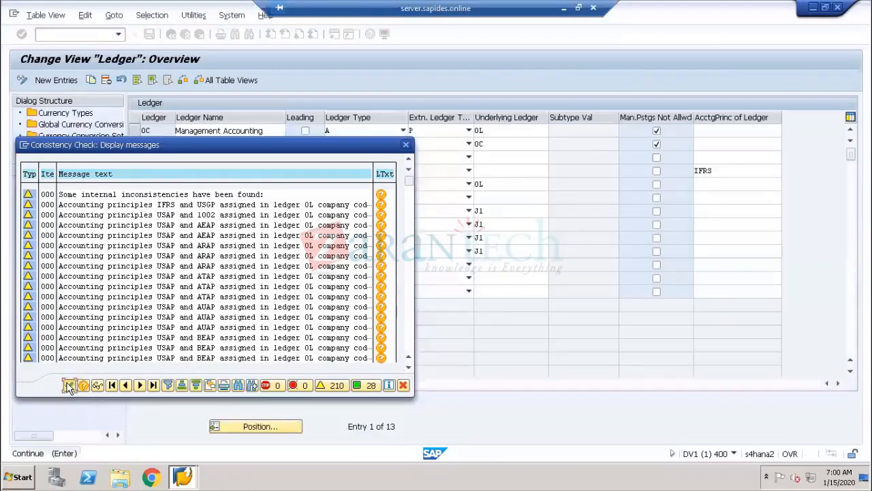
left_click(69, 385)
Try to assign company code 1710 to ledger L1 in its company code settings, confirming the code as used productively
left_click(134, 265)
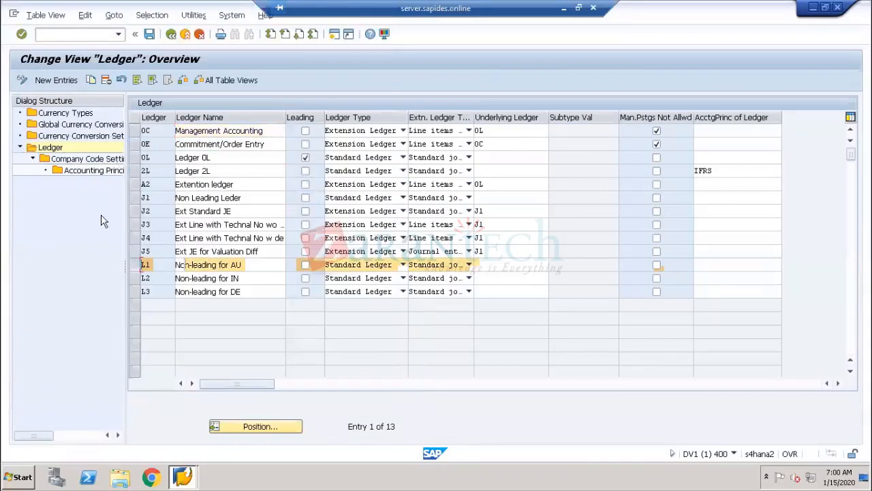
double_click(82, 158)
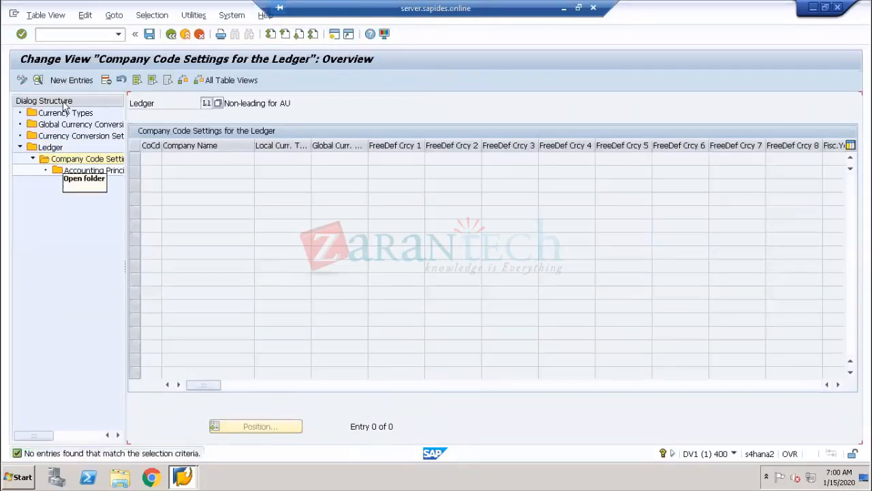
left_click(61, 80)
left_click(209, 117)
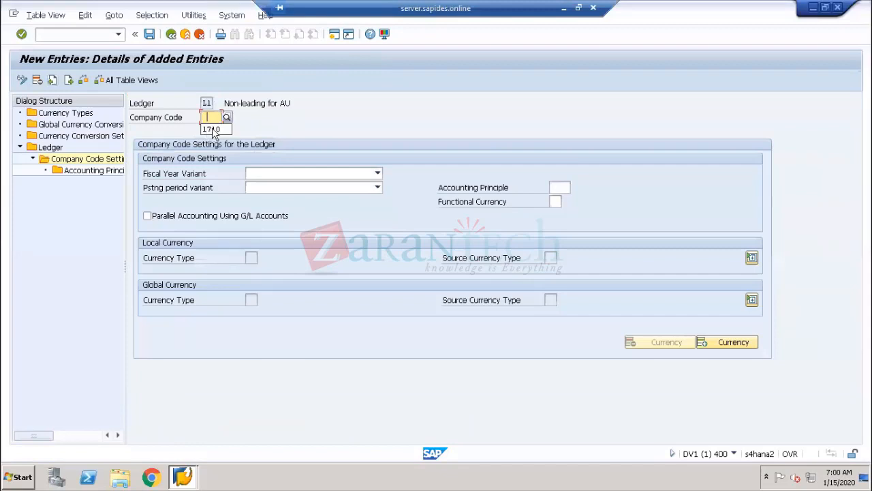
left_click(212, 129)
key("Return")
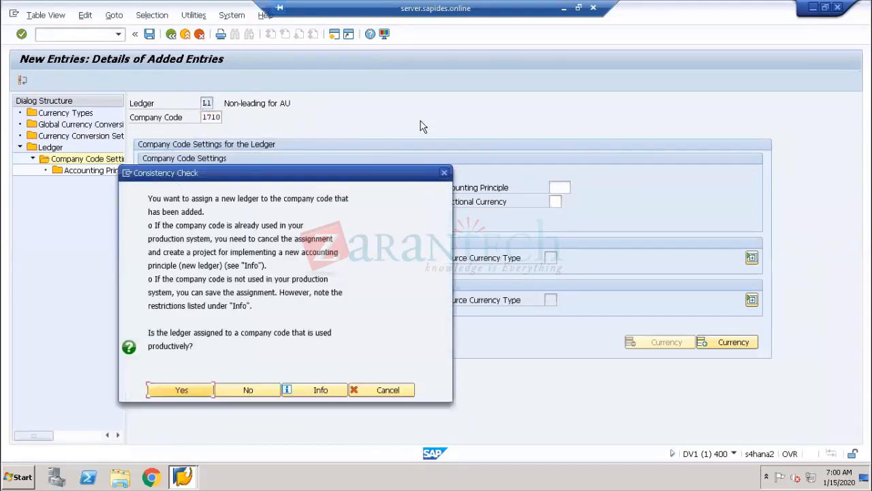
key("Return")
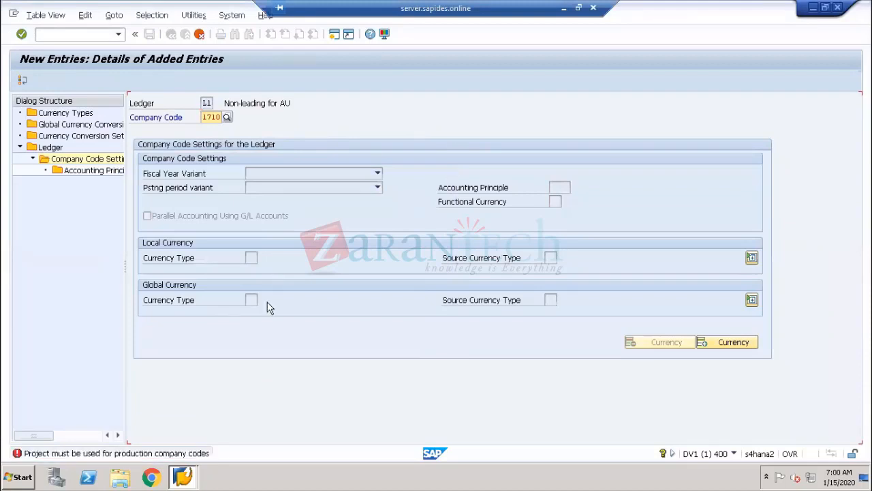
Read the long text of the error message, discard the ledger L1 entry, and return to the IMG structure
double_click(186, 452)
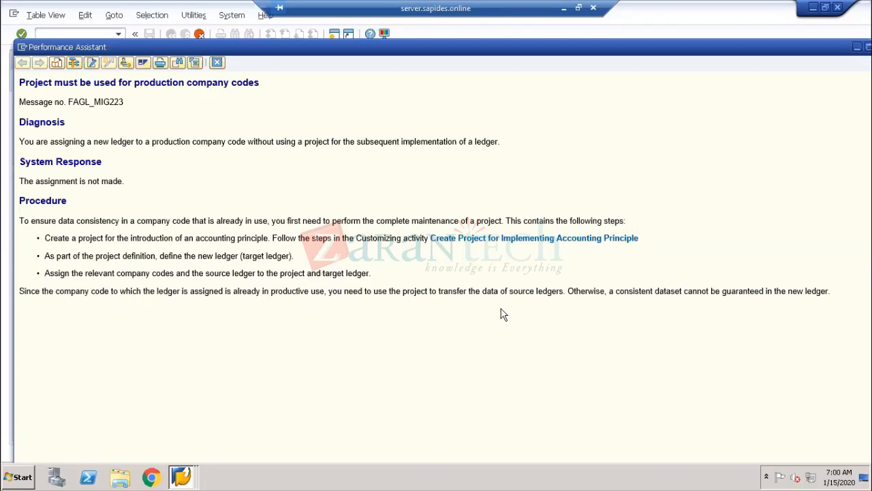
left_click(216, 63)
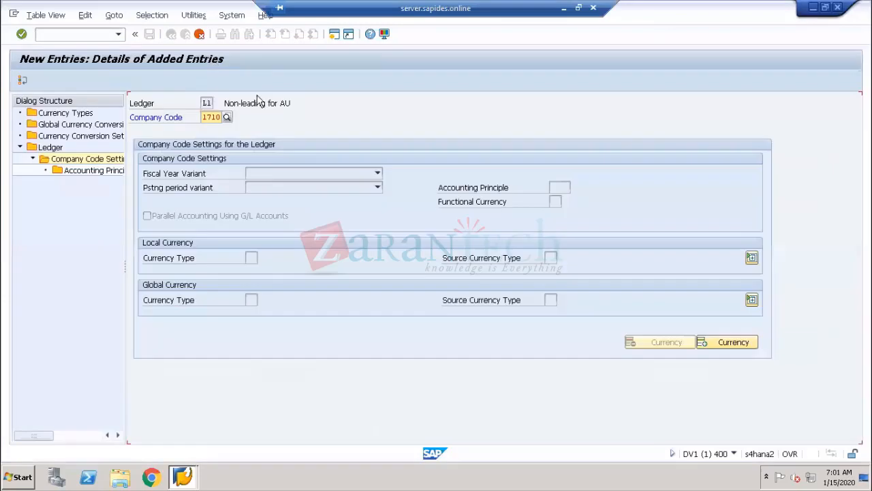
left_click(200, 34)
left_click(171, 234)
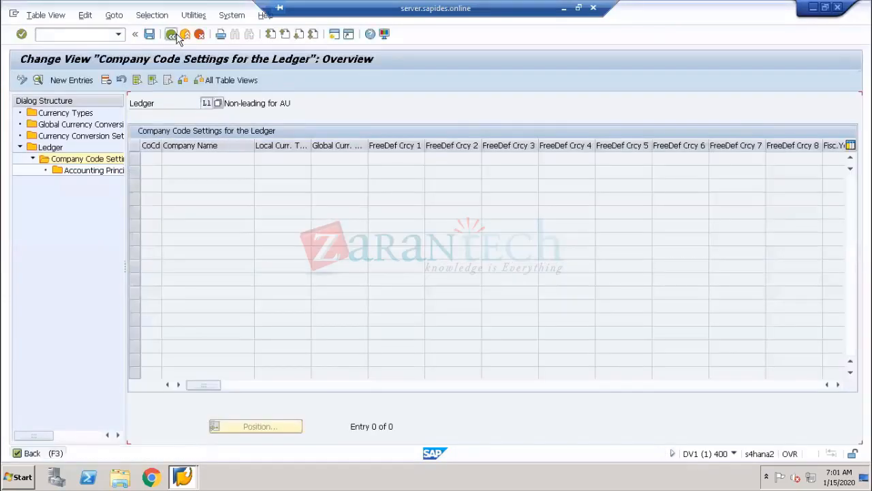
left_click(171, 34)
left_click(171, 34)
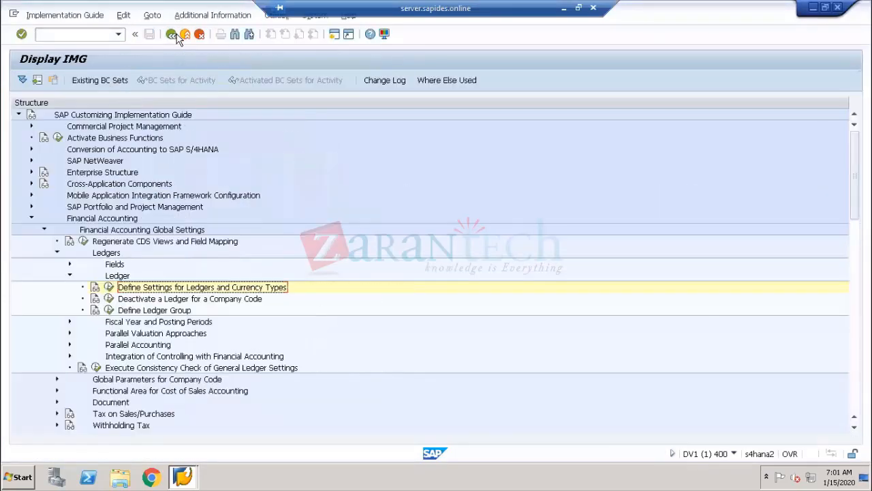
Examine the global parameters of company code 1710 under Enter Global Parameters, and return to the IMG structure
left_click(70, 276)
left_click(57, 253)
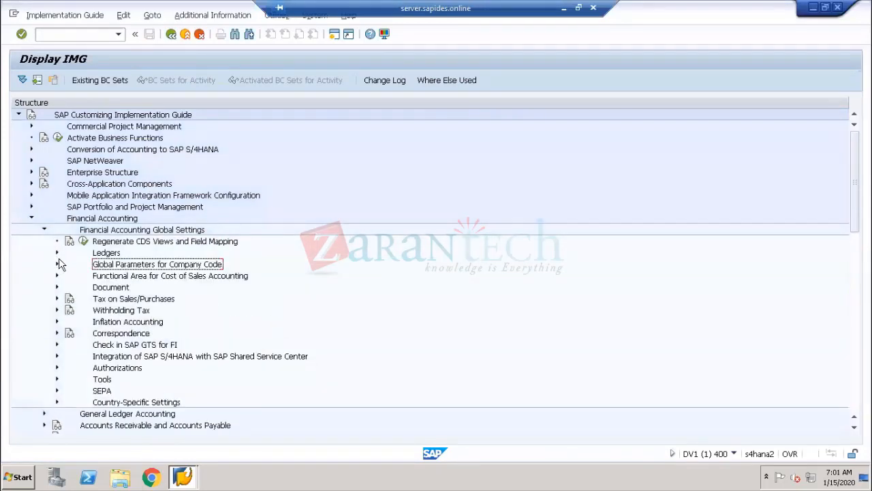
left_click(57, 264)
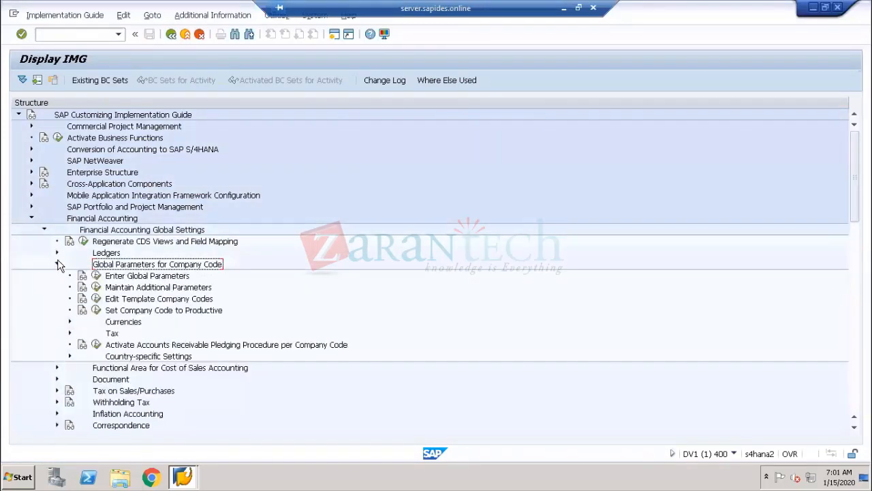
left_click(96, 276)
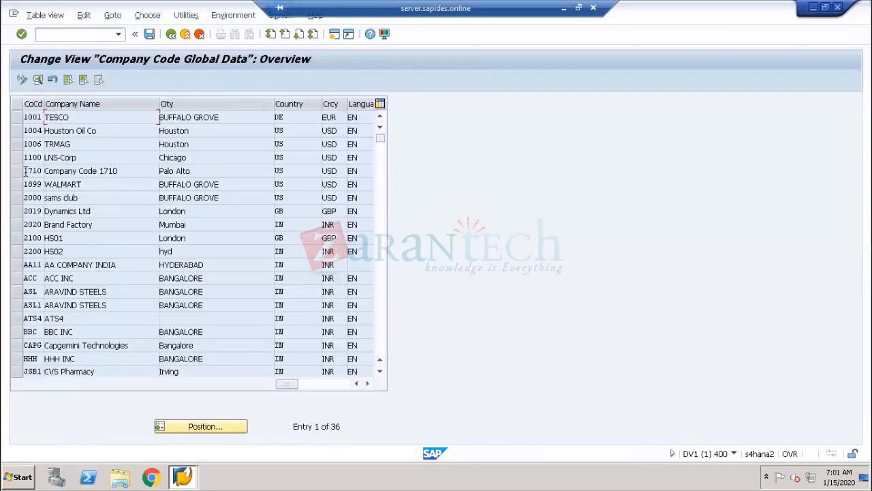
double_click(31, 171)
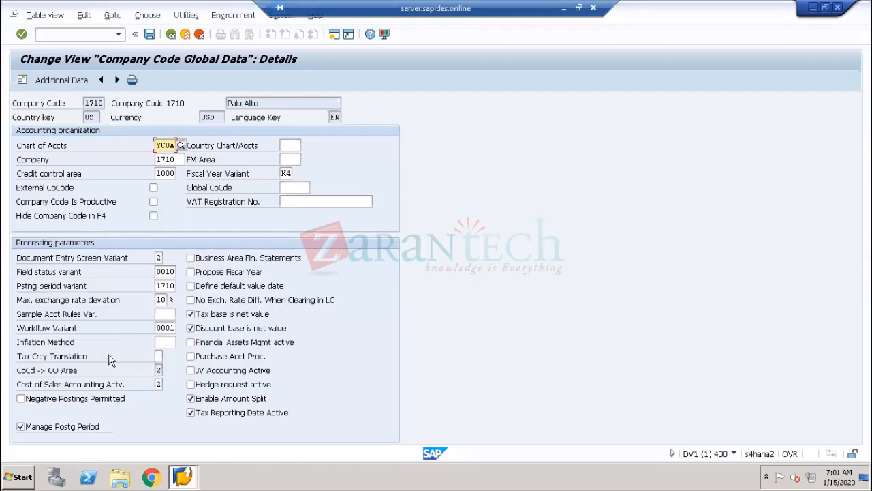
left_click(171, 35)
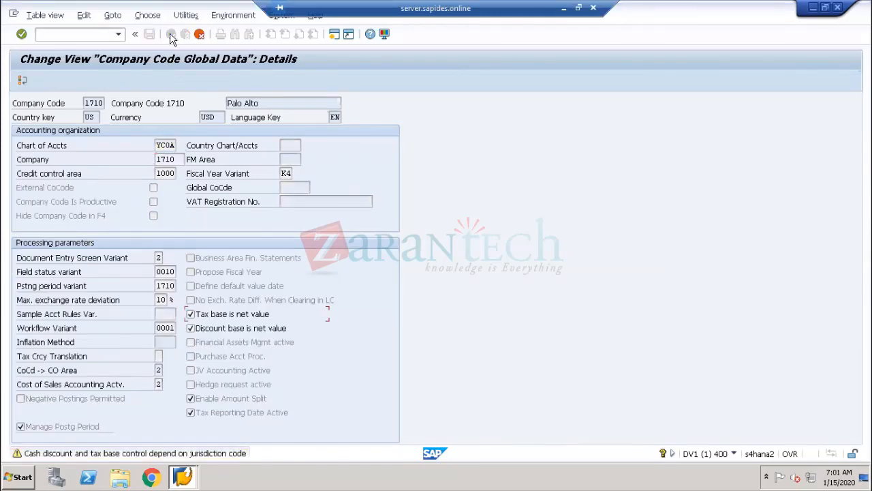
left_click(171, 34)
left_click(171, 34)
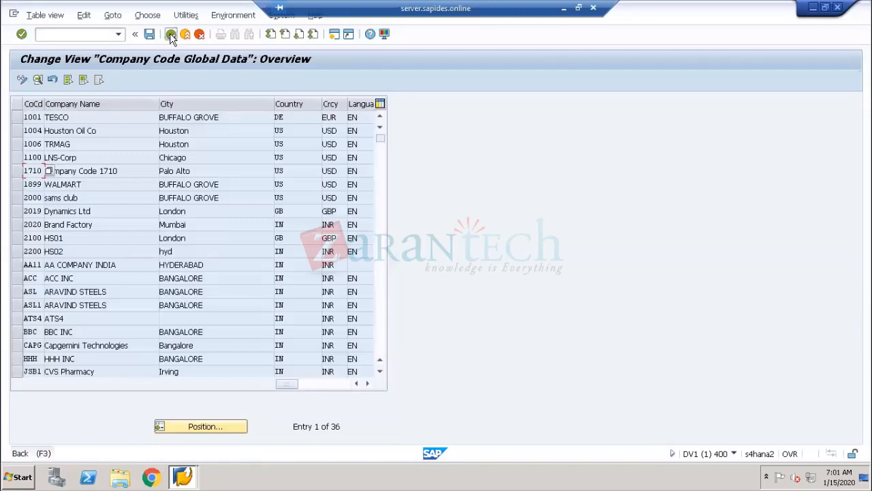
Reopen the ledger settings activity and display the company code settings of ledger L1, Non-leading for AU
left_click(57, 265)
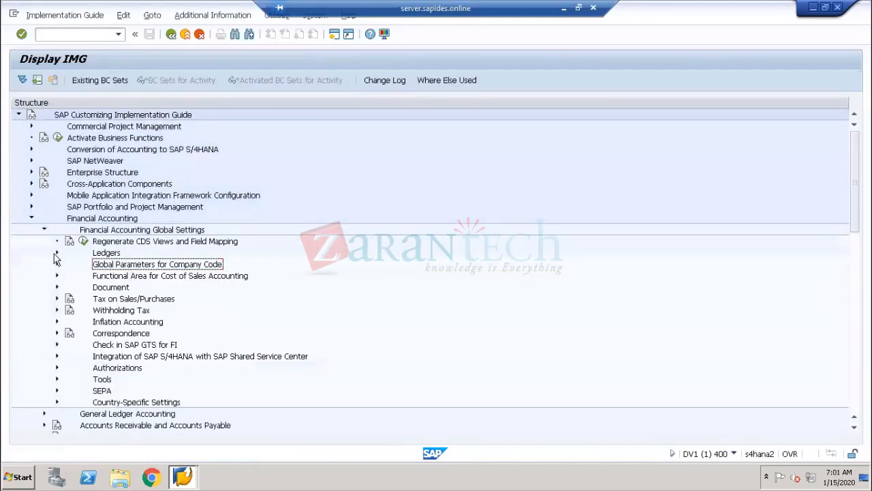
left_click(57, 252)
left_click(68, 276)
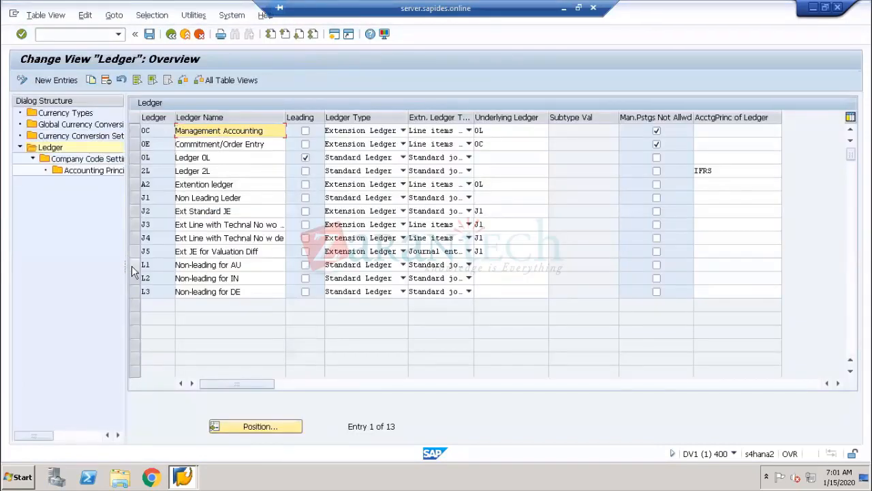
left_click(135, 271)
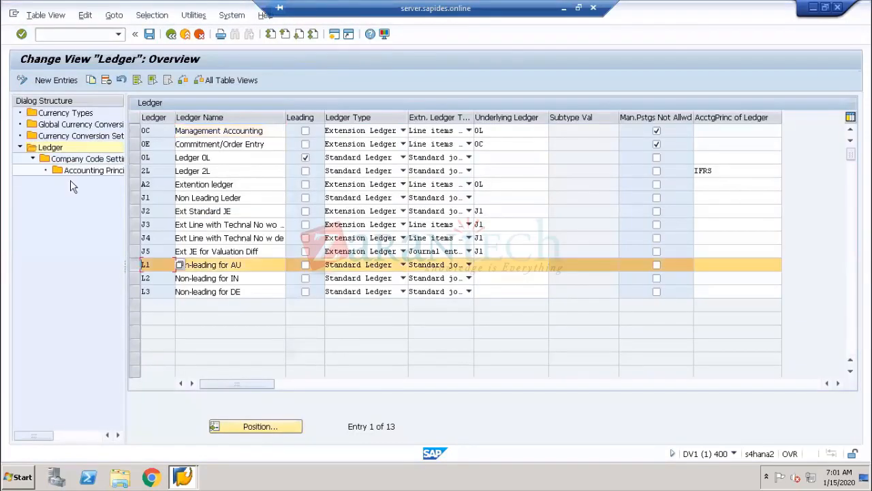
double_click(68, 158)
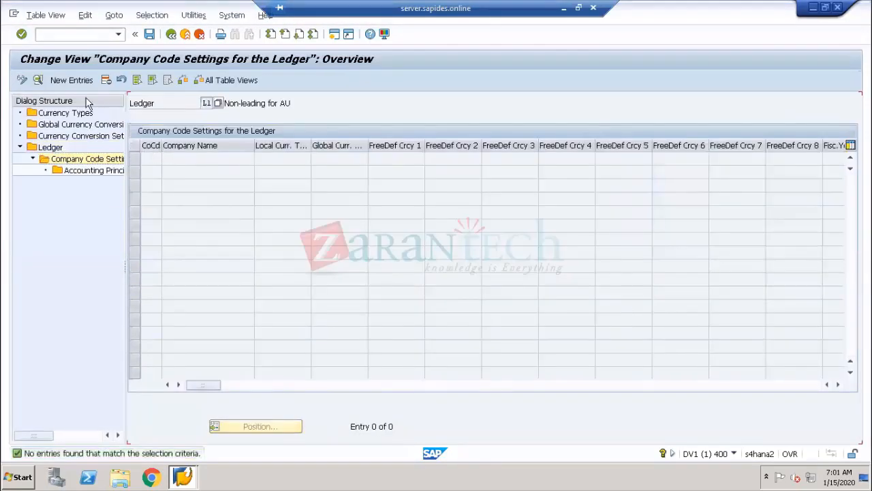
Start a new entry for company code 1710 in ledger L1 with fiscal year variant AA Oct-Sep, 24 Per
left_click(75, 81)
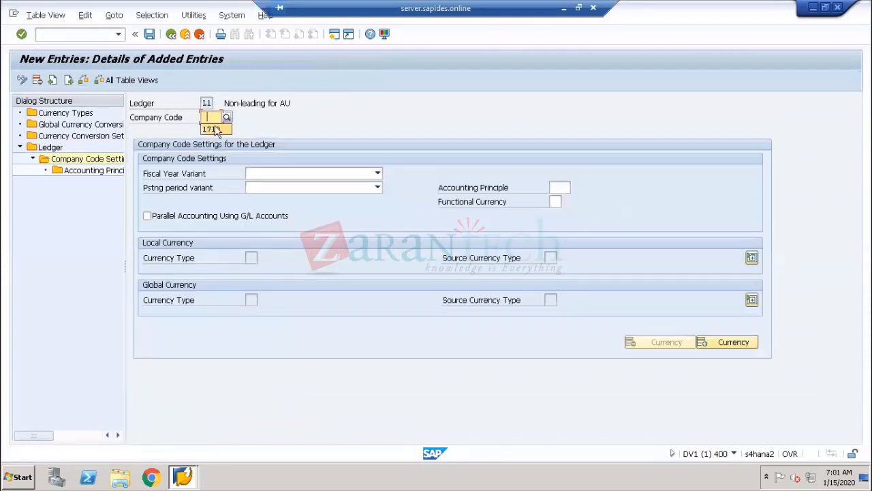
left_click(216, 129)
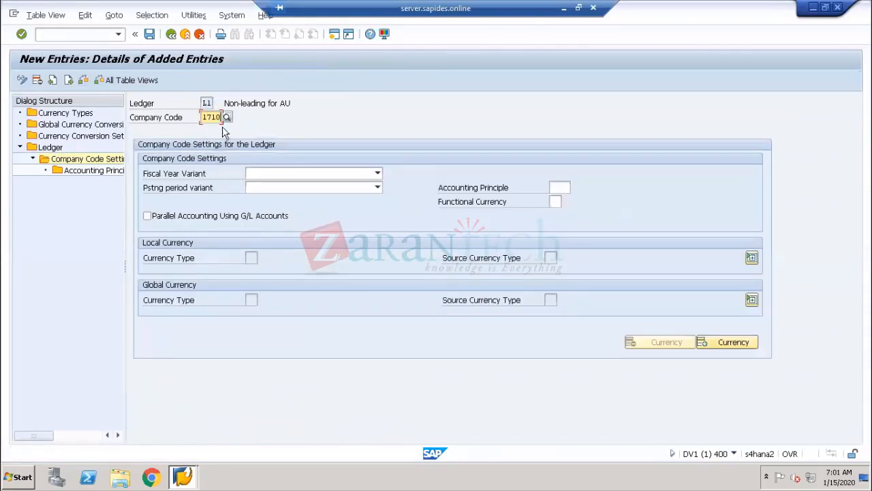
left_click(263, 173)
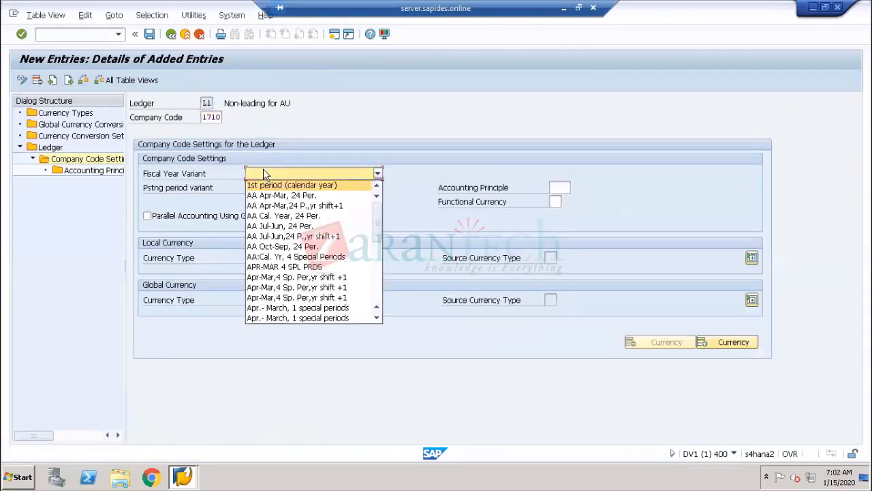
left_click(280, 246)
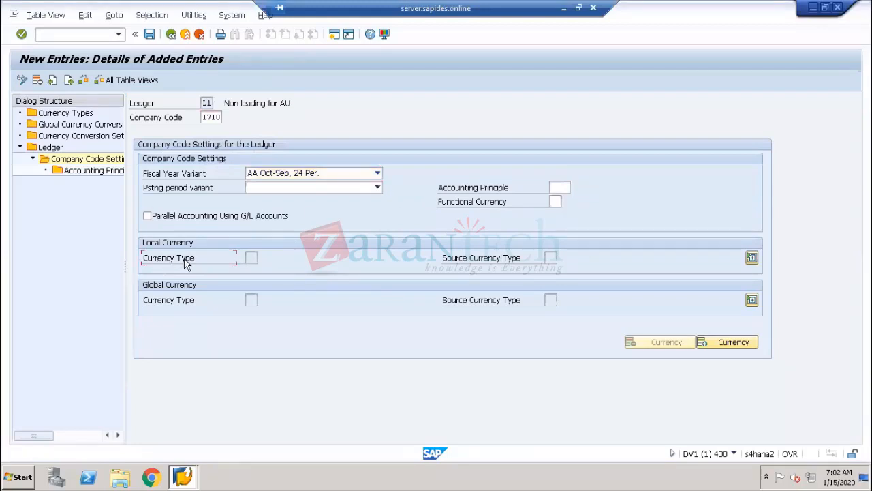
Compare the entry's local and global currency types and fiscal year variant with the ledger notes, switching between SAP and Paint
left_click(251, 258)
left_click(251, 258)
double_click(211, 117)
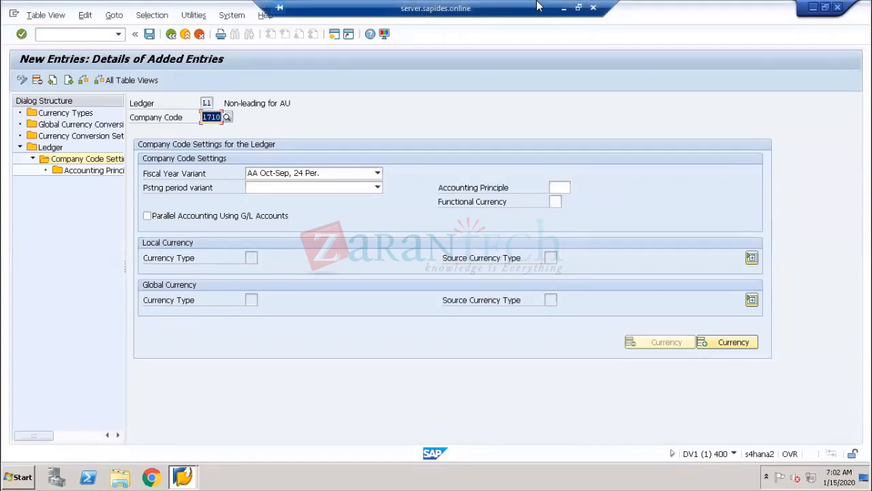
left_click(557, 9)
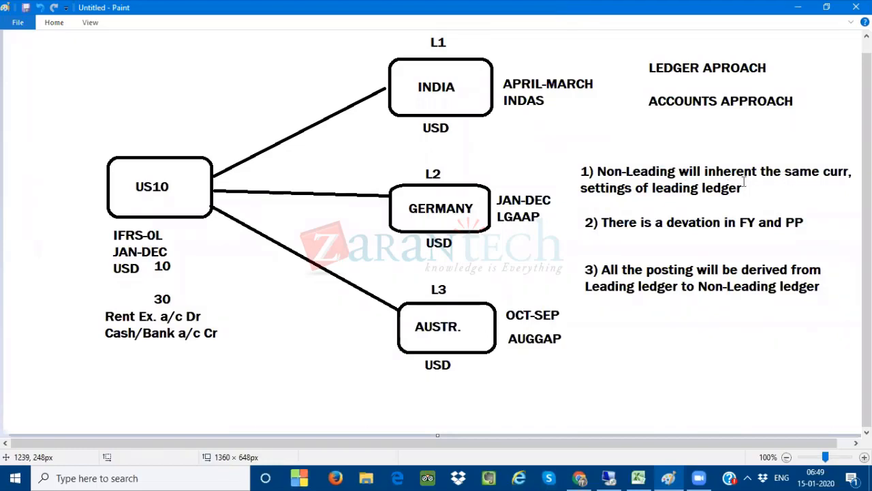
left_click(608, 478)
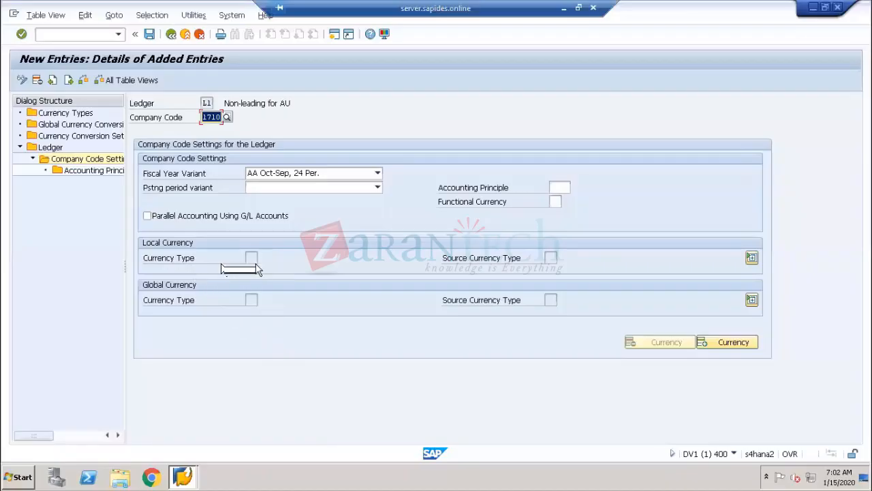
left_click(252, 257)
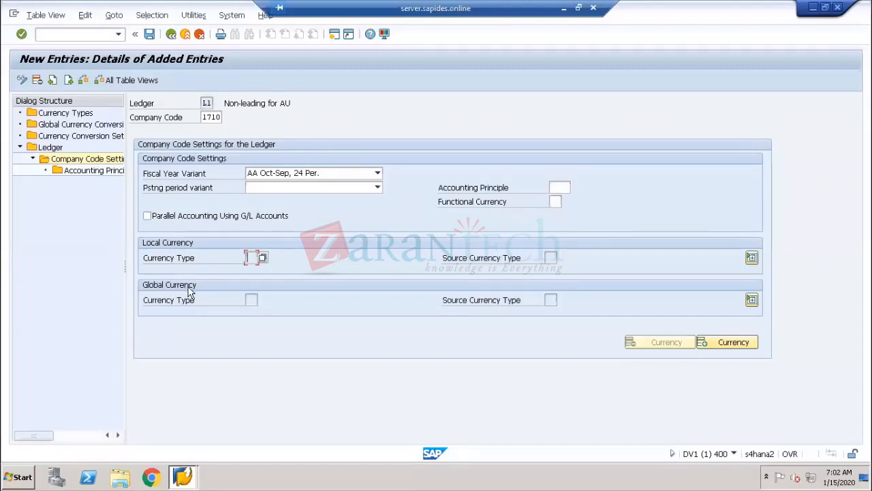
left_click(256, 299)
left_click(564, 8)
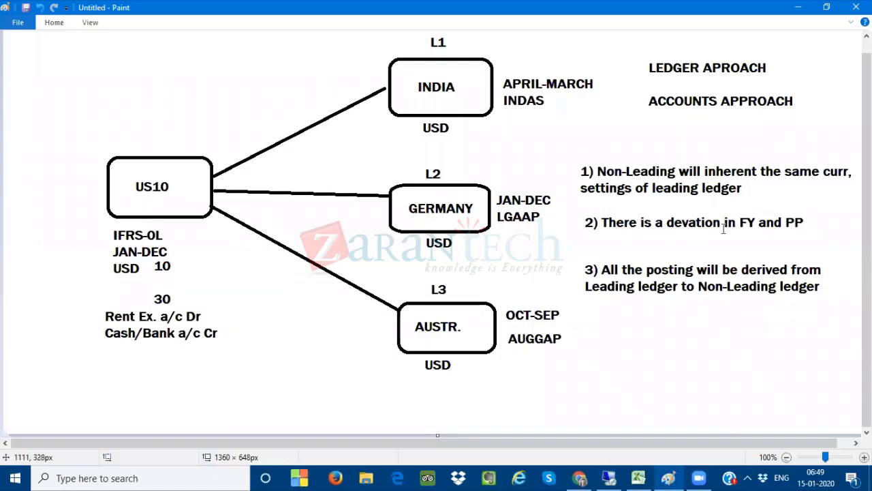
left_click(609, 477)
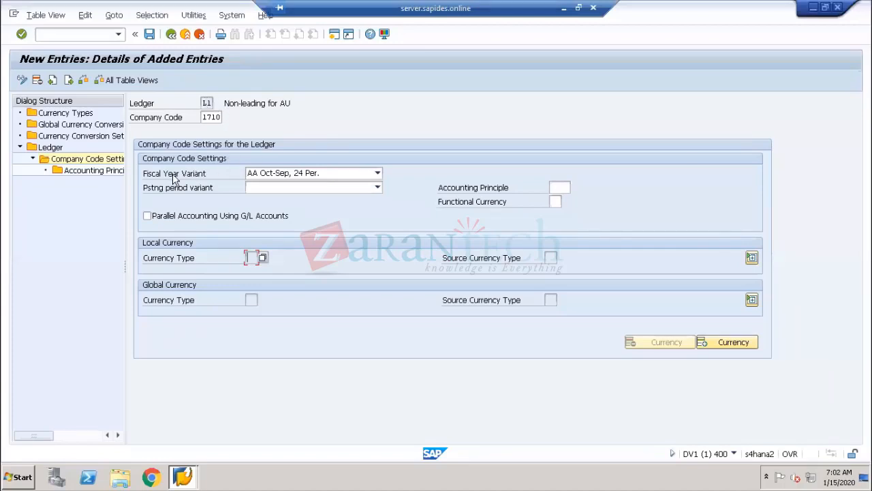
left_click(201, 177)
left_click(565, 9)
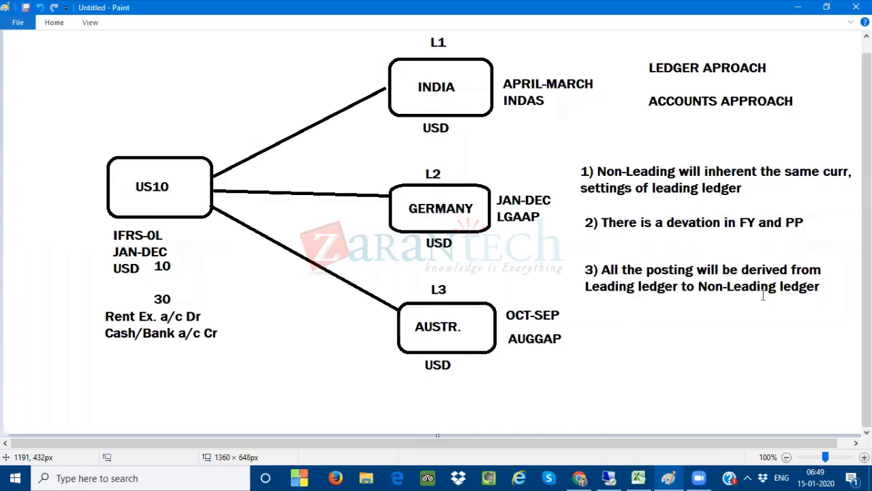
Switch back to SAP and start the document display transaction FB03 in a new session
left_click(608, 478)
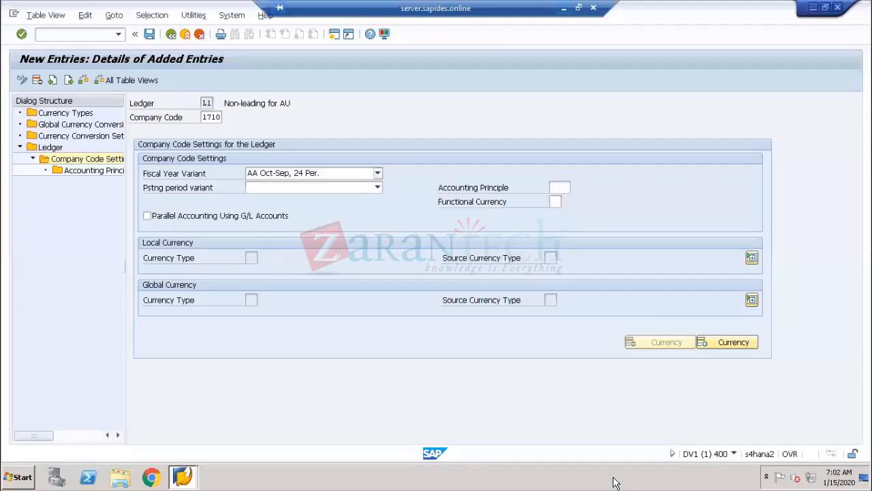
left_click(331, 37)
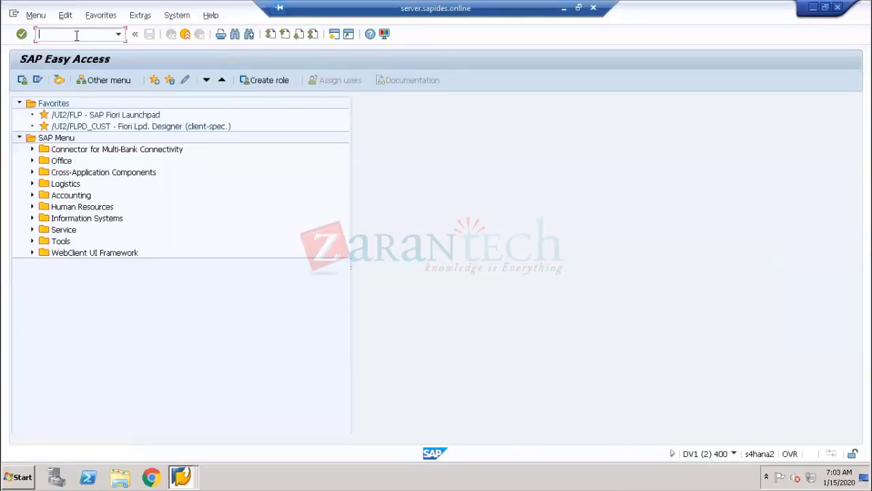
type("FB")
type("3")
key("Return")
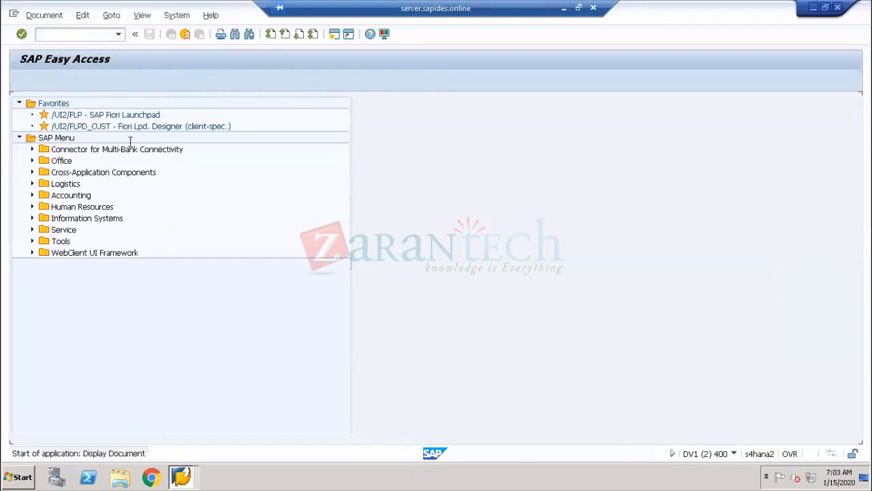
Specify company code 1710 and fiscal year 2019 for the document display
left_click(140, 146)
key("space")
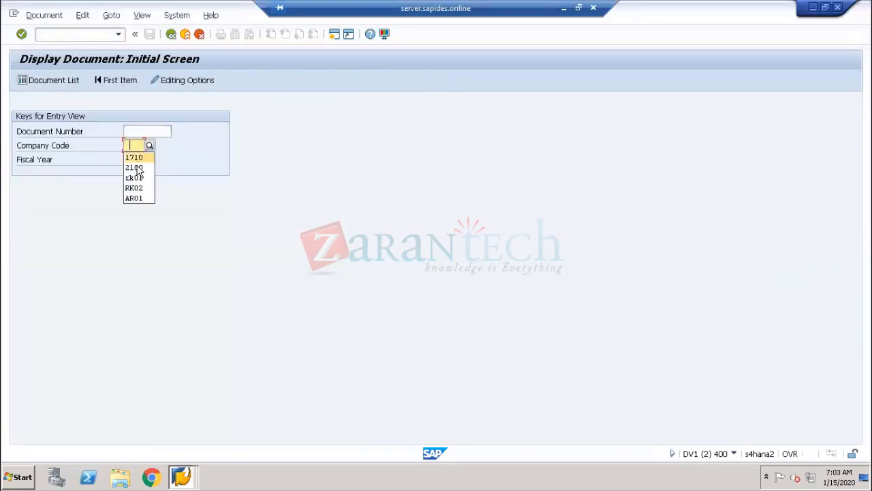
left_click(135, 158)
key("Tab")
key("space")
left_click(138, 171)
key("Tab")
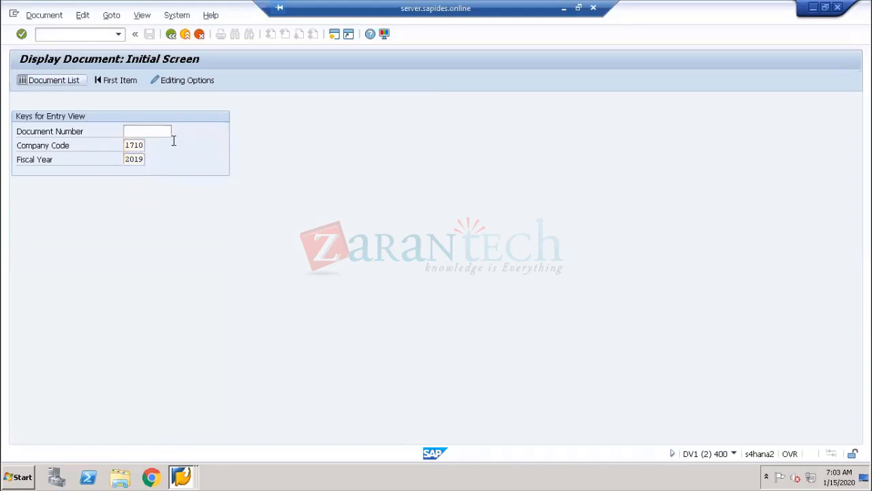
List the 2019 documents of company code 1710 in ledger 0L, restricted to document type SA
key("Return")
left_click(176, 133)
key("space")
left_click(179, 145)
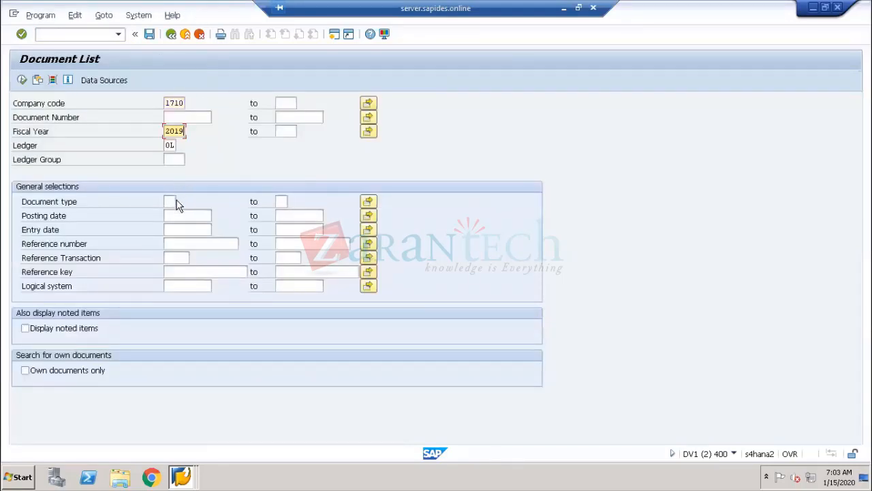
left_click(170, 202)
key("space")
left_click(171, 245)
type("s")
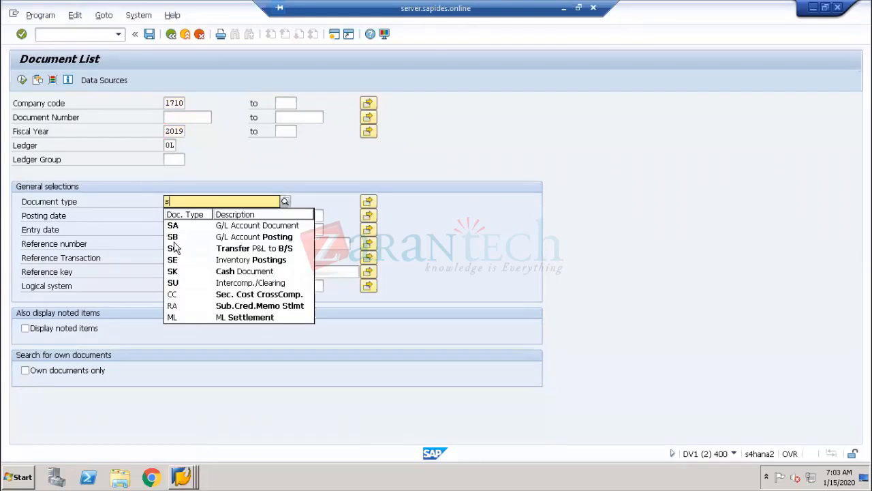
left_click(172, 224)
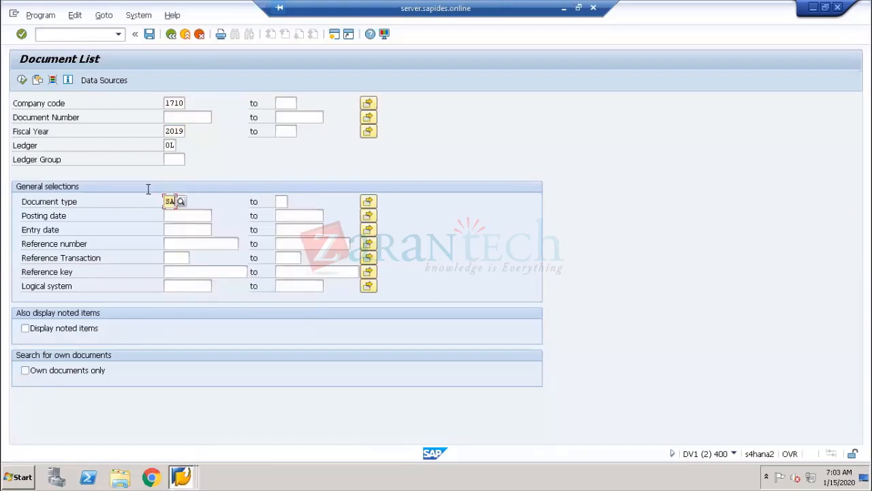
left_click(22, 80)
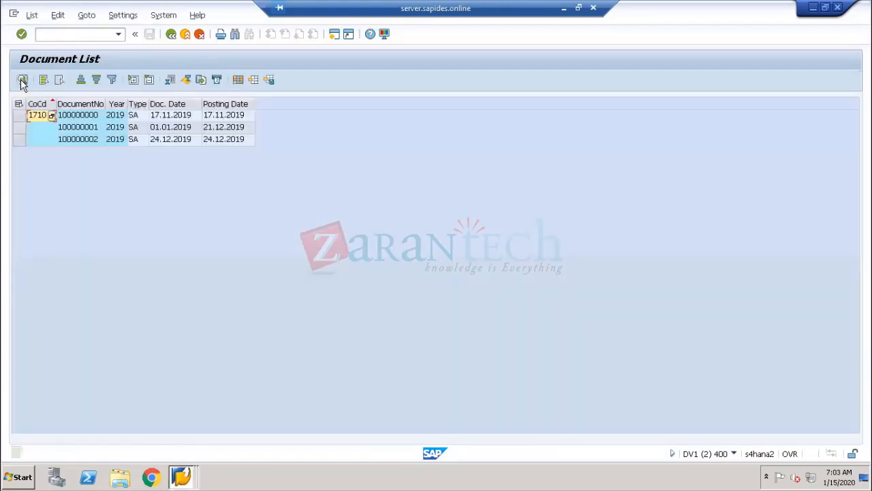
Open the SA document posted on 17.11.2019 from the document list
left_click(89, 118)
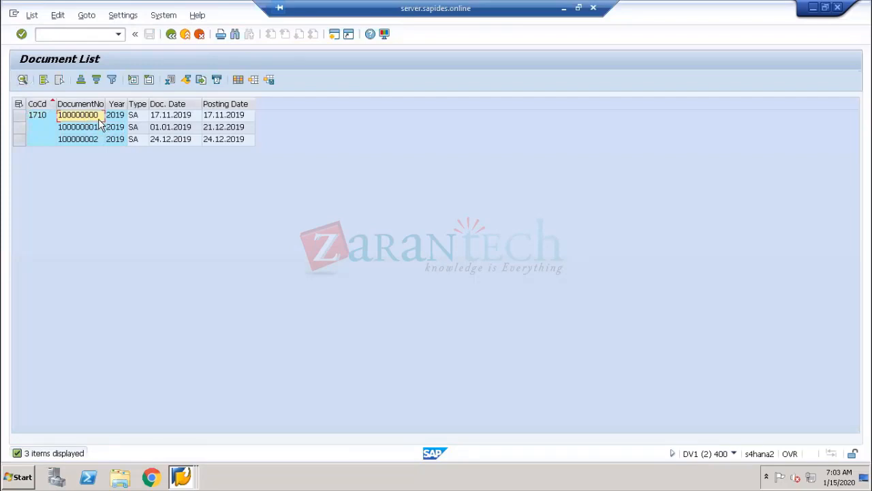
left_click(98, 139)
left_click(95, 119)
double_click(96, 119)
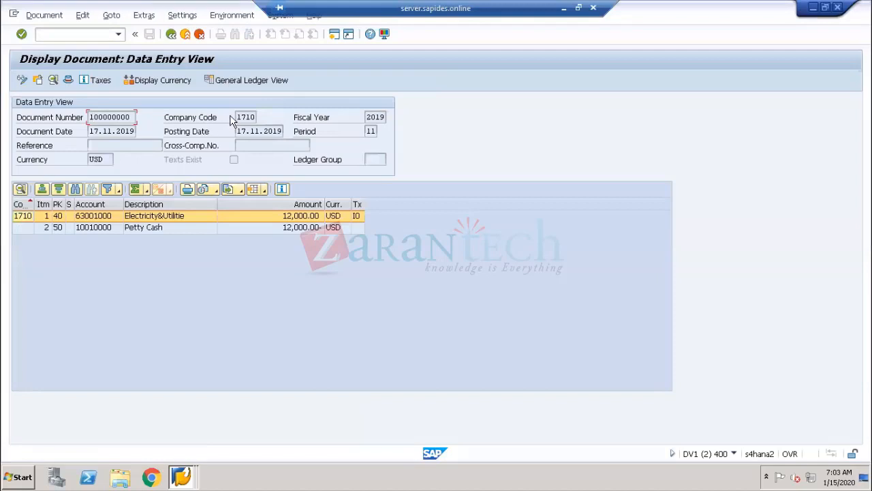
Examine the document's company code and its electricity and petty cash line items in the data entry view
left_click_drag(238, 117, 260, 119)
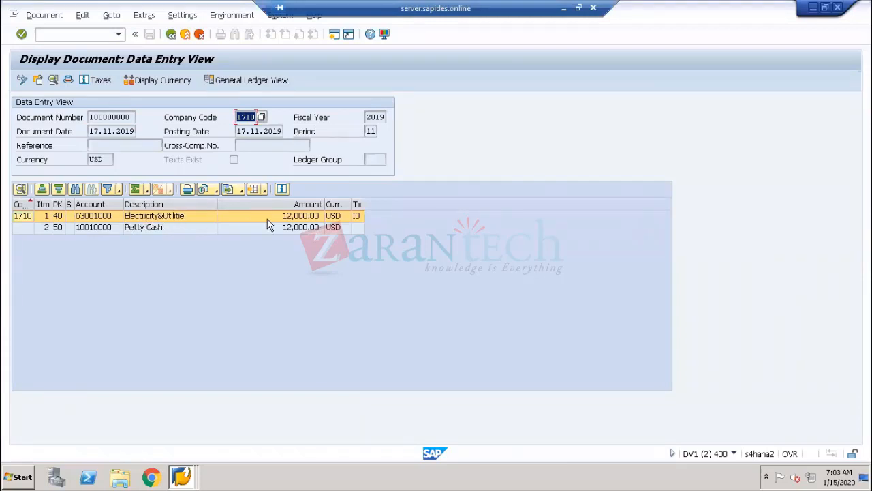
left_click(138, 229)
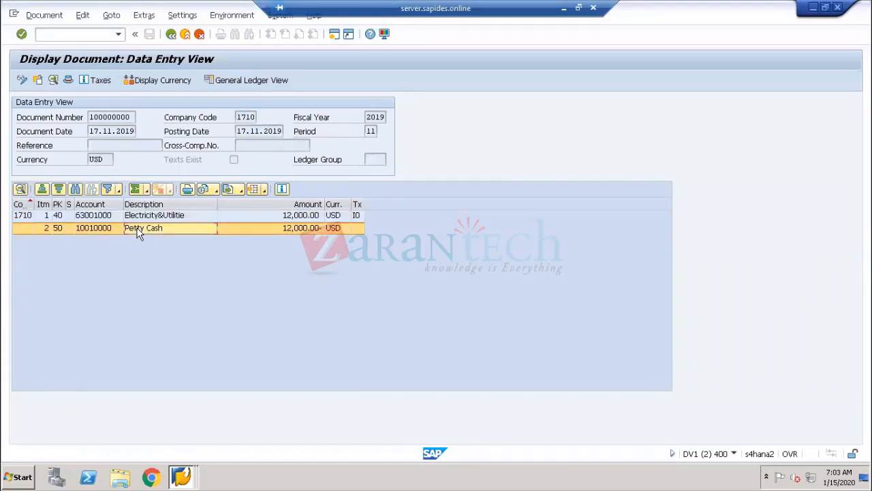
left_click(141, 215)
left_click(144, 229)
left_click(143, 216)
left_click(145, 227)
Display the document's general ledger view and review the other ledgers available for it, closing the selection without choosing one
left_click(240, 85)
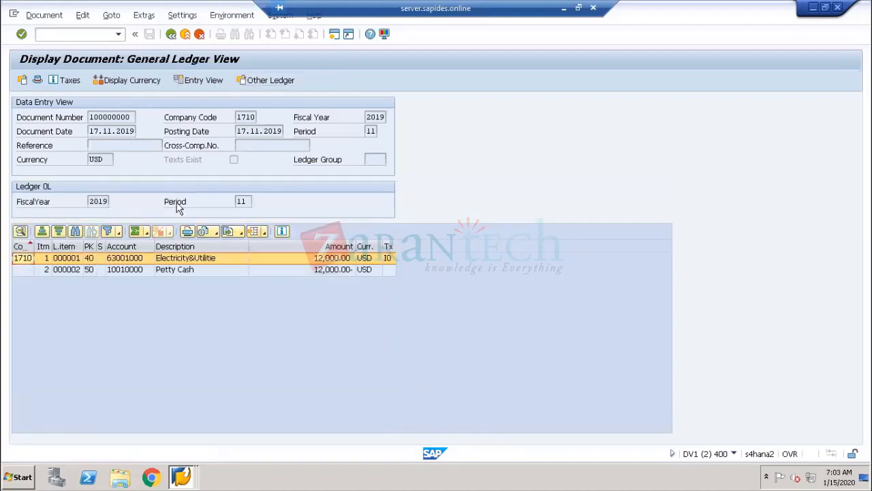
left_click(275, 80)
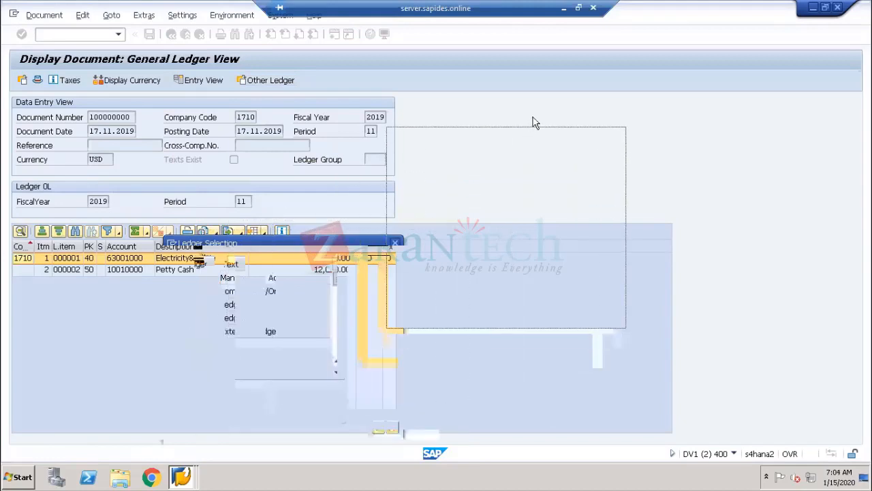
left_click(413, 178)
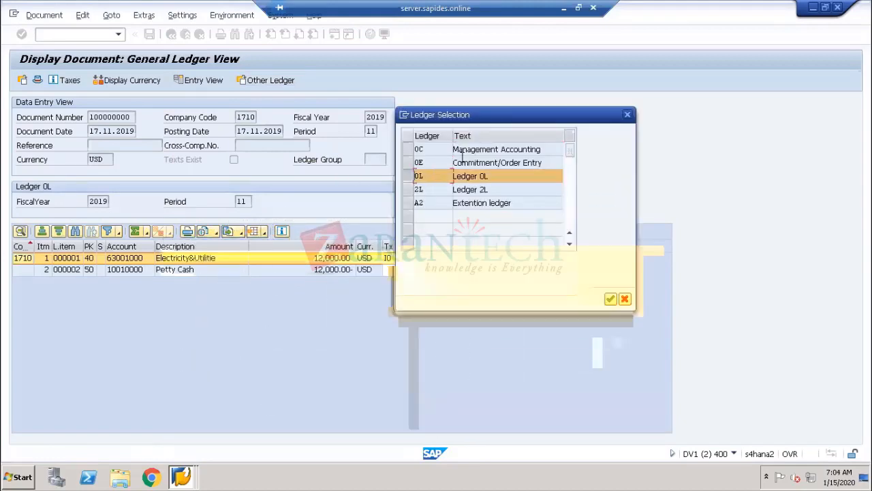
left_click(543, 150)
left_click_drag(480, 151, 440, 150)
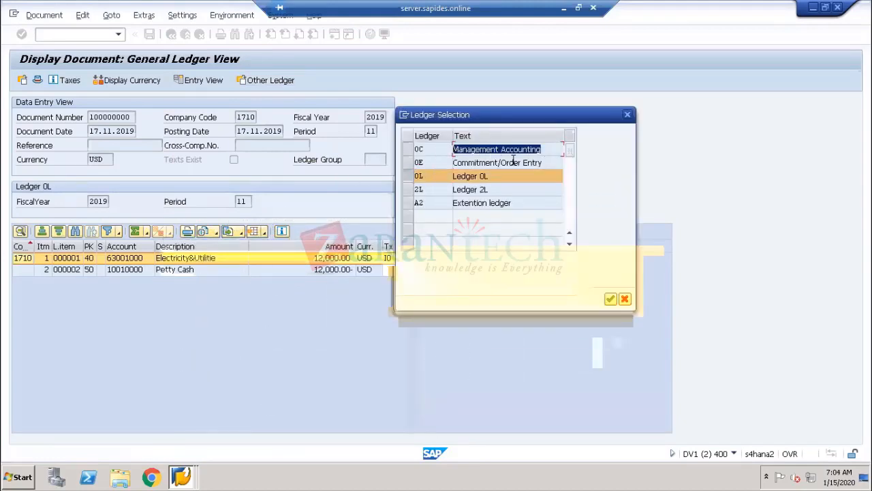
left_click_drag(546, 161, 443, 178)
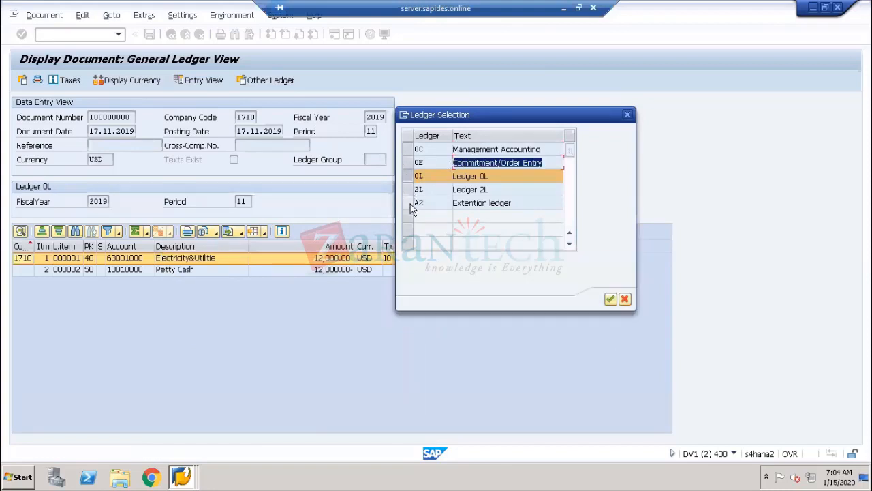
left_click(625, 300)
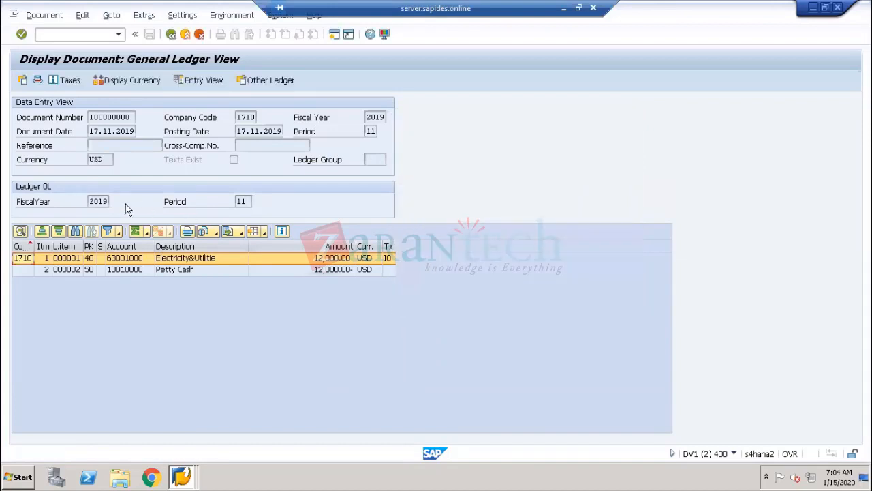
Start transaction F-02 in a new session, review its posting header fields, and return to the displayed document
left_click(334, 35)
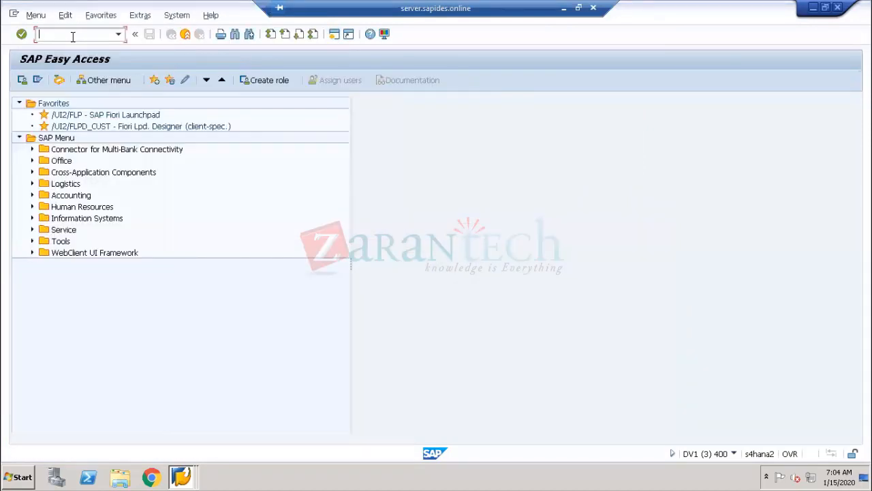
type("F-02")
key("Return")
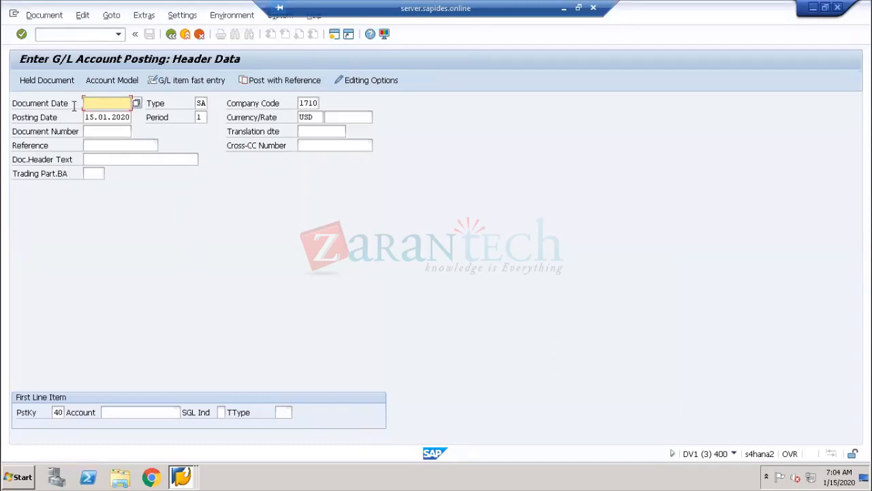
left_click(52, 109)
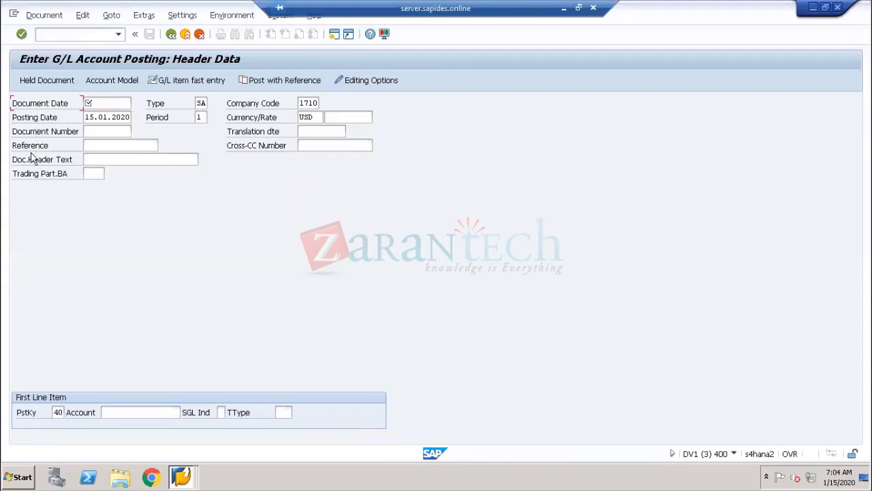
left_click(33, 174)
left_click(246, 108)
key("alt+Tab")
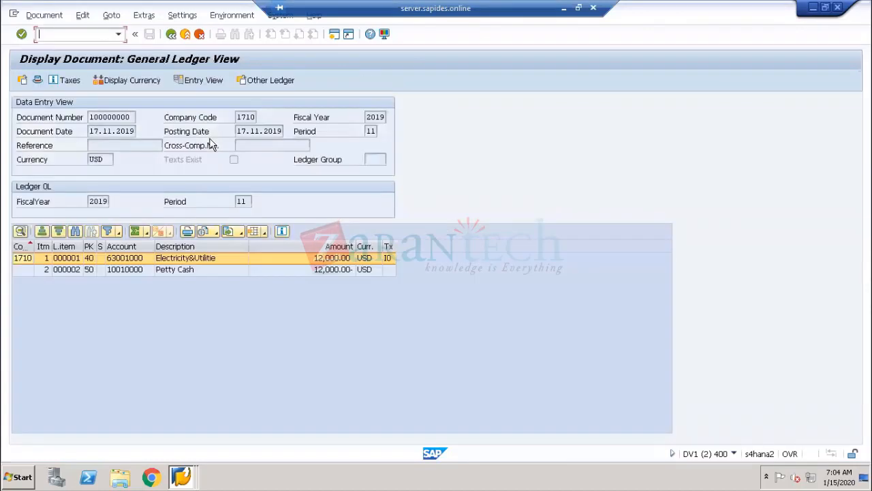
Point out ledger 2L among the document's other ledgers, cancel the selection, and check the posting derivation note in Paint
left_click(263, 80)
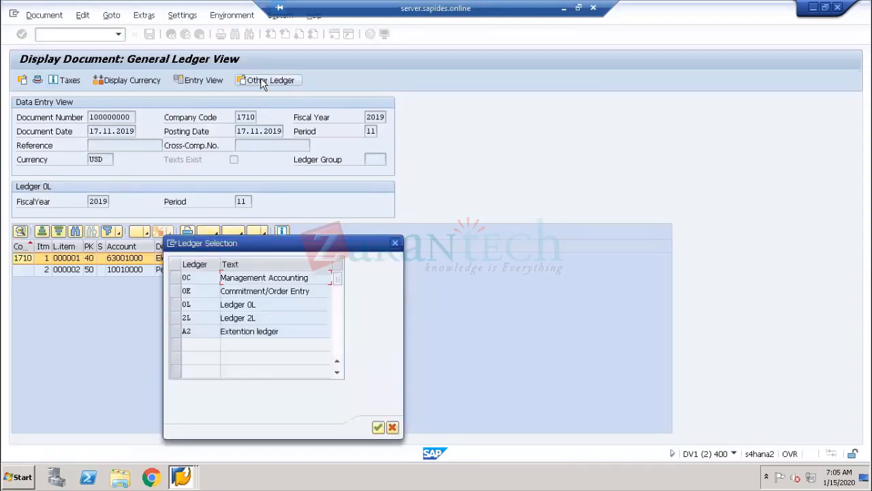
left_click(184, 317)
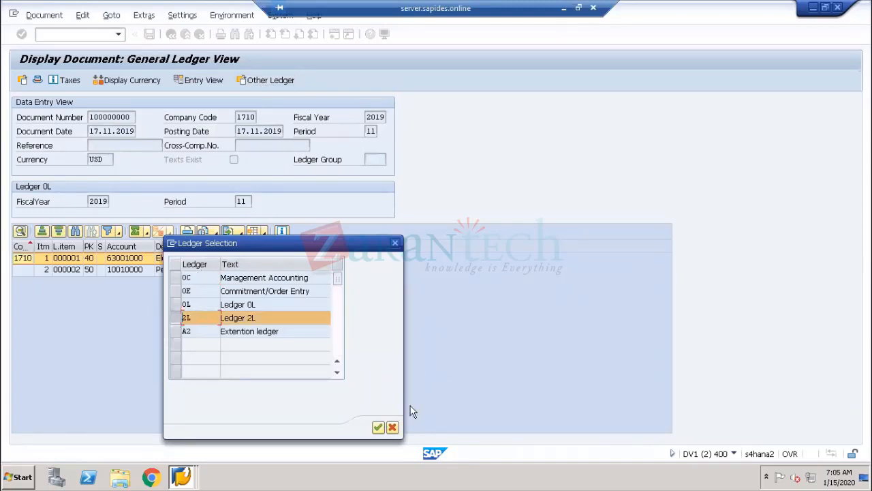
left_click(393, 427)
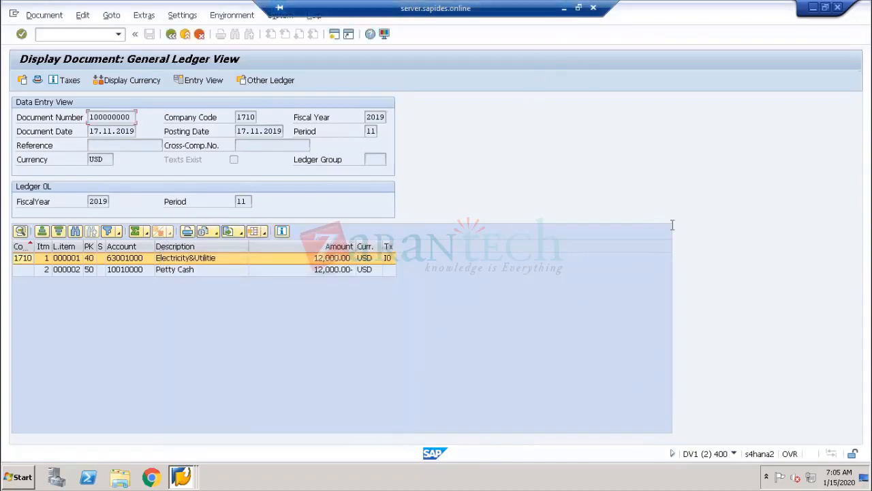
left_click(563, 8)
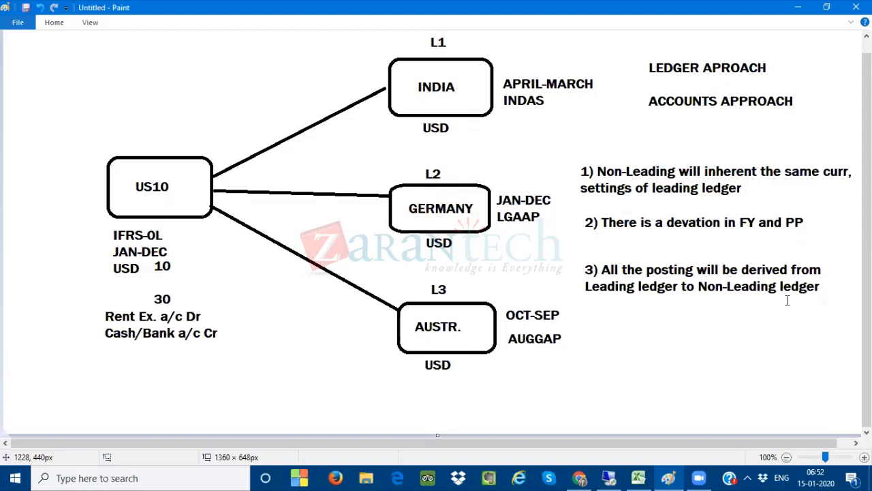
left_click(613, 475)
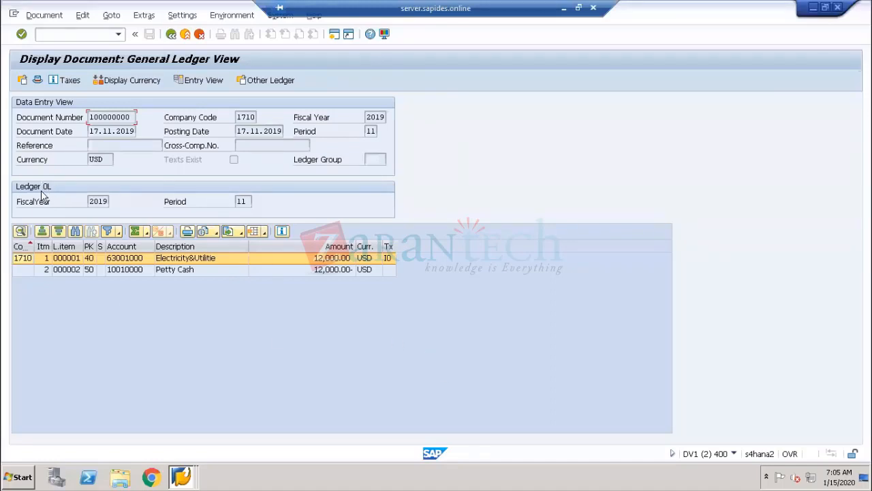
Display the document in ledger 2L, and switch to the ledger diagram in Paint
left_click(266, 81)
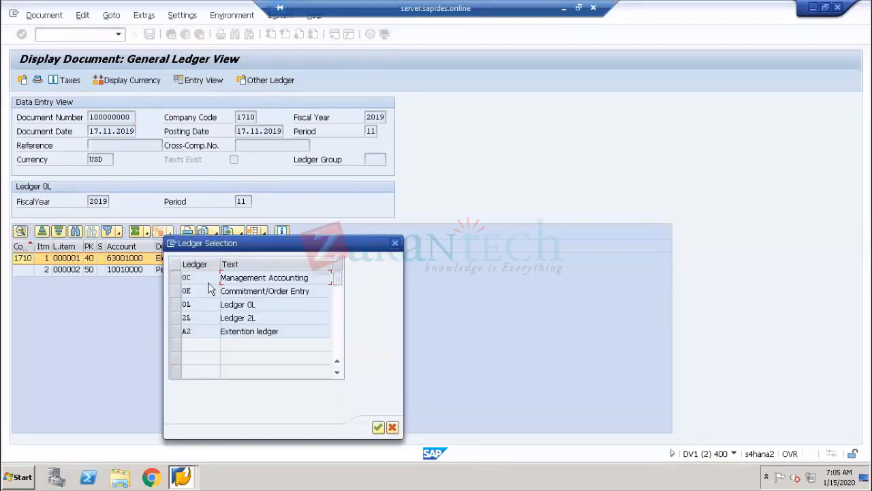
left_click(175, 317)
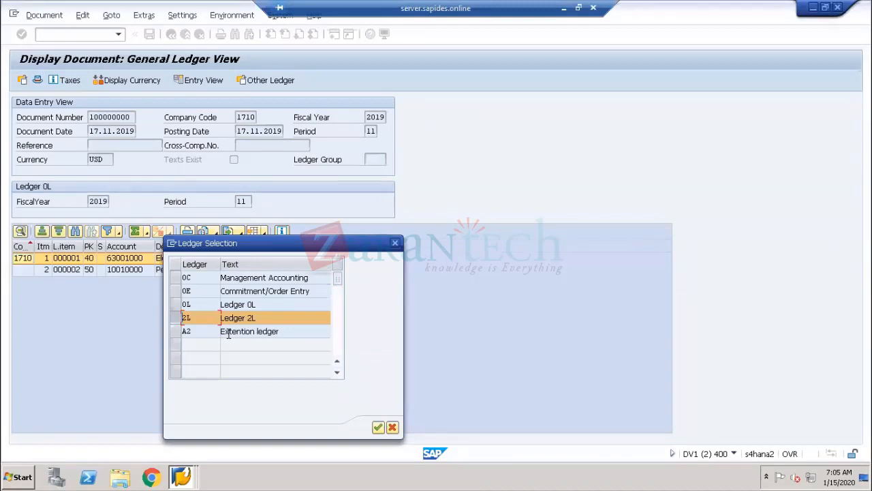
left_click(378, 427)
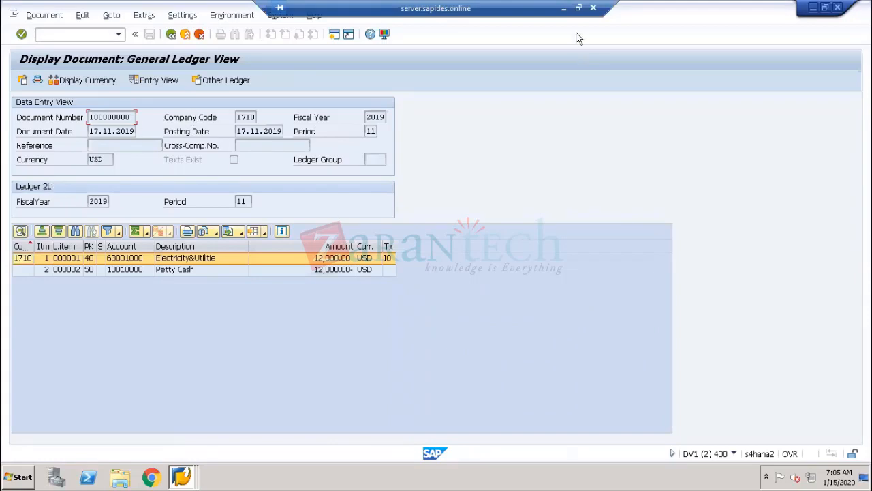
left_click(561, 9)
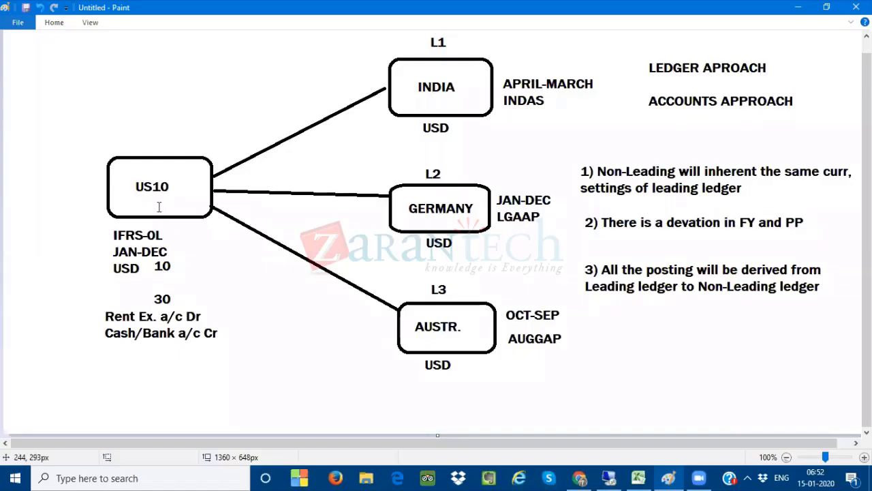
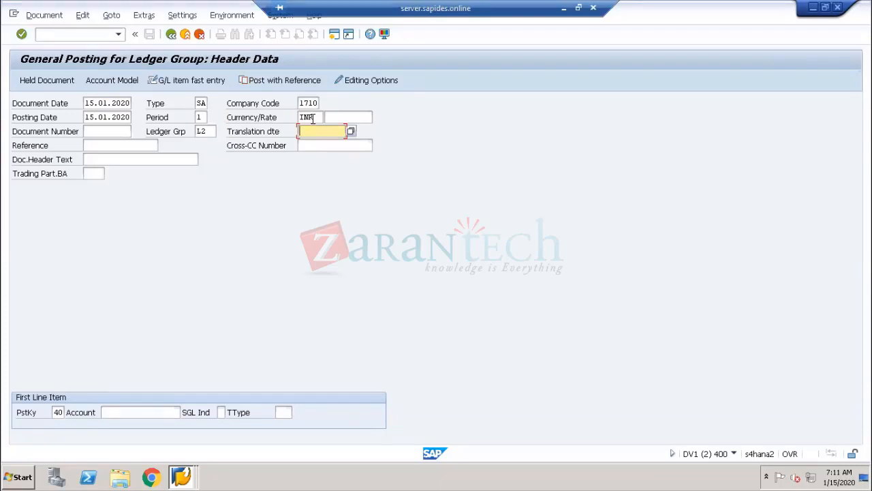
Enter 05.012020 as the translation date in the ledger group posting header, and switch to the session with the new ledger entry
type("05.012020")
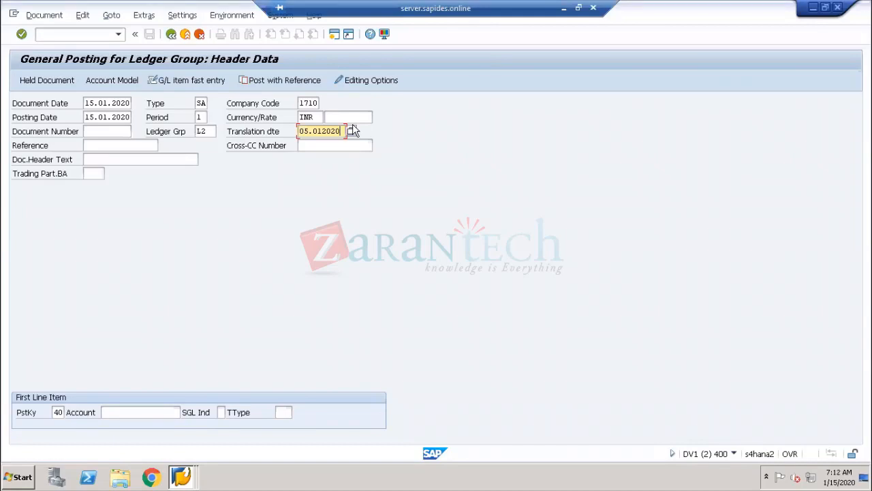
left_click(181, 476)
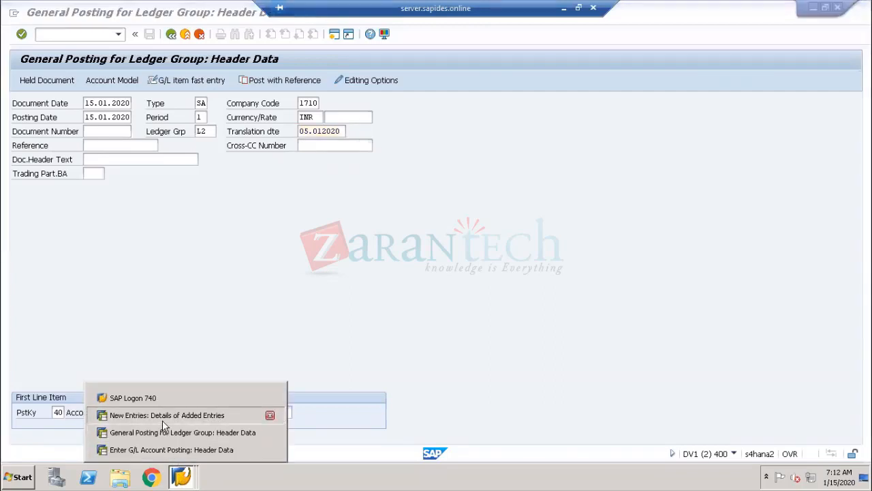
left_click(162, 417)
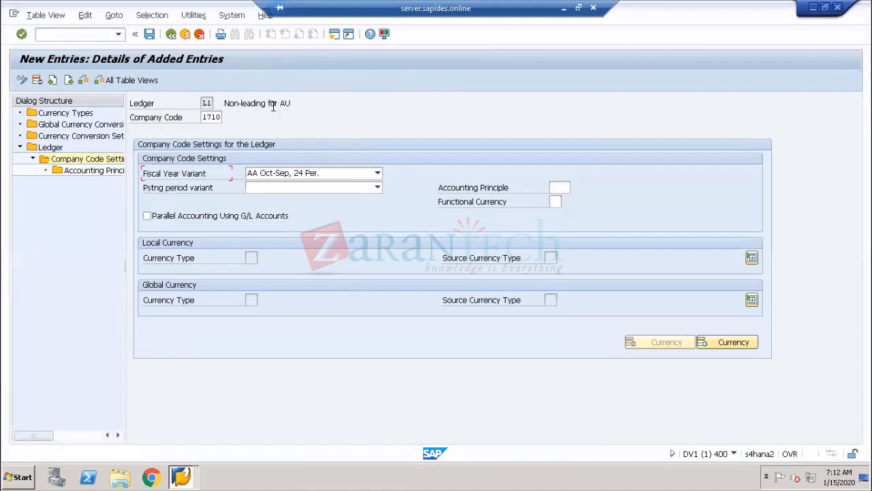
Discard the new company code 1710 entry for ledger L1, cancelling the consistency check, and return to the ledger overview
left_click(185, 34)
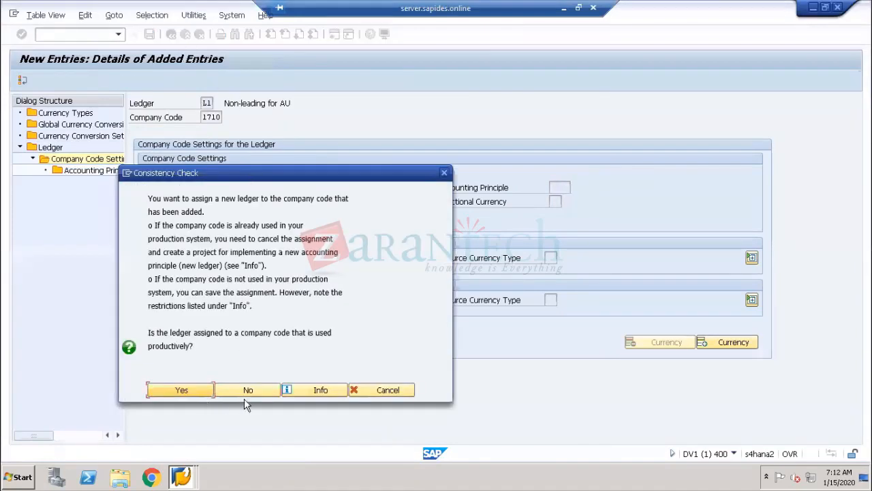
left_click(377, 392)
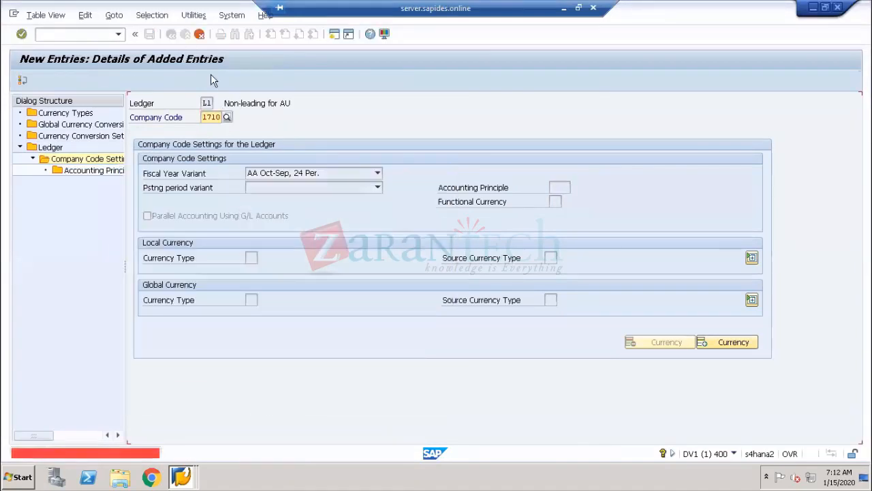
left_click(199, 34)
left_click(193, 235)
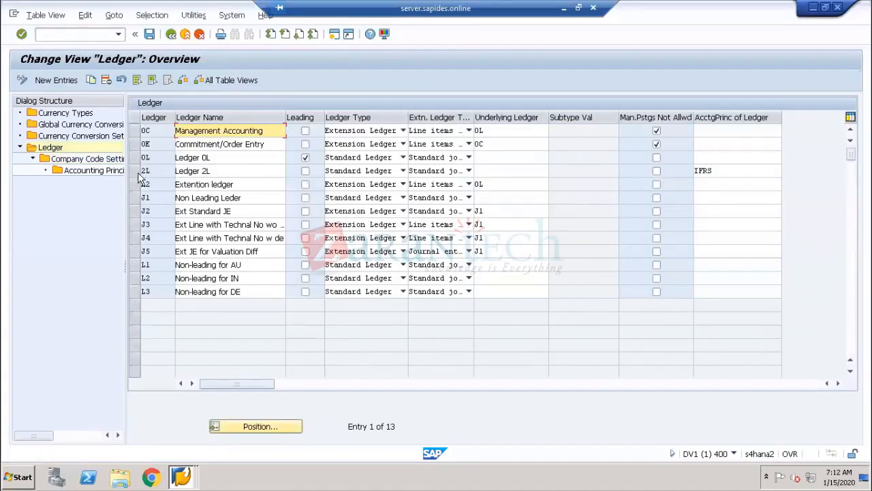
Open the company code settings of ledger 2L and point out the local and global currency types of company code 1710
left_click(134, 171)
double_click(103, 161)
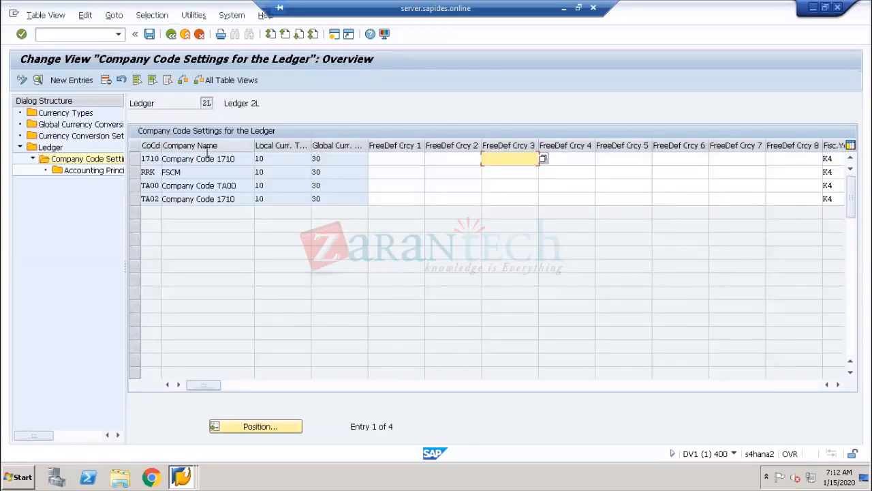
left_click(135, 158)
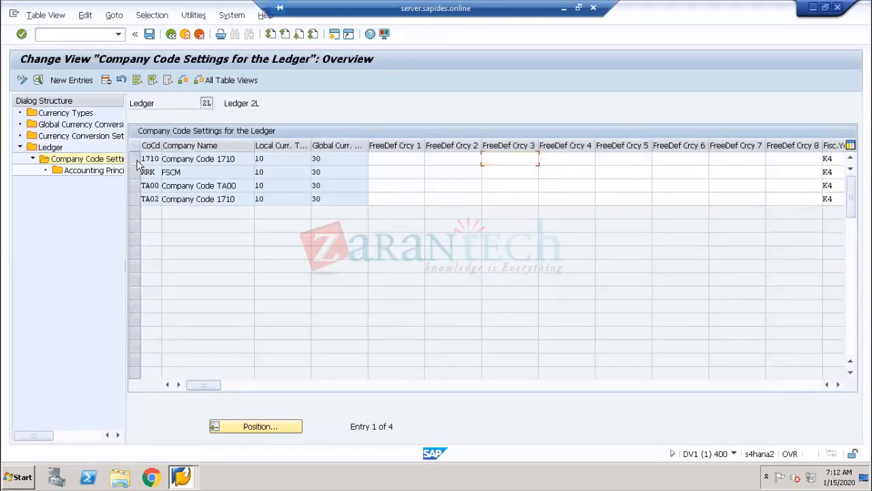
left_click(278, 158)
left_click_drag(278, 158, 247, 159)
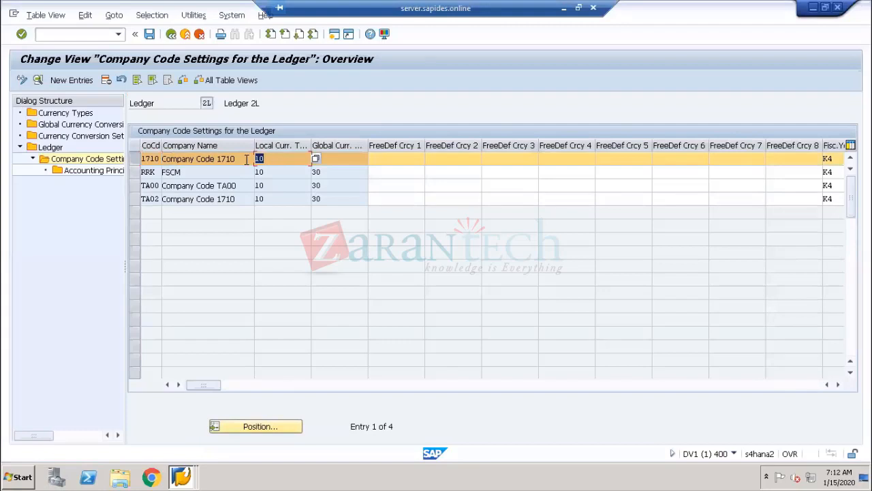
left_click(343, 158)
Enter C1 as freely defined currency 1 for company code 1710 in ledger 2L, and point out freely defined currency fields 2 to 8
left_click(400, 161)
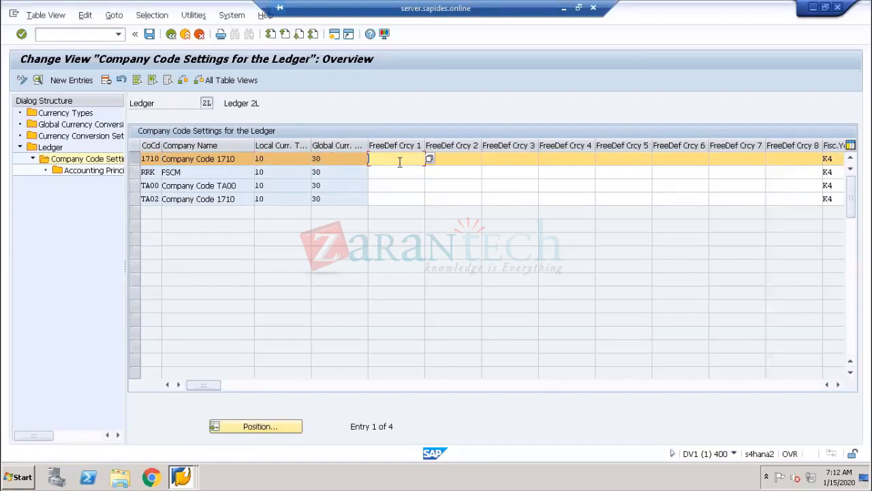
type("C1")
left_click(452, 162)
left_click(511, 164)
left_click(573, 162)
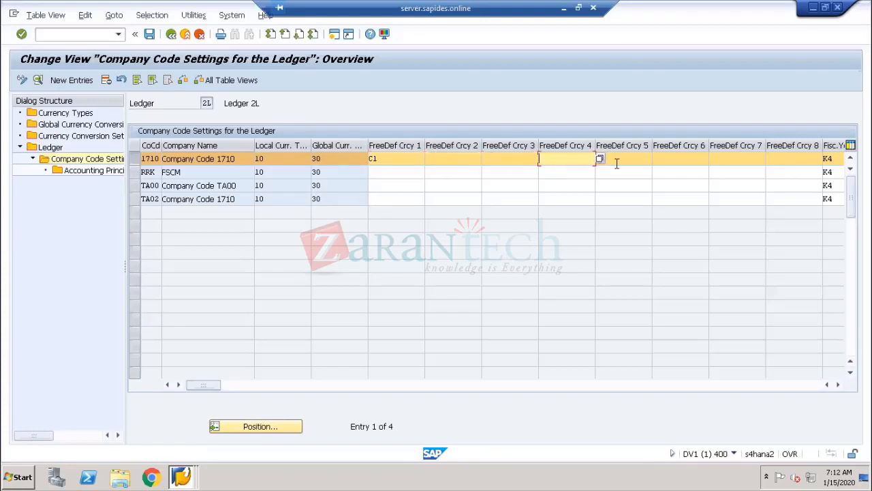
left_click(624, 162)
left_click(688, 162)
left_click(724, 161)
left_click(786, 161)
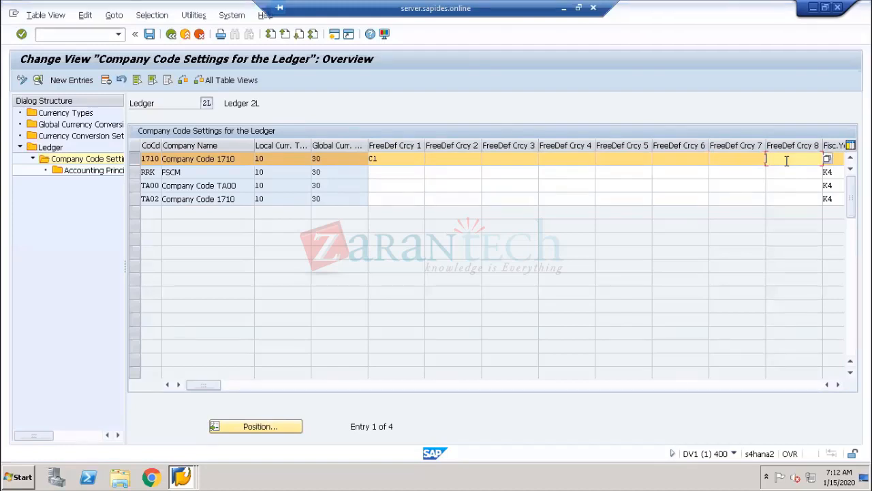
Clear the FreeDef Crcy 1 value for company code 1710 in ledger 2L
left_click(412, 160)
key("BackSpace")
key("BackSpace")
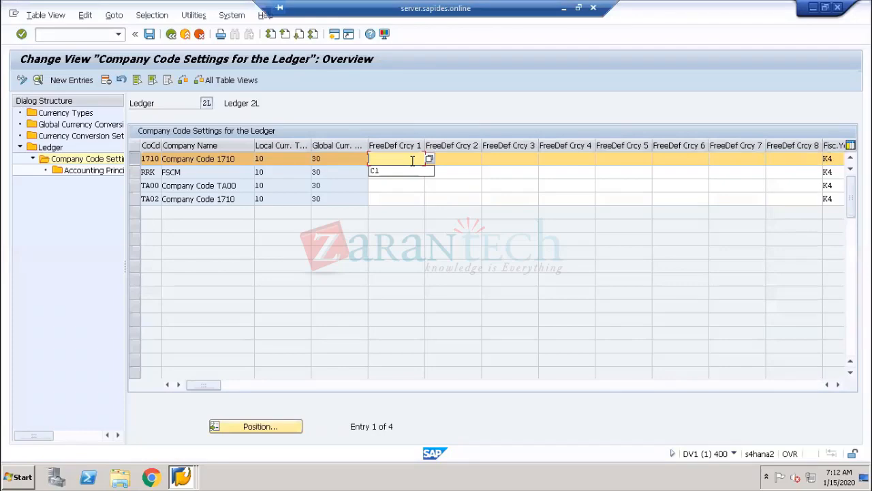
left_click(568, 256)
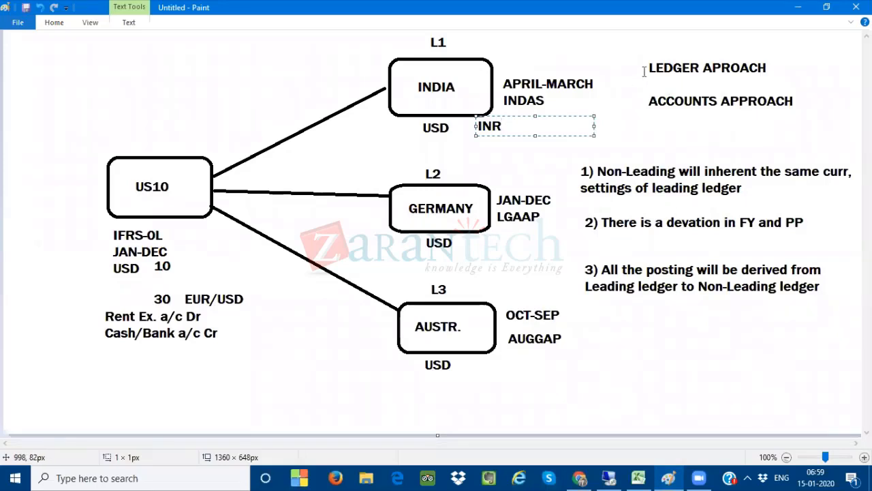
Finish the INR label under India in the Paint diagram and switch back to the SAP session
left_click(653, 101)
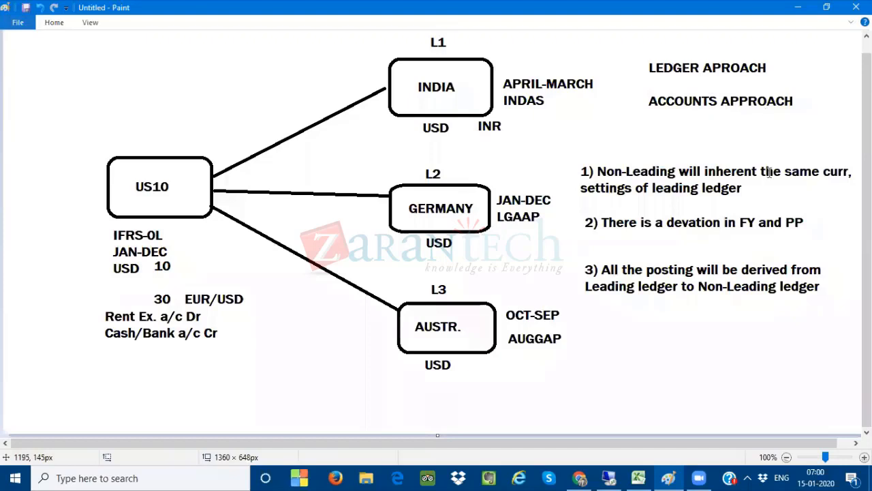
left_click(611, 478)
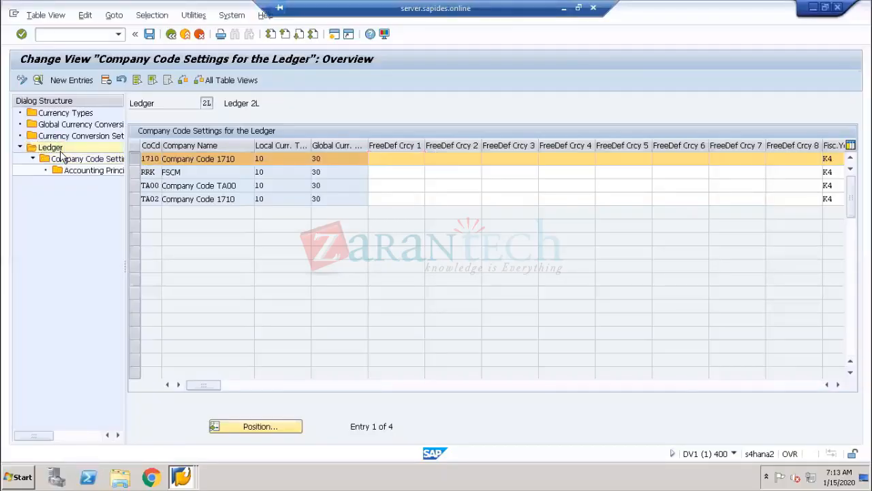
Open the company code settings of ledger 0L and dismiss the consistency check messages
double_click(54, 148)
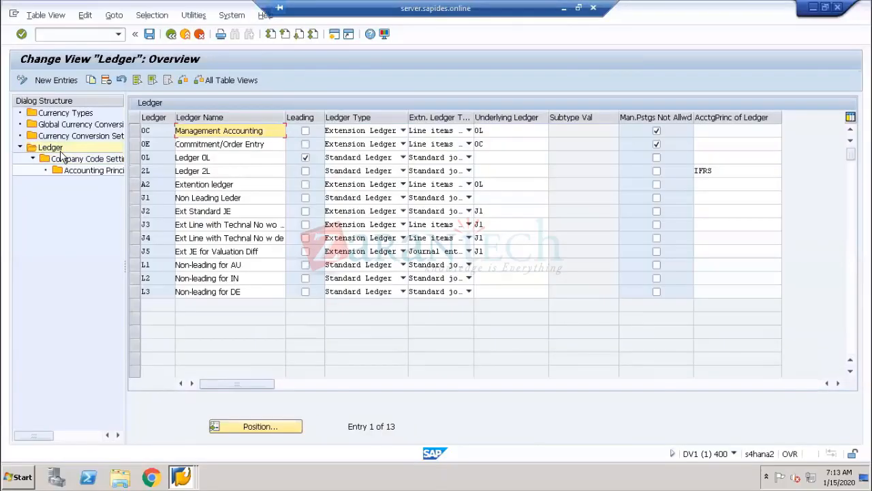
left_click(137, 158)
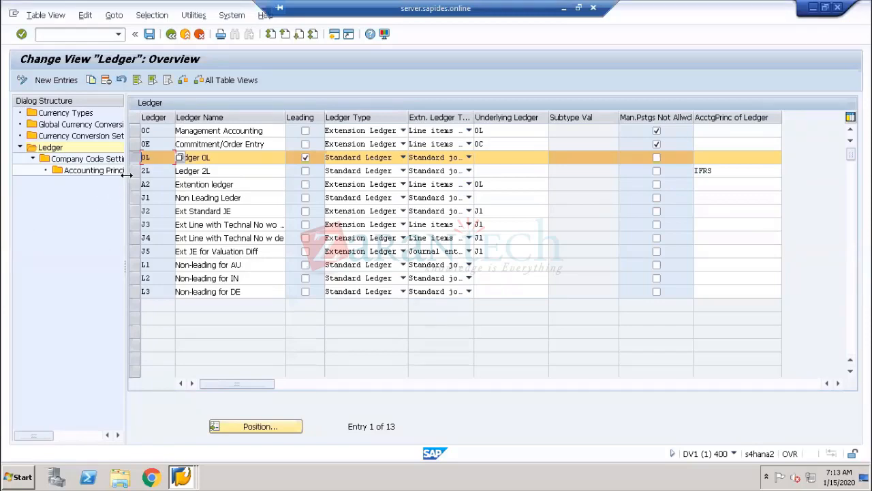
double_click(104, 162)
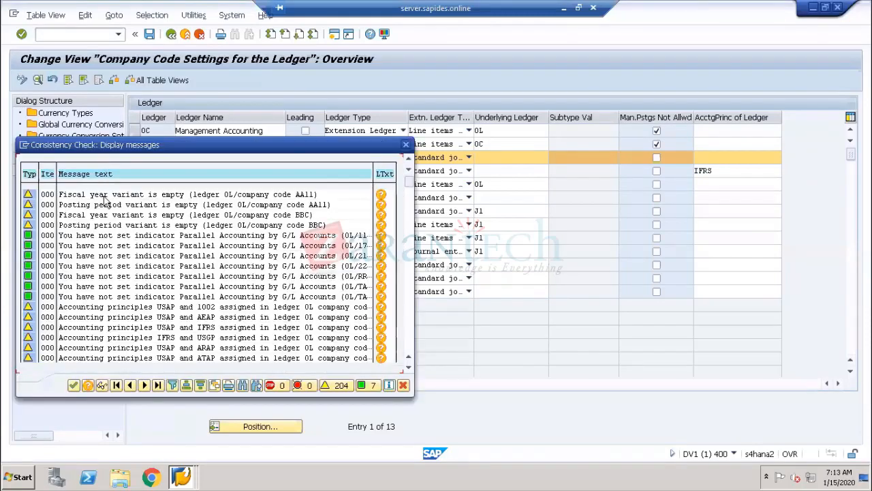
left_click(73, 385)
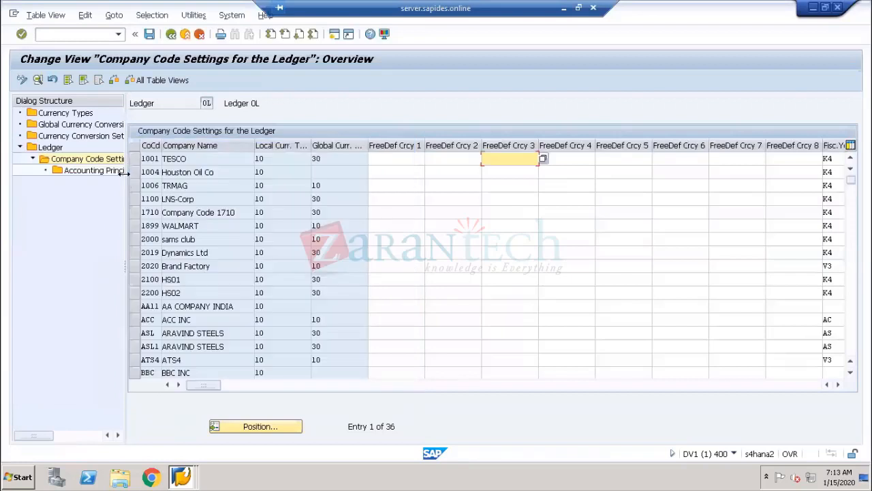
Open the accounting principles of company code 1710 in ledger 0L and move the consistency check window off the table
left_click(135, 212)
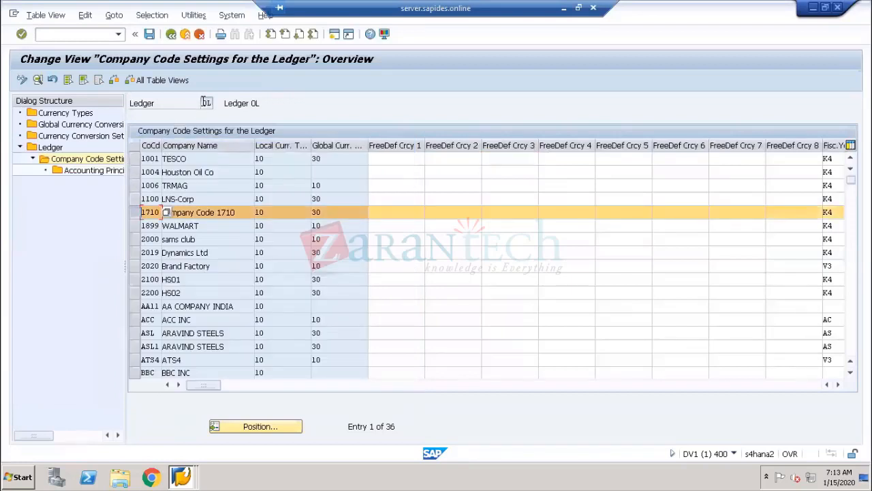
left_click(207, 103)
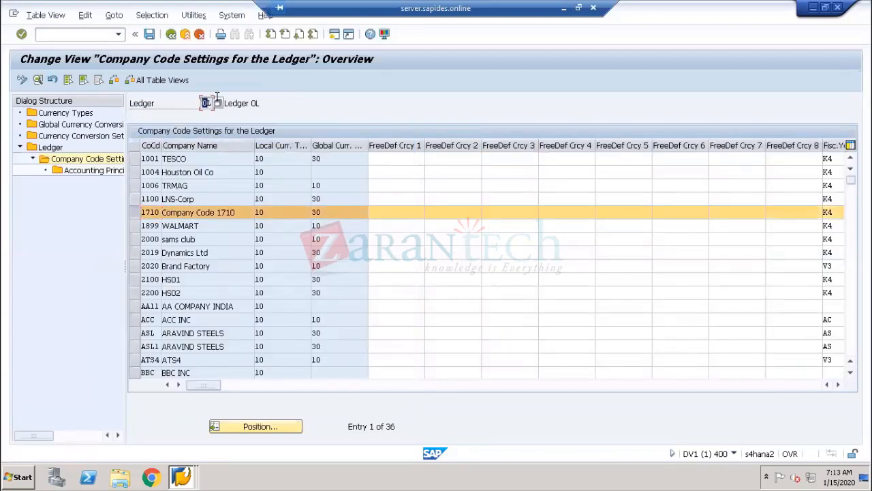
double_click(102, 170)
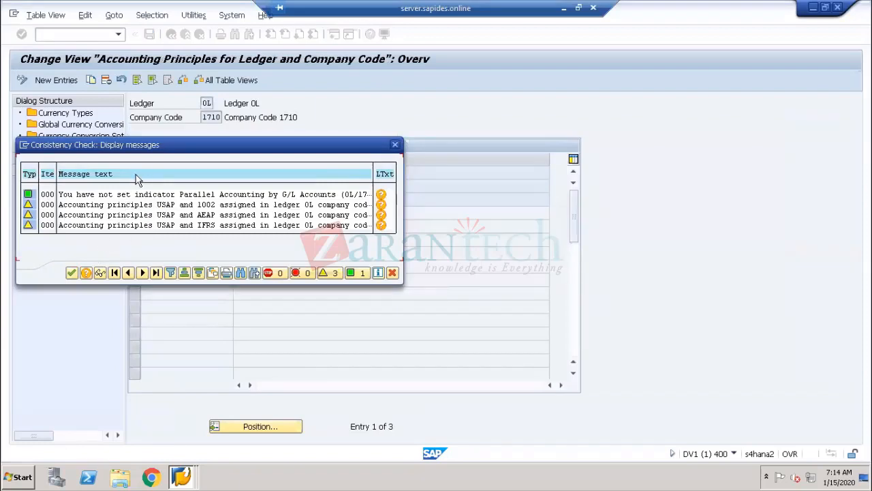
left_click_drag(163, 144, 555, 38)
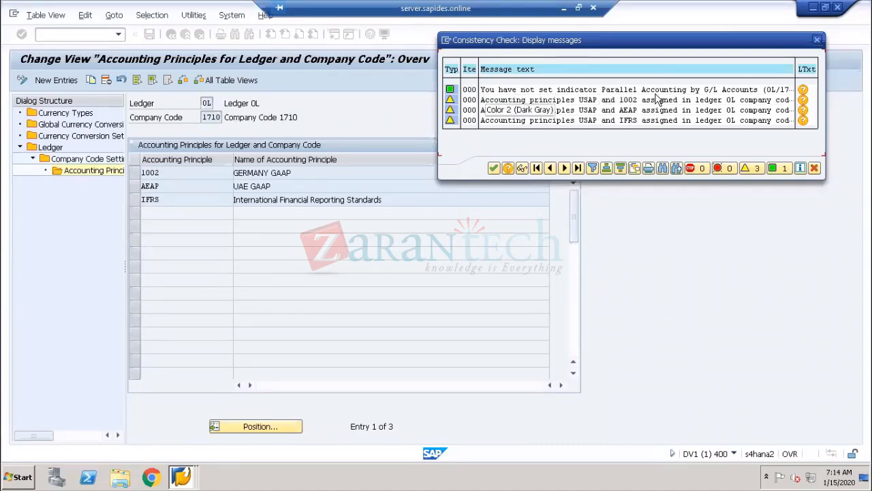
Read the long text of the Parallel Accounting by G/L Accounts message, then close it and the consistency check
double_click(719, 90)
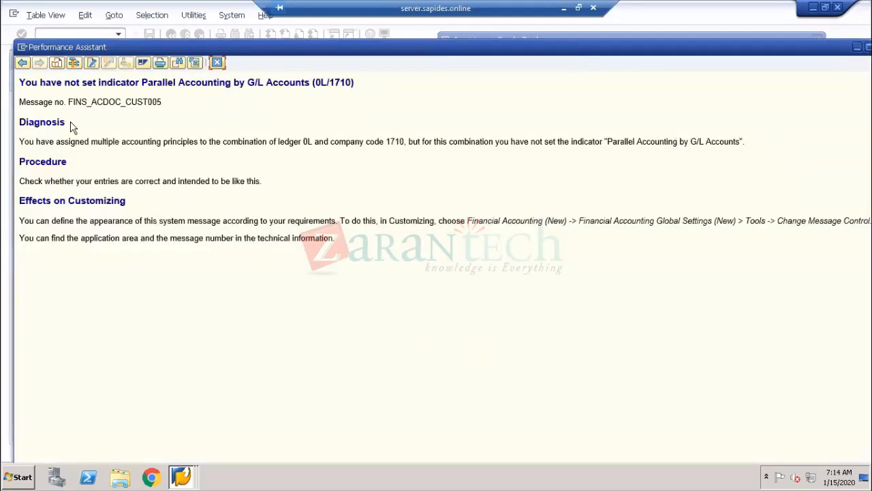
left_click_drag(64, 83, 141, 83)
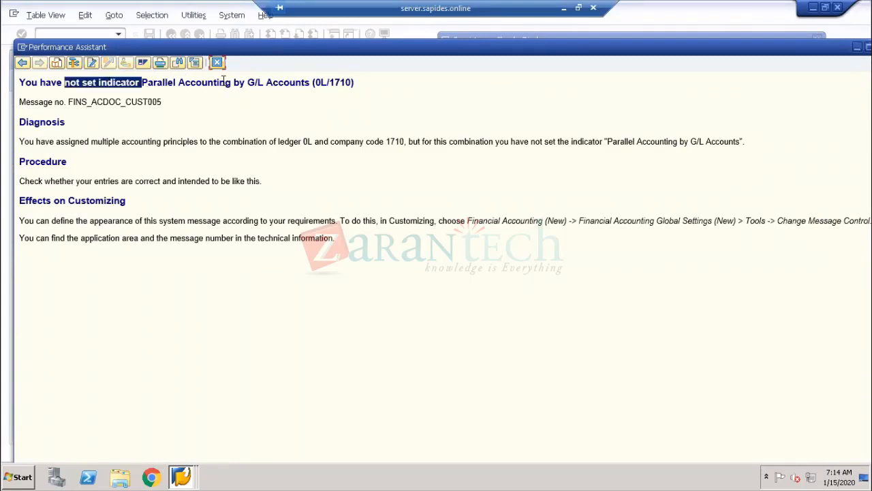
left_click_drag(258, 81, 353, 82)
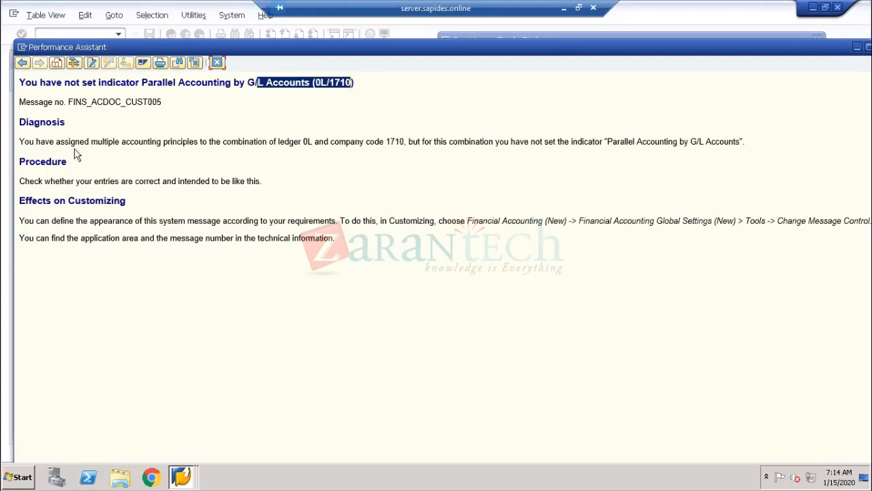
left_click_drag(91, 141, 198, 142)
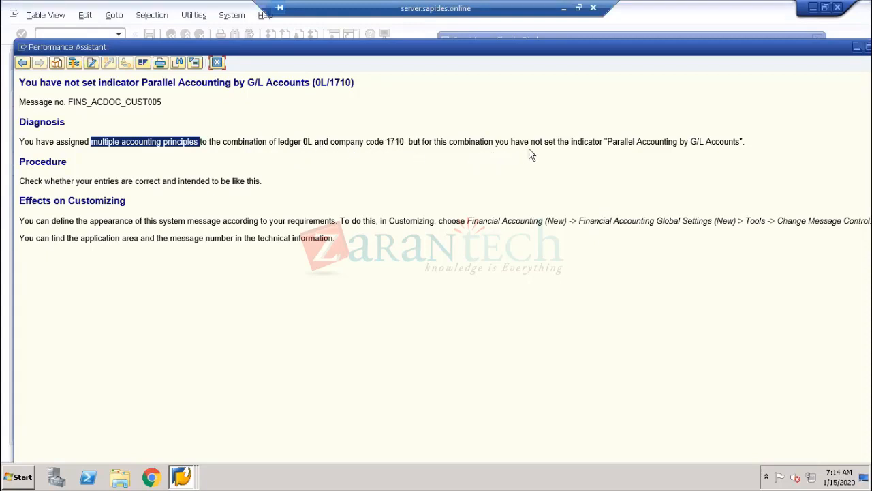
left_click_drag(608, 141, 740, 141)
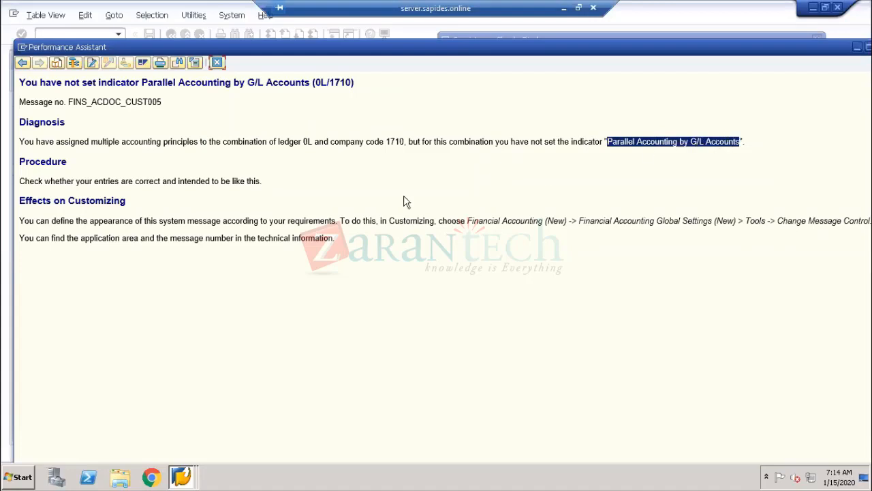
left_click(217, 62)
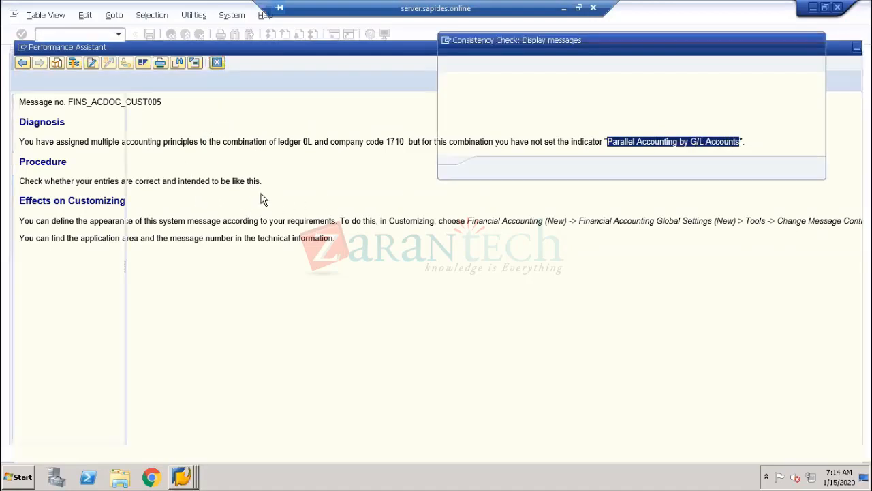
left_click(493, 168)
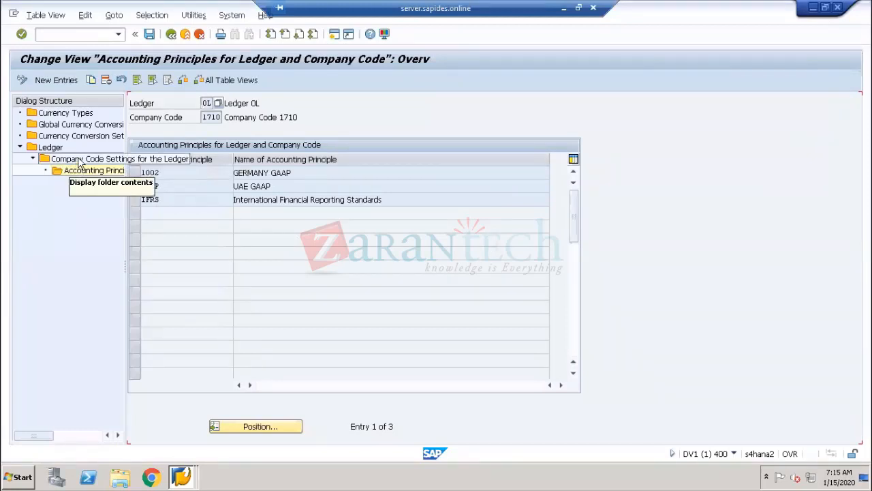
Examine the accounting principles assigned to company code 1710 in ledger 0L
left_click(170, 173)
left_click(170, 186)
left_click(169, 199)
left_click(169, 173)
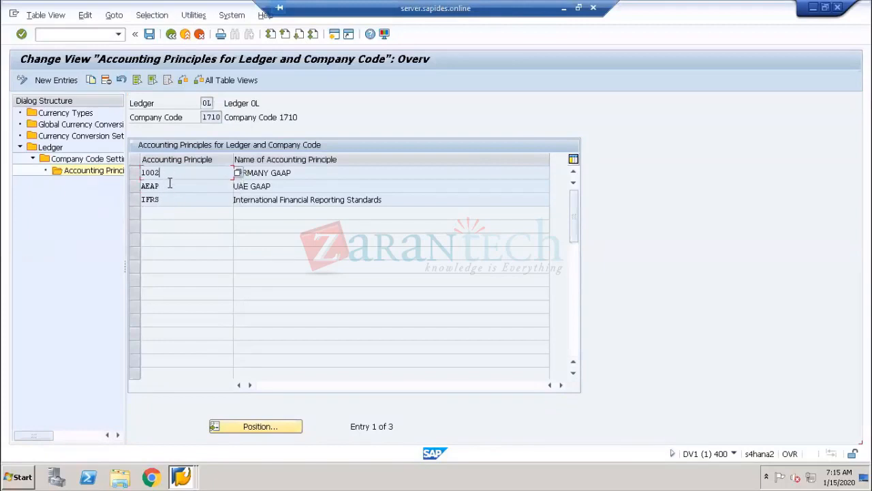
left_click(169, 185)
left_click(170, 199)
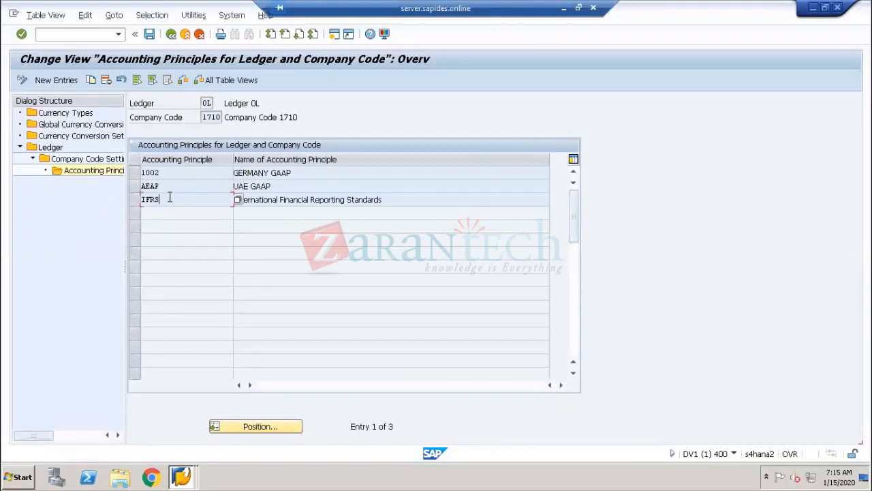
Locate the Parallel GL indicator for company code 1710 in ledger 0L's company code settings and switch back to the Paint diagram
double_click(78, 160)
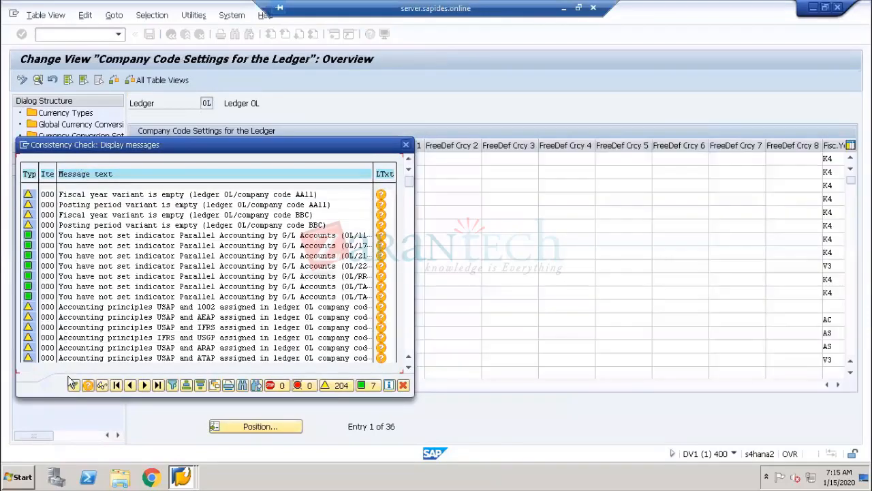
left_click(73, 385)
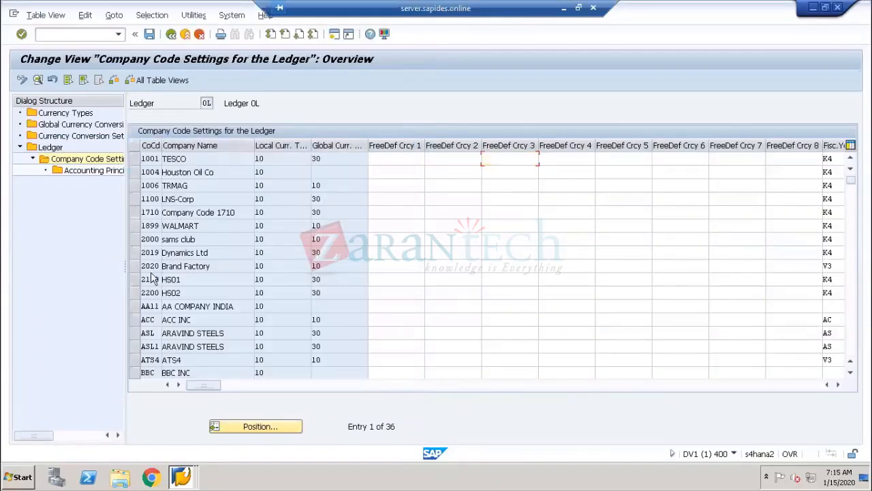
left_click(837, 385)
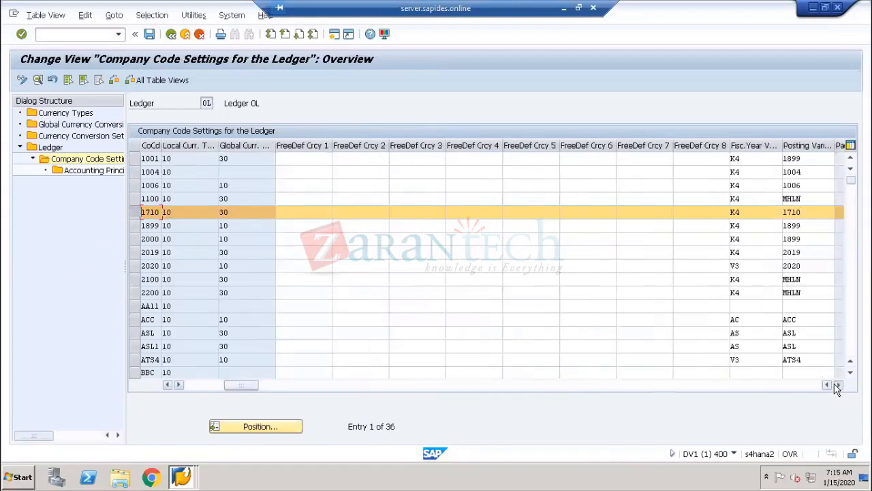
left_click(838, 385)
left_click(837, 385)
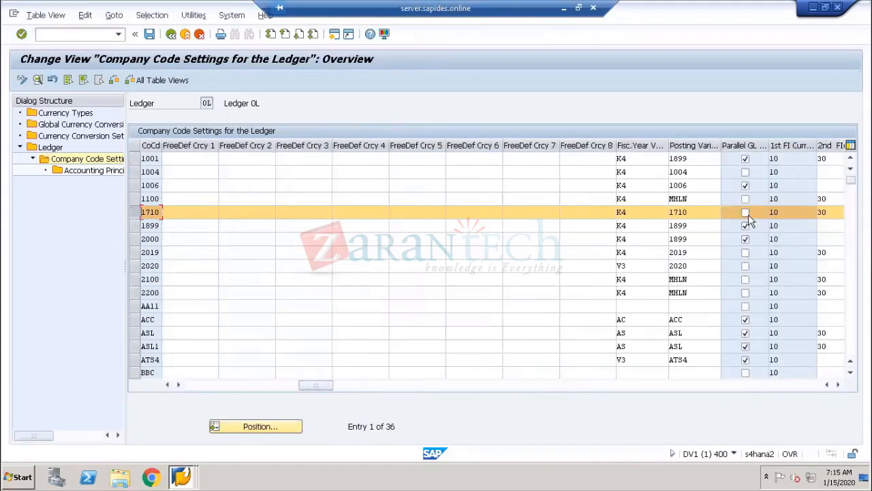
left_click(745, 213)
left_click(561, 8)
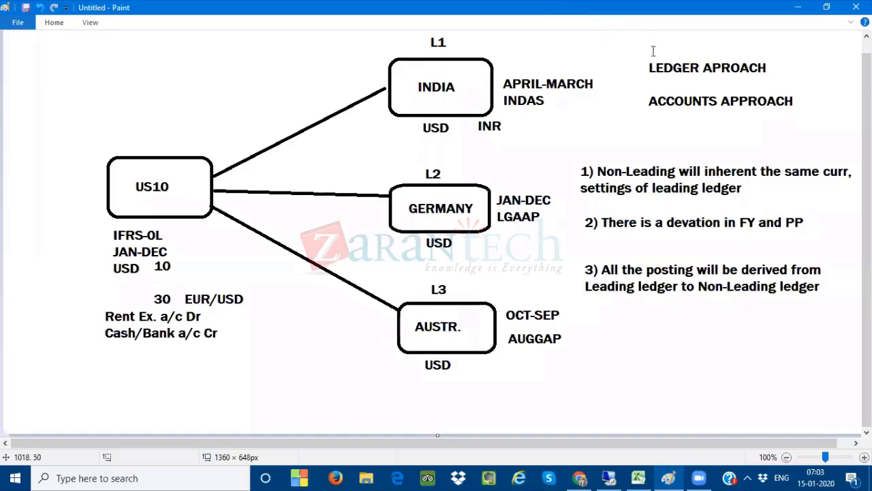
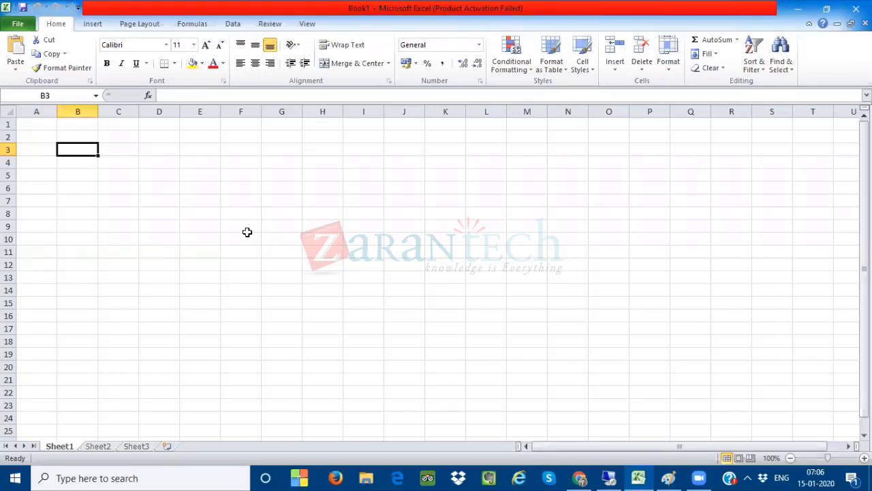
Enter YEAR-INDEPENDENT in cell B3, YEAR-DEPENDENT in B4 and SHORT-END FY in B5 of the Excel sheet
type("YE")
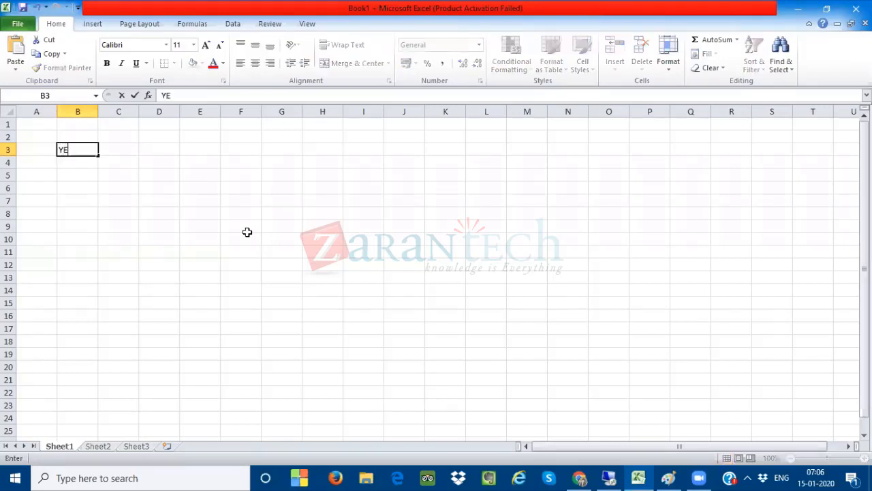
type("AR-INDEPENDENT")
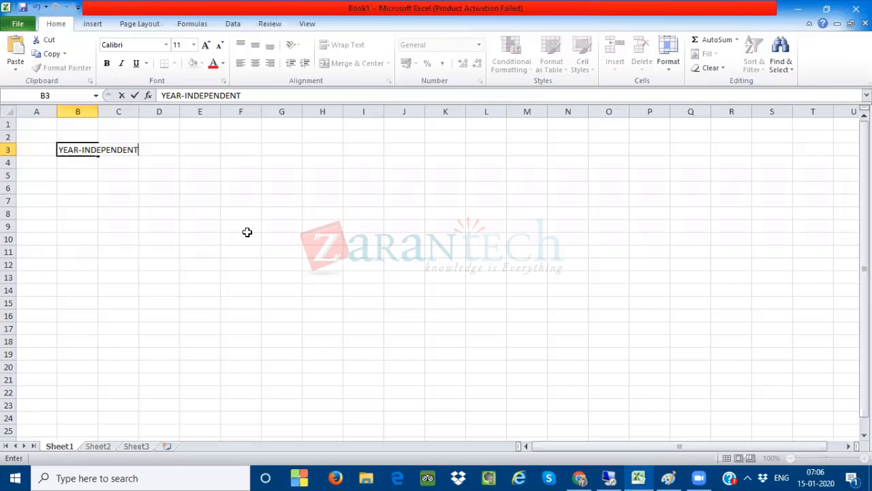
key("Return")
type("YEA")
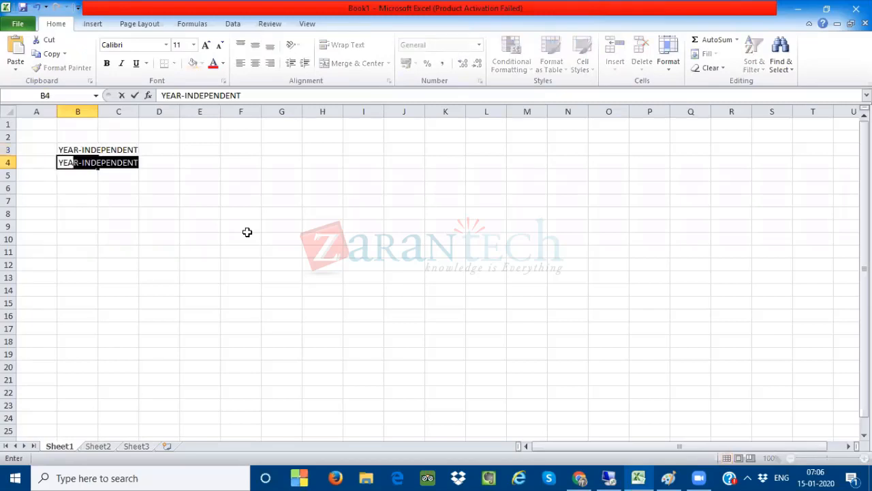
type("R-D")
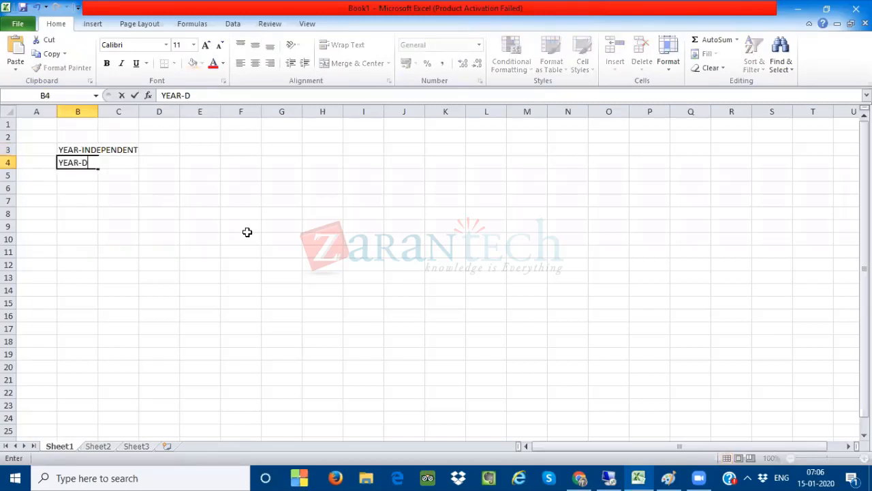
type("EPENDENT")
key("Return")
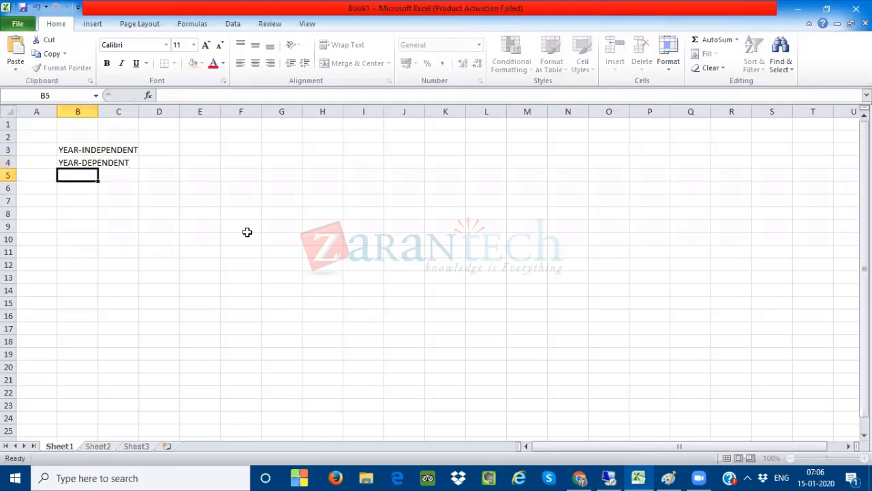
type("SHO")
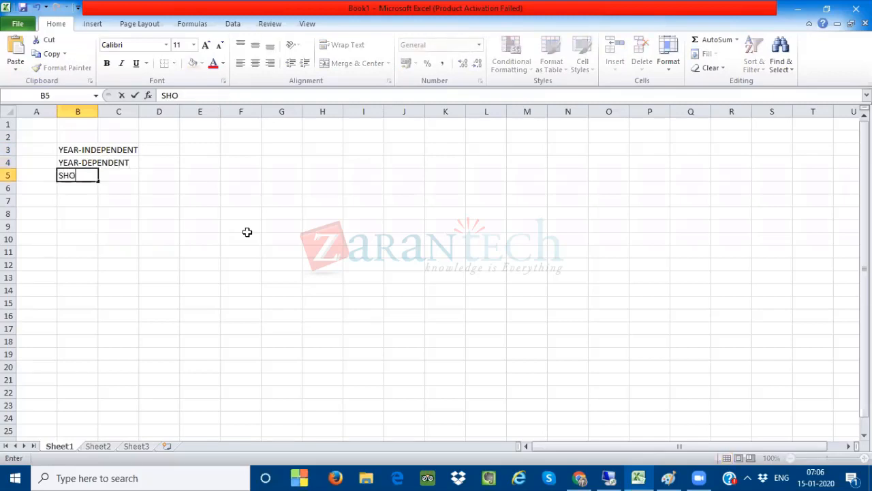
type("RT-END FY")
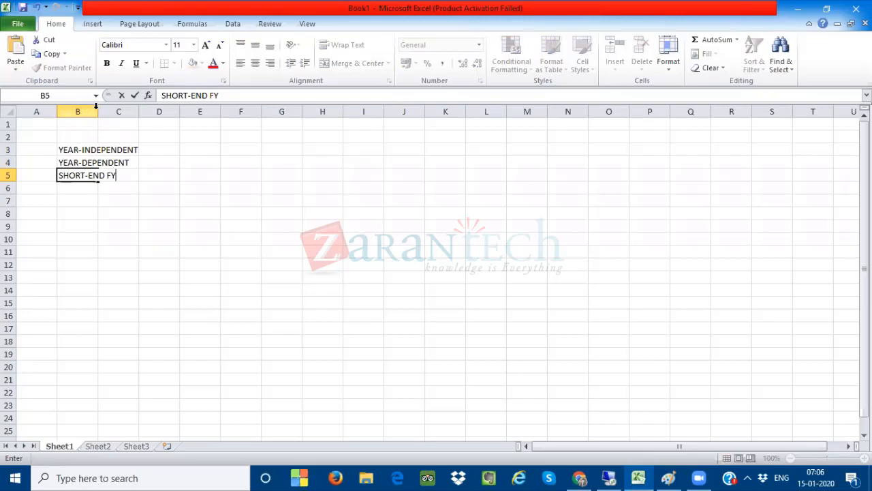
Autofit the width of column B to its entries
left_click(94, 111)
double_click(98, 111)
left_click(113, 175)
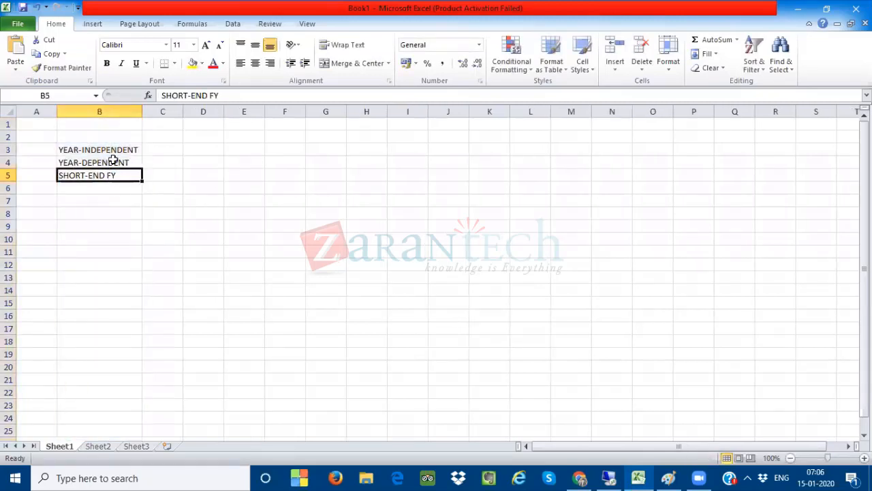
left_click_drag(113, 150, 113, 175)
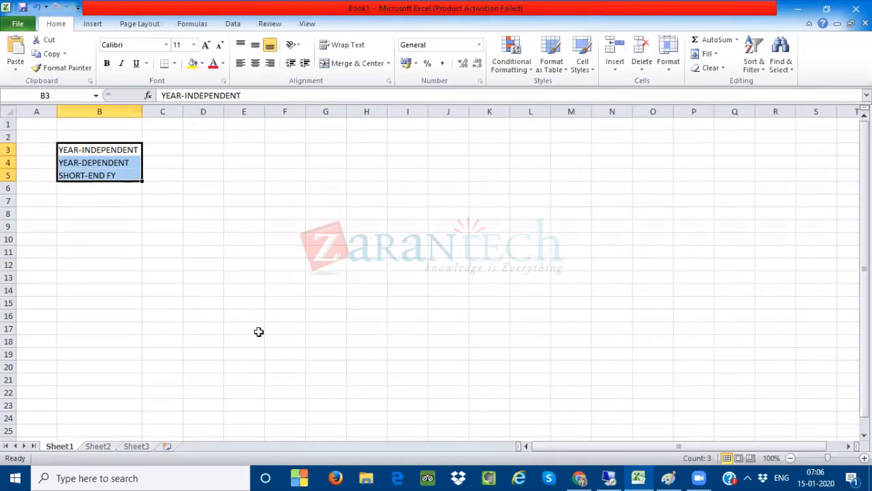
left_click(198, 177)
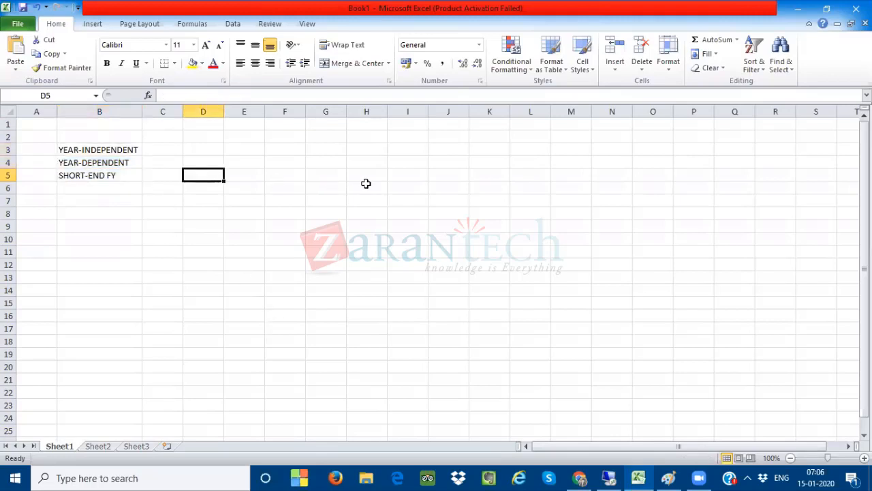
Enter CY in cell C5 and 2020 in D5 beside the SHORT-END FY entry
left_click(164, 175)
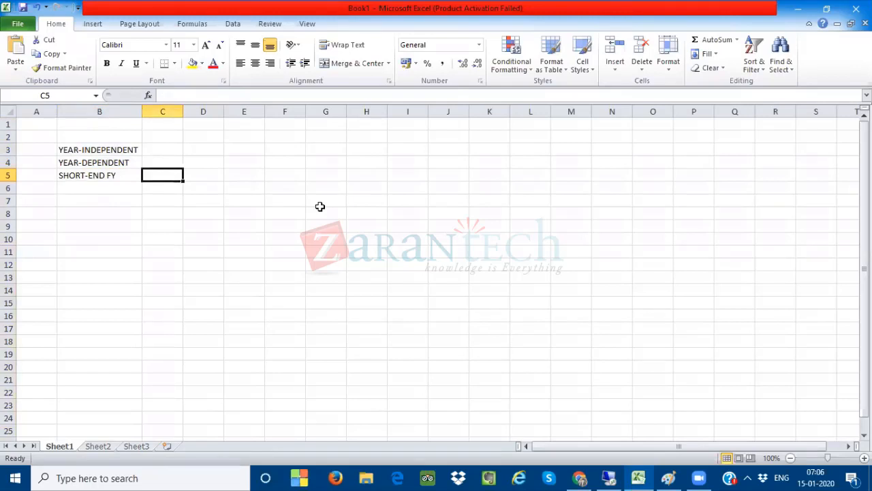
type("CY")
key("Tab")
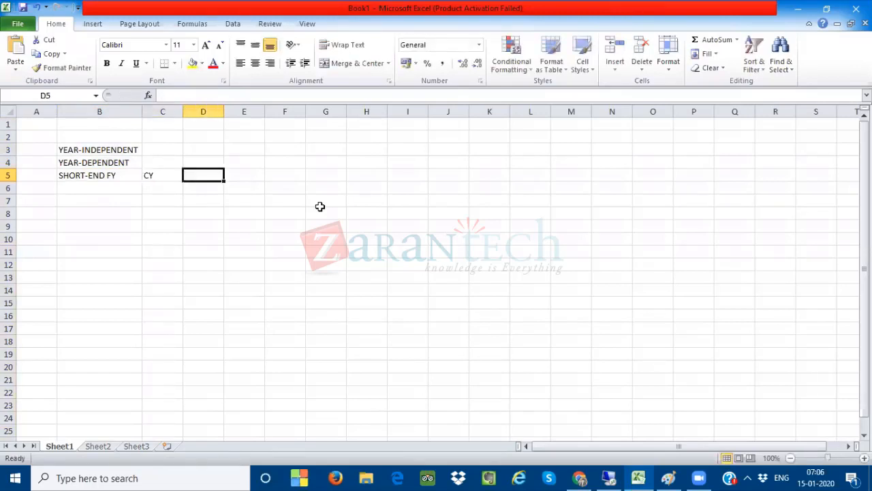
type("2020")
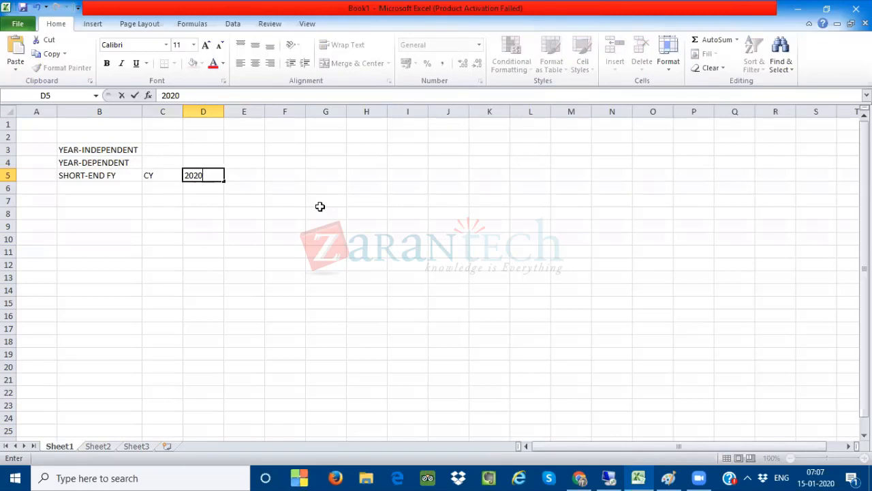
Enter the headings MONTHS, DAYS, PERIODS and YEAR-SHIFT in cells C7 to F7
left_click(172, 199)
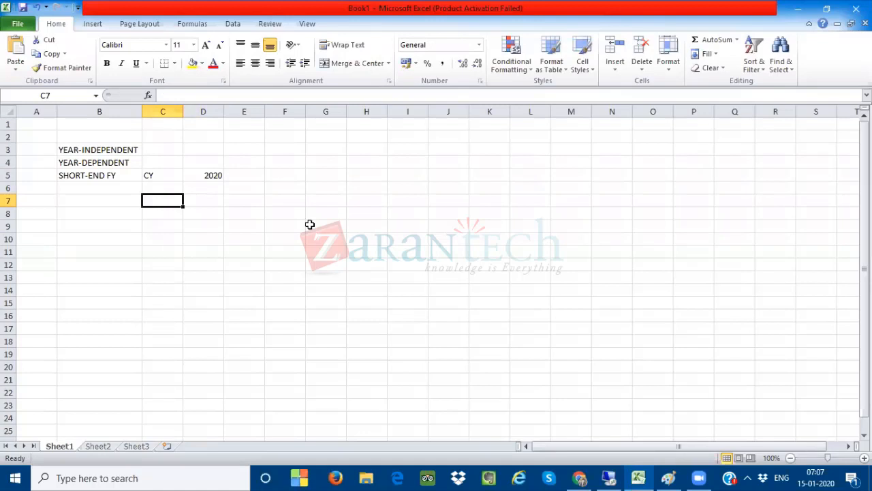
type("MONTHS")
key("Tab")
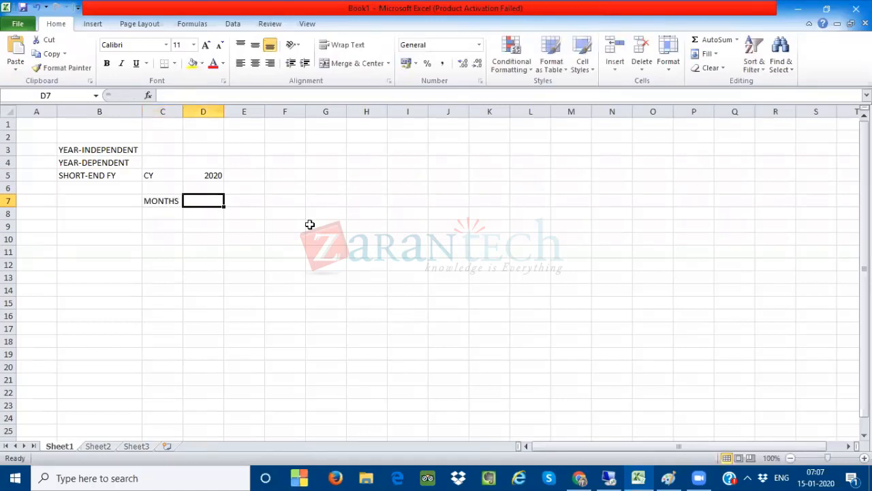
type("DAYS")
key("Tab")
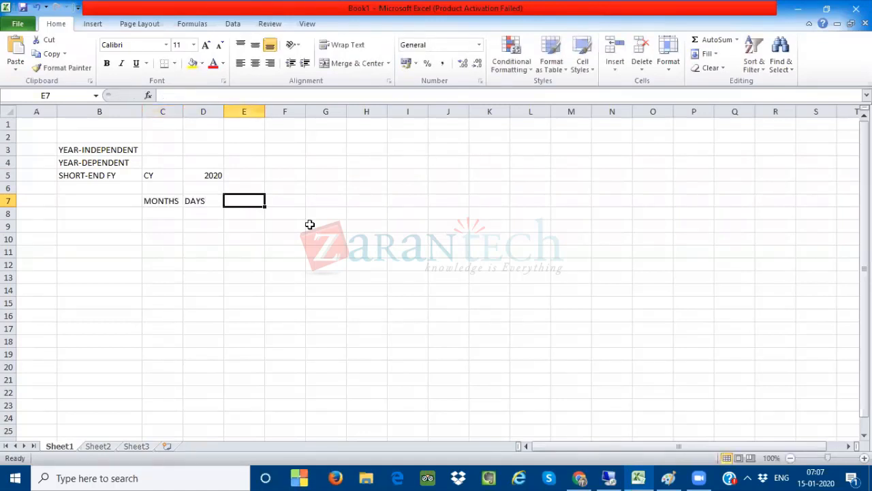
type("PERIODS")
key("Tab")
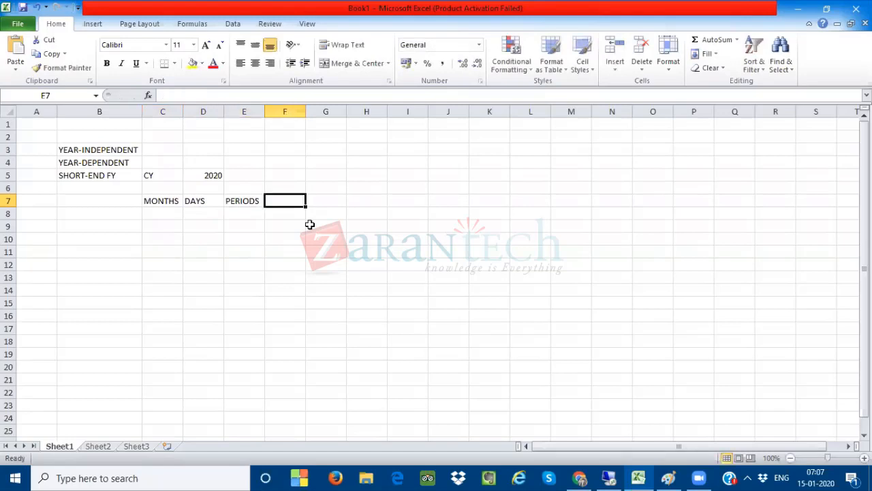
type("YEAR-")
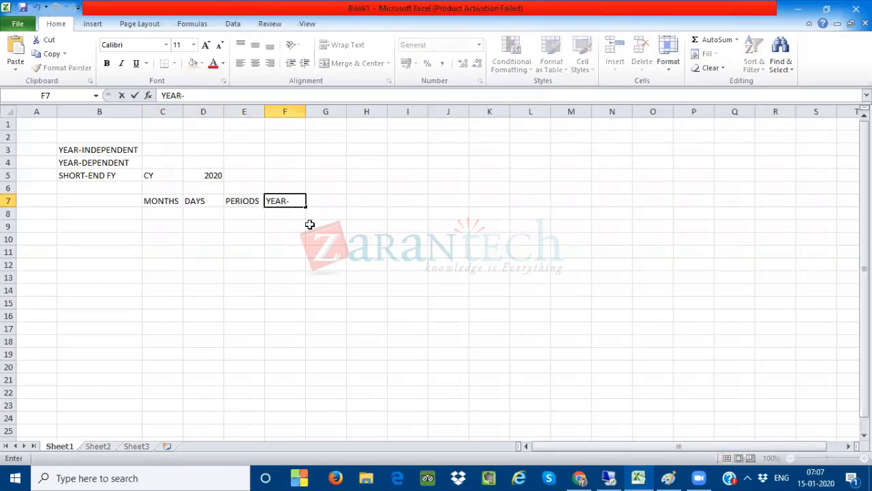
type("SHIFT")
Autofit the width of column F to the YEAR-SHIFT heading
left_click(308, 111)
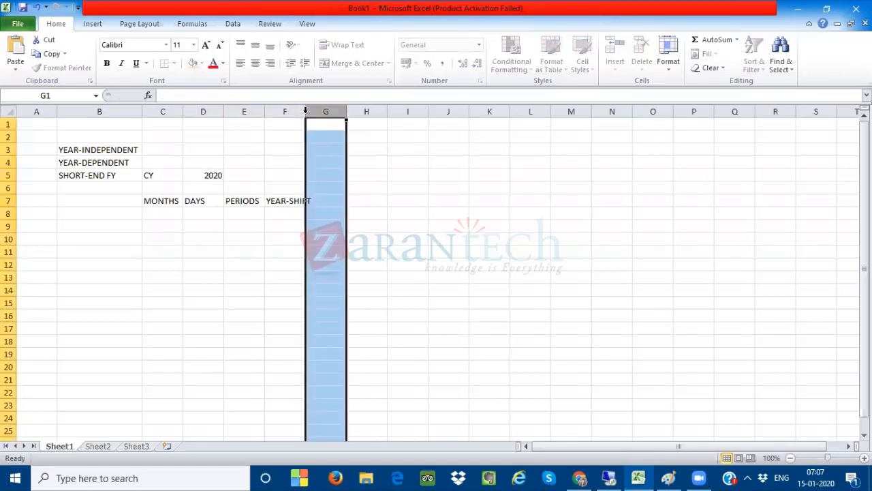
double_click(306, 111)
left_click(402, 196)
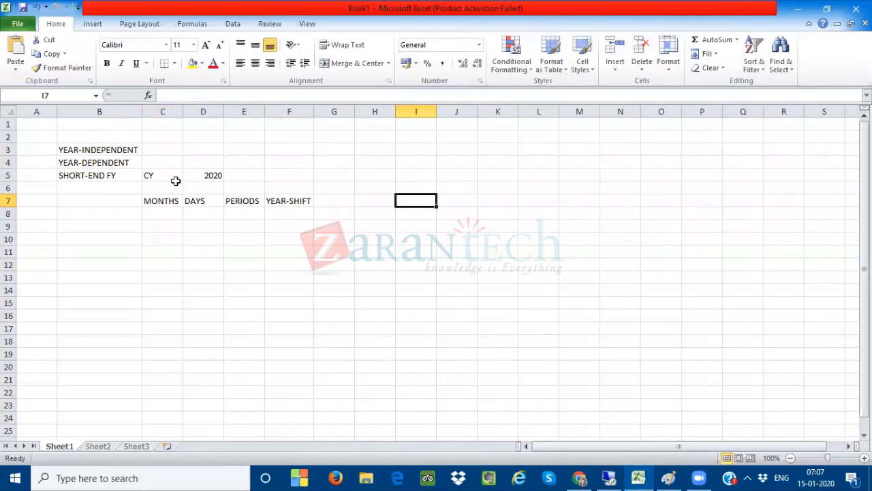
left_click_drag(149, 175, 197, 176)
left_click(270, 175)
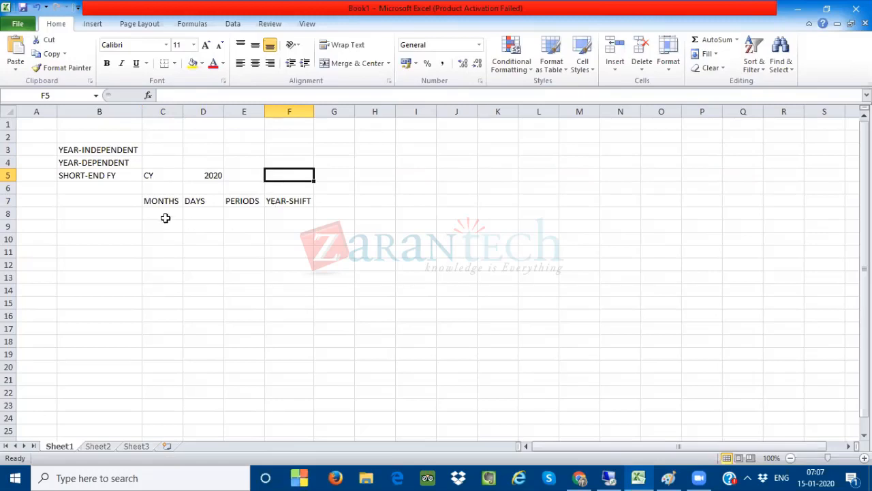
Number the months 1 to 12 in C8:C19, filling a series from 1 down to C18 and entering 12 in C19
left_click(159, 214)
type("1")
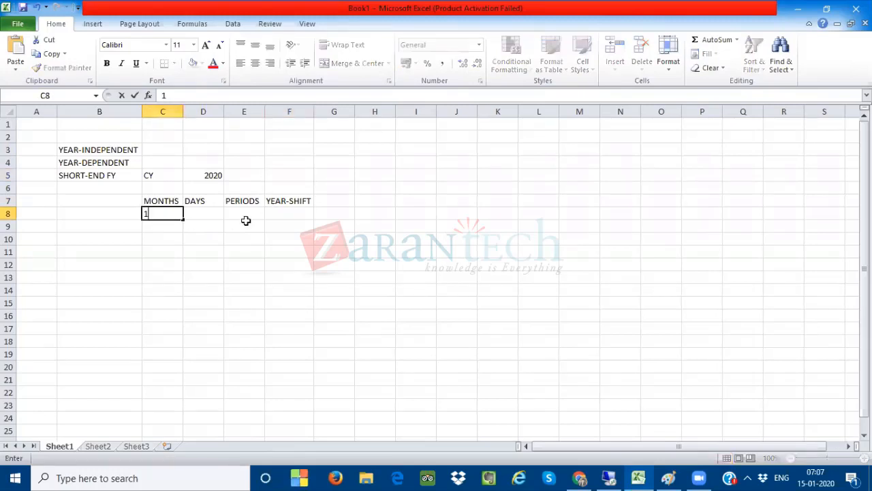
left_click(199, 238)
left_click(171, 218)
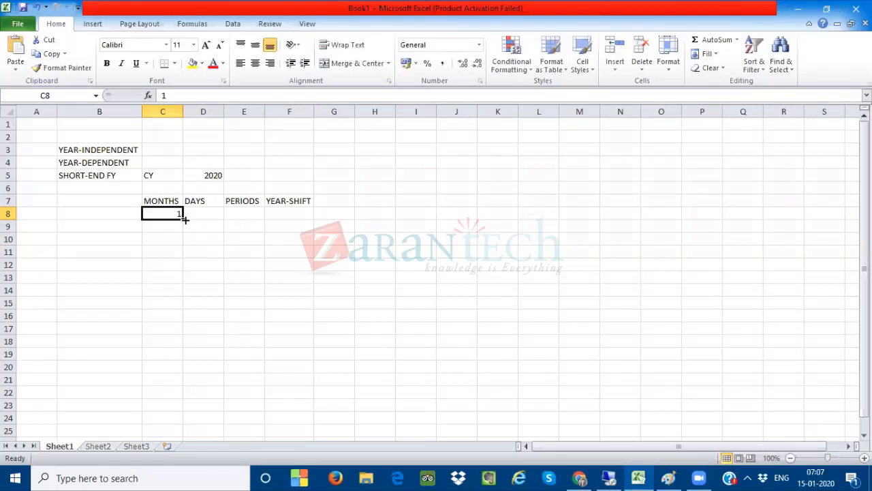
left_click_drag(182, 220, 191, 355)
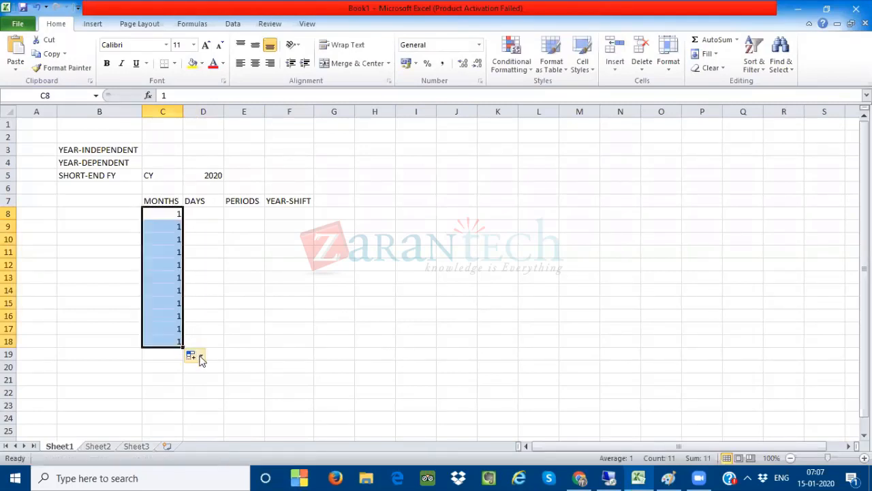
left_click(196, 357)
left_click(203, 385)
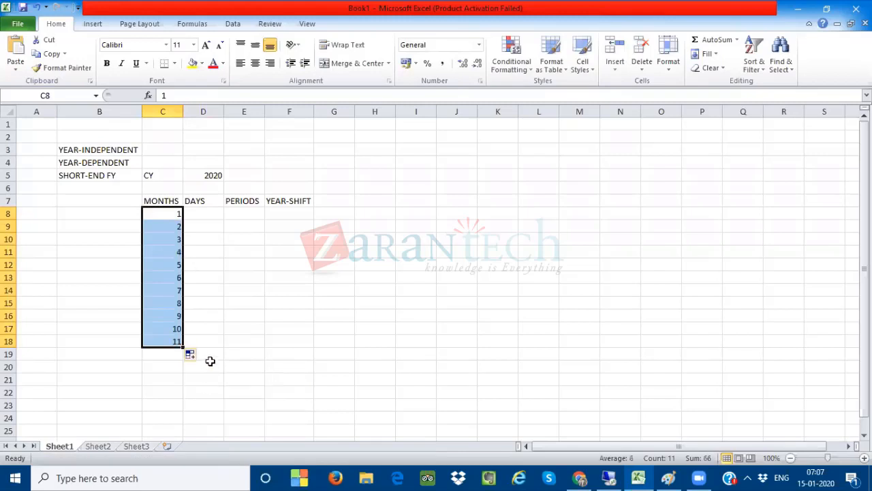
left_click(174, 355)
type("12")
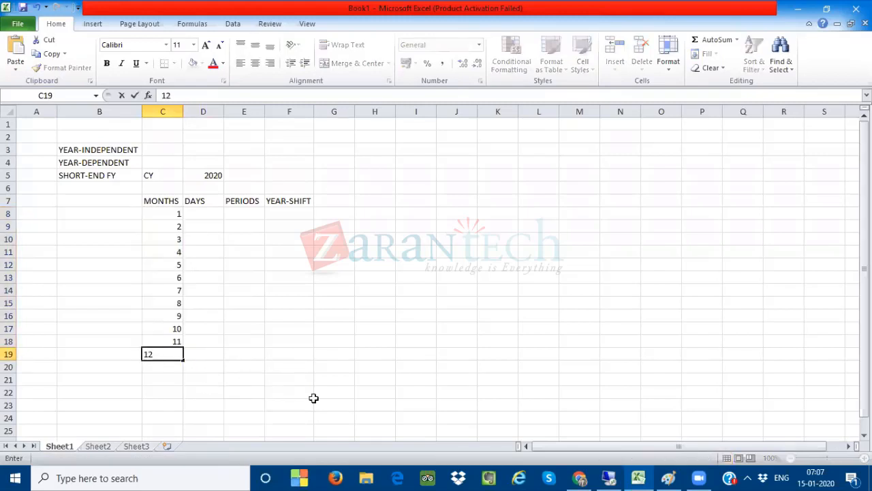
left_click(314, 400)
Centre the month numbers in C8:C19 horizontally
left_click_drag(163, 215, 156, 351)
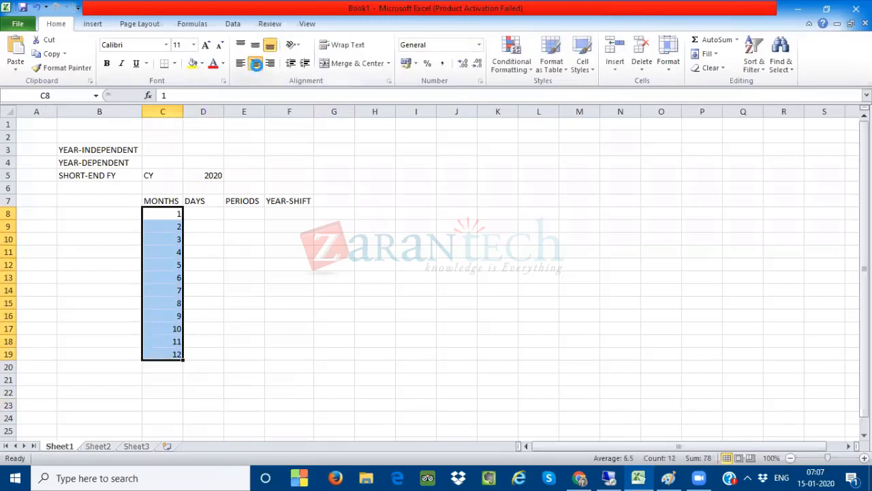
left_click(256, 63)
left_click(308, 263)
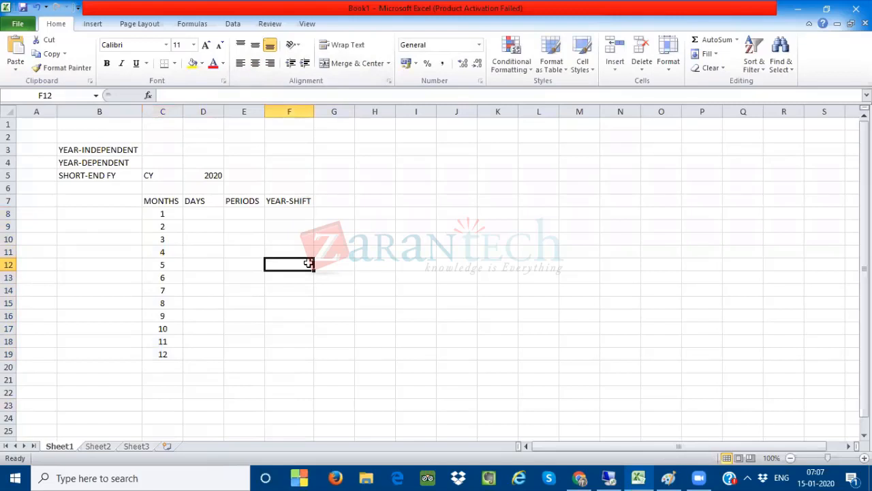
Enter the year 2020 in cell C6 above the MONTHS heading
left_click(166, 191)
type("2020")
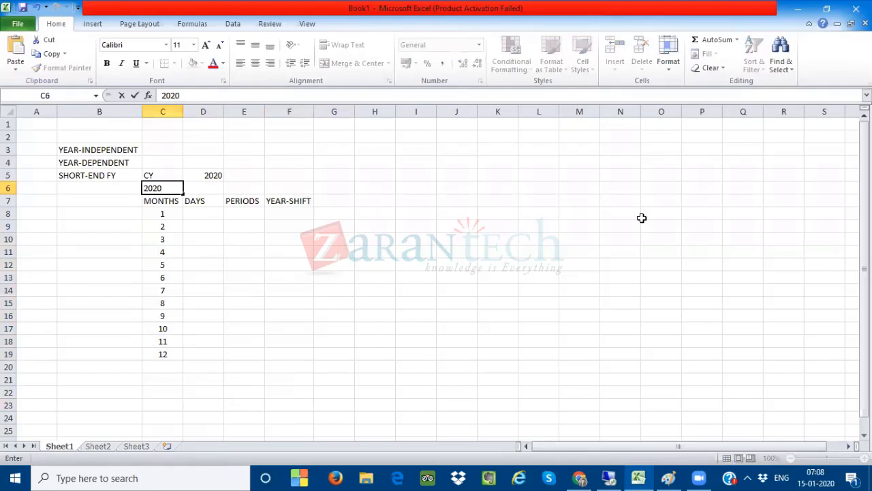
left_click(641, 217)
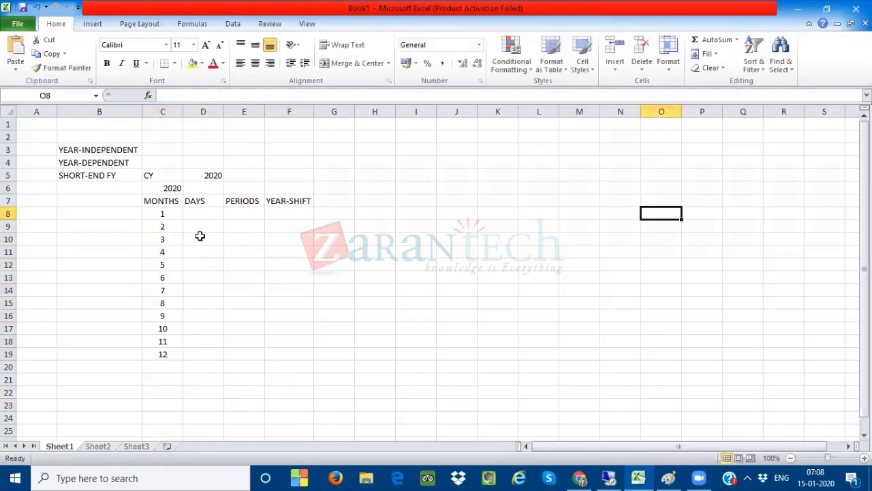
Enter the days for months 1 to 3 in D8:D10 as 31, 29 and 31
left_click(197, 210)
type("31")
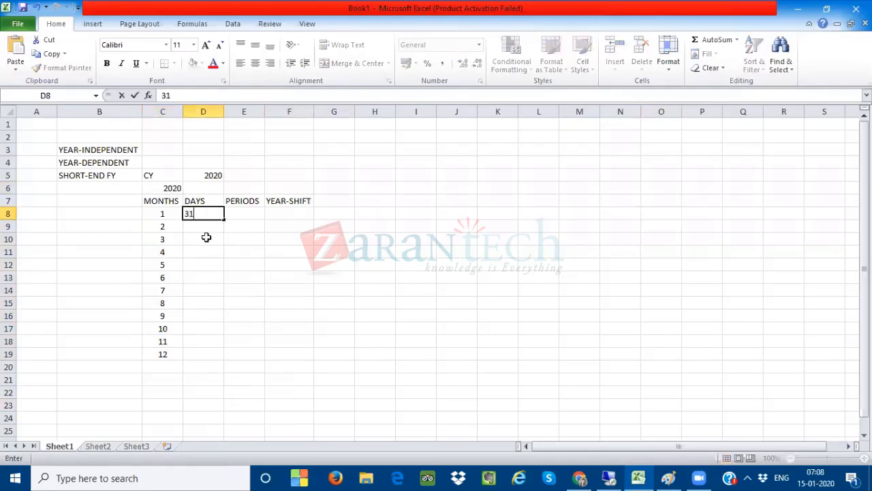
left_click(204, 235)
left_click(201, 222)
type("29")
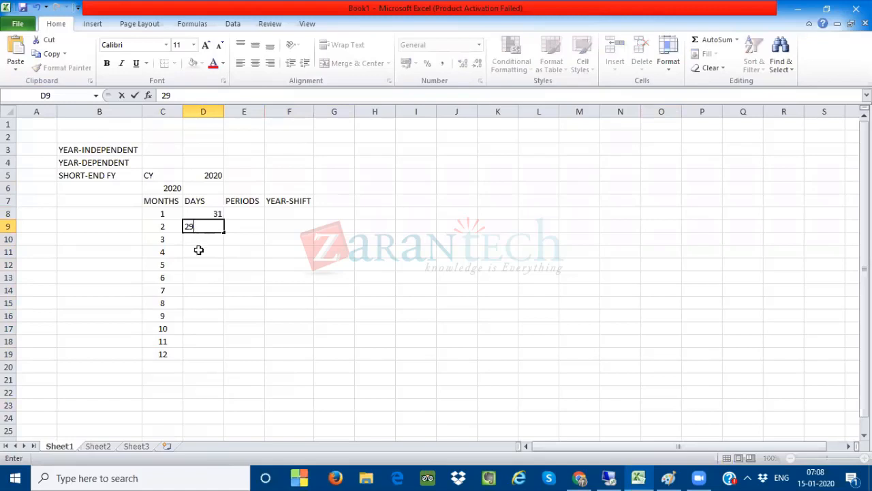
left_click(199, 250)
left_click(202, 236)
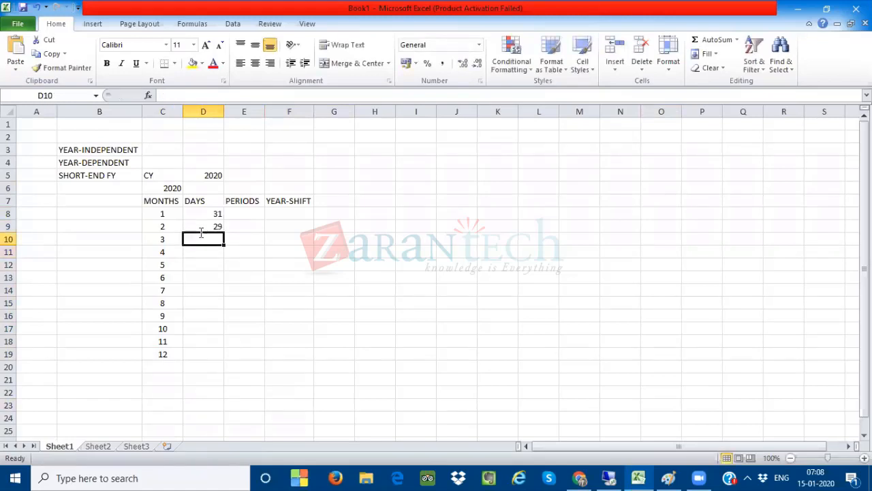
type("31")
left_click(226, 276)
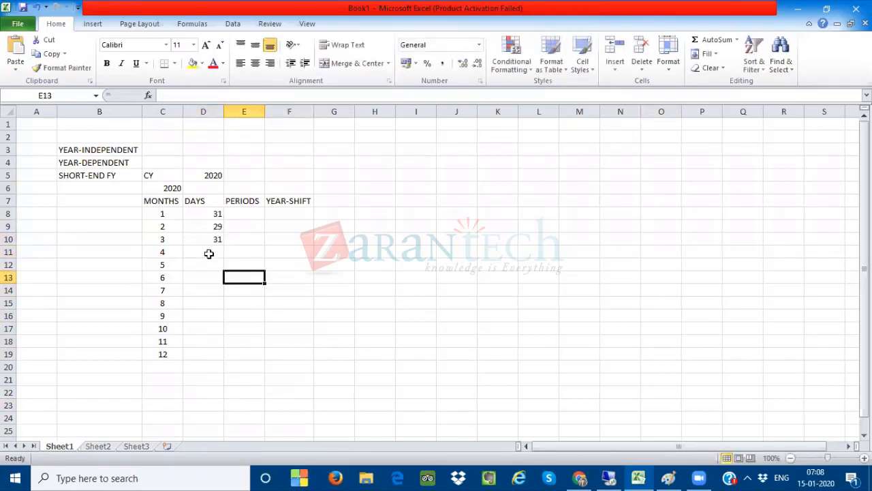
Enter the days for months 4 to 6 in D11:D13 as 30, 31 and 30
left_click(209, 253)
type("30")
left_click(207, 267)
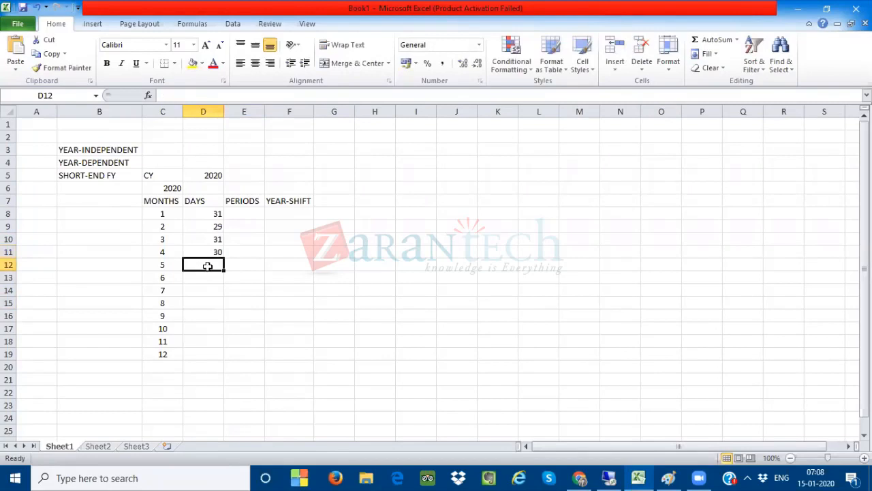
type("31")
left_click(225, 304)
left_click(208, 280)
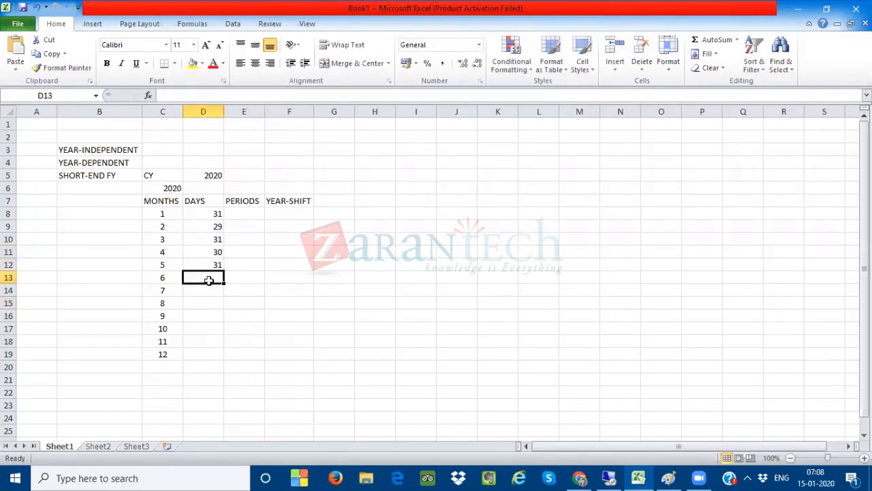
type("30")
left_click(243, 354)
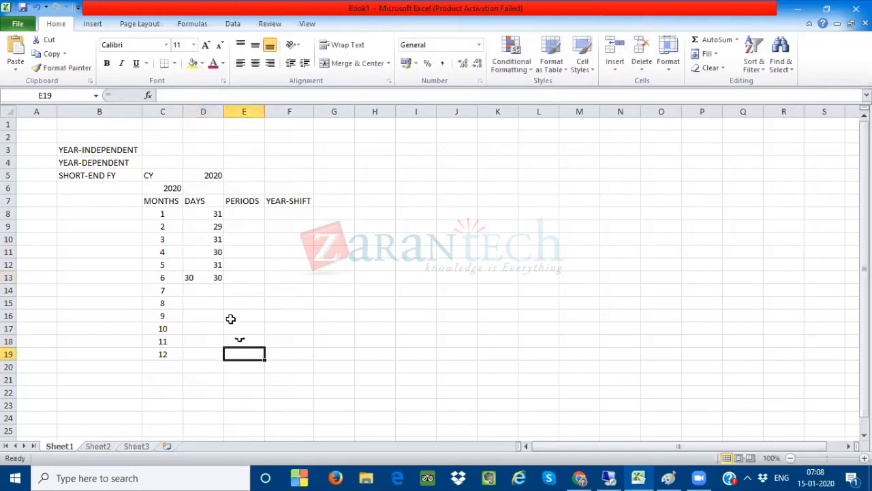
Enter the days for months 7 to 9 in D14:D16 as 31, 31 and 30
left_click(209, 288)
type("31")
left_click(225, 336)
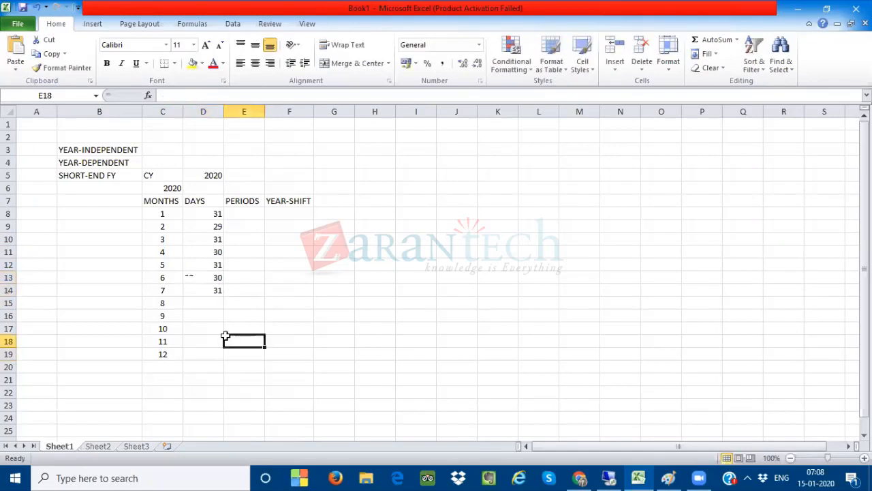
left_click(209, 304)
type("31")
left_click(211, 326)
left_click(210, 312)
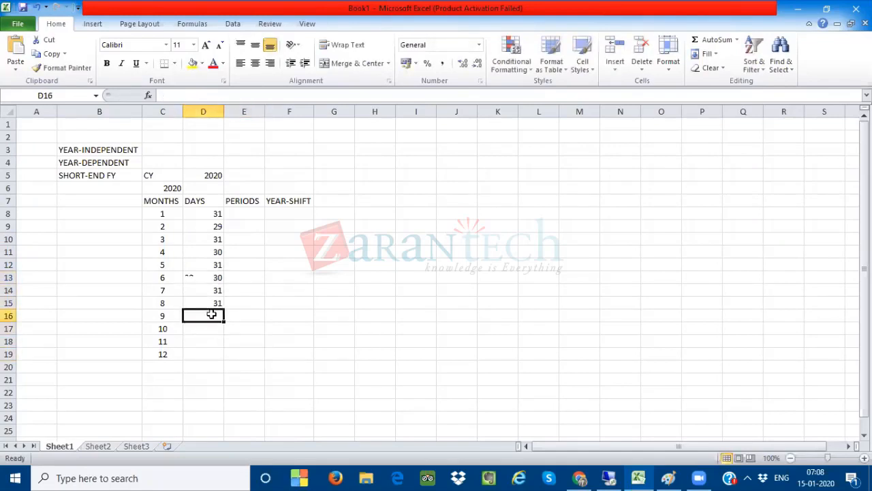
type("30")
left_click(224, 414)
Enter the days for months 10 to 12 in D17:D19 as 31, 30 and 31
left_click(208, 328)
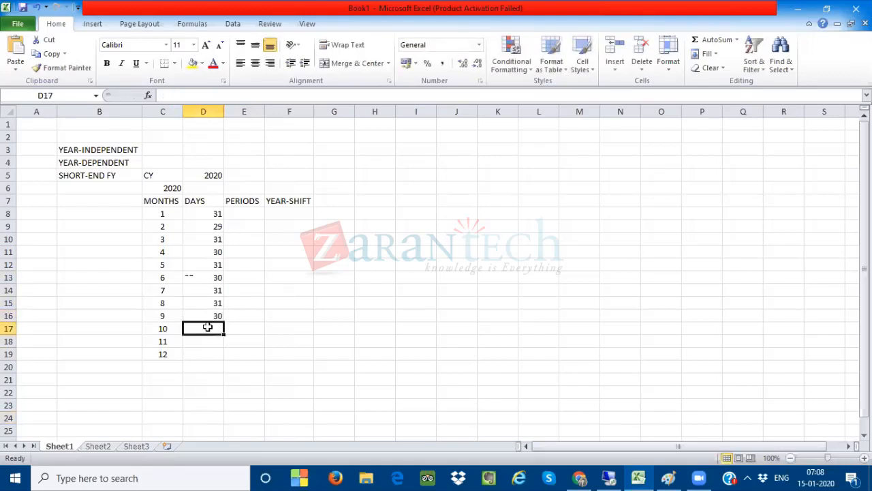
type("31")
left_click(220, 355)
left_click(212, 343)
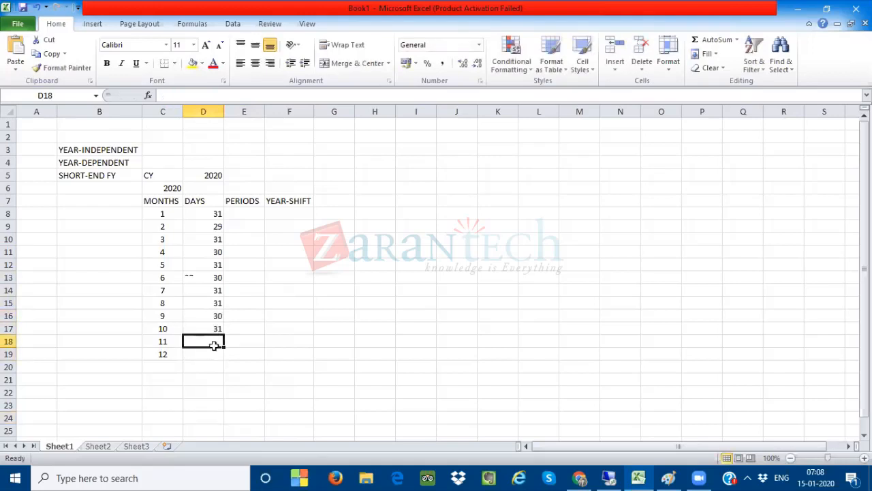
type("30")
left_click(219, 368)
left_click(212, 353)
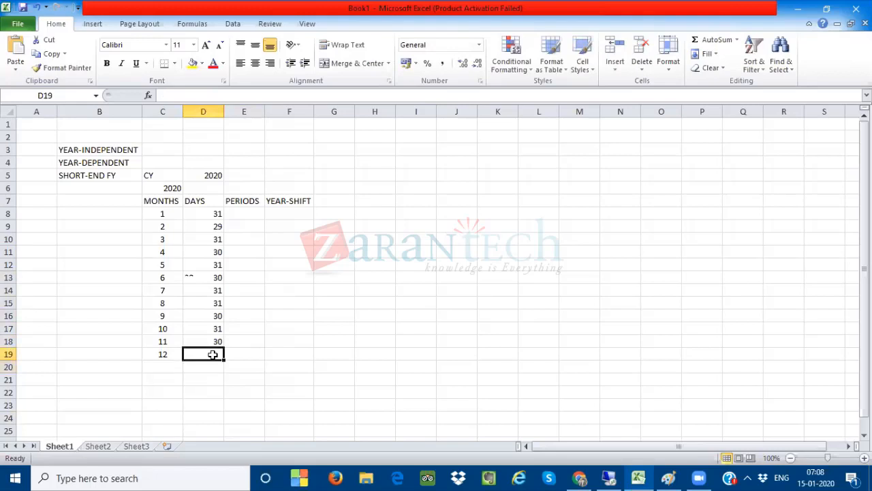
type("31")
left_click(291, 338)
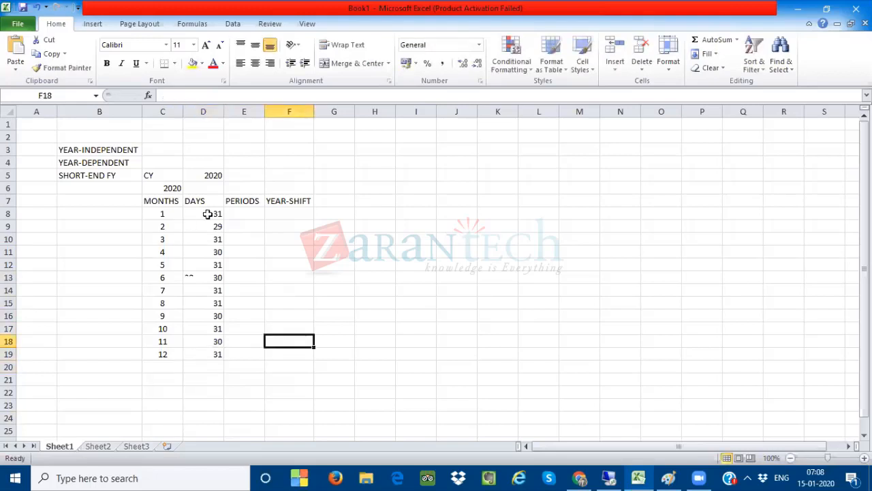
Center the day values in D8:D19 horizontally
left_click_drag(214, 214, 214, 351)
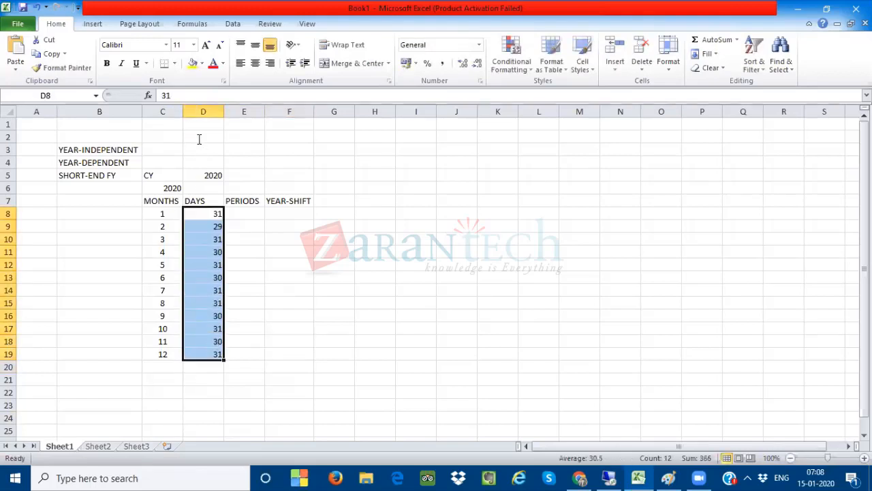
left_click(255, 62)
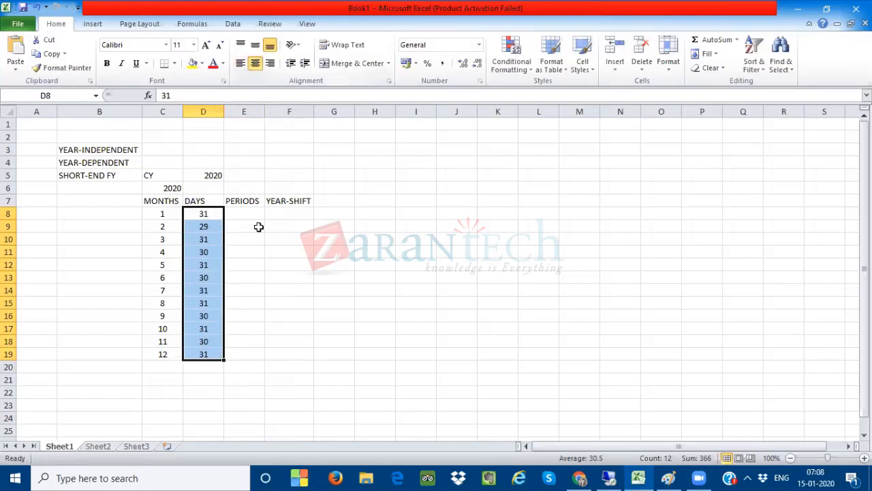
left_click(204, 369)
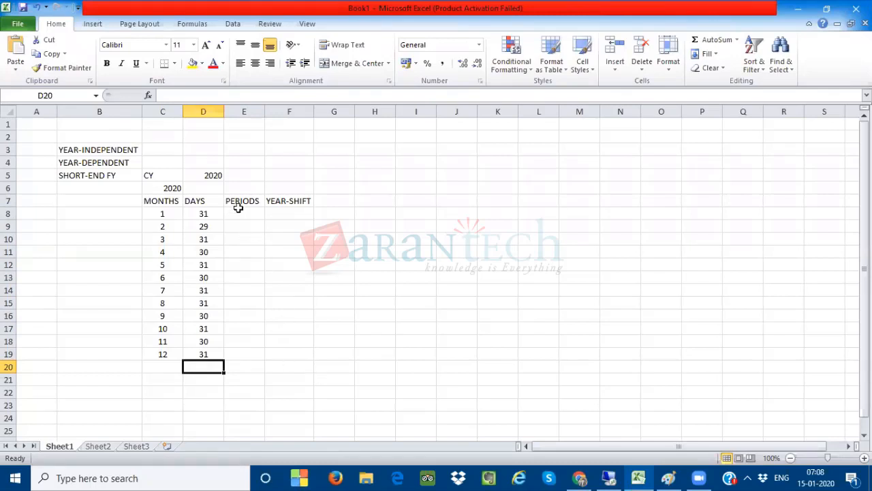
Compare the month numbers in C8:C19 with the empty PERIODS column E8:E19
left_click_drag(236, 202, 238, 354)
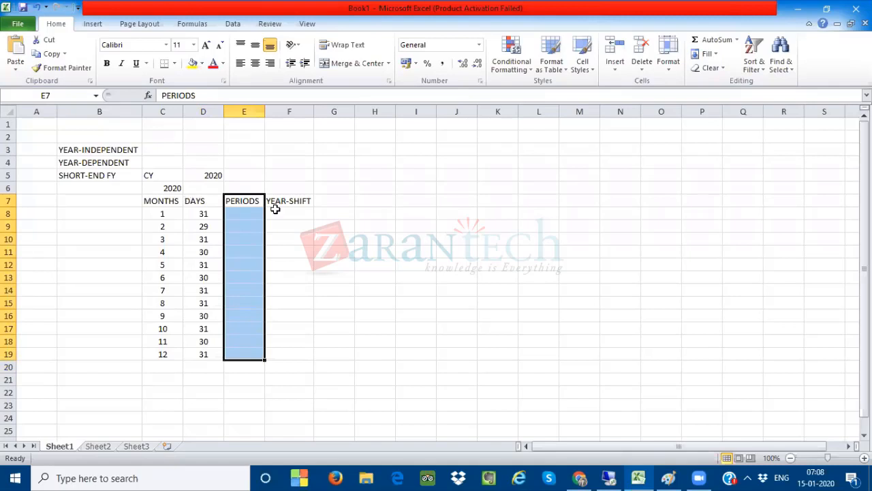
left_click(376, 271)
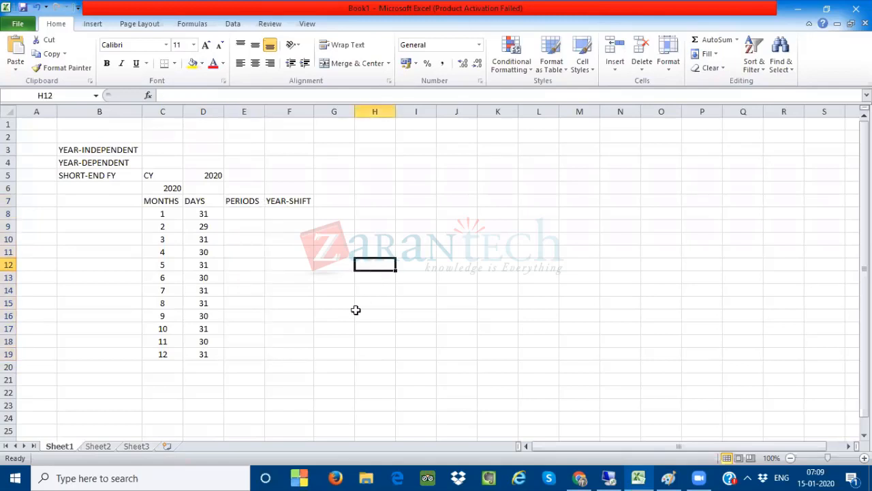
left_click(170, 214)
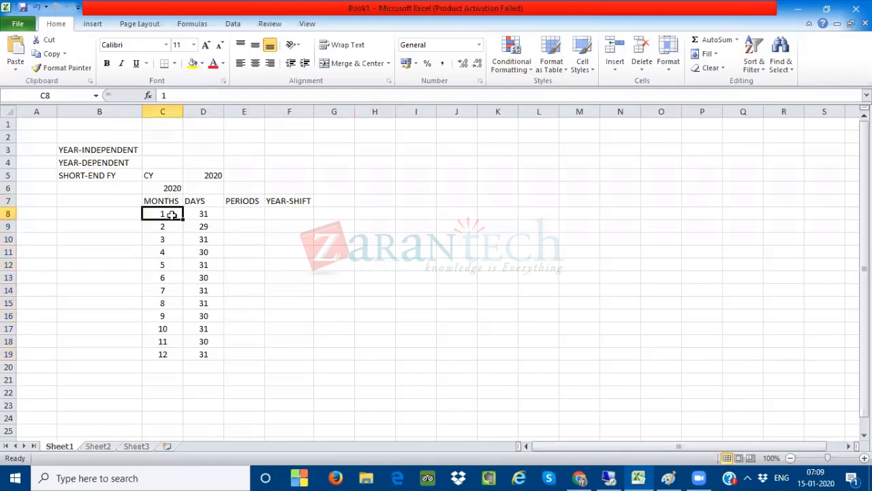
left_click(174, 354)
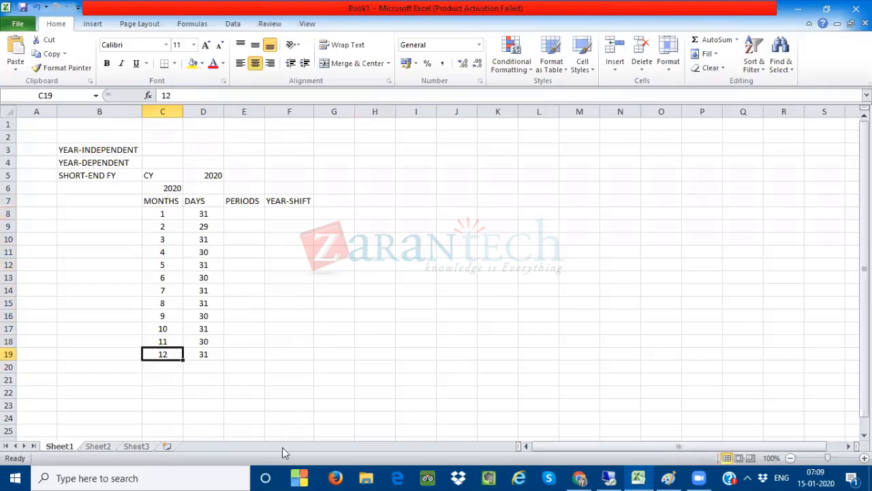
left_click_drag(164, 214, 159, 355)
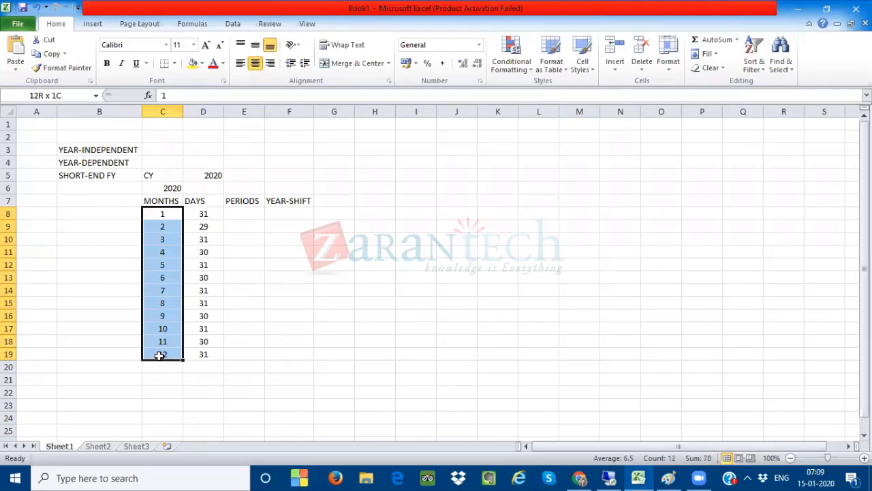
left_click_drag(159, 355, 159, 354)
left_click_drag(245, 213, 242, 355)
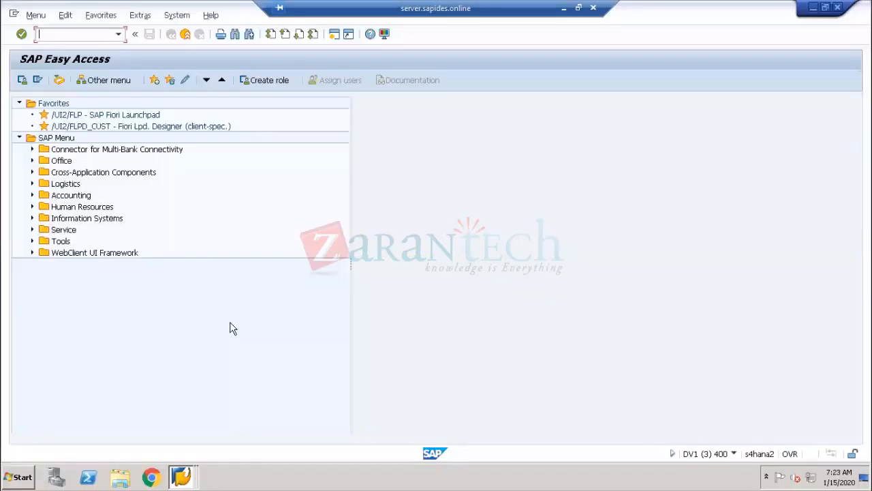
Bring up the SAP Easy Access session and open the G/L account posting transaction F-02
left_click(181, 475)
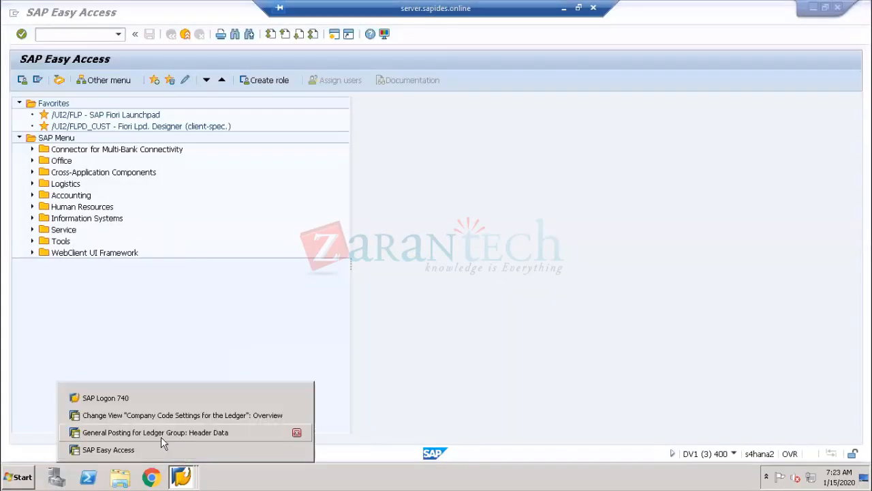
left_click(151, 451)
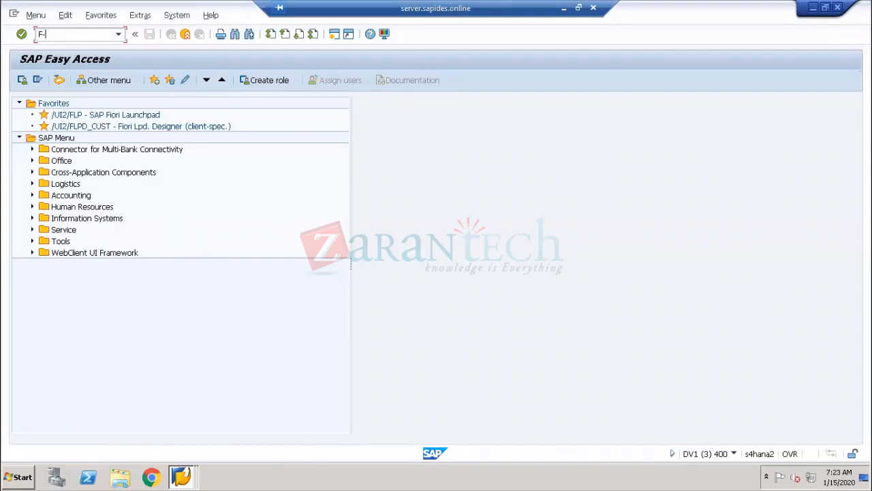
type("F-02")
key("Return")
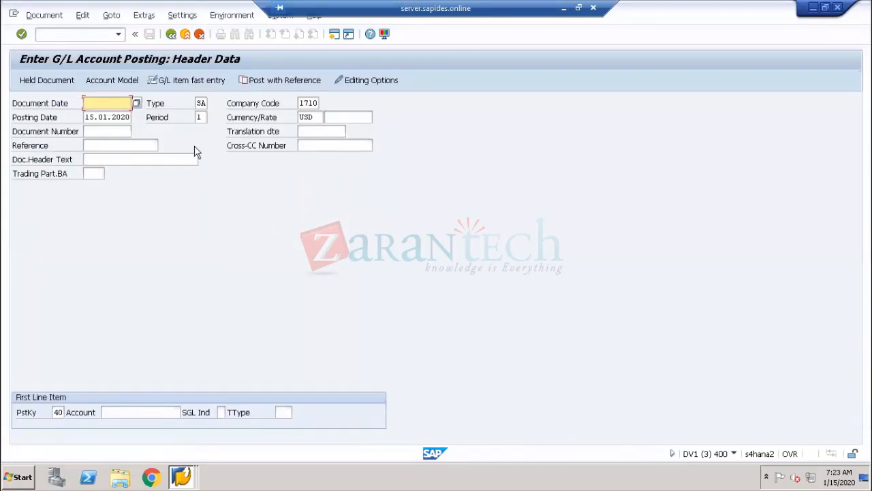
Examine the Document Date and Period fields in the G/L posting header, and minimize the remote session to return to Excel
left_click(165, 119)
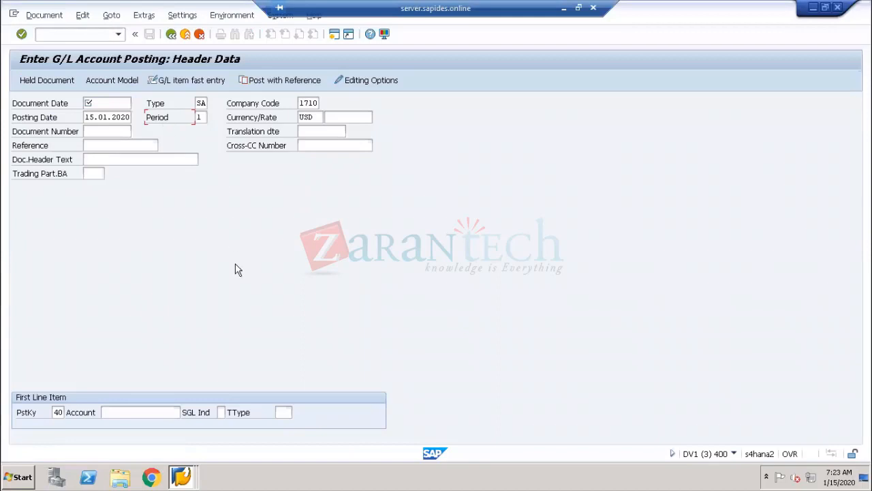
left_click(97, 106)
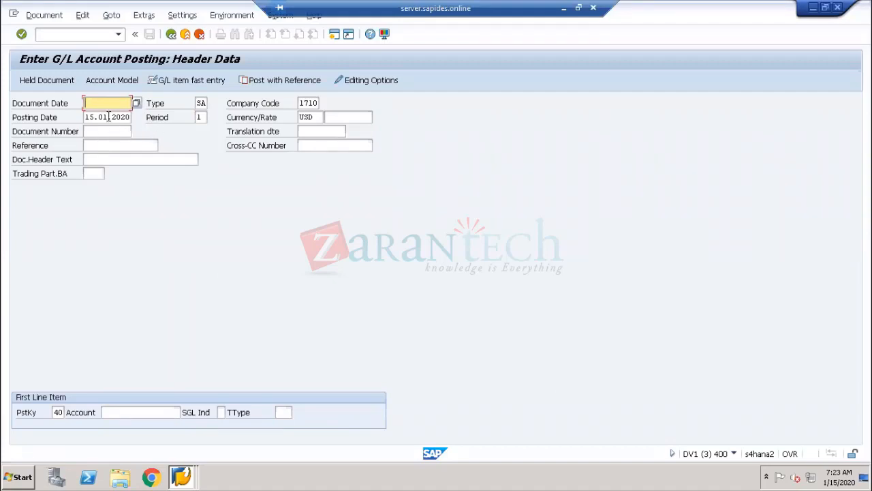
left_click(176, 120)
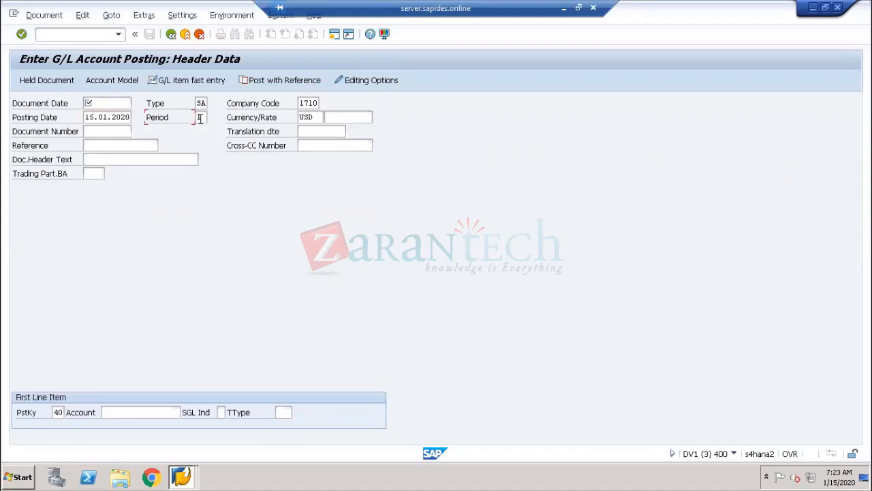
left_click(205, 117)
left_click(157, 120)
left_click(564, 9)
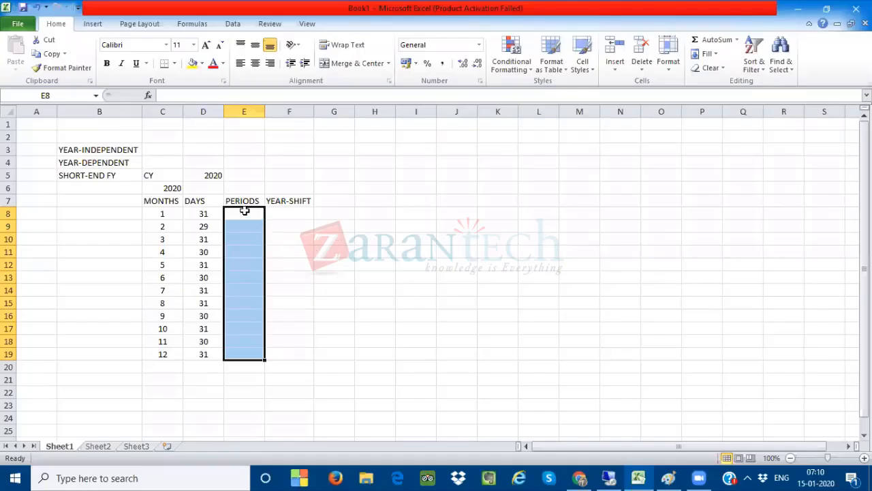
Copy the month numbers from C8:C19 into the PERIODS column starting at E8
left_click(169, 214)
left_click_drag(168, 213, 168, 350)
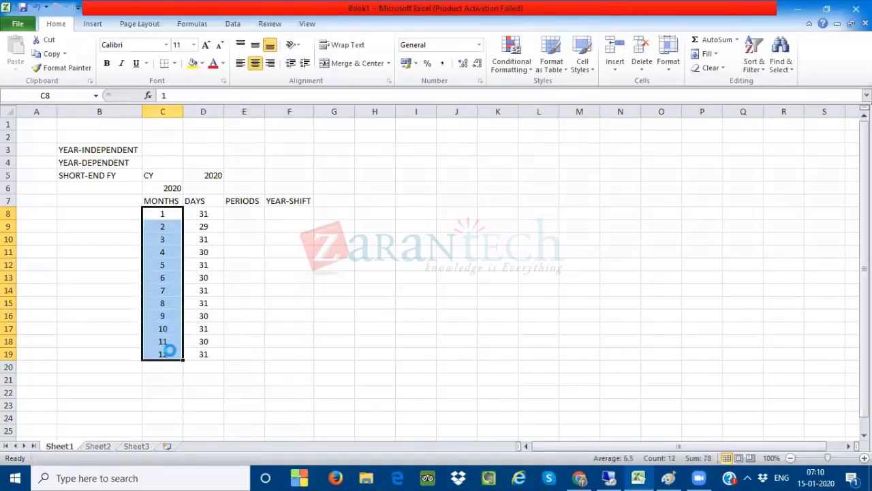
key("ctrl+c")
left_click(240, 213)
key("ctrl+v")
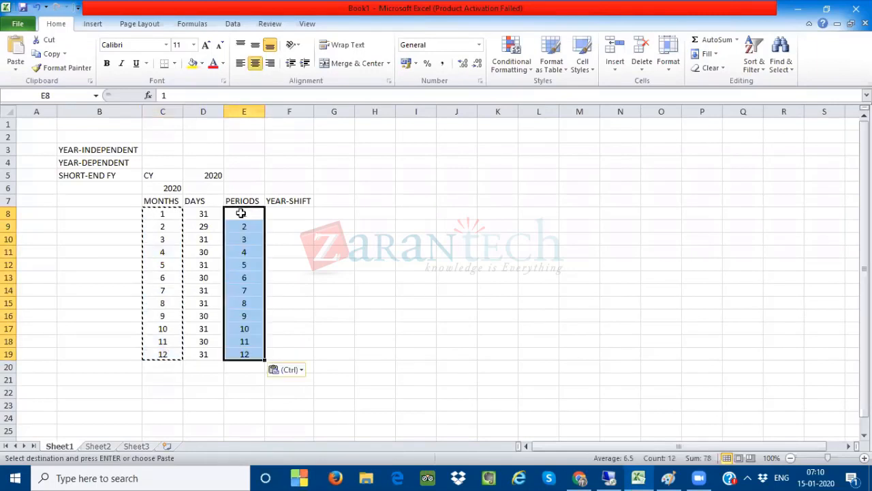
left_click(361, 246)
key("ctrl+Up")
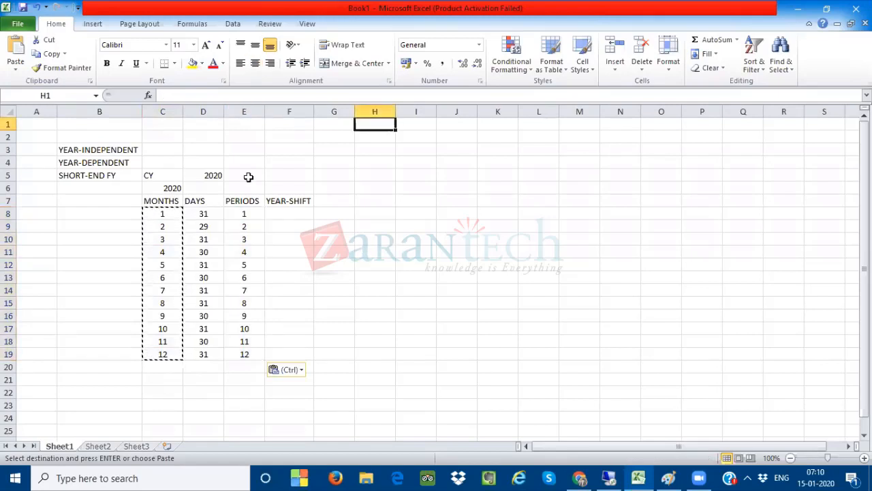
Enter the fiscal year span JAN-DEC in cell E3
double_click(232, 149)
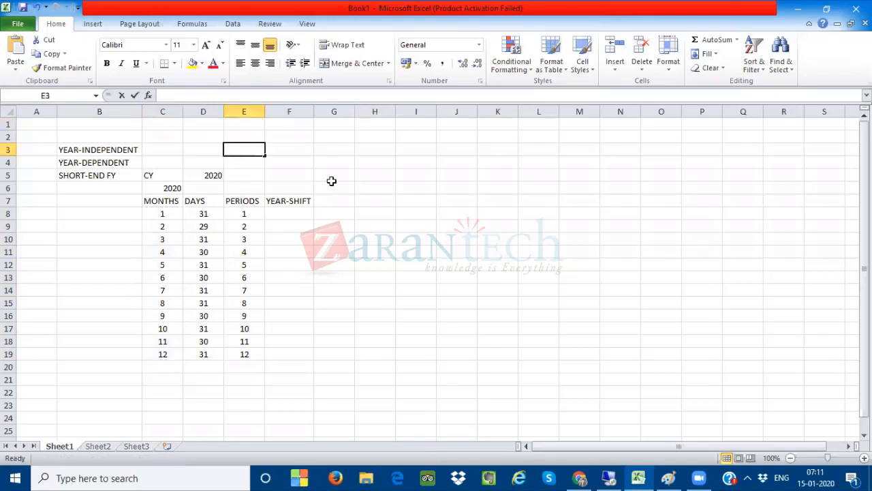
type("JAN")
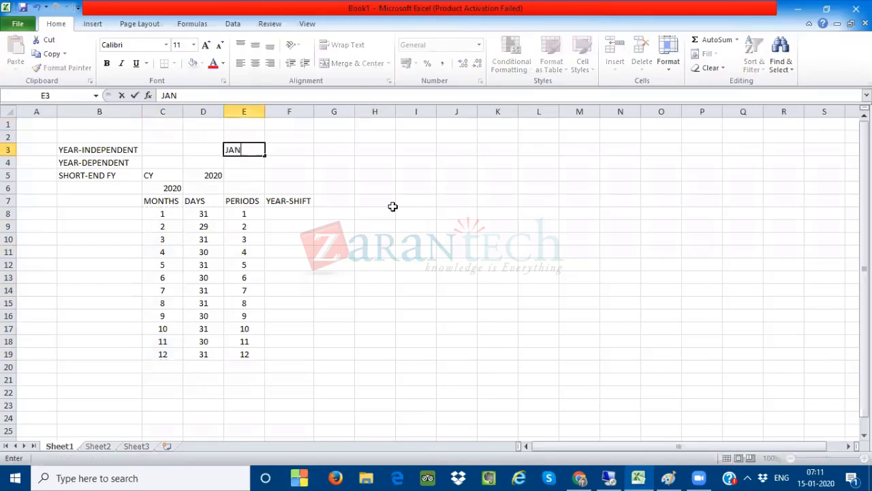
type("-DEC")
left_click(393, 205)
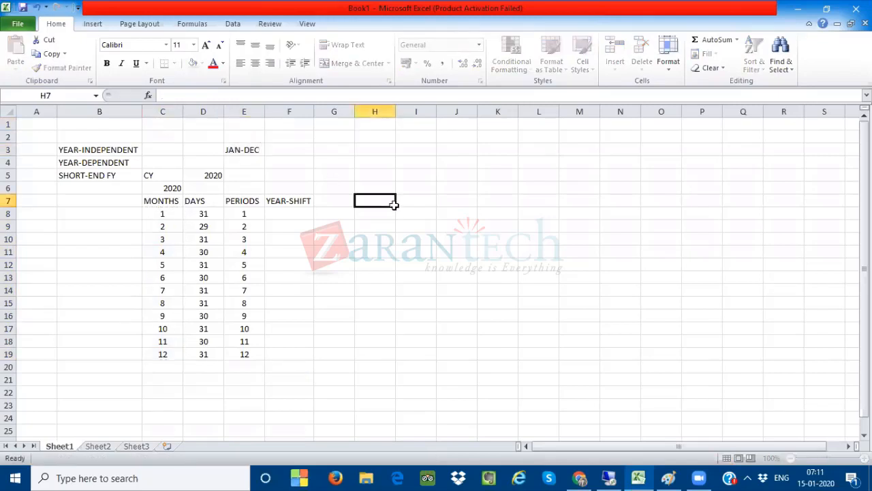
Compare the MONTHS, DAYS and PERIODS columns across rows 8 to 19
left_click(298, 211)
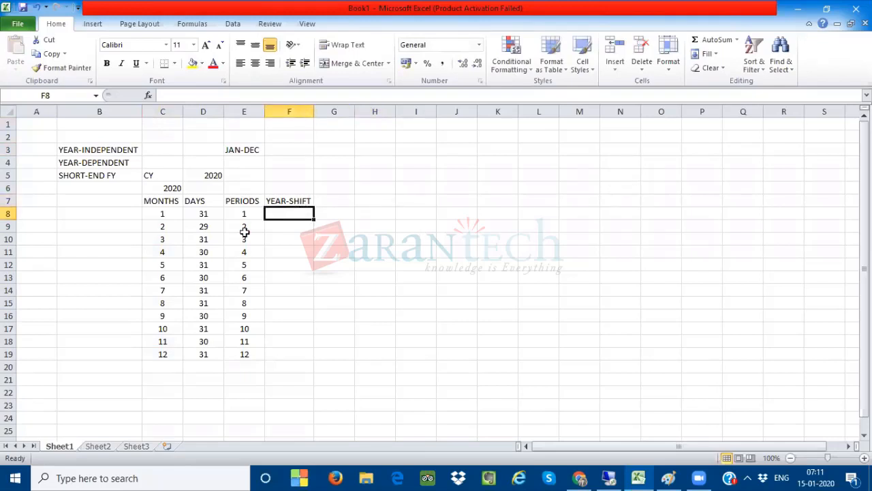
left_click_drag(240, 213, 246, 352)
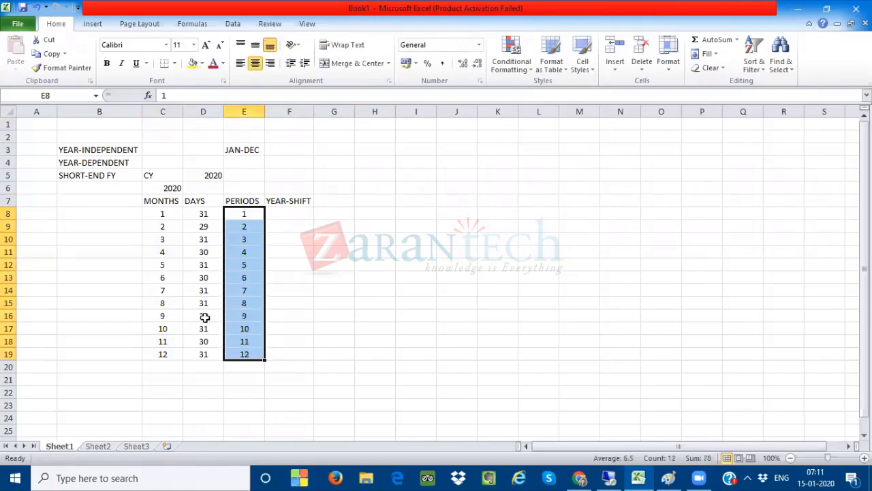
left_click_drag(174, 211, 171, 350)
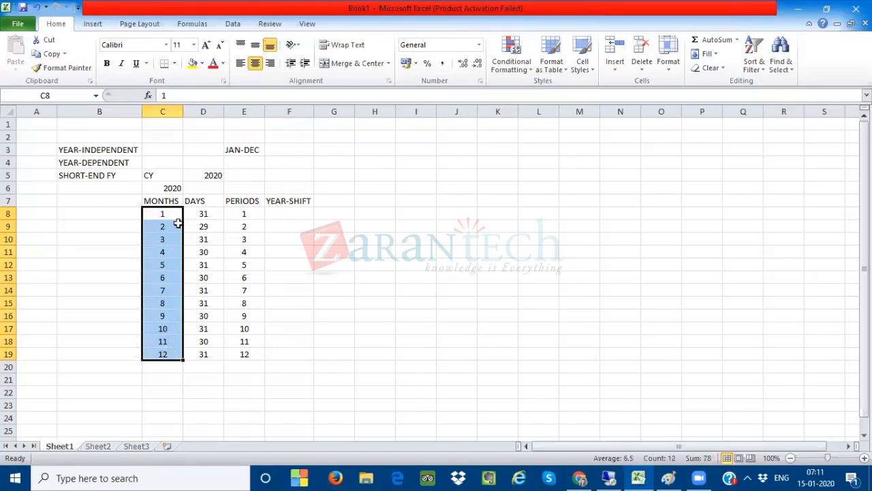
left_click_drag(241, 213, 246, 351)
left_click_drag(166, 215, 167, 351)
left_click(255, 213)
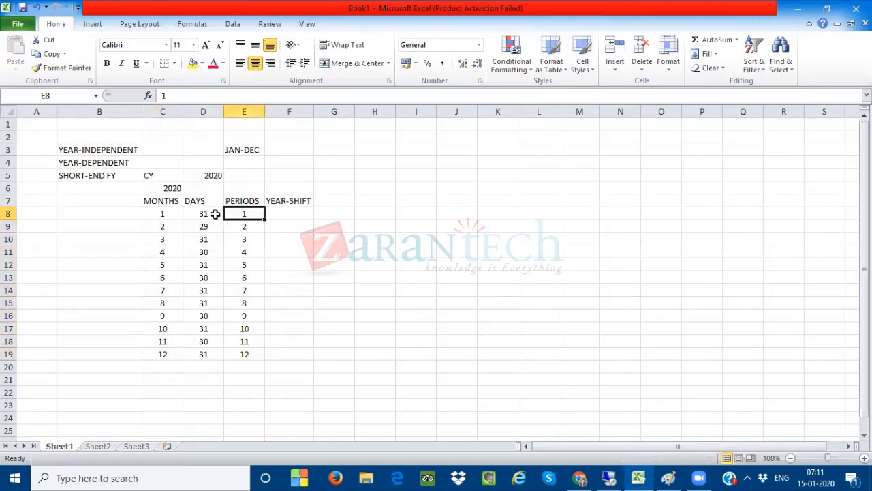
left_click_drag(213, 214, 205, 354)
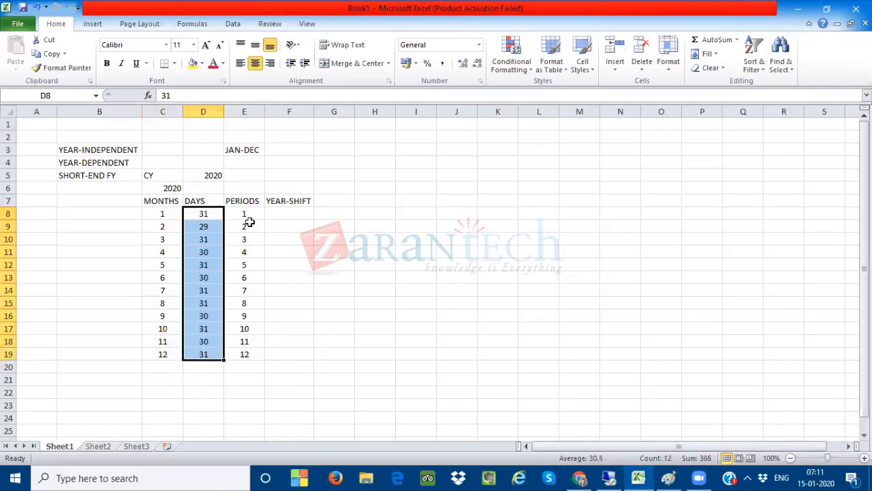
left_click_drag(249, 214, 246, 354)
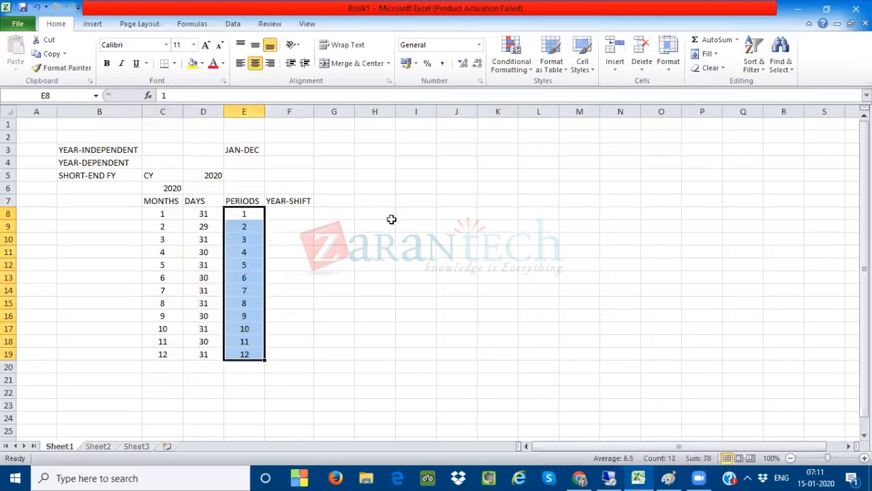
Enter 0 in F8 and copy it down the YEAR-SHIFT column through F19
left_click(288, 212)
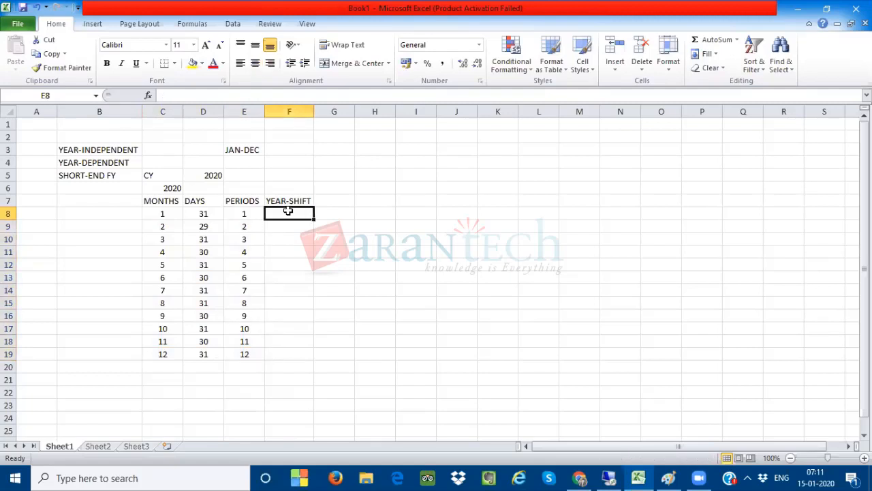
type("0")
left_click(303, 290)
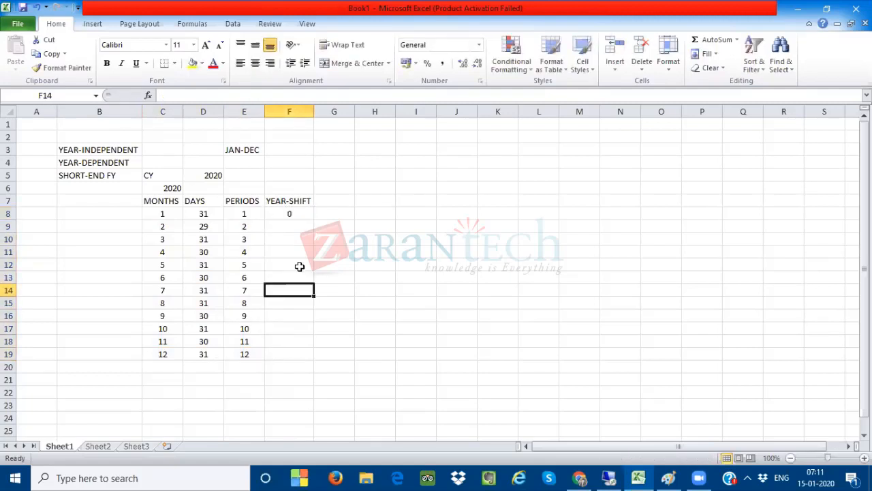
left_click(289, 215)
key("ctrl+c")
left_click_drag(289, 215, 277, 348)
key("ctrl+v")
left_click(409, 306)
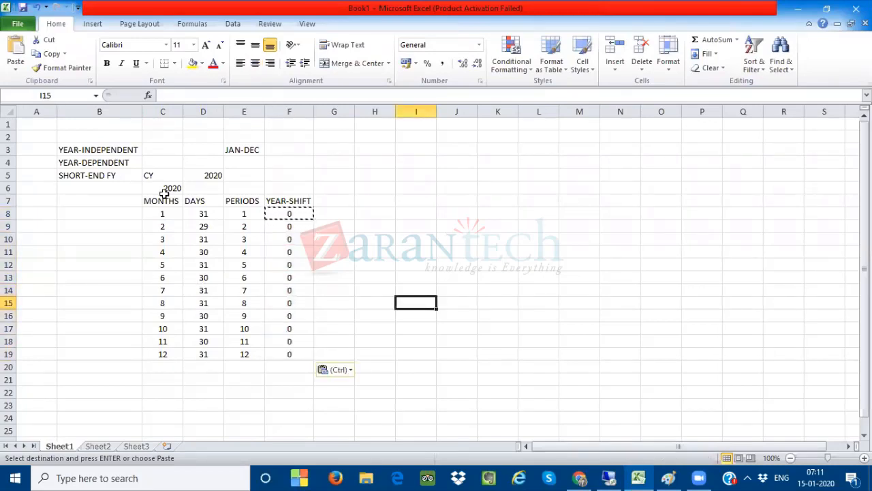
Apply all borders to the months, days, periods and year-shift table in C7:F19
left_click_drag(163, 199, 291, 353)
left_click(173, 64)
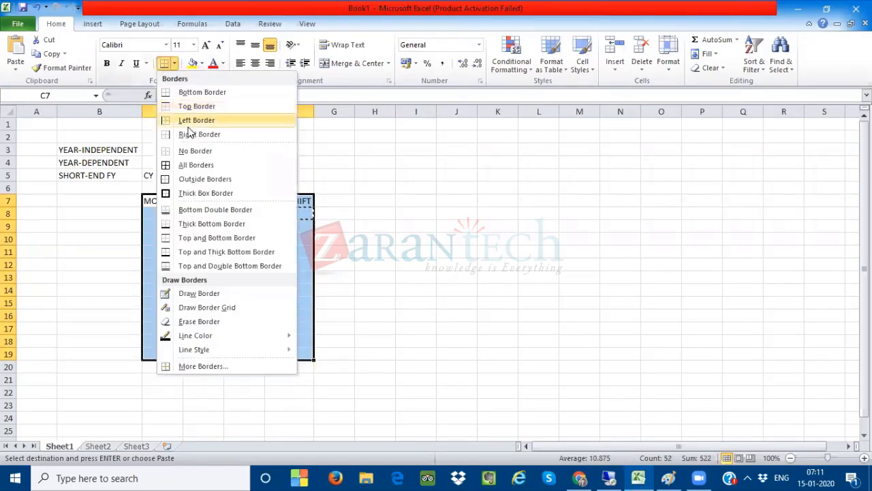
key("Return")
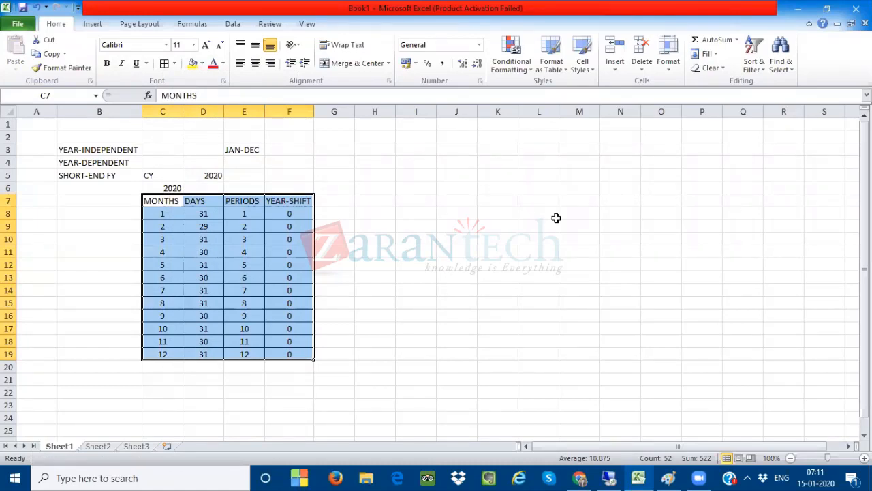
left_click(556, 218)
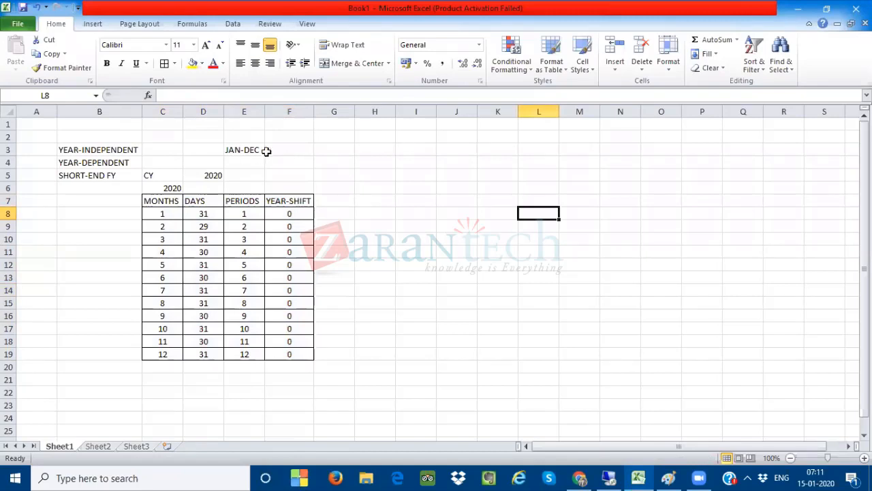
left_click(446, 149)
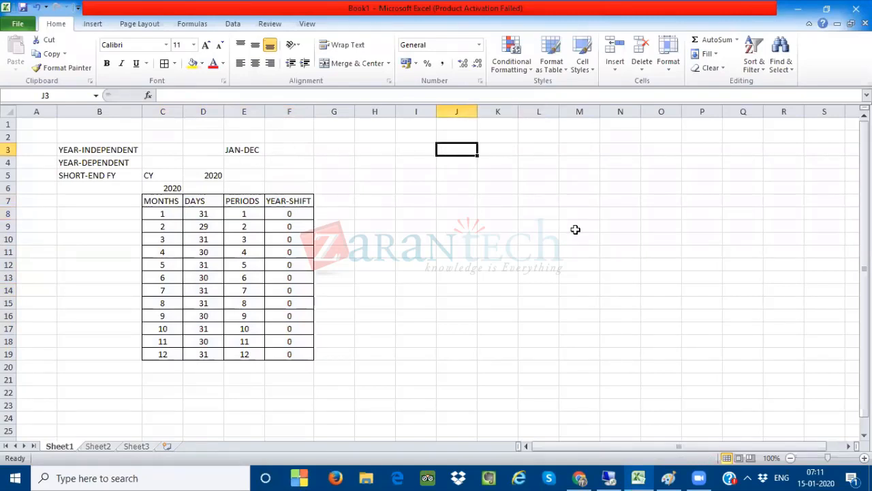
Enter the fiscal year span April-March in cell J3 and autofit column J to it
type("Ap")
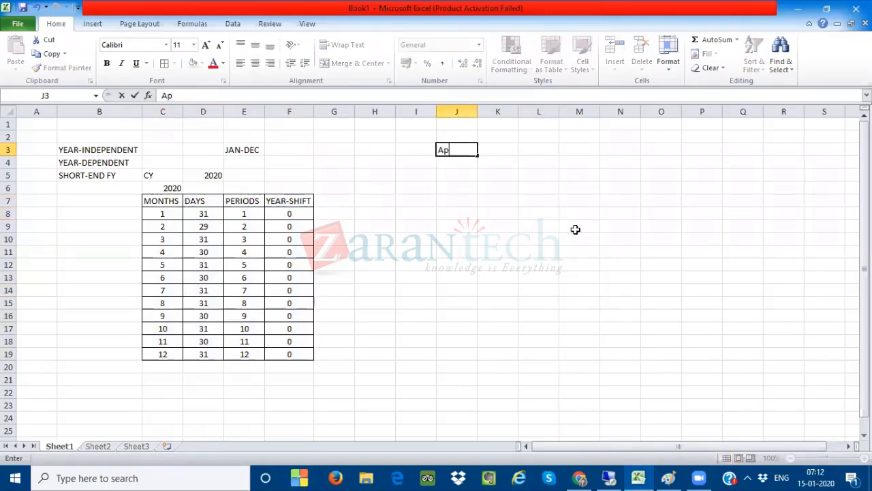
type("ril-March")
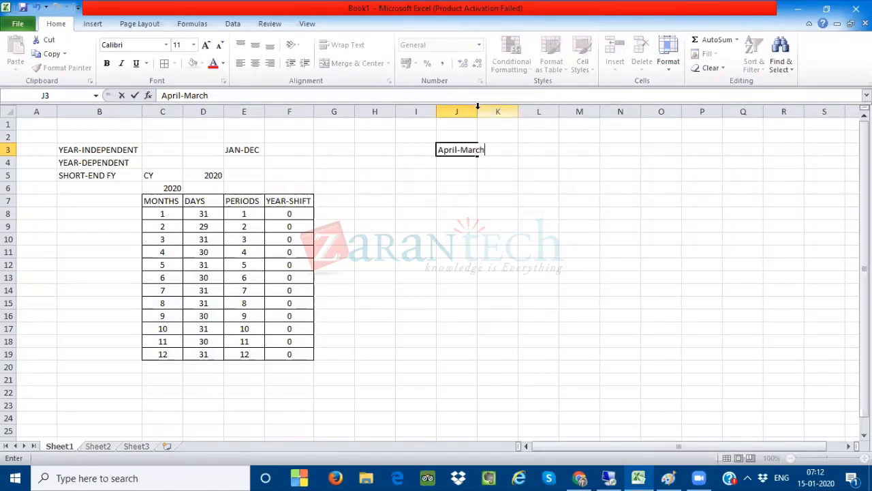
double_click(478, 106)
left_click(574, 218)
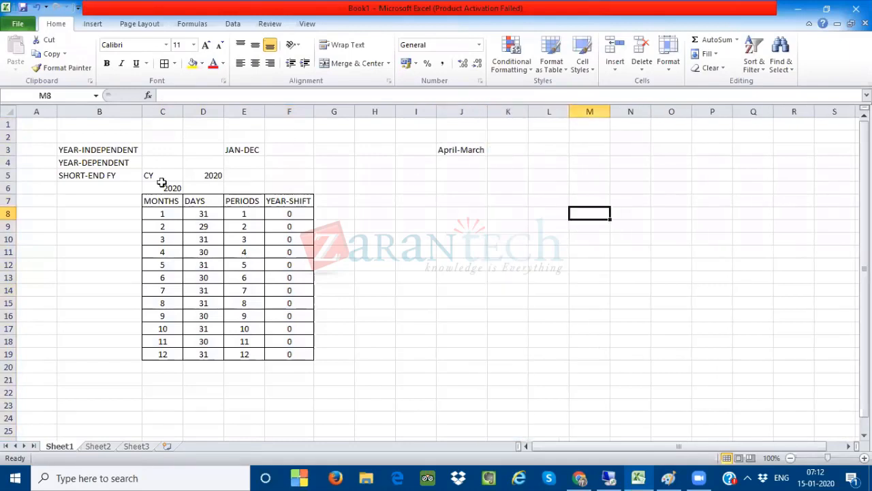
Copy the CY 2020 label from C5:D5 to I5:J5
left_click_drag(162, 175, 201, 175)
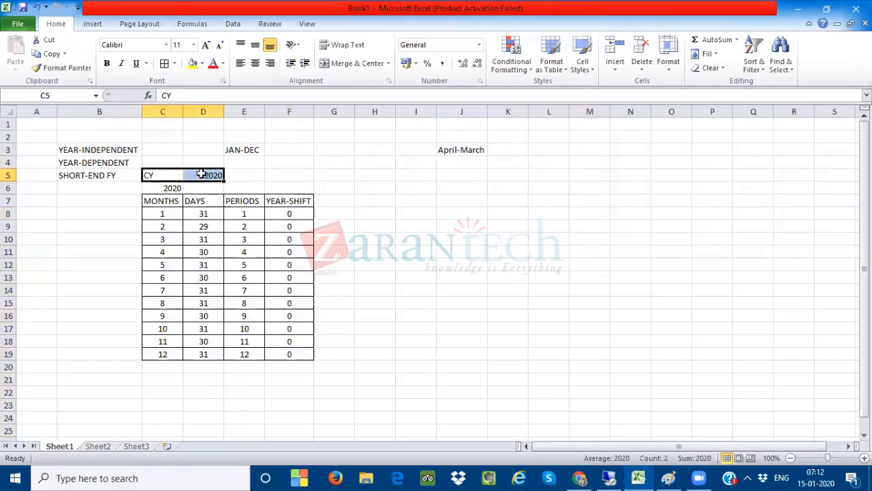
key("ctrl+c")
left_click(417, 174)
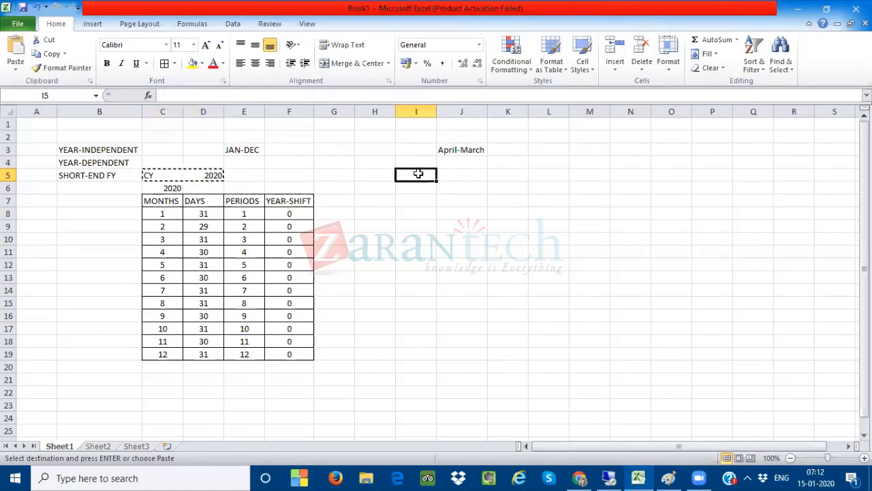
key("ctrl+v")
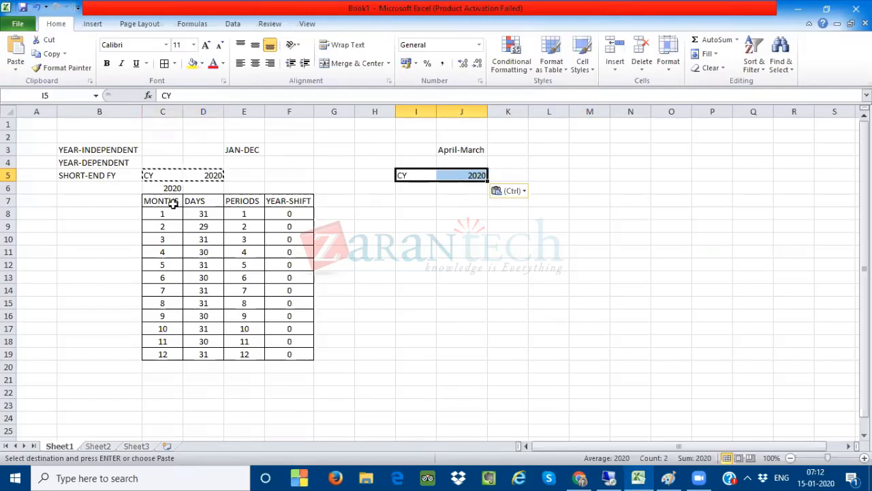
Copy the months, days, periods and year-shift table from C7:F19 to I7 and enter 2020 above it in I6
left_click_drag(173, 203, 293, 350)
key("ctrl+c")
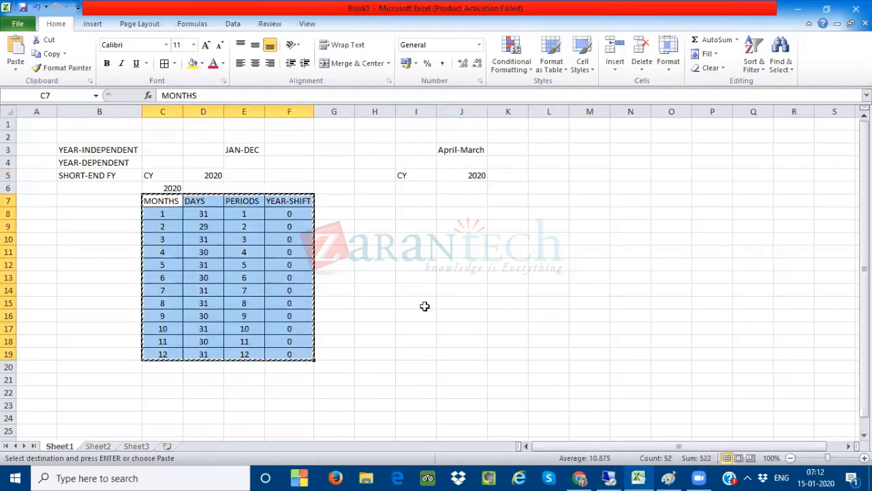
left_click(415, 200)
key("ctrl+v")
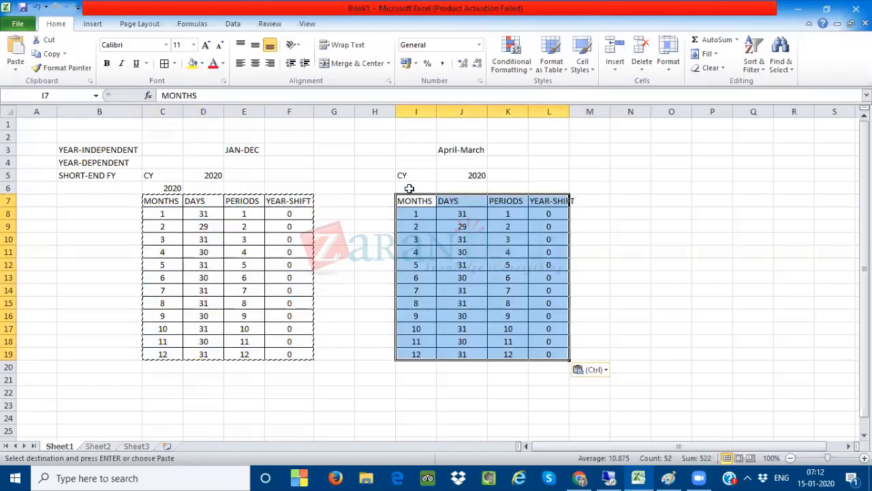
left_click(410, 187)
type("2020")
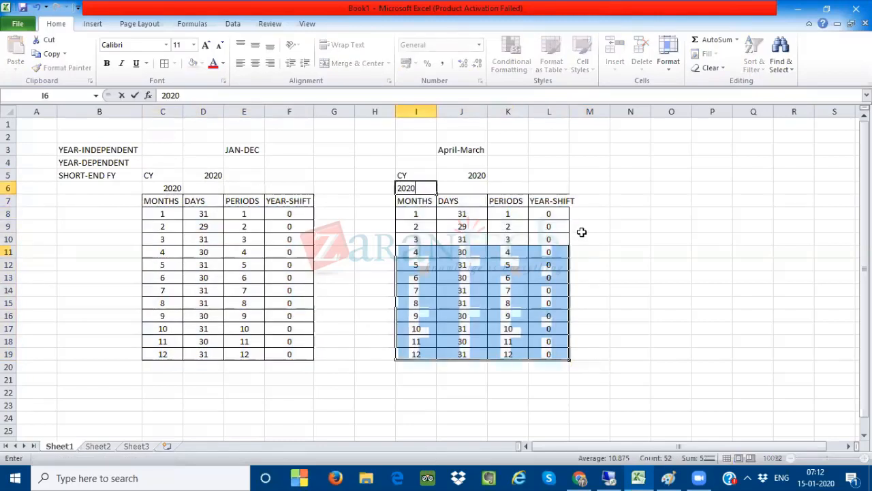
Clear the PERIODS and YEAR-SHIFT values in K8:L19 of the April-March table
left_click(525, 218)
left_click_drag(526, 218, 555, 350)
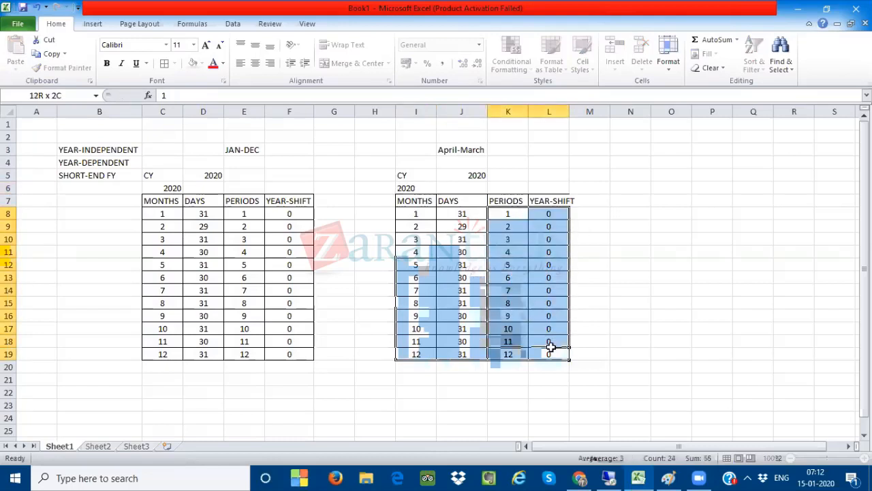
key("Delete")
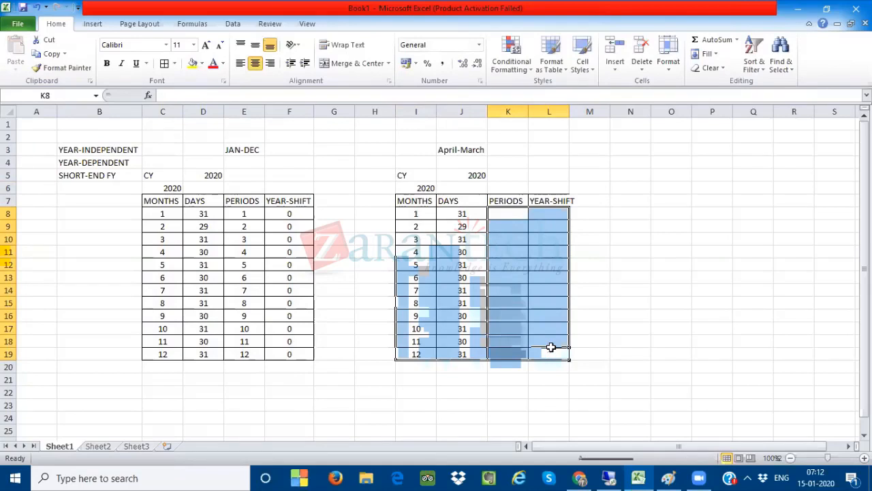
left_click(677, 296)
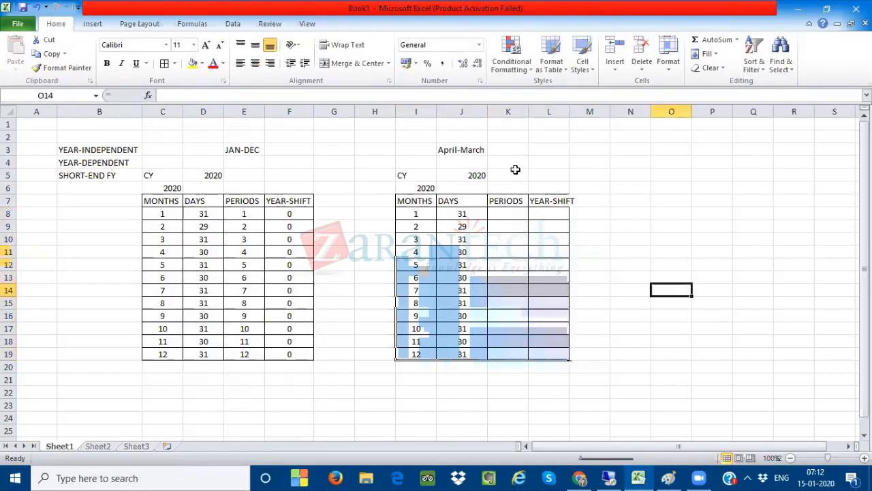
Fill the month 4 cell I11 in the April-March table with yellow
left_click(471, 152)
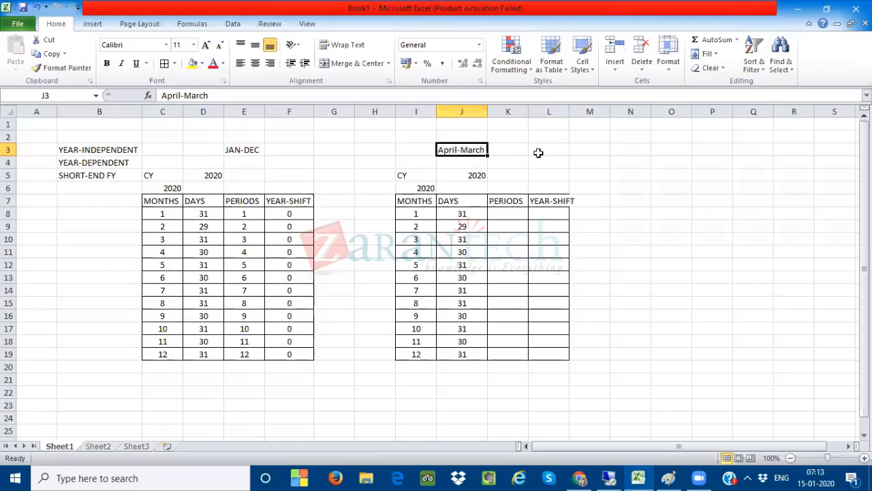
left_click(415, 251)
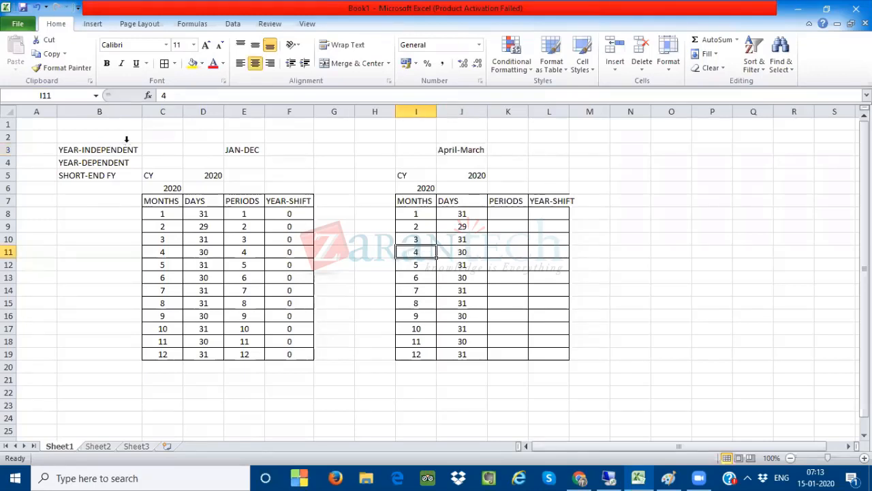
left_click(193, 63)
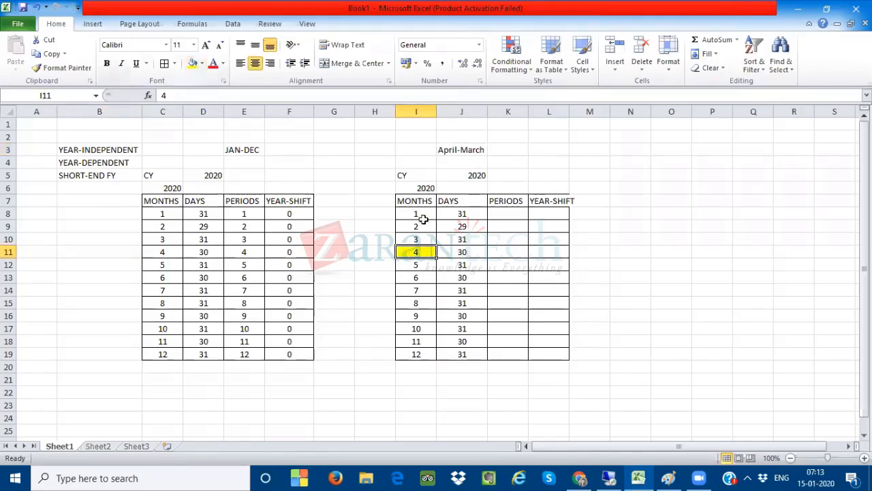
Fill K11:K19 with periods 1 to 9 by copying E8:E16 from the JAN-DEC table
left_click(505, 254)
type("1")
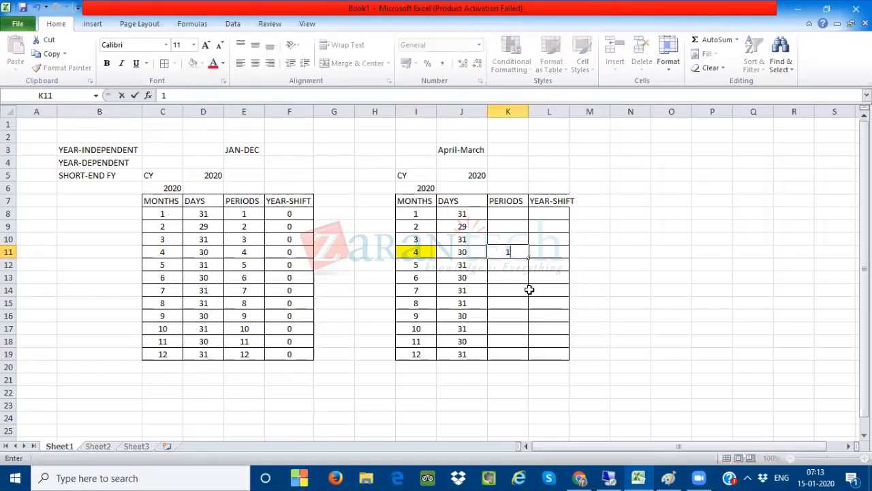
left_click(244, 215)
left_click_drag(244, 215, 250, 310)
key("ctrl+c")
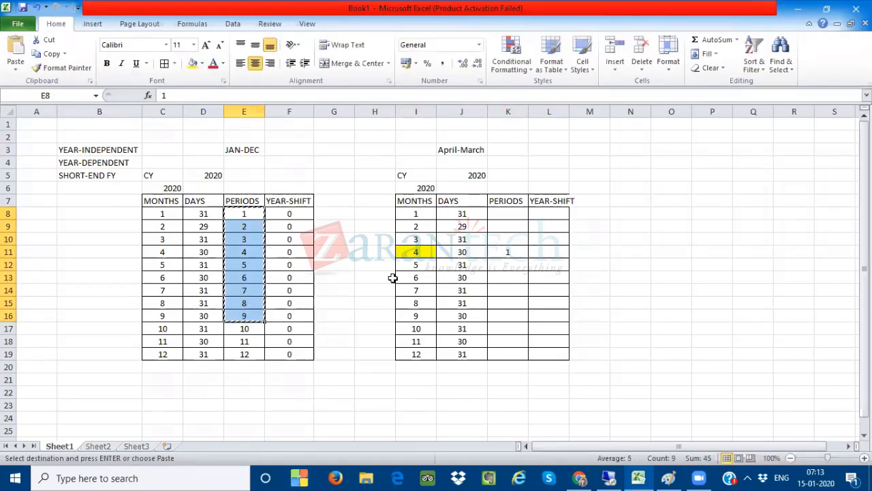
left_click(493, 252)
key("ctrl+v")
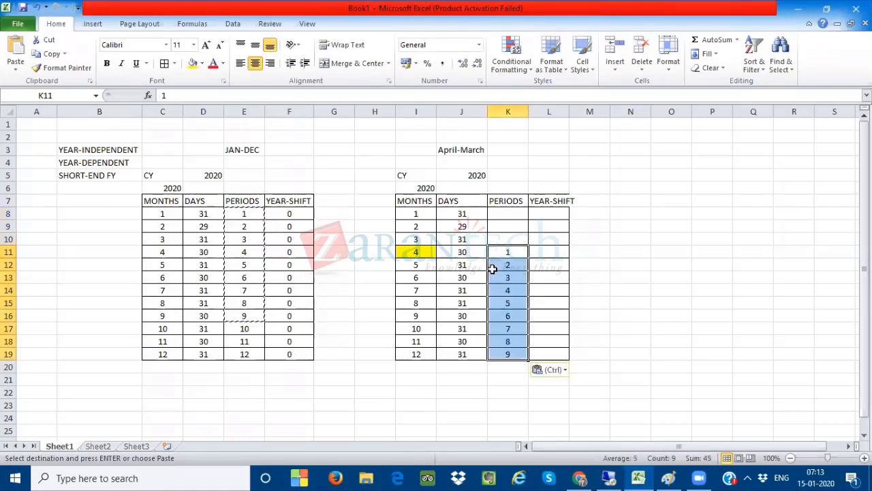
left_click(654, 276)
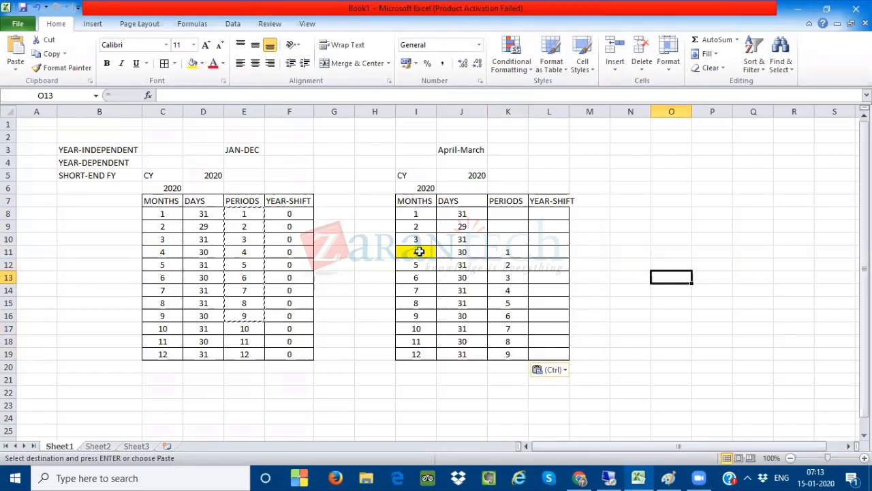
Examine how months 4 to 12 map to the periods in rows 11 to 19 of the April-March table
left_click_drag(416, 252, 533, 251)
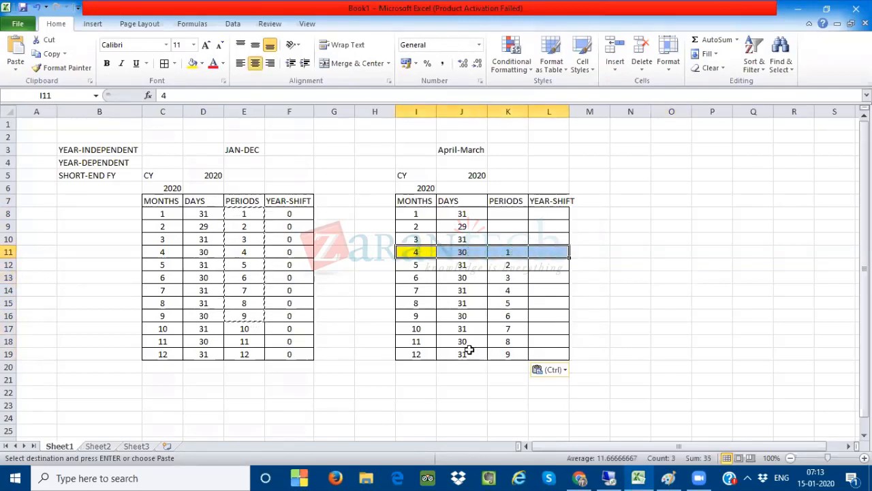
left_click(415, 355)
left_click_drag(436, 355, 545, 357)
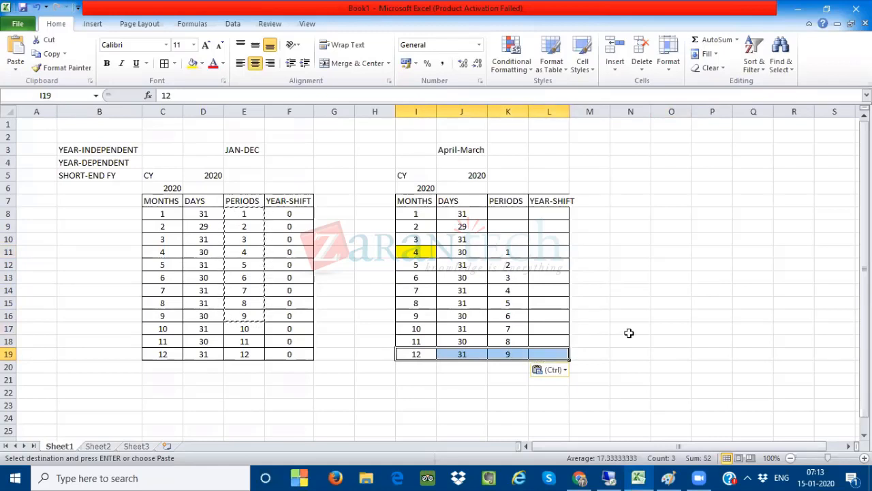
left_click(523, 256)
left_click(521, 265)
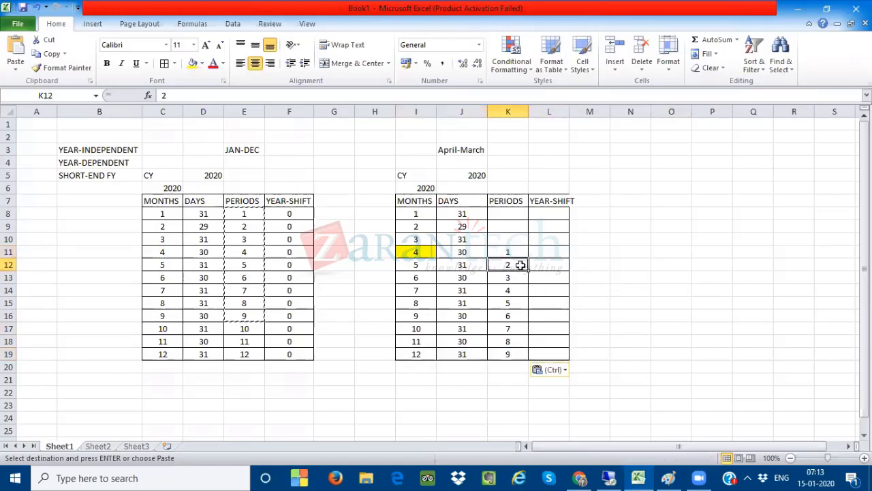
left_click(522, 276)
left_click(519, 292)
left_click(518, 303)
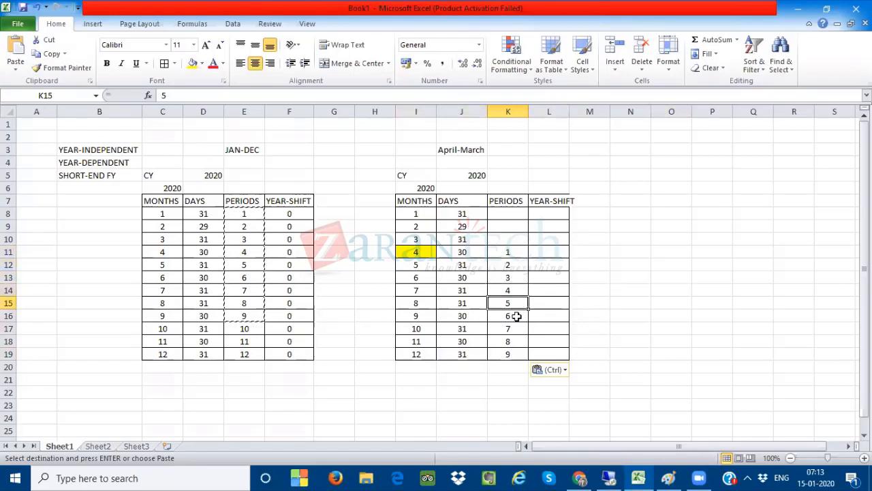
left_click(518, 317)
left_click(515, 329)
left_click(516, 342)
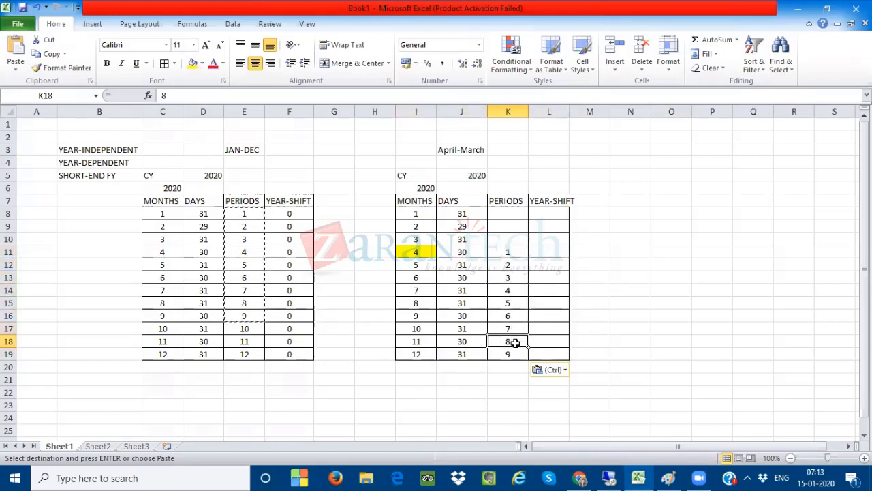
left_click(512, 354)
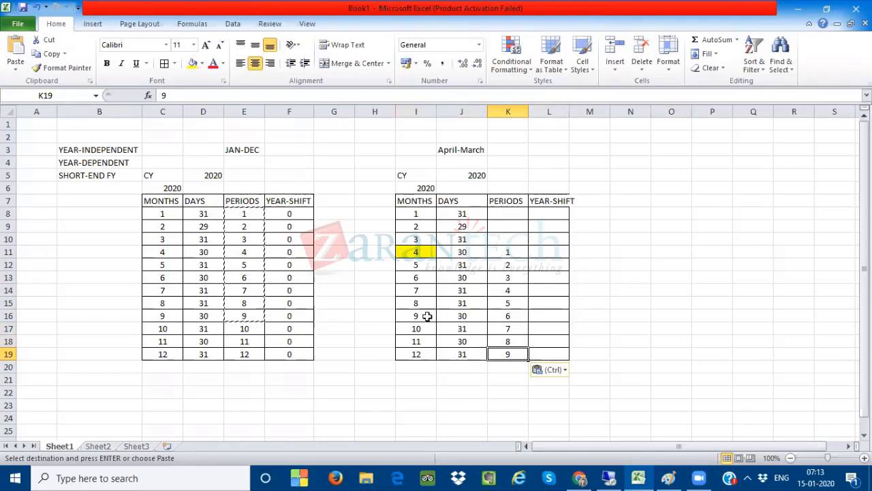
left_click(422, 355)
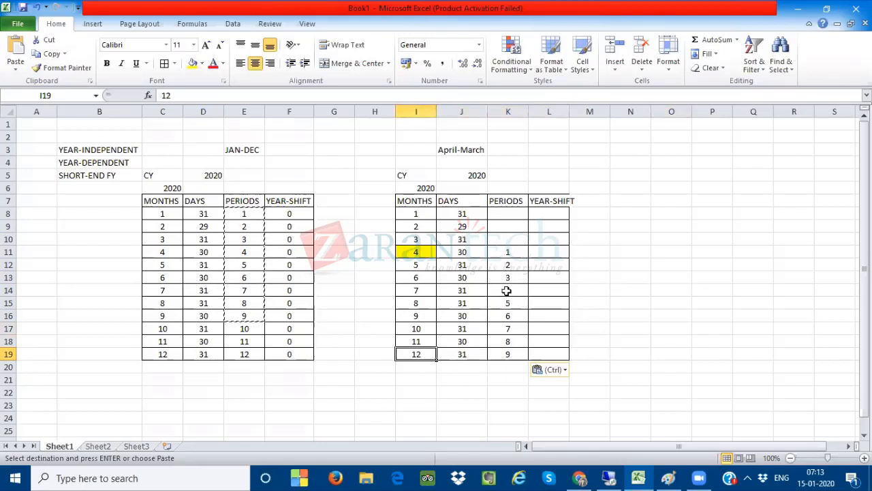
left_click(510, 350)
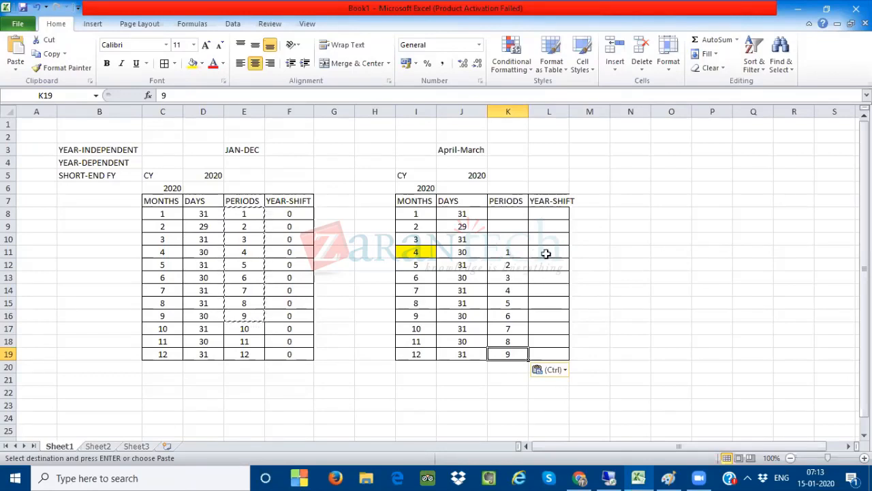
left_click_drag(510, 255, 511, 352)
Fill the YEAR-SHIFT cells L11:L19 with 0 for months 4 to 12 and autofit column L
left_click_drag(287, 265, 298, 349)
key("ctrl+c")
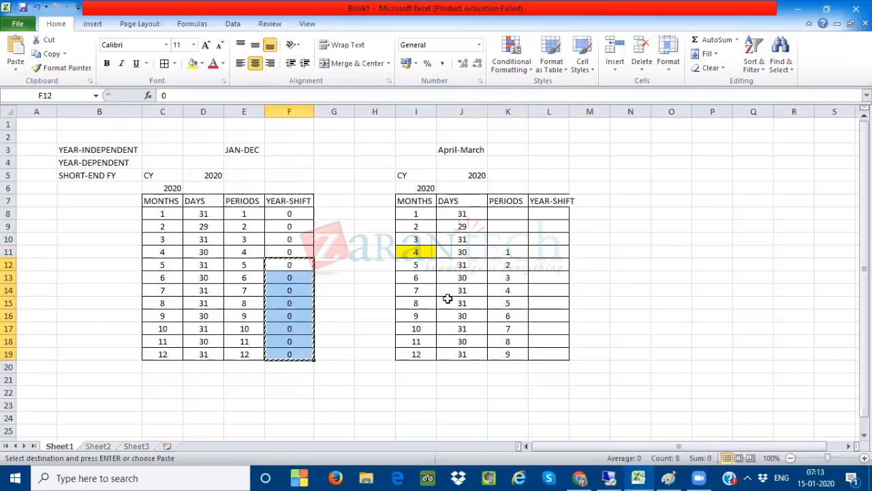
left_click(550, 250)
key("ctrl+v")
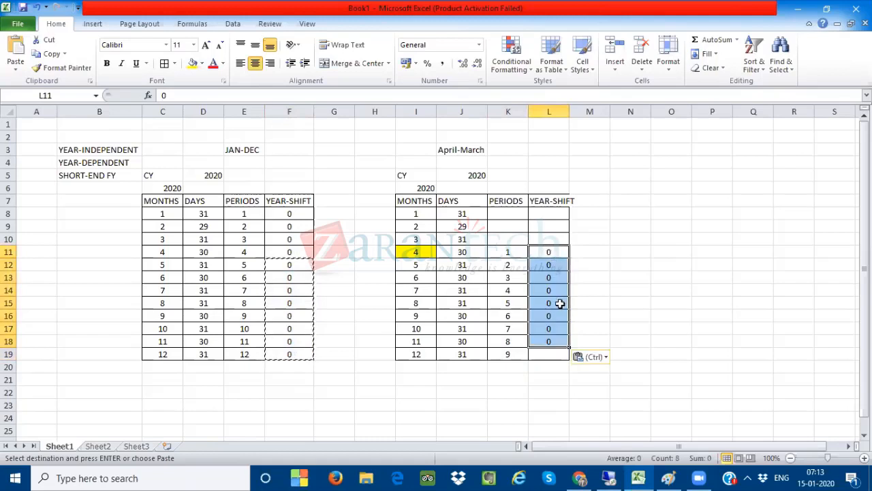
left_click(538, 355)
type("0")
left_click(645, 301)
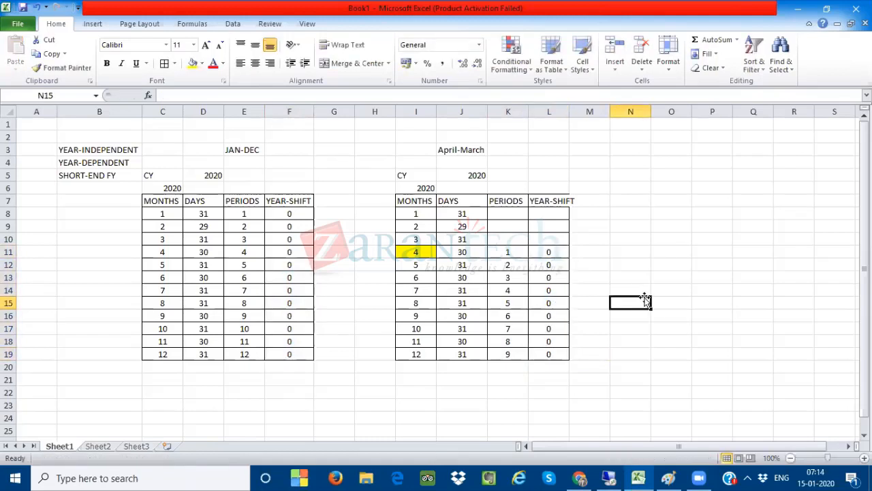
double_click(569, 111)
left_click_drag(419, 250, 560, 354)
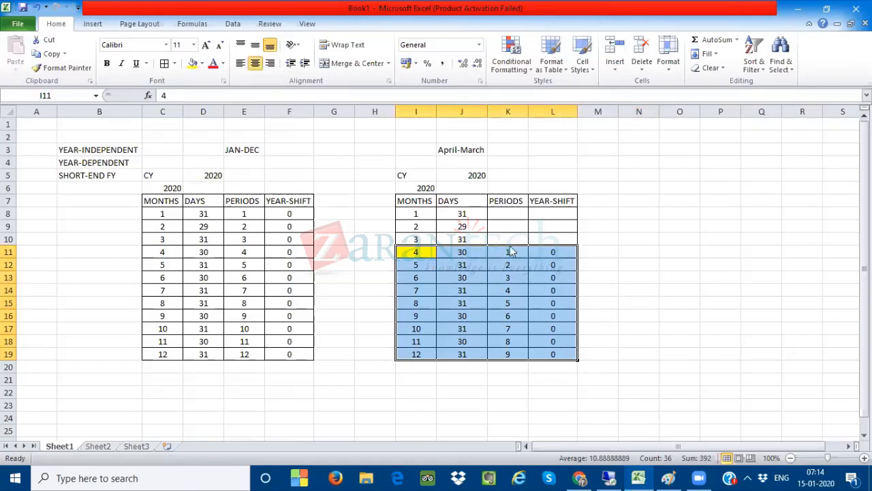
left_click_drag(510, 252, 512, 354)
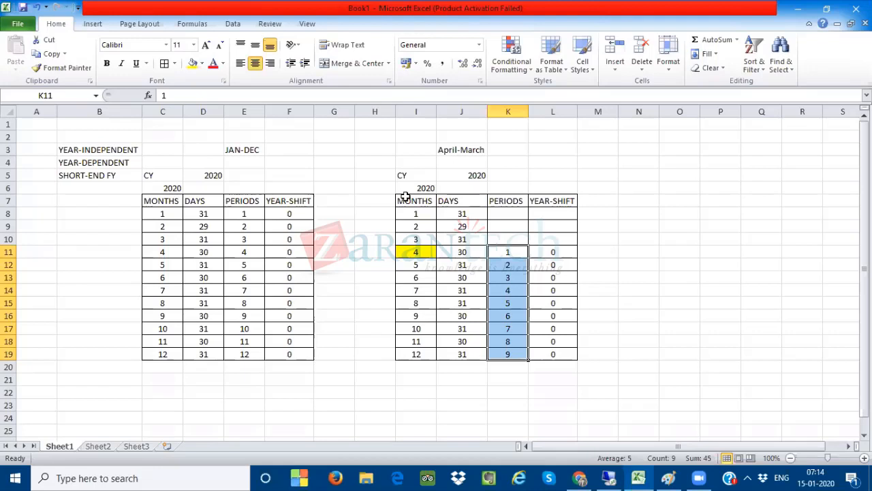
Copy the MONTHS and DAYS columns from I7:J19 to N7:O19
left_click_drag(405, 196, 445, 350)
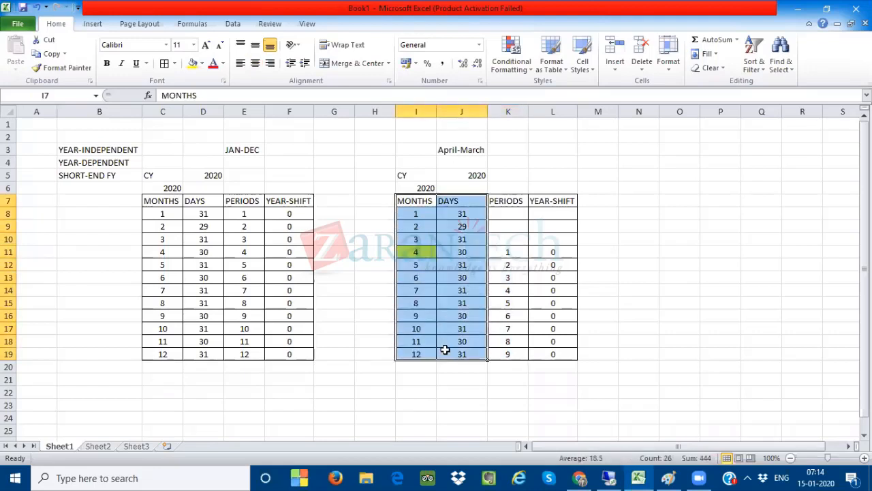
key("ctrl+c")
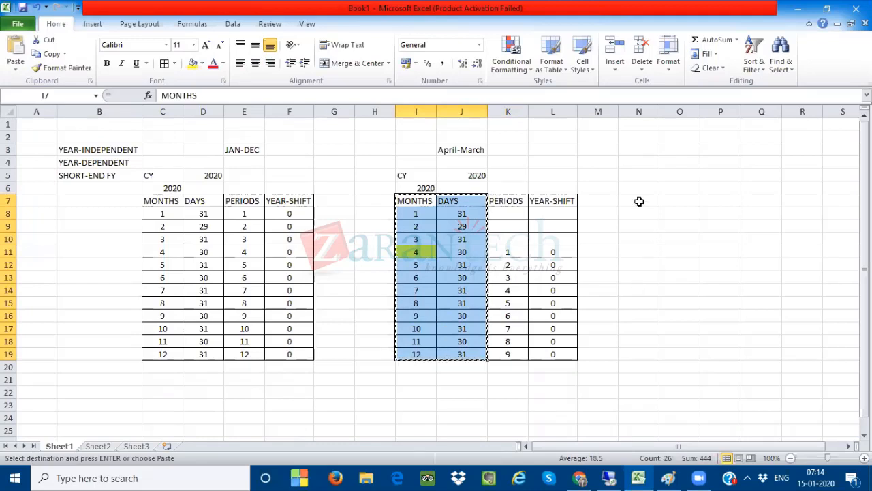
left_click(637, 200)
key("ctrl+v")
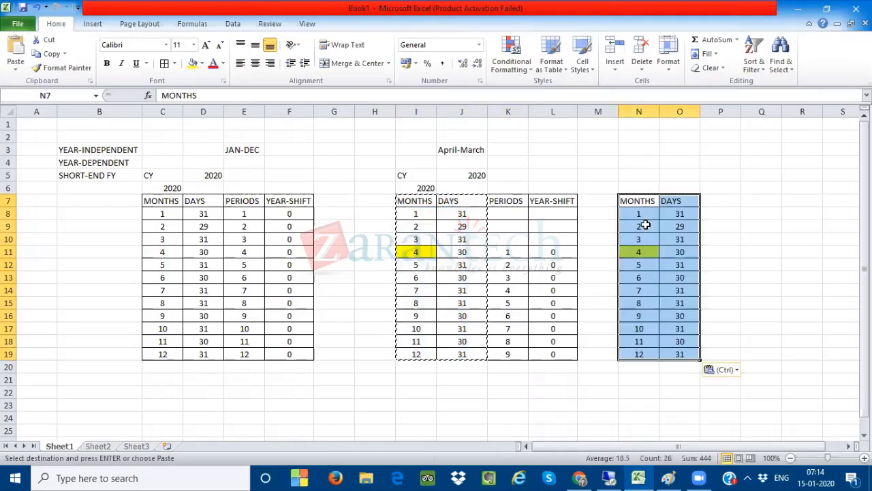
Enter the year 2021 in N6 above the copied MONTHS and DAYS columns
left_click(634, 184)
type("2021")
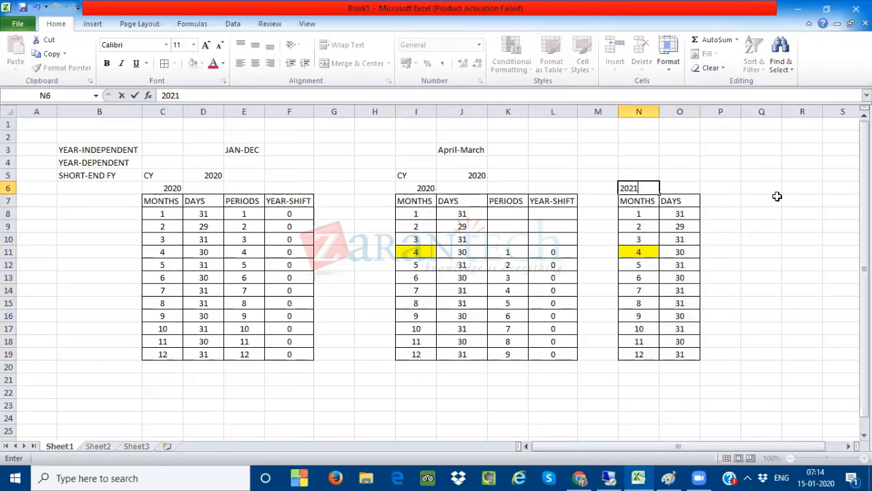
left_click(776, 196)
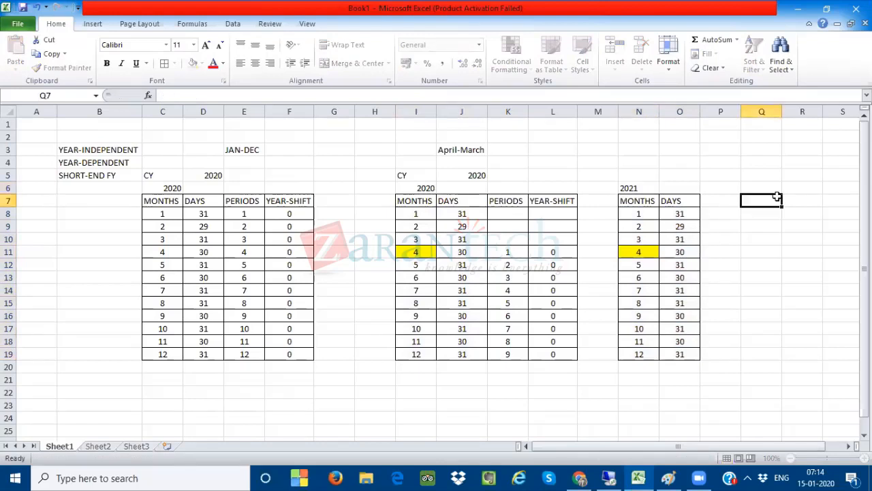
Copy the PERIODS and YEAR-SHIFT block K7:L10 to P7:Q10 and widen column Q to fit its header
left_click(521, 199)
left_click_drag(536, 201, 558, 242)
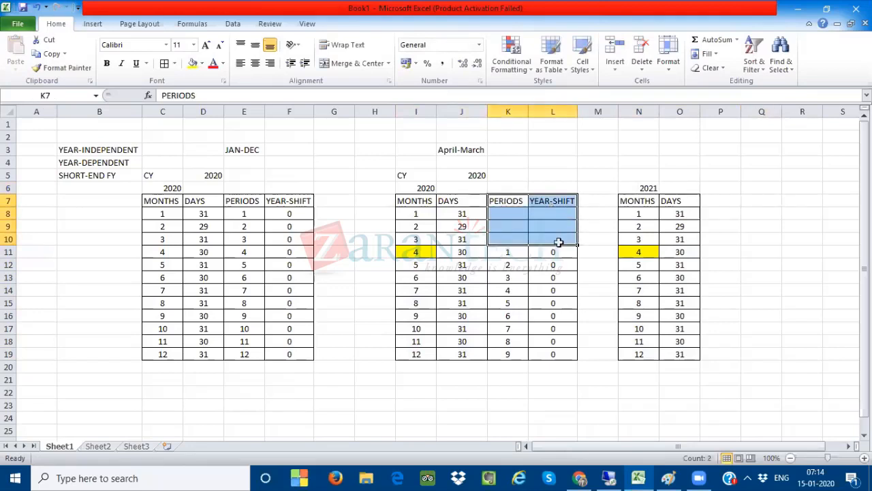
key("ctrl+c")
left_click(722, 200)
key("ctrl+v")
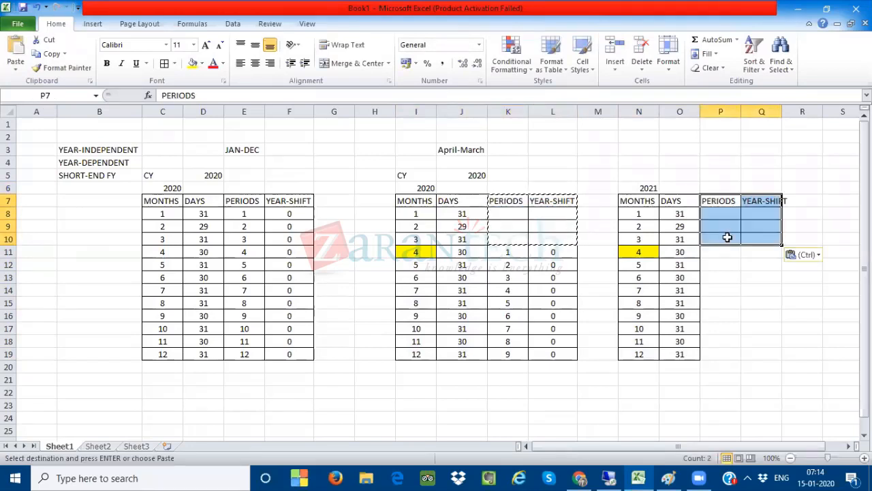
left_click(726, 293)
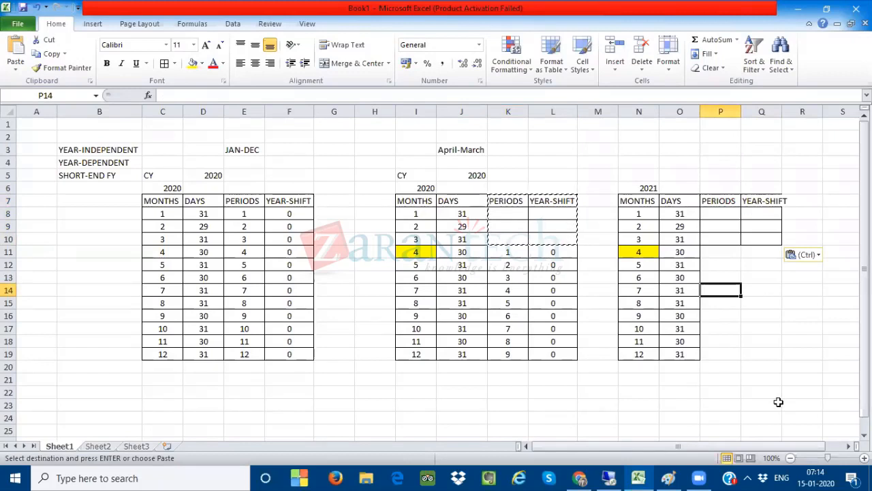
left_click(782, 112)
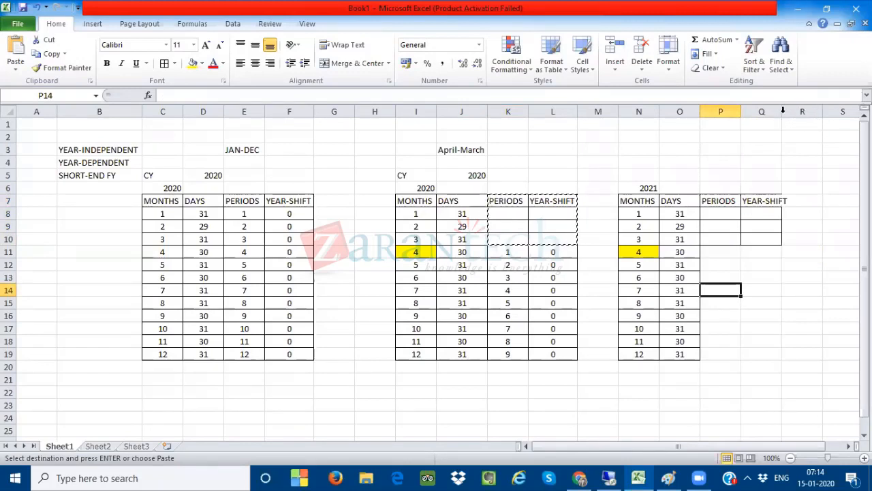
left_click_drag(782, 111, 790, 111)
left_click(808, 291)
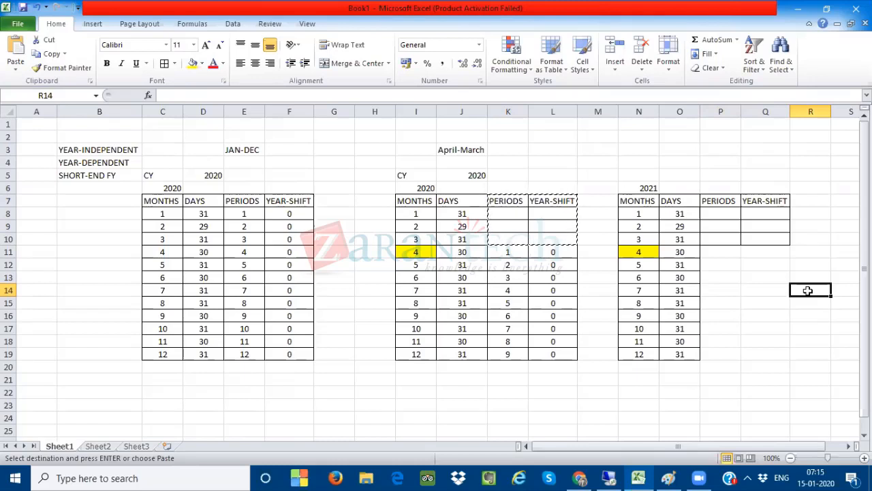
Enter periods 10, 11 and 12 in P8:P10 for months 1 to 3 of 2021
left_click(637, 213)
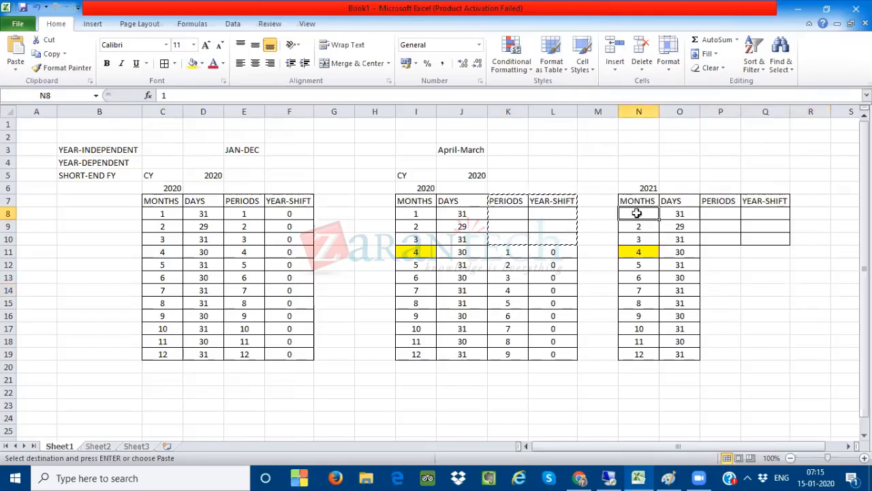
left_click_drag(637, 213, 637, 352)
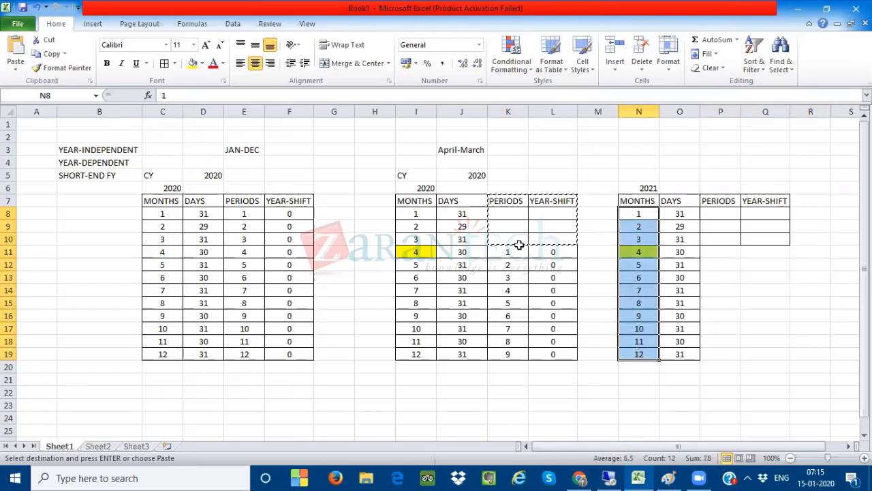
left_click(715, 212)
type("10")
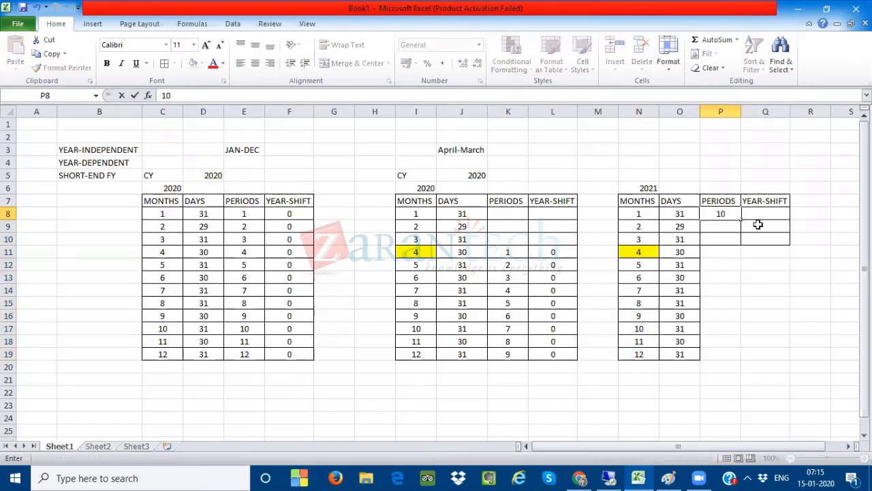
left_click(726, 230)
type("11")
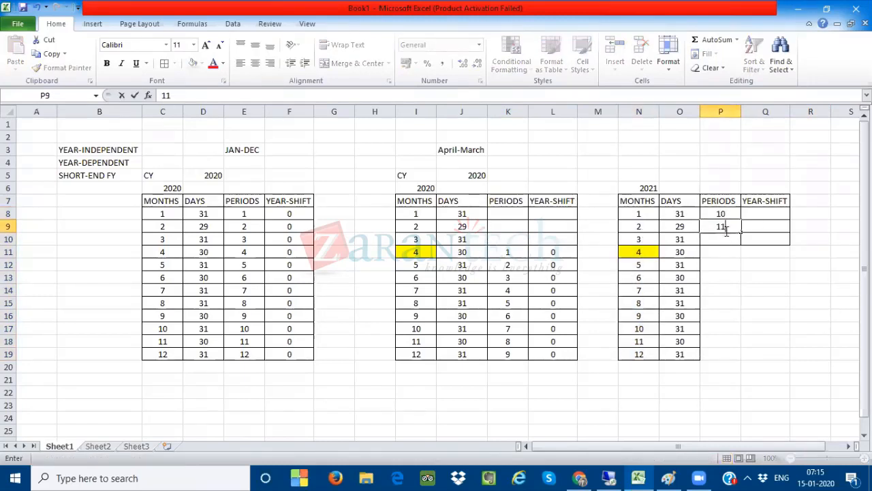
left_click(723, 236)
type("12")
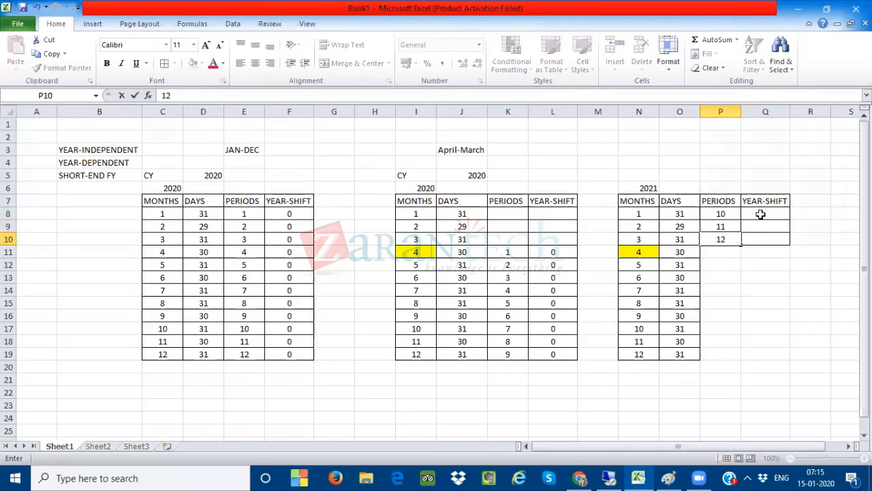
Enter a YEAR-SHIFT of -1 in Q8:Q10 for months 1 to 3 of 2021
left_click(759, 214)
type("-1")
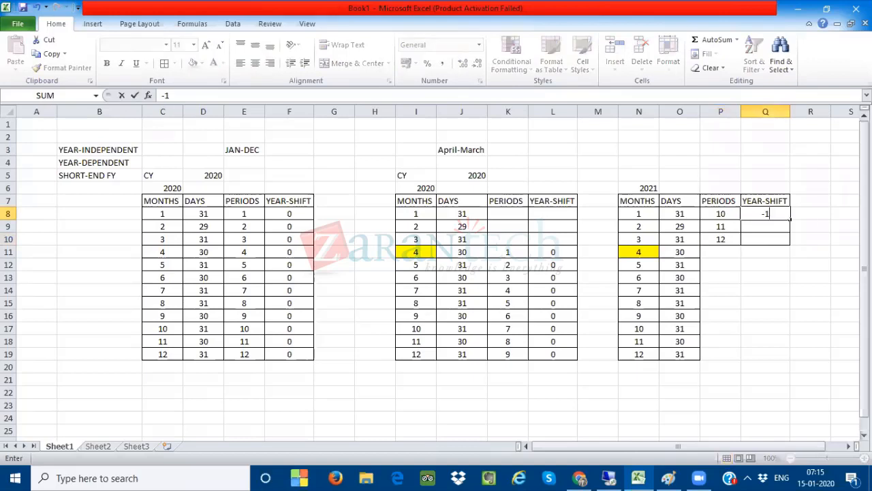
left_click(758, 222)
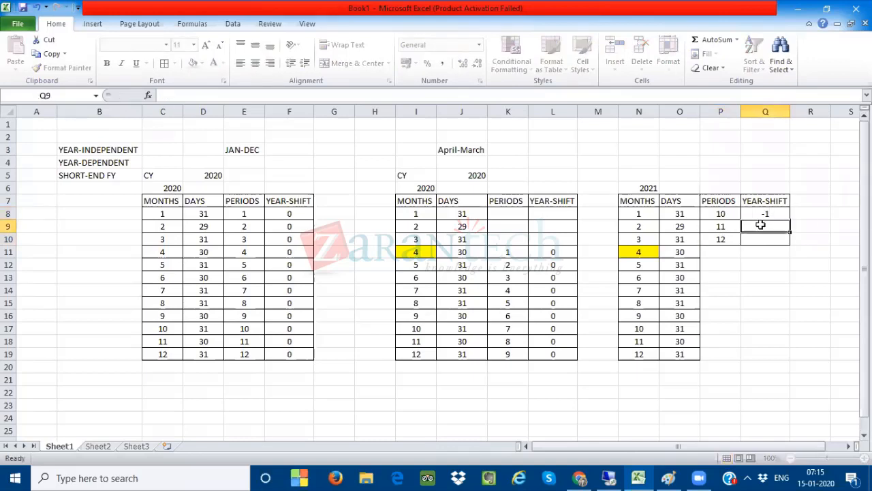
type("-1")
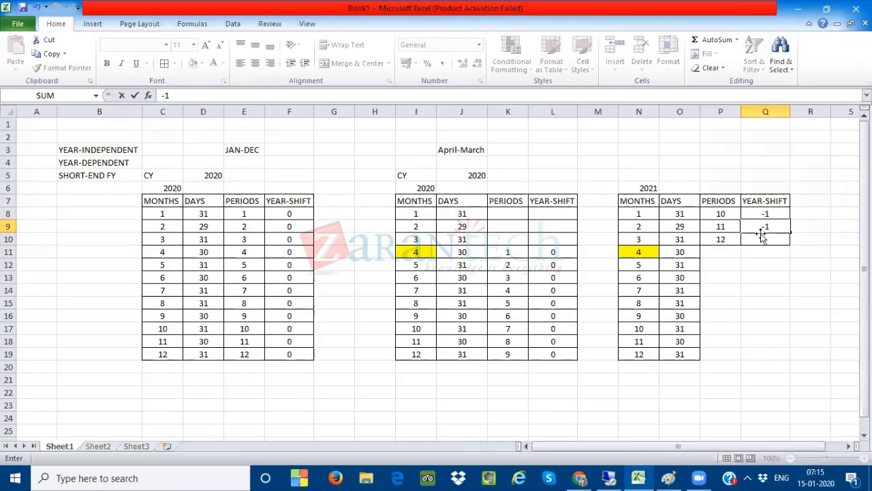
left_click(760, 238)
type("-1")
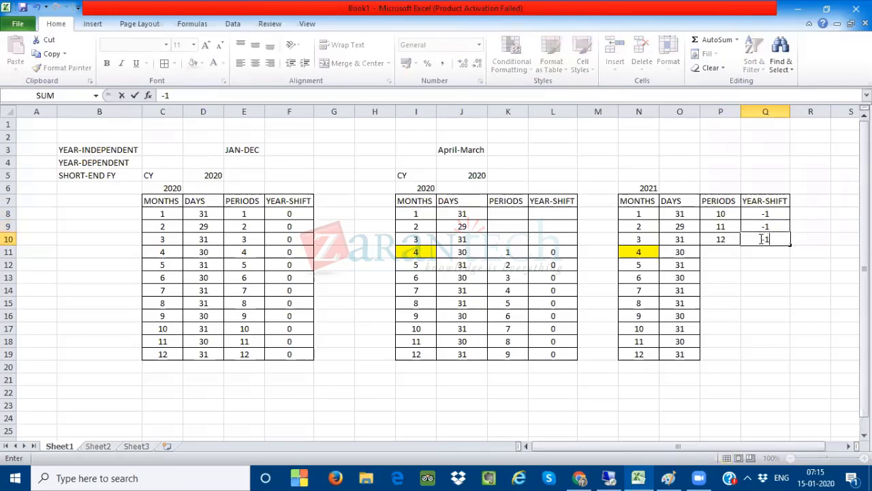
left_click(775, 310)
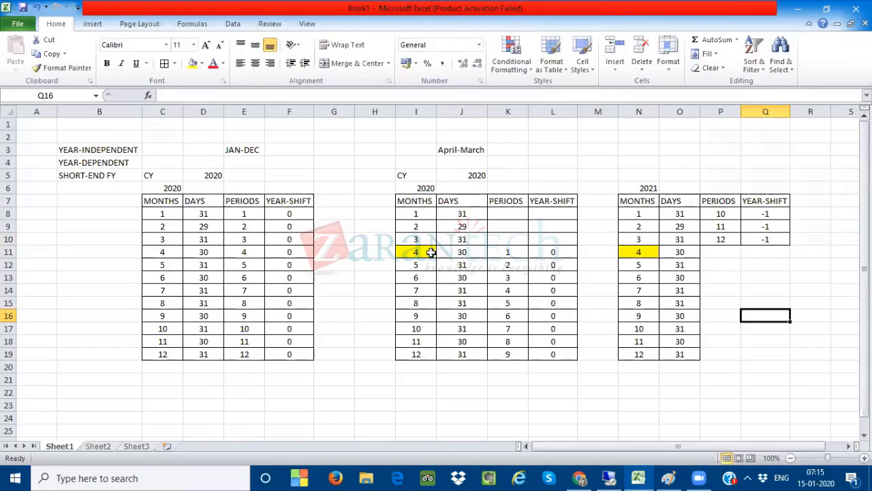
Label the April-March fiscal year as 2020-21 in K3
left_click_drag(425, 252, 555, 354)
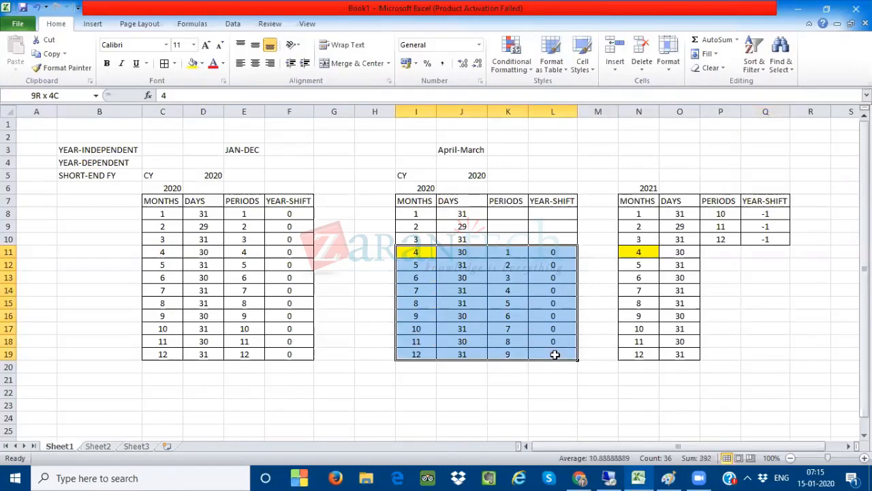
left_click_drag(638, 214, 761, 239)
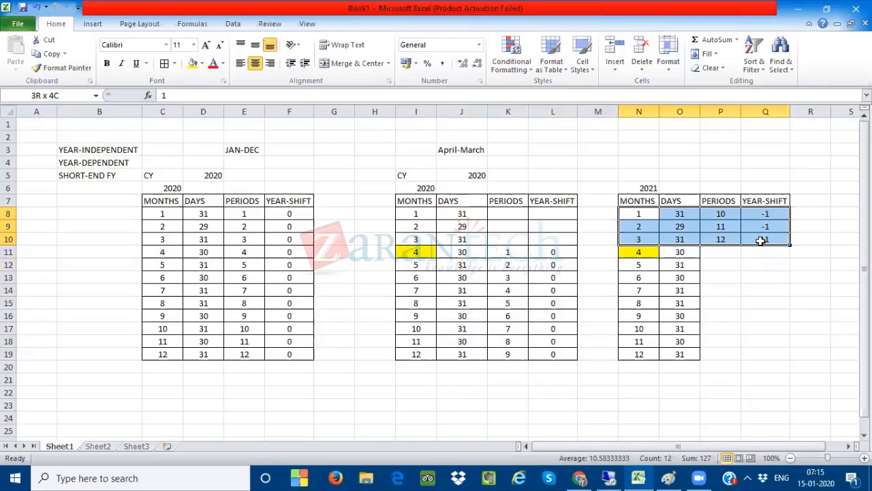
left_click(501, 146)
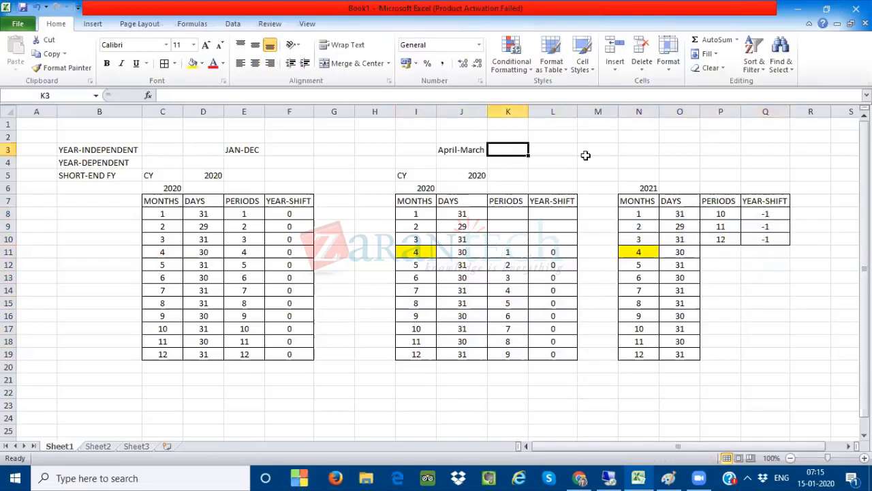
type("2020-")
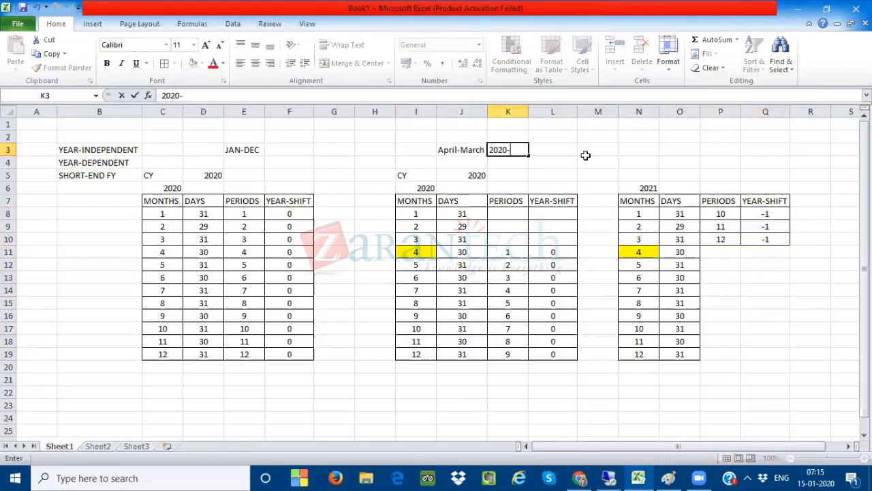
type("21")
Review the 2020 periods and year shifts, the ledger diagram in Paint, and months 1 to 3 of the 2021 table in Excel
left_click(515, 254)
left_click_drag(515, 254, 540, 348)
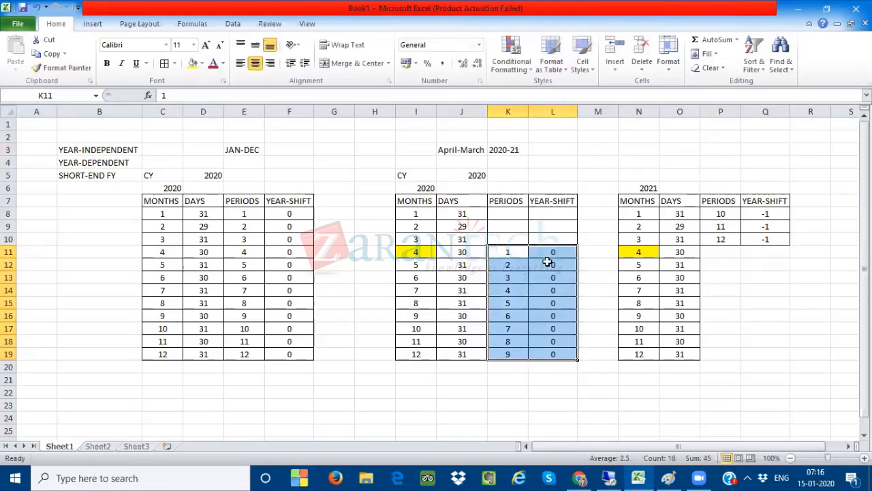
left_click_drag(551, 255, 550, 348)
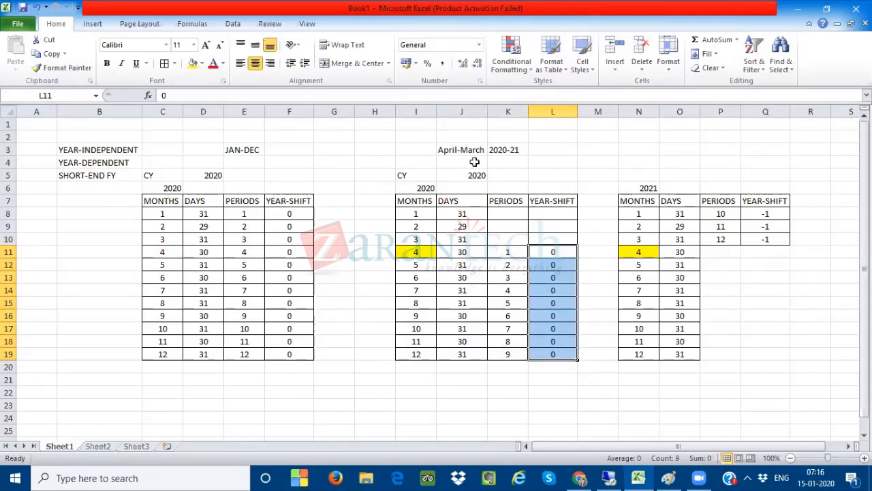
left_click(668, 477)
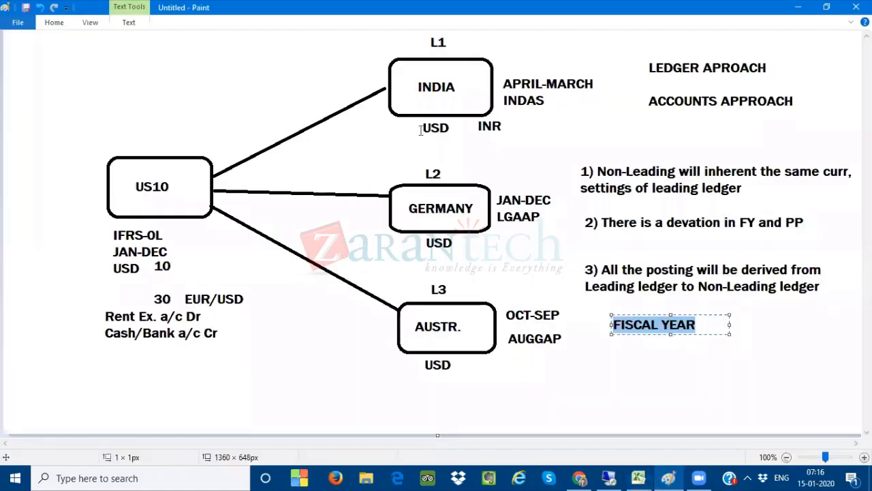
left_click(613, 477)
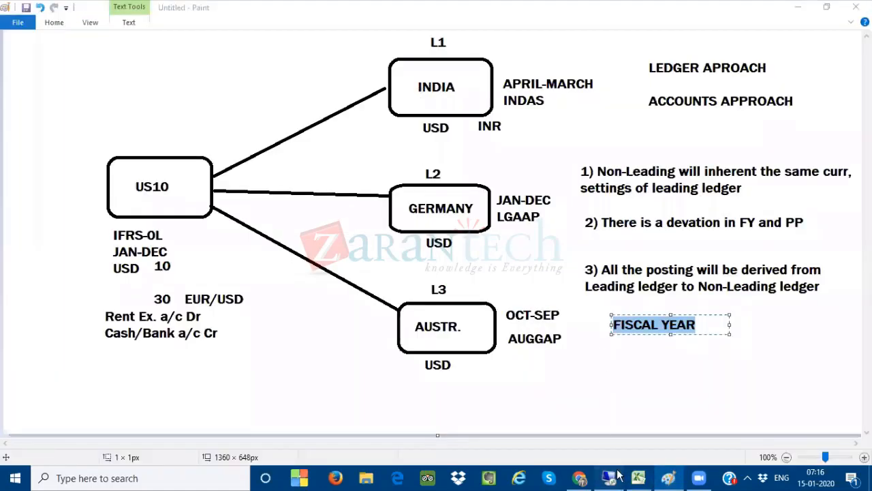
left_click(565, 8)
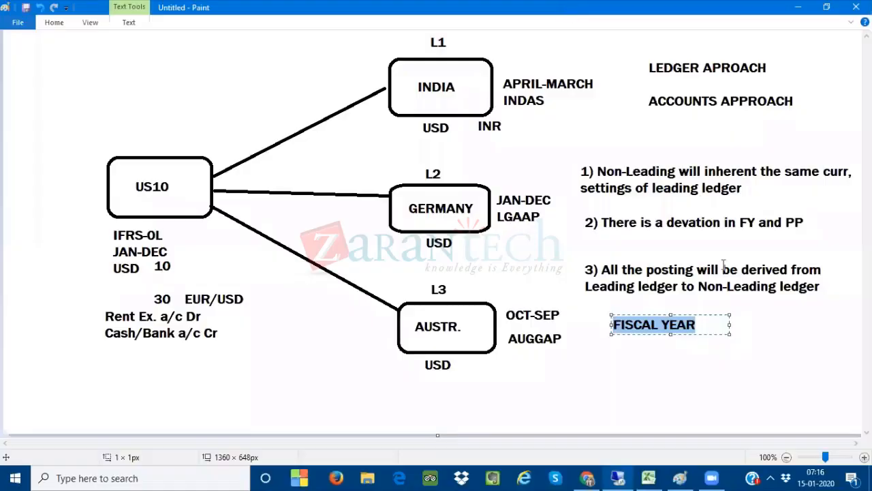
left_click(637, 478)
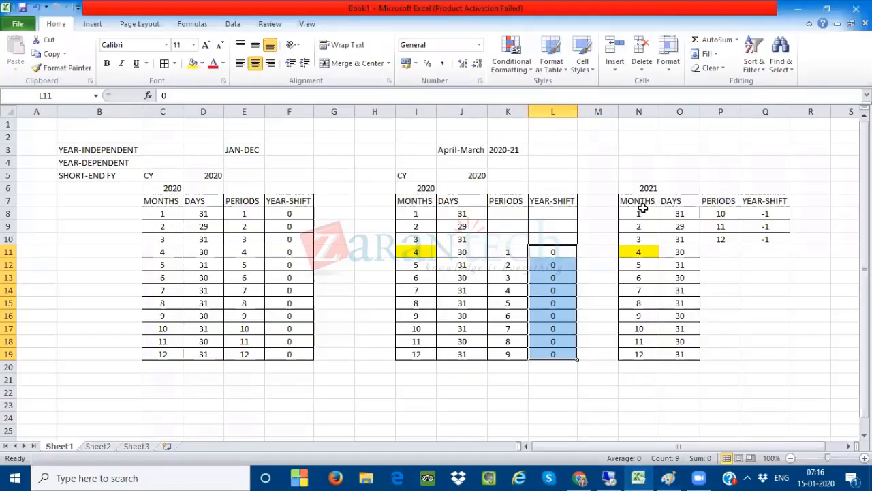
left_click_drag(638, 213, 752, 235)
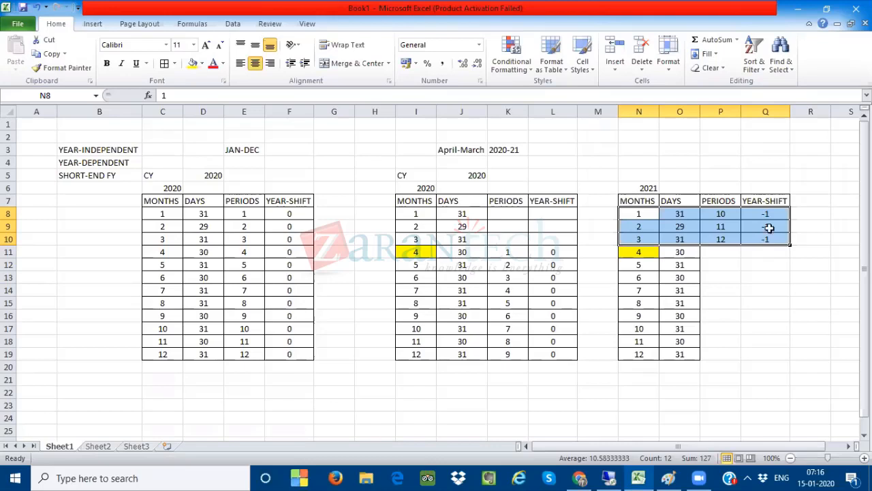
left_click(504, 150)
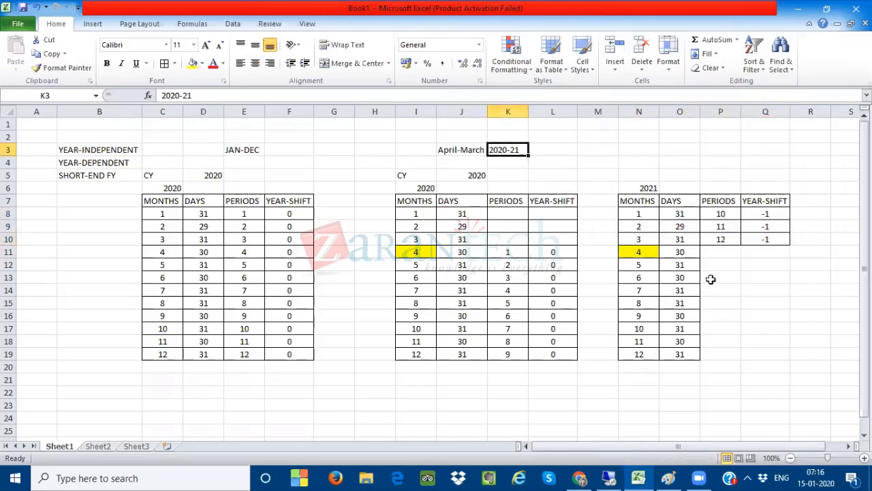
Fill the month 3 row N10:Q10 of the 2021 table with light green
left_click_drag(644, 238, 755, 238)
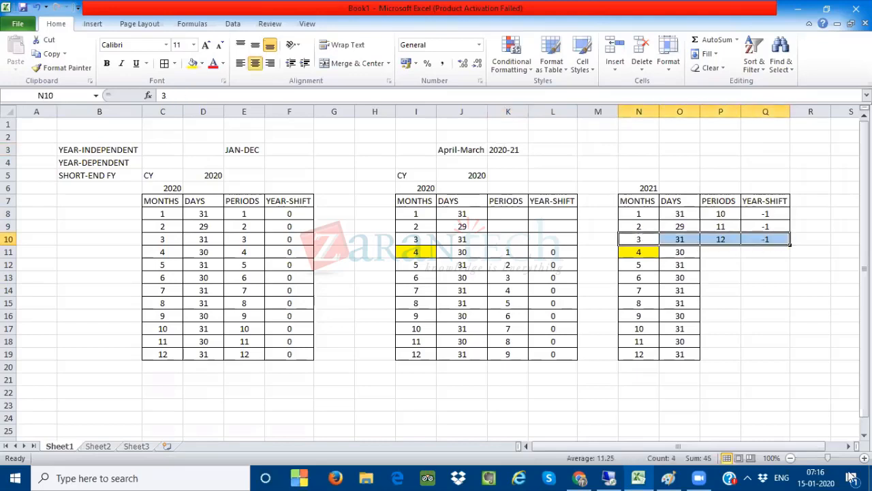
left_click(201, 63)
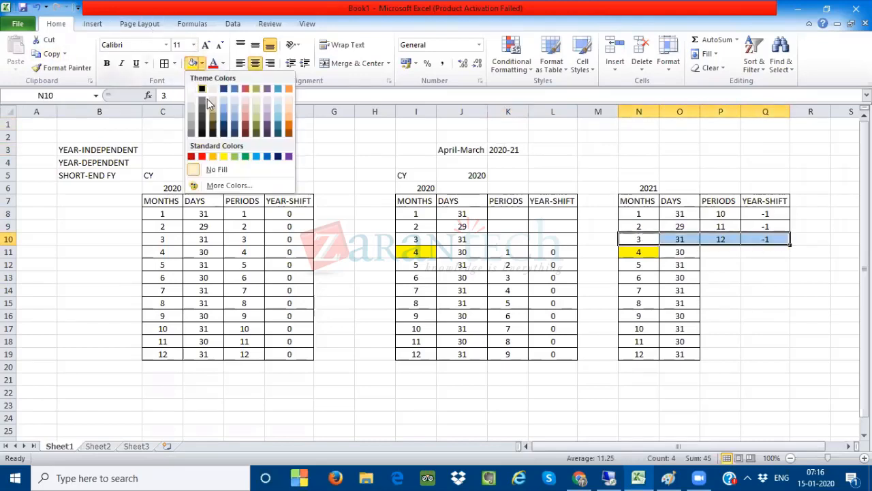
left_click(234, 157)
left_click(571, 268)
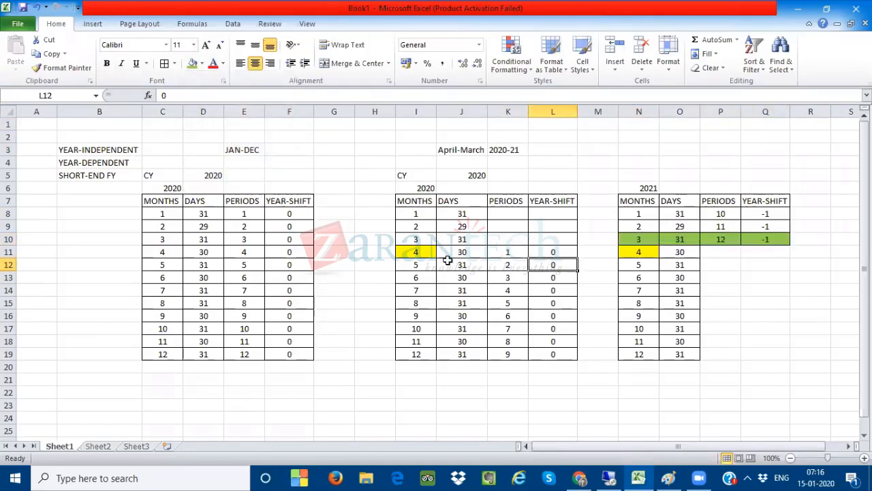
Copy the periods and year shifts from K11:L19 to P11:Q19 for months 4 to 12 of 2021, and select N11:Q19
left_click_drag(500, 253, 553, 350)
key("ctrl+c")
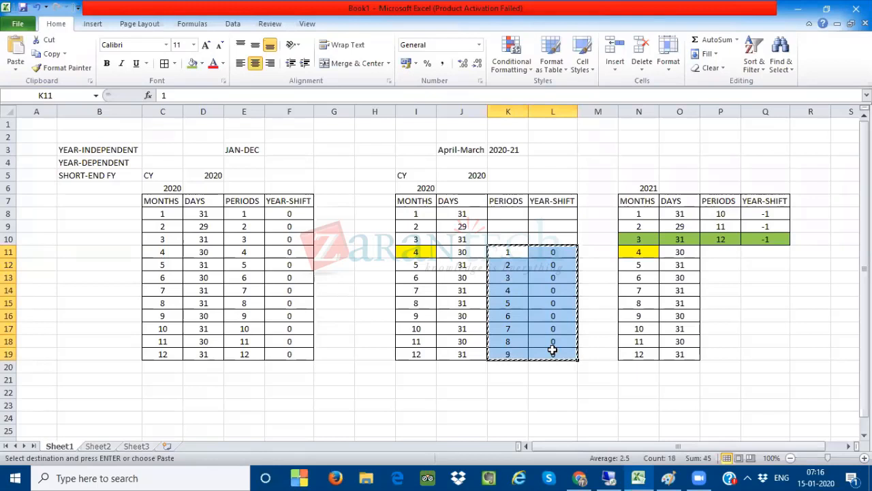
left_click(726, 255)
key("ctrl+v")
left_click(852, 265)
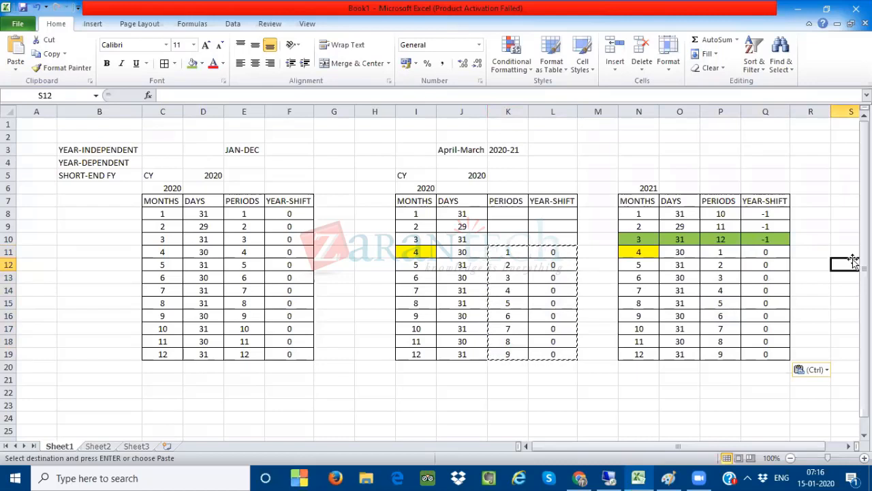
left_click(728, 254)
left_click_drag(630, 252, 763, 349)
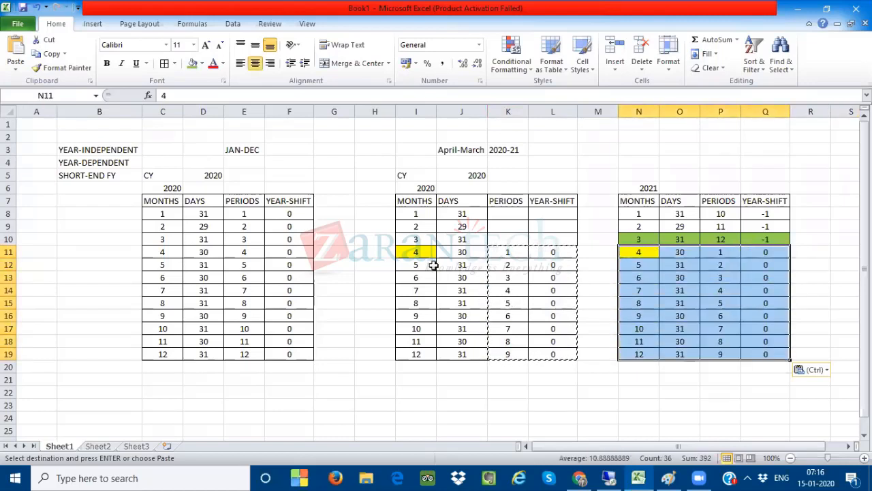
Review the JAN-DEC table, the April-March 2020 table with its heading, and months 1 to 3 with their year shifts in the 2021 table
left_click_drag(417, 253, 545, 271)
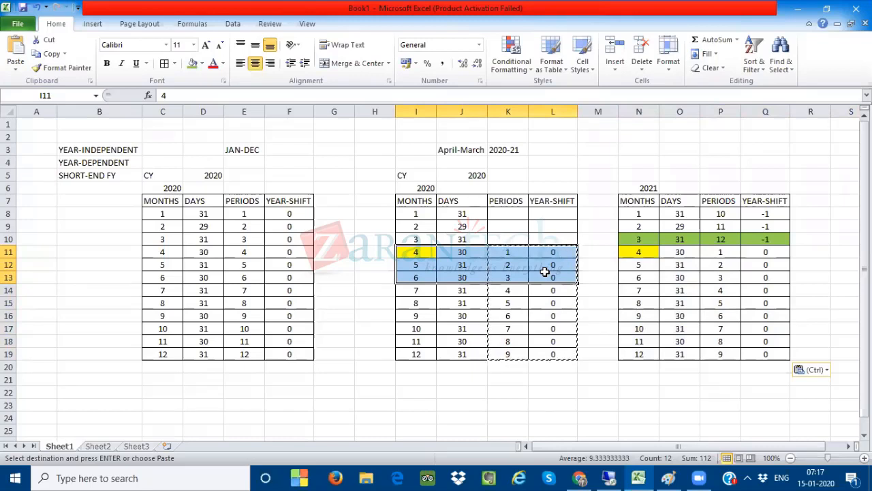
left_click(167, 206)
left_click_drag(232, 205, 284, 353)
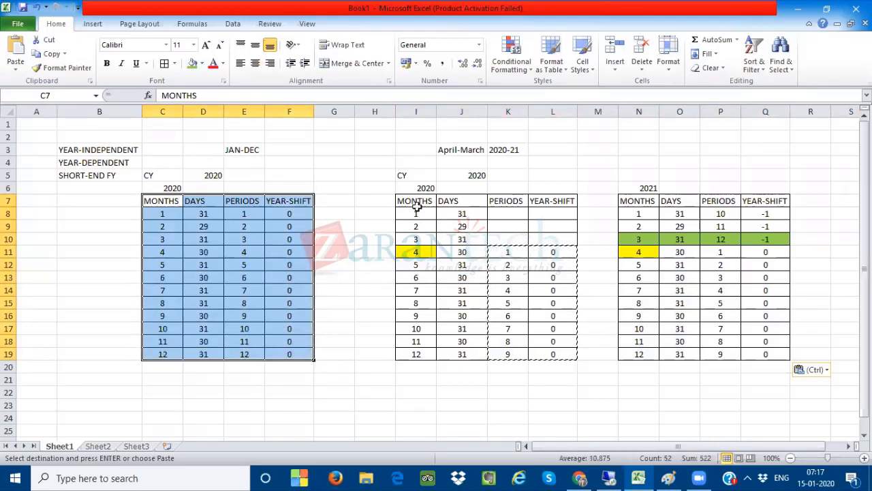
left_click_drag(414, 202, 556, 349)
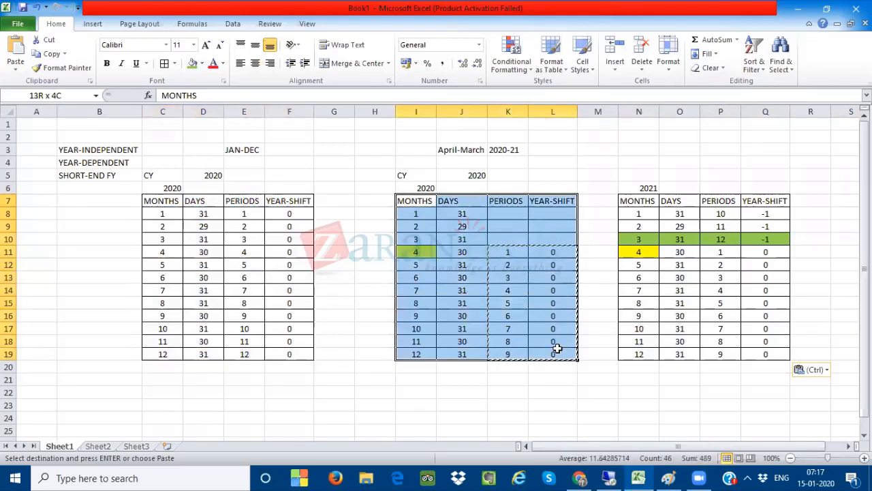
left_click(453, 150)
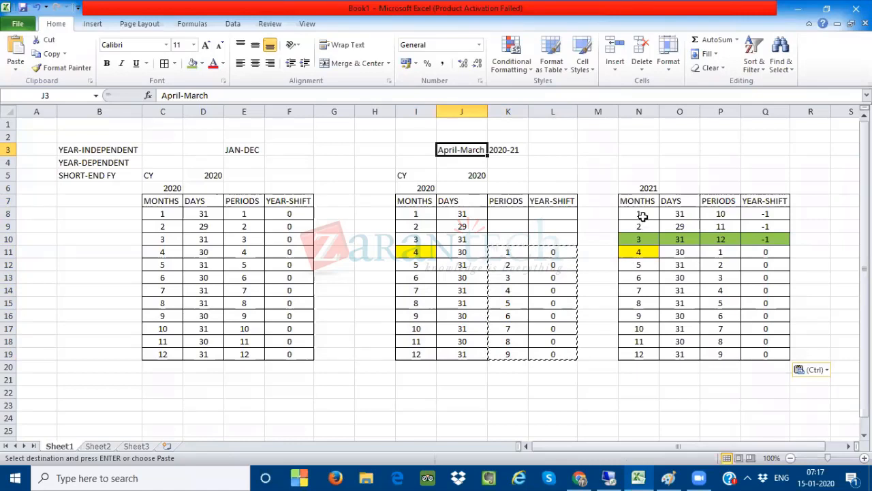
left_click_drag(642, 215, 646, 241)
left_click_drag(774, 215, 775, 241)
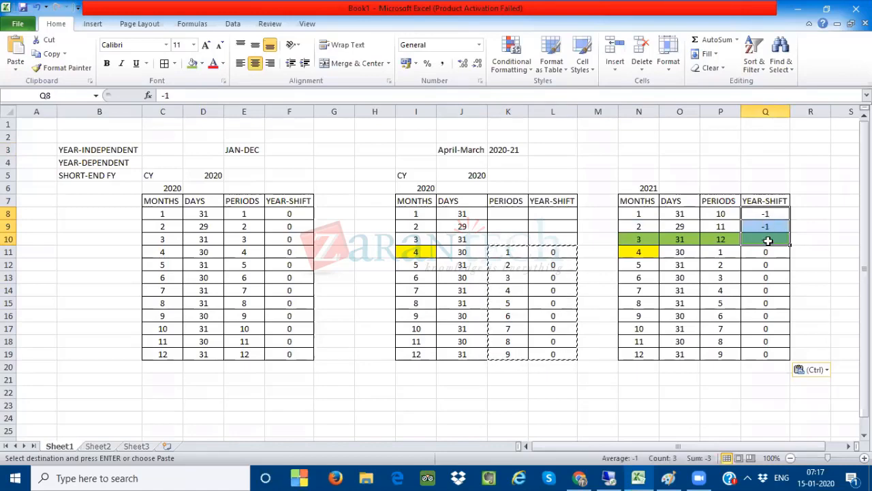
left_click_drag(645, 214, 749, 240)
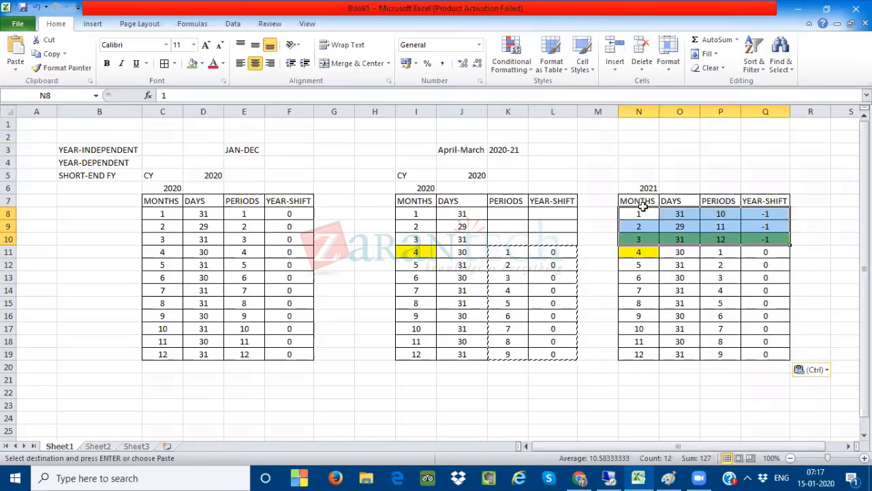
Copy months 1 to 3 of the 2021 table, N8:Q10, below month 12 of the April-March 2020 table, starting at I20
left_click_drag(640, 214, 743, 239)
key("ctrl+c")
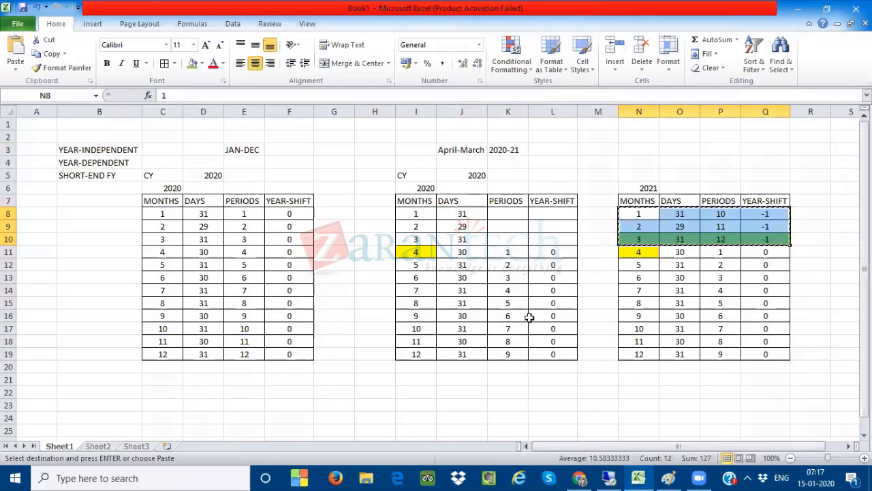
left_click(416, 367)
key("ctrl+v")
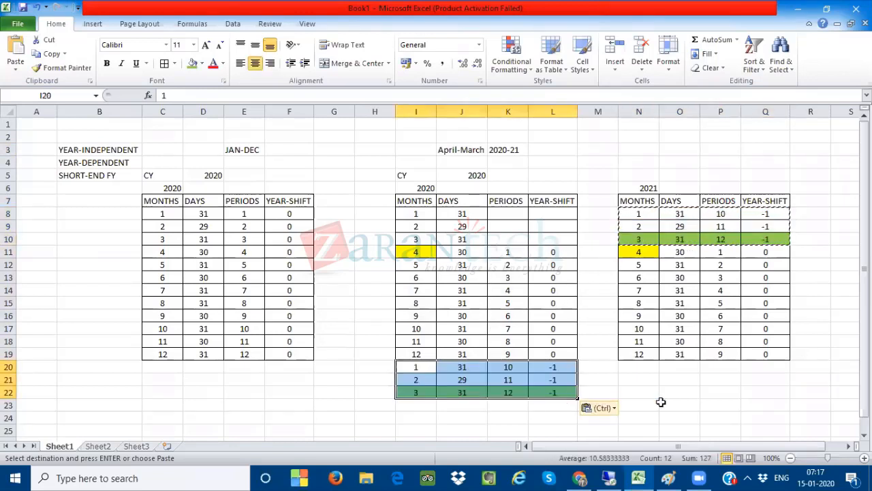
left_click(661, 403)
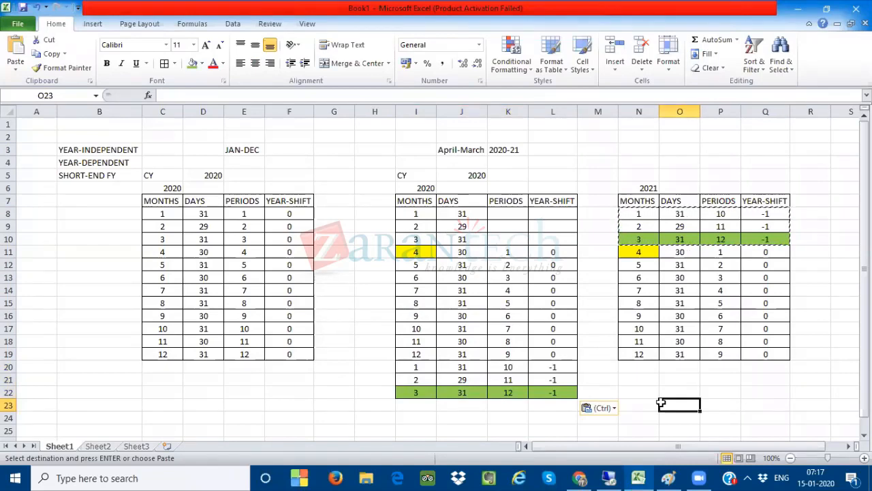
Clear the contents of N8:Q10, the month 1 to 3 rows of the 2021 table
left_click_drag(622, 217, 759, 237)
key("Delete")
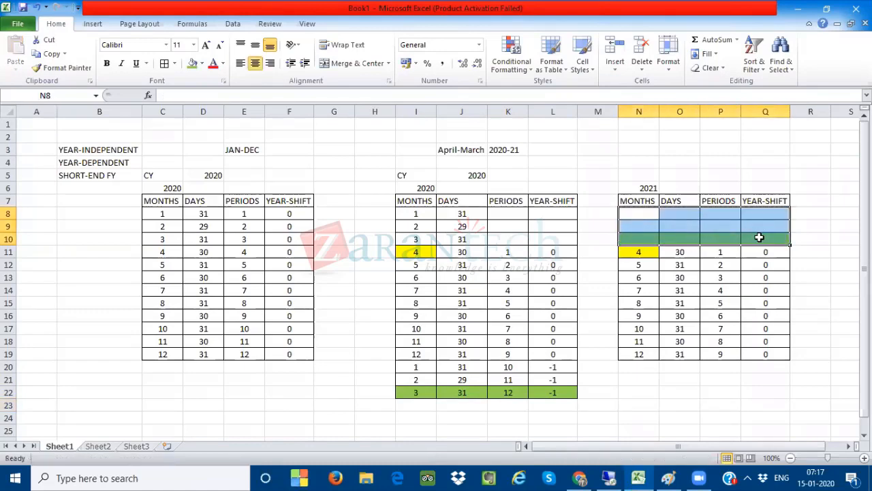
left_click(695, 404)
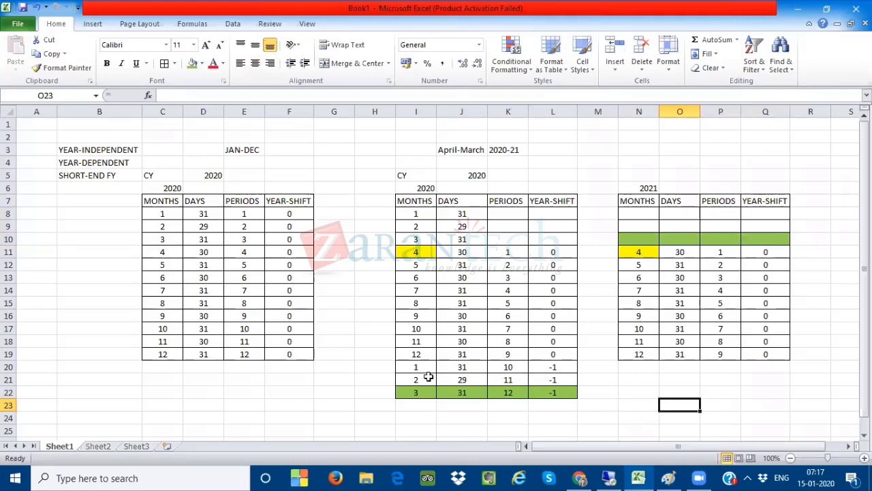
Copy the month 1 to 3 rows from I20:L22 below month 12 of the 2021 table, starting at N20
left_click_drag(419, 368, 558, 394)
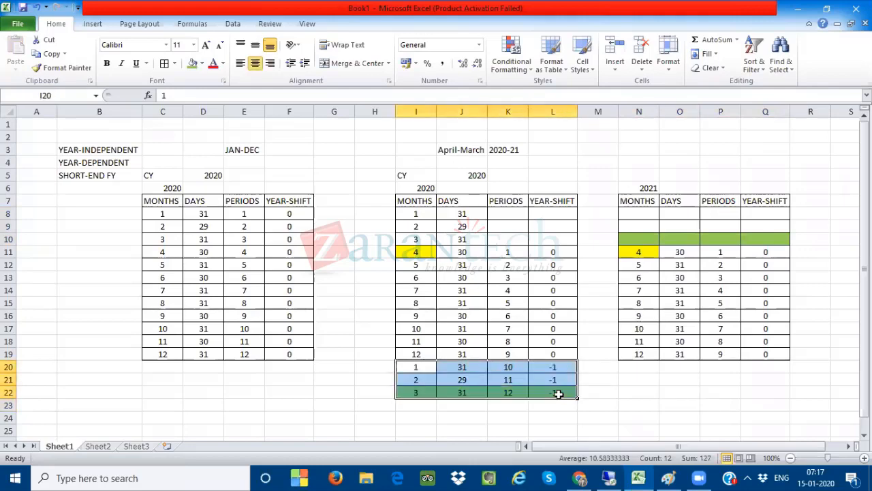
key("ctrl+c")
left_click(641, 367)
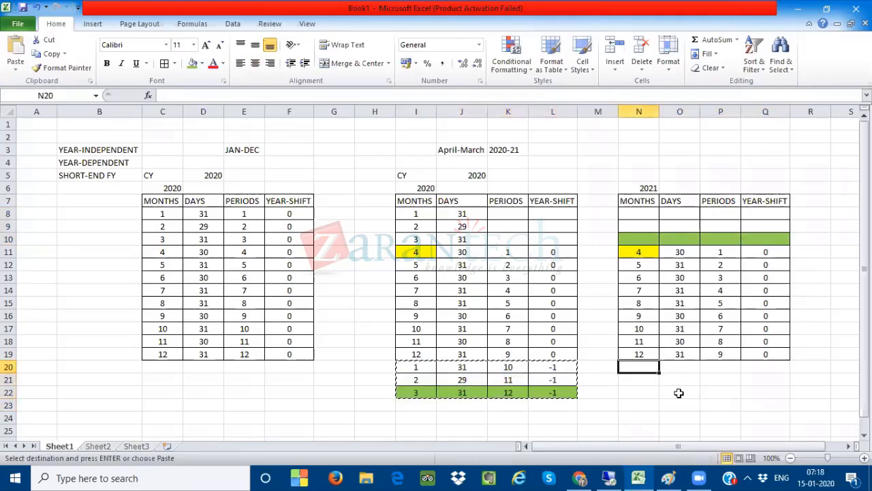
key("ctrl+v")
left_click(830, 342)
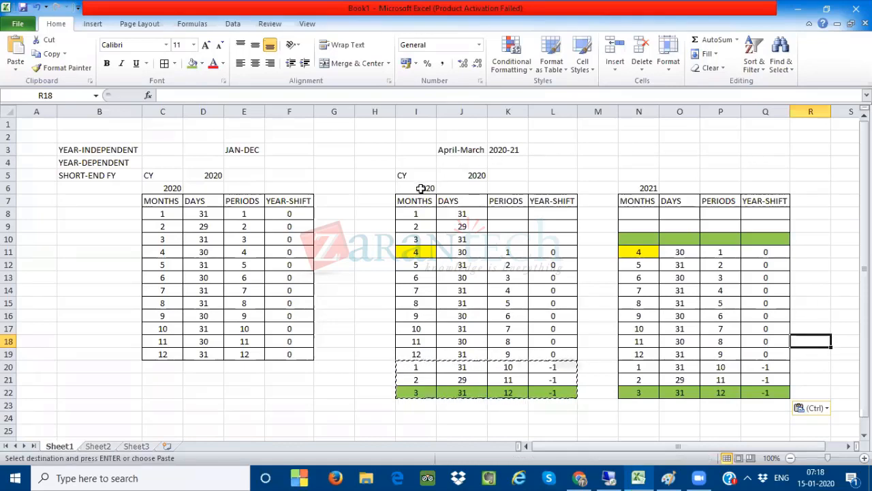
Copy the April-March 2020 table with its headers from I7:L19 to a new location starting at D24
scroll(421, 188, "down", 1)
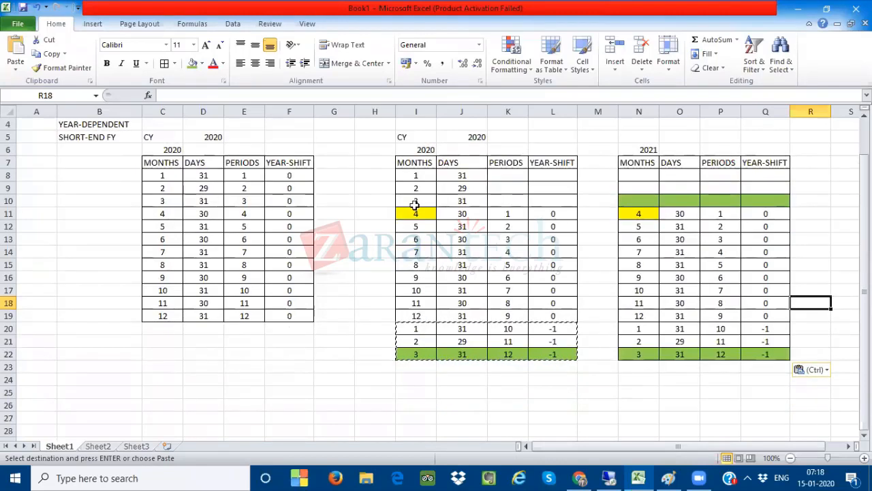
left_click_drag(414, 163, 560, 311)
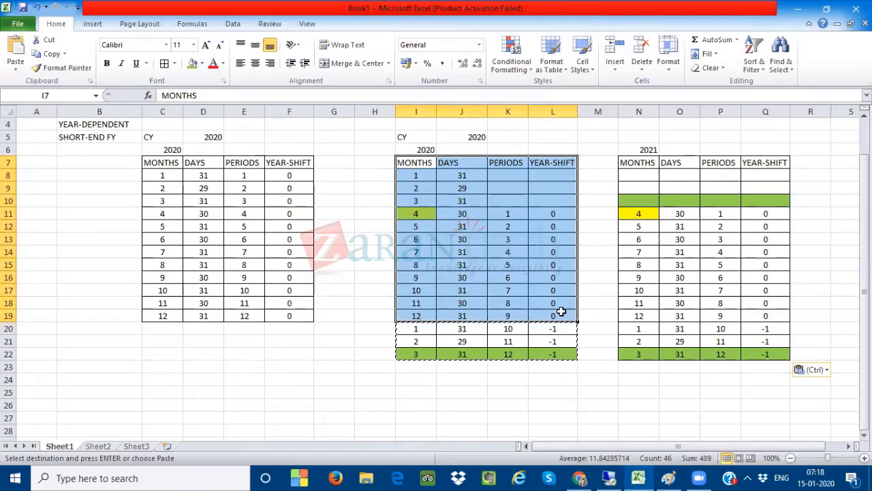
key("ctrl+c")
scroll(518, 310, "down", 2)
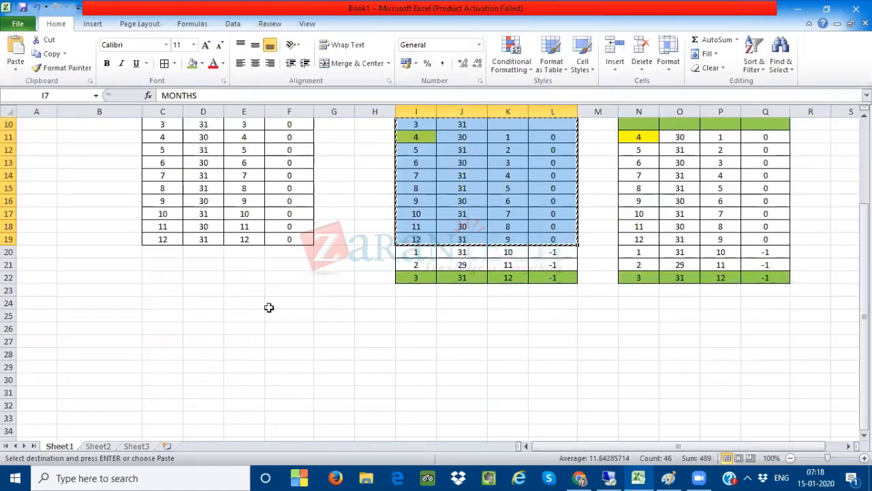
left_click(195, 307)
key("ctrl+v")
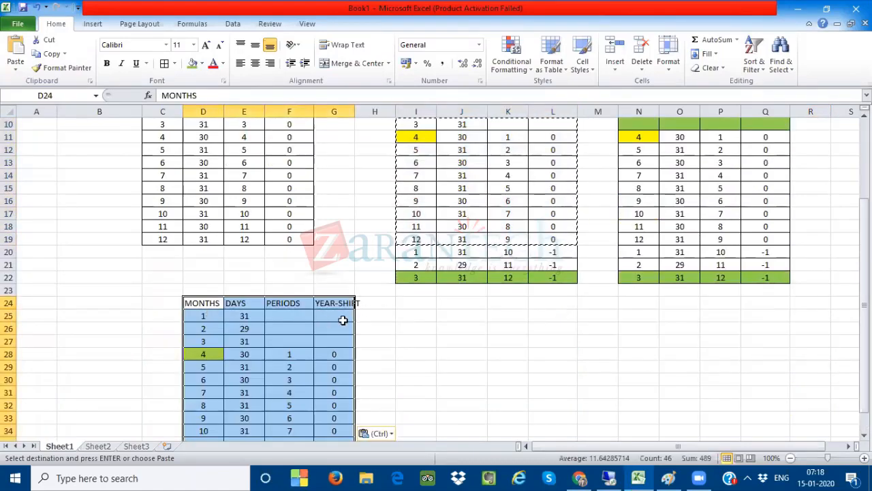
Take the yellow highlight off month 4 in D28 of the copied table
scroll(342, 319, "down", 2)
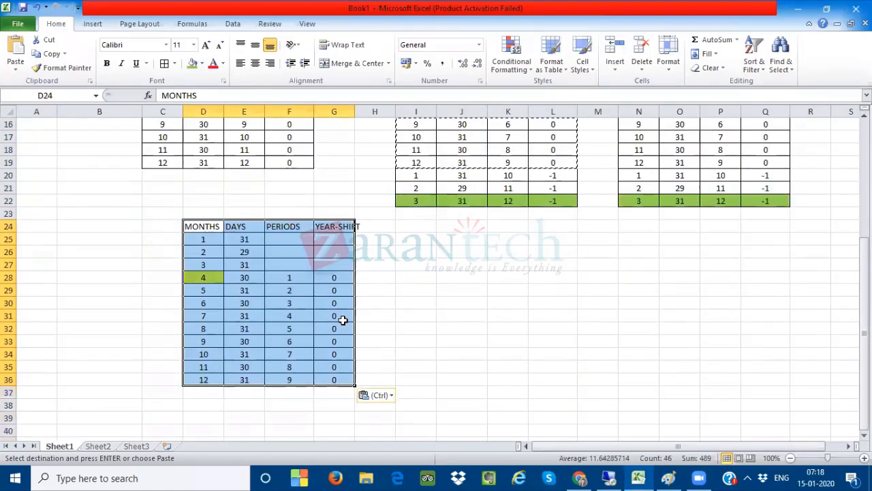
left_click(209, 282)
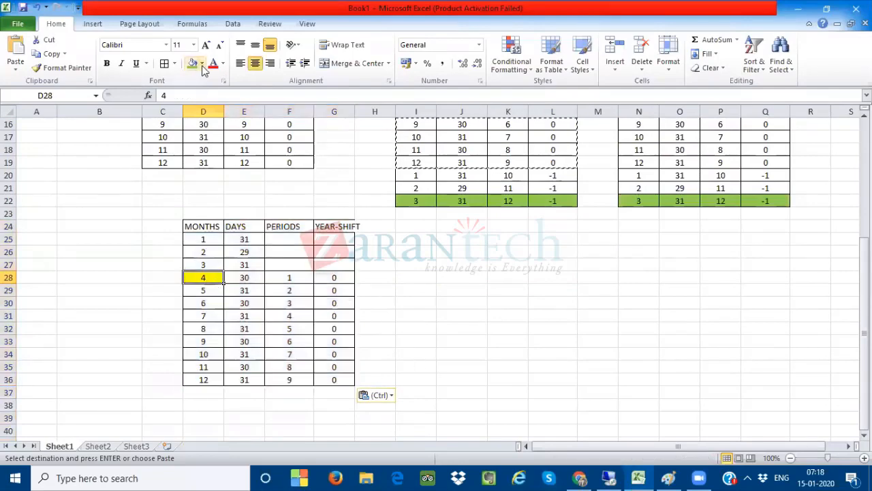
left_click(201, 63)
left_click(191, 89)
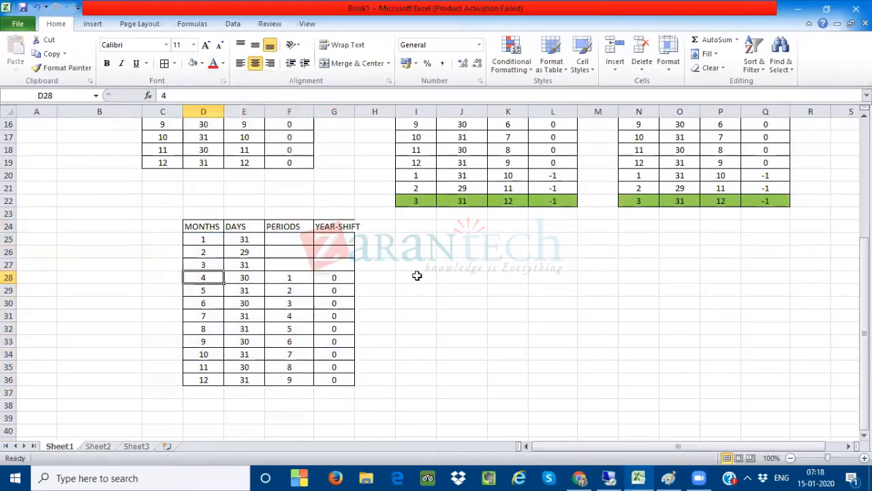
left_click(416, 276)
Highlight month 10 in D34 of the copied table with a yellow fill
left_click(199, 354)
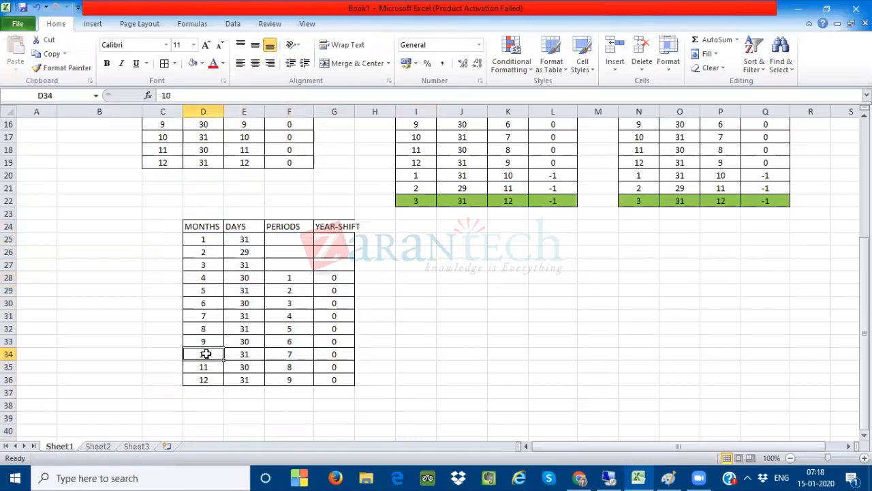
left_click(201, 65)
left_click(226, 156)
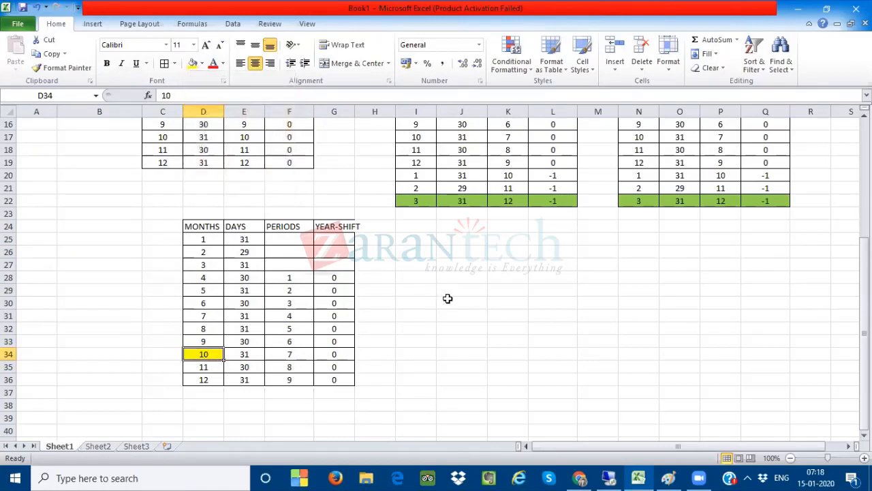
left_click(478, 341)
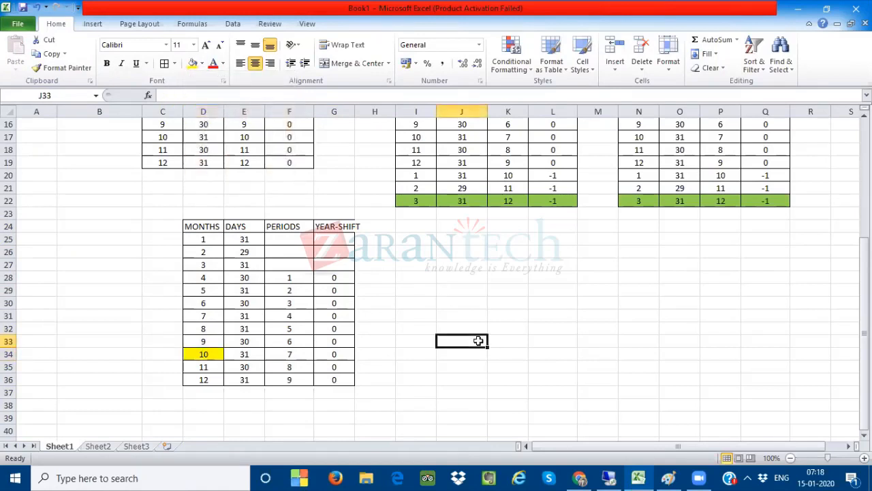
Review the month 10 to 12 rows of the copied table and the three fiscal year variant types in B3:B5
left_click_drag(204, 357, 330, 378)
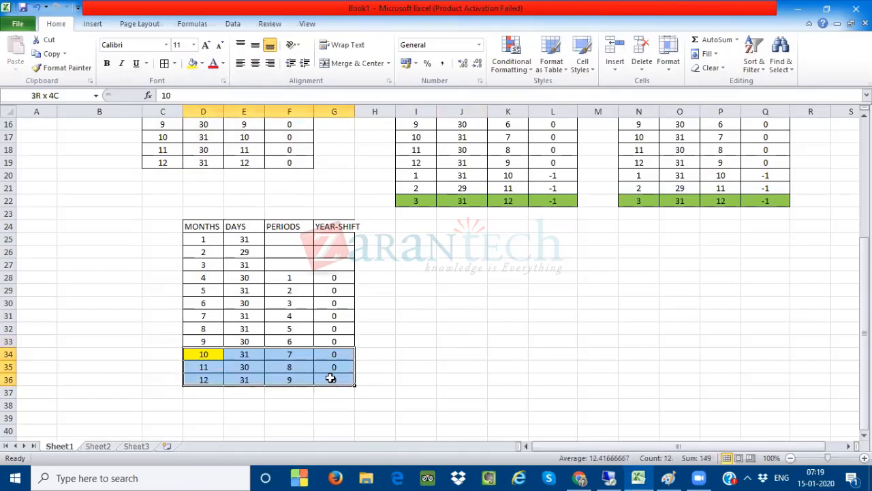
left_click_drag(330, 378, 331, 376)
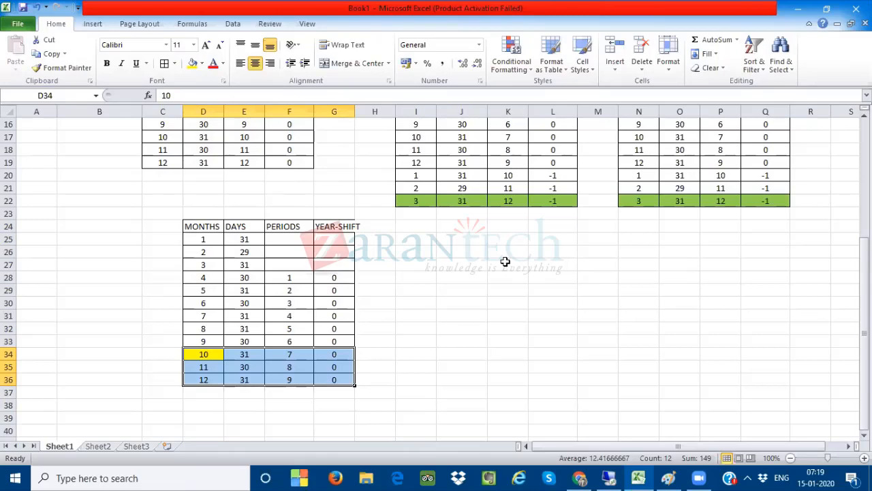
scroll(505, 261, "up", 5)
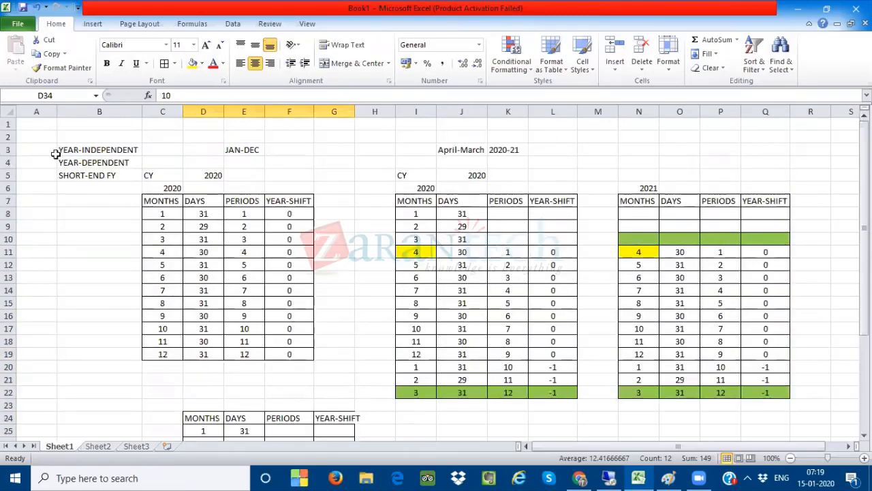
left_click_drag(68, 151, 116, 176)
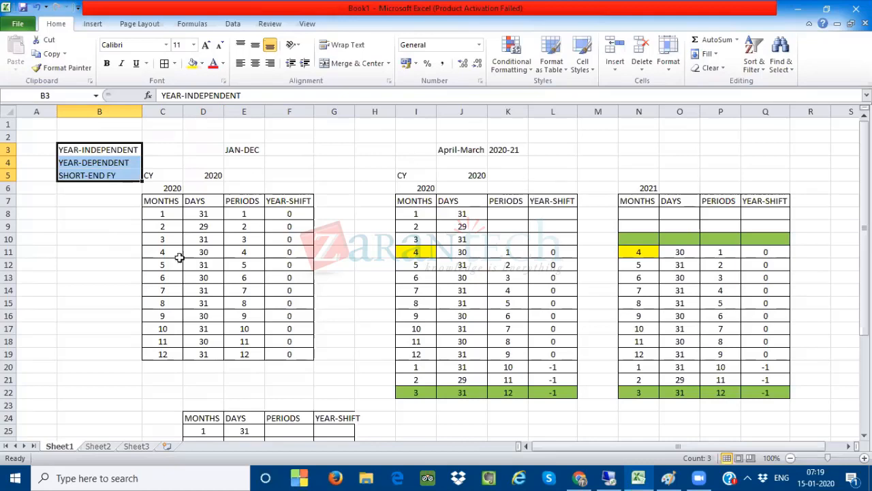
Enter the fiscal year variant codes K4, V3, V6 and V9 down cells A22 to A25
scroll(77, 301, "down", 3)
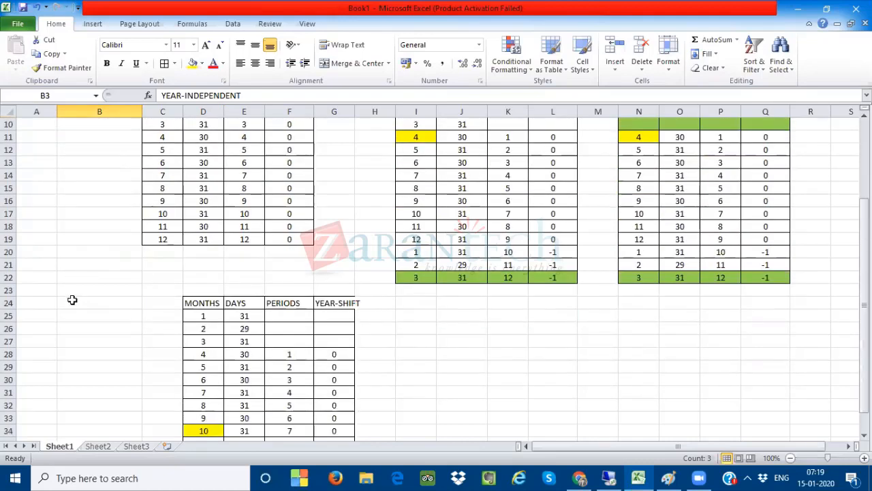
left_click(42, 280)
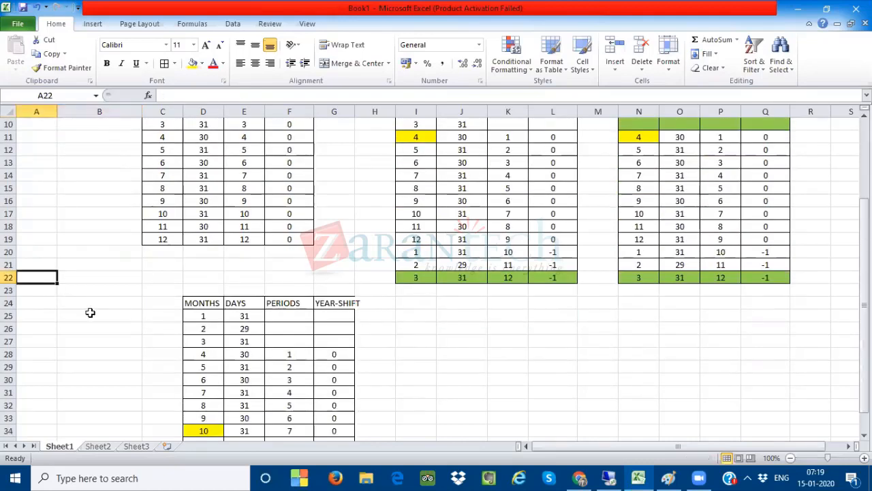
type("K4")
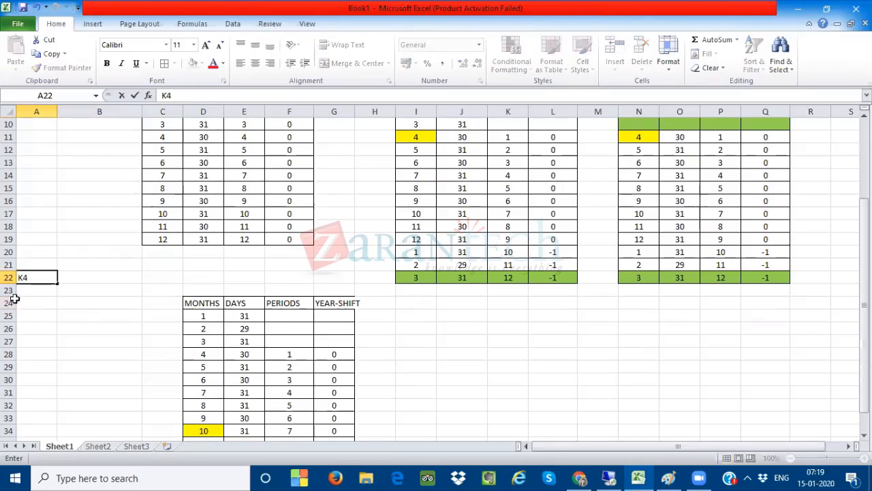
left_click(42, 293)
type("V3")
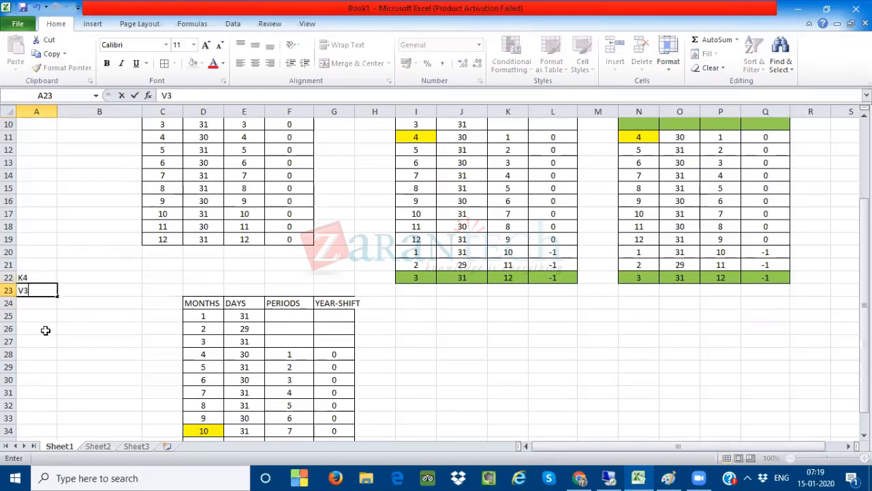
left_click(43, 329)
left_click(34, 301)
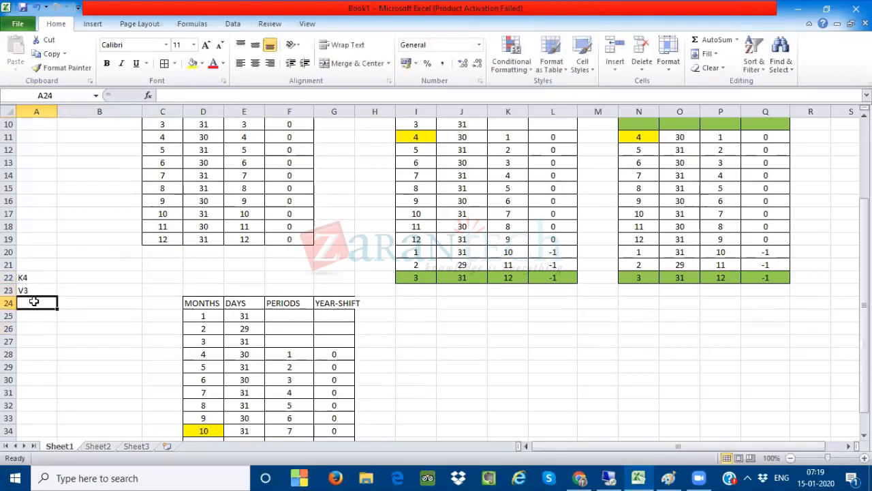
type("V6")
left_click(32, 316)
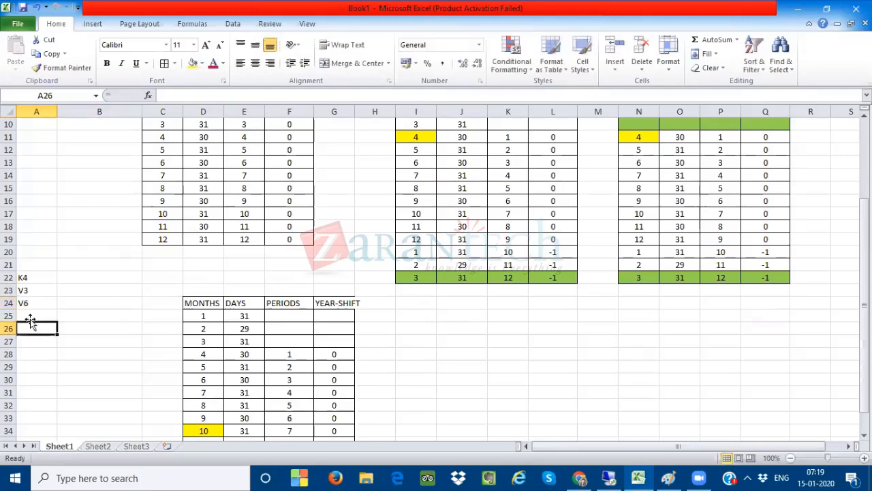
type("V9")
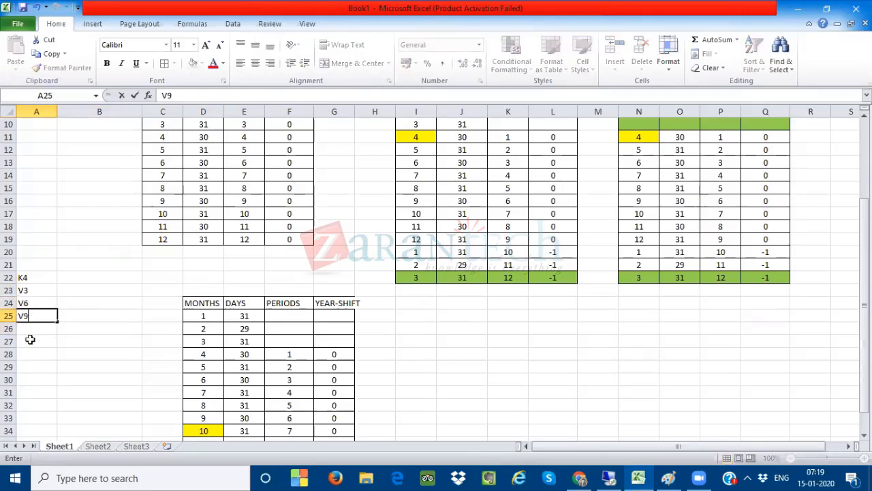
left_click(31, 339)
Describe variant K4 as JAN-DEC in B22 and variant V3 as APRIL-MARCH in B23
left_click(74, 280)
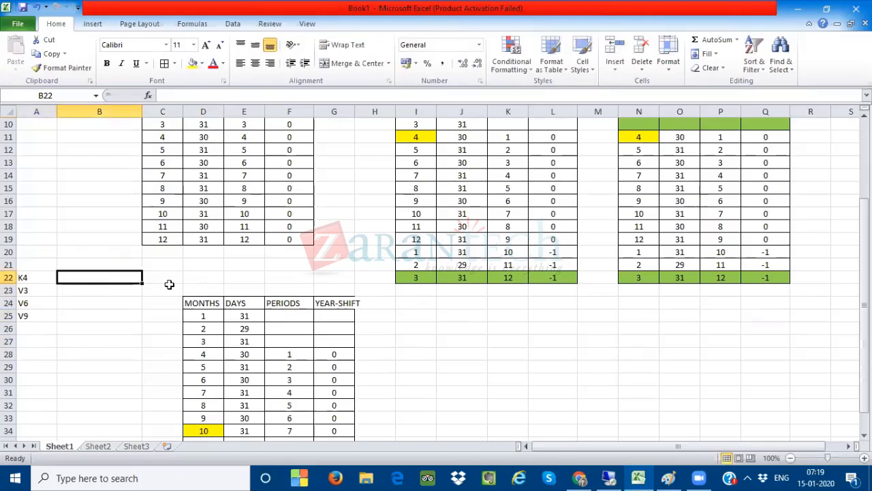
type("JAN-")
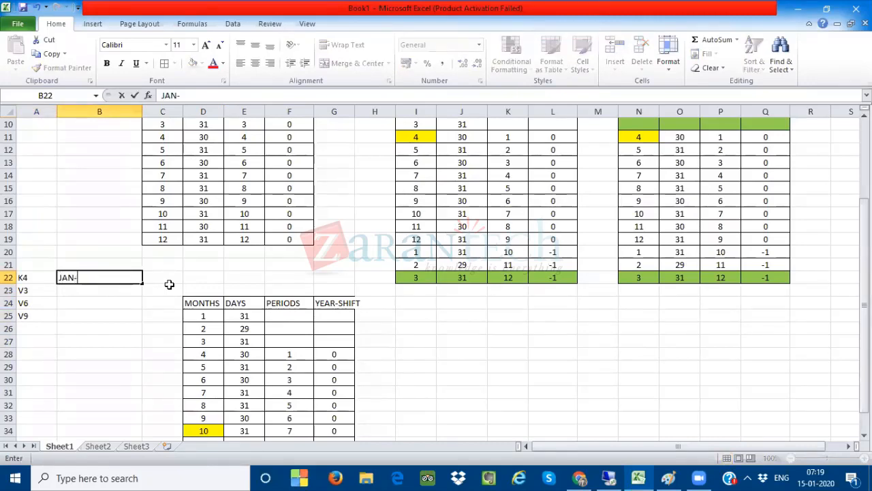
type("DEC")
left_click(91, 289)
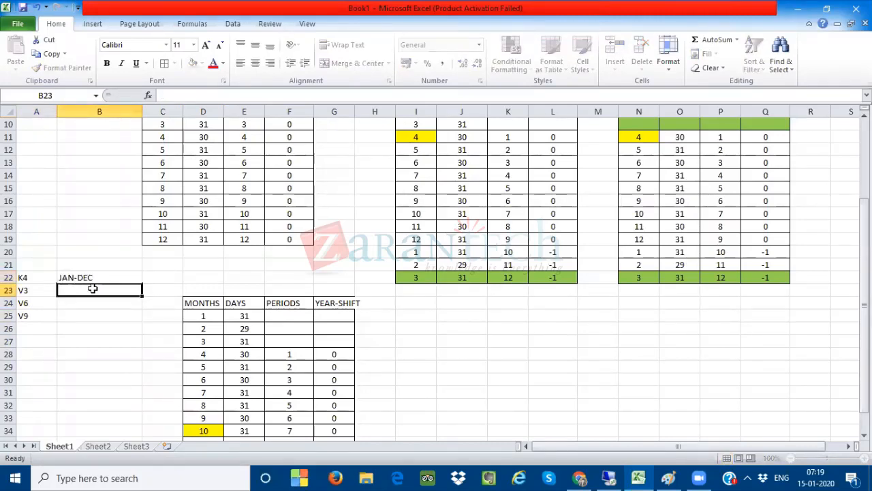
type("APR")
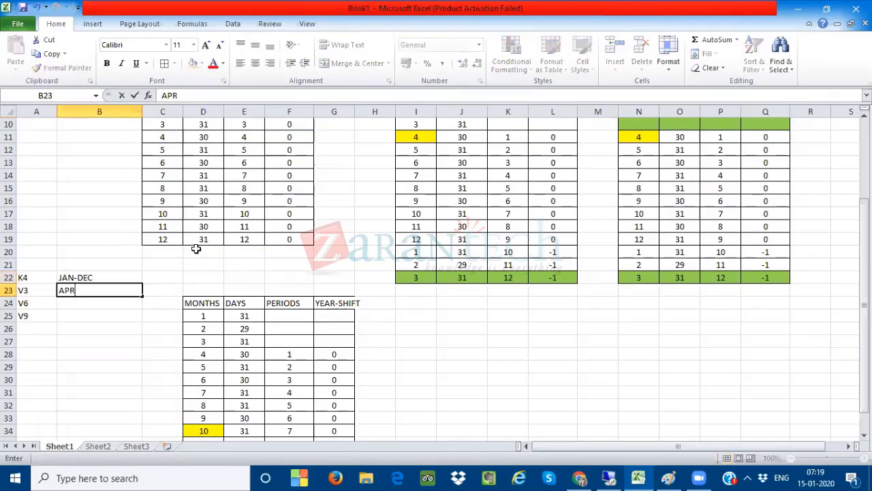
type("IL-MARCH")
left_click(85, 306)
left_click(28, 292)
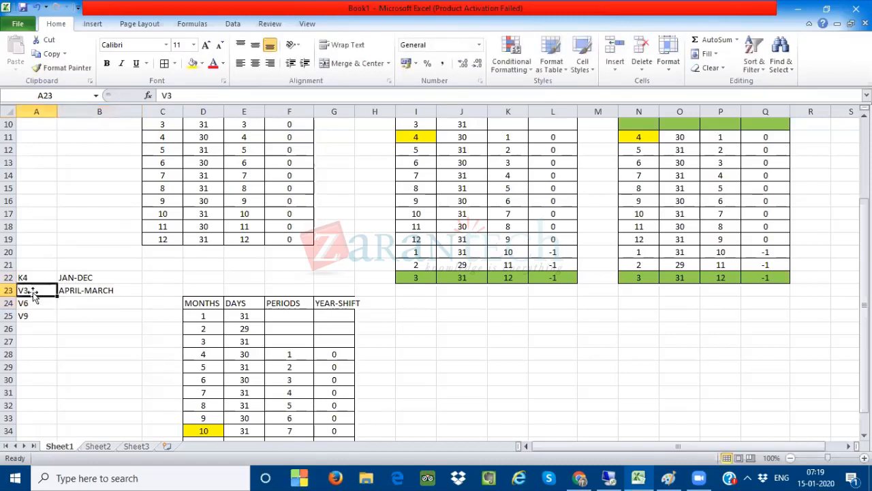
Describe variant V6 as JULY-JUNE in B24 and variant V9 as OCT-SEP in B25
left_click(95, 304)
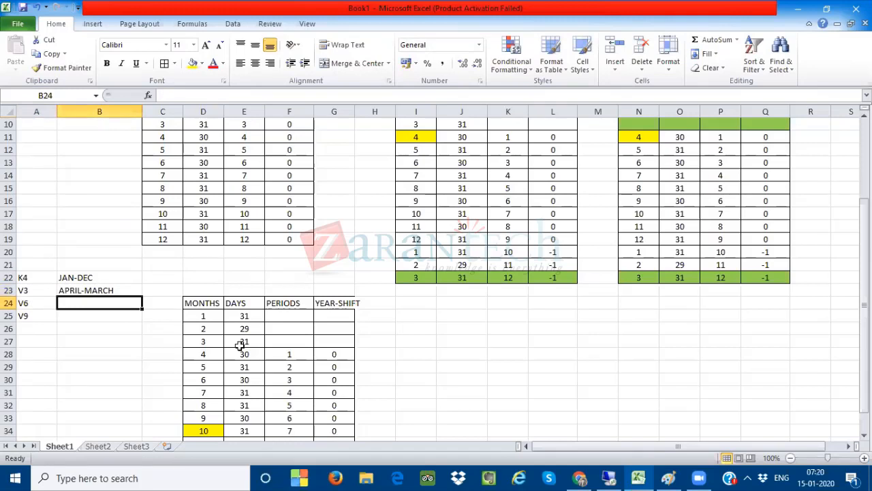
type("JUL")
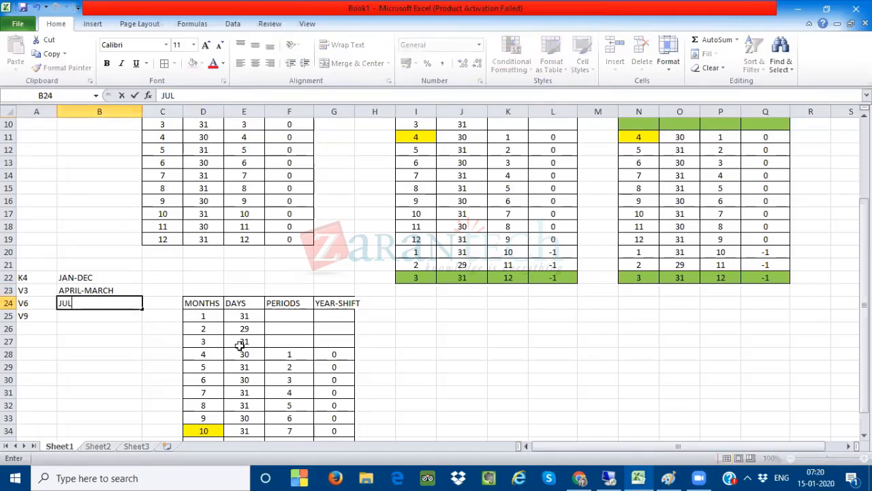
type("Y-JUNE")
left_click(107, 317)
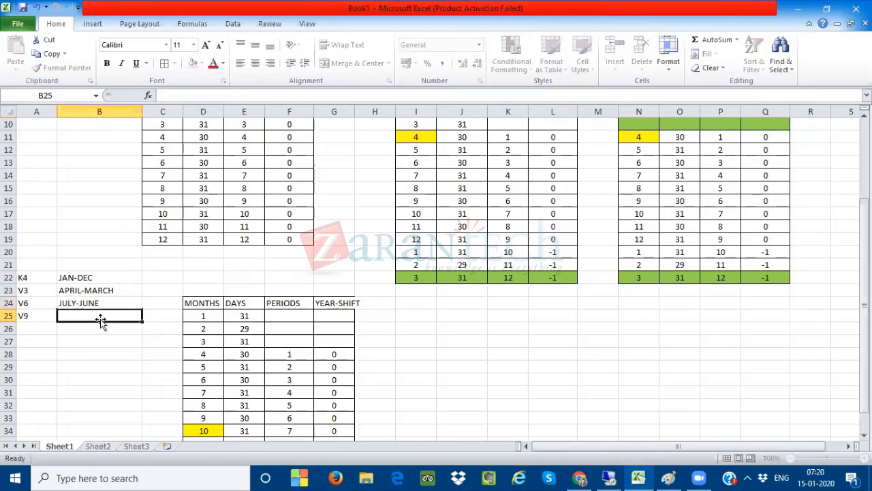
type("OCT-SEP")
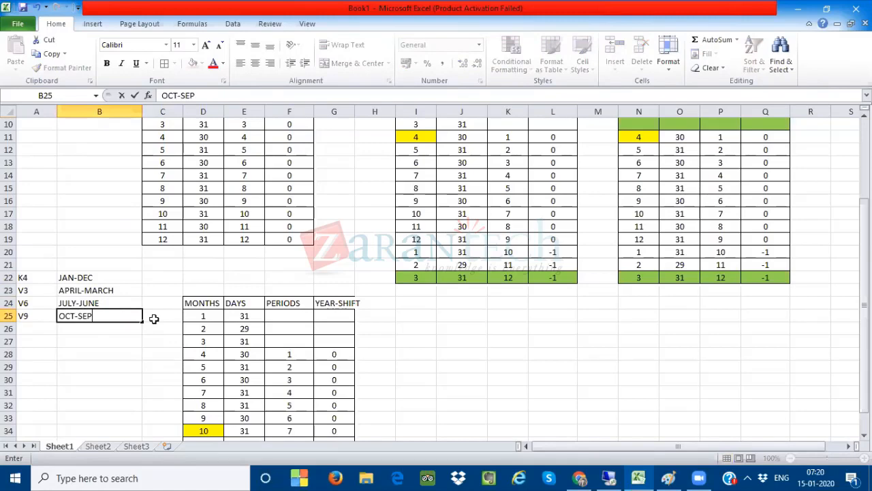
Switch to the SAP remote session and leave the G/L account posting without keeping its data
left_click(605, 478)
left_click(182, 36)
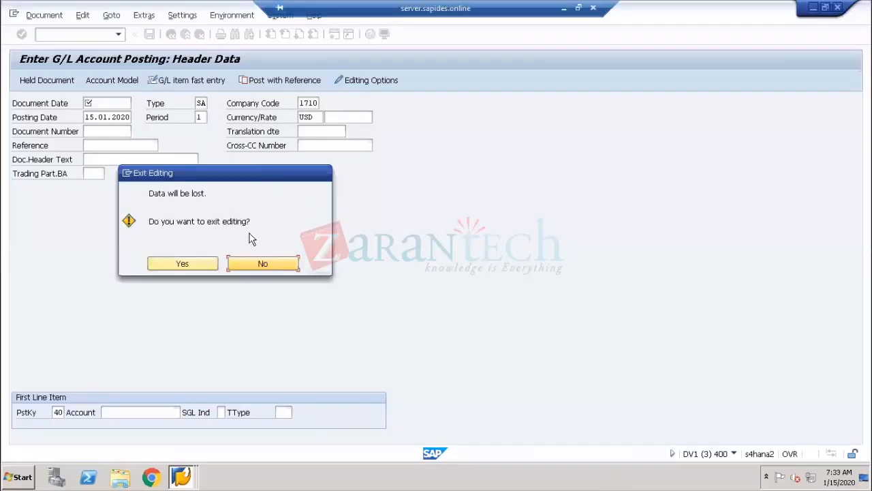
left_click(205, 266)
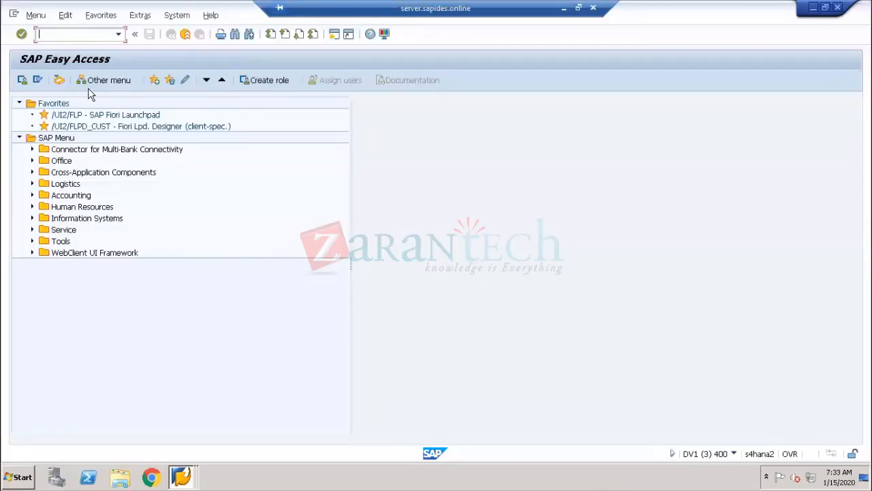
Start transaction SPRO and display the SAP Reference IMG
type("SPRO")
key("Return")
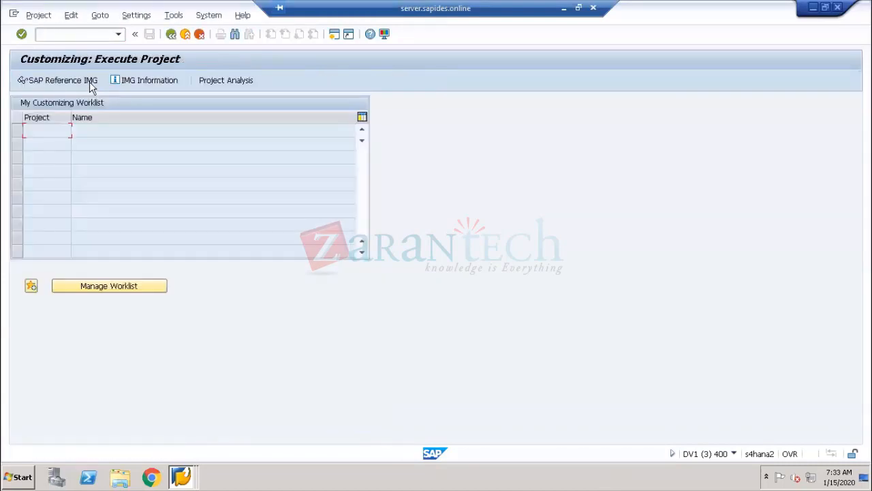
left_click(88, 82)
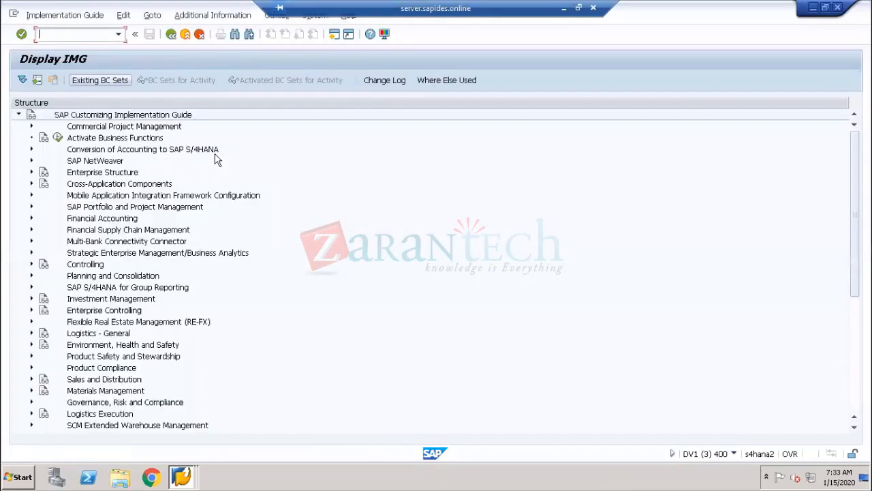
Open Maintain Fiscal Year Variant under Financial Accounting Global Settings, Ledgers, Fiscal Year and Posting Periods
left_click(31, 218)
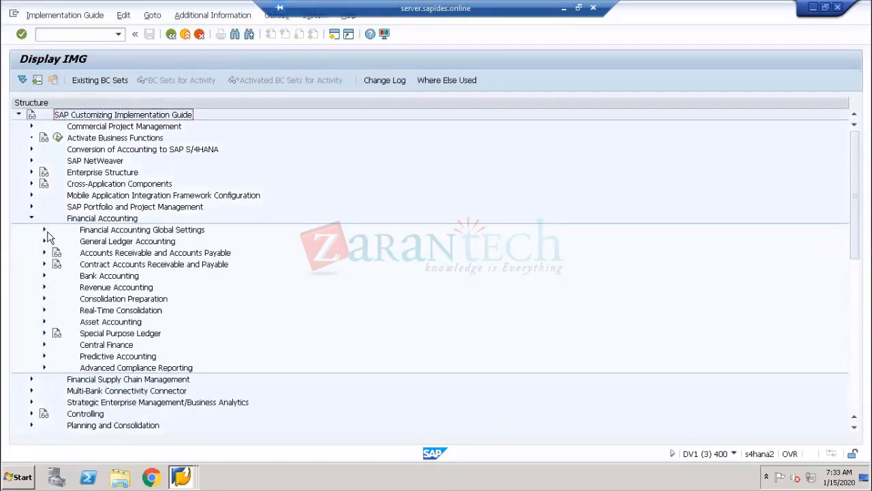
left_click(44, 230)
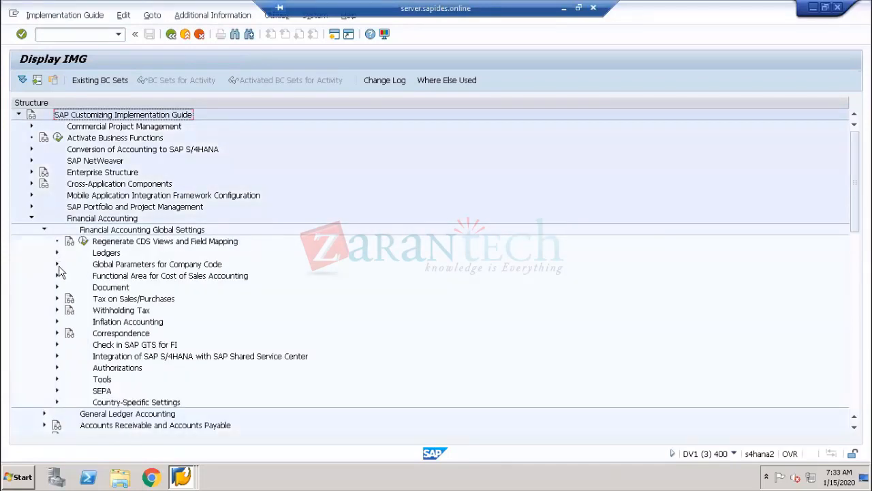
left_click(57, 253)
left_click(109, 287)
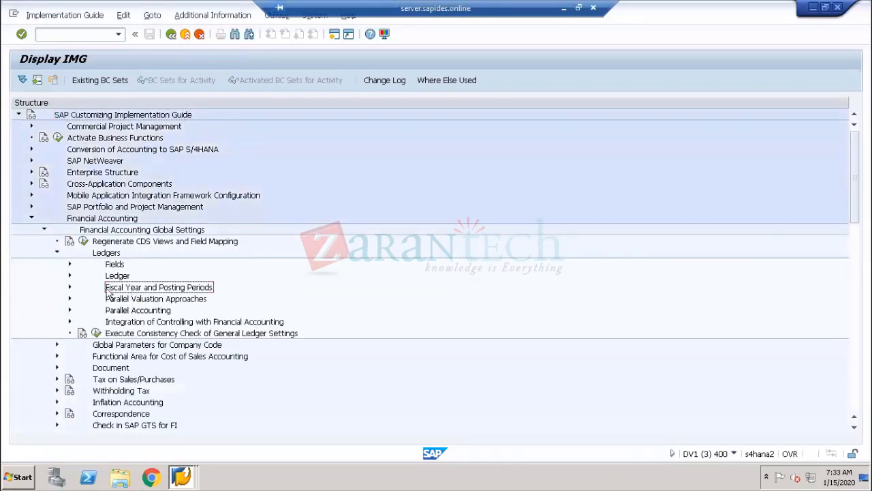
left_click(69, 287)
left_click(108, 300)
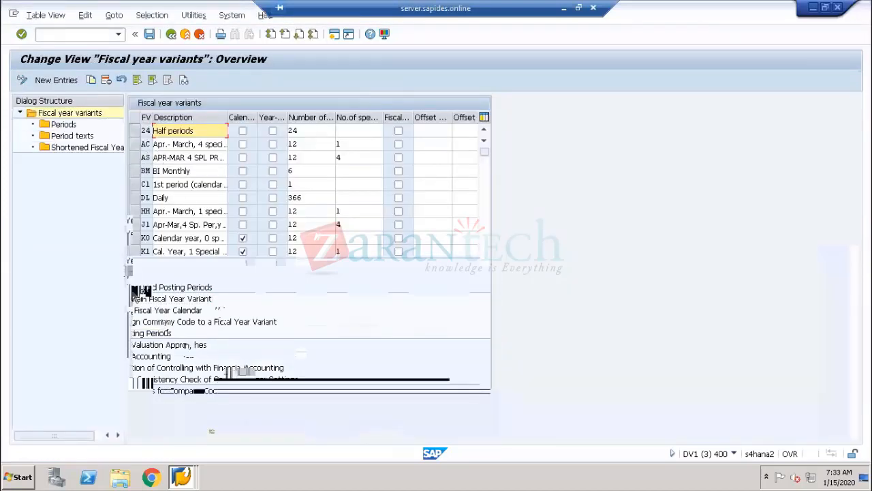
Examine the description of variant K4, and position the fiscal year variant list at the entries starting with V
left_click(135, 292)
left_click_drag(188, 291, 212, 291)
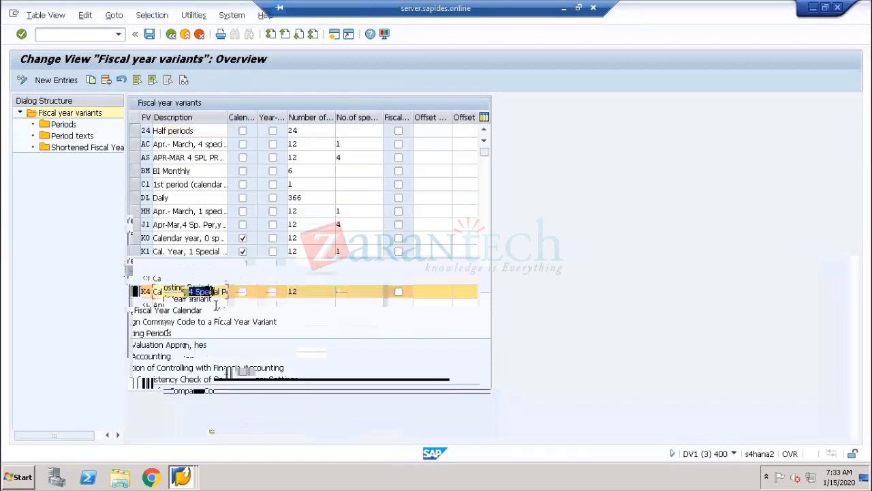
left_click(257, 424)
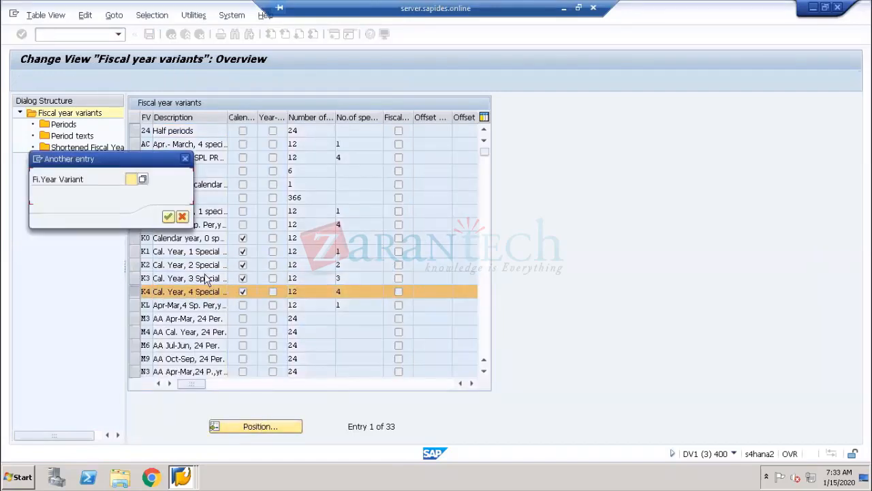
type("V")
key("Return")
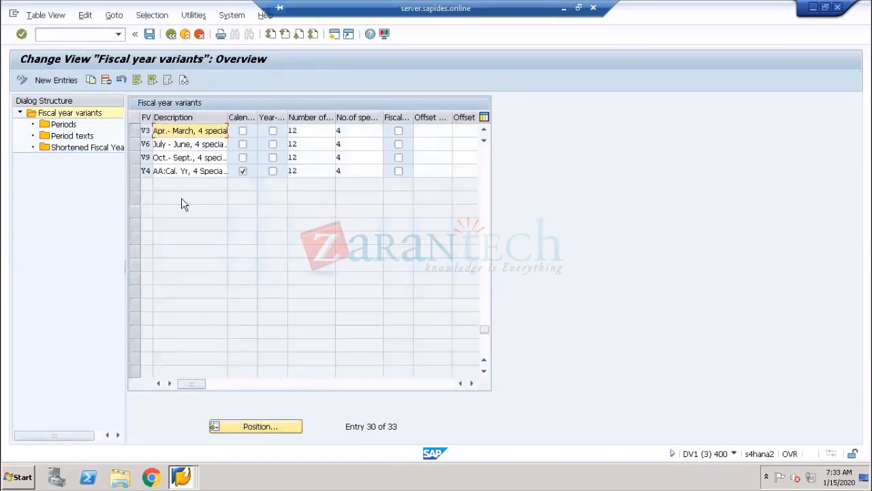
Examine the V3, V6 and V9 rows in the fiscal year variant list and return to the IMG structure
left_click(135, 144)
left_click(135, 131)
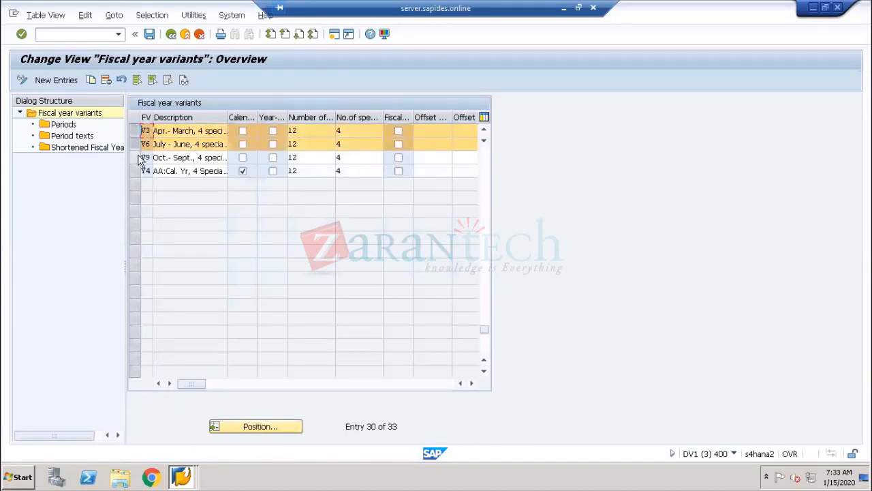
left_click(135, 158)
left_click_drag(153, 158, 193, 161)
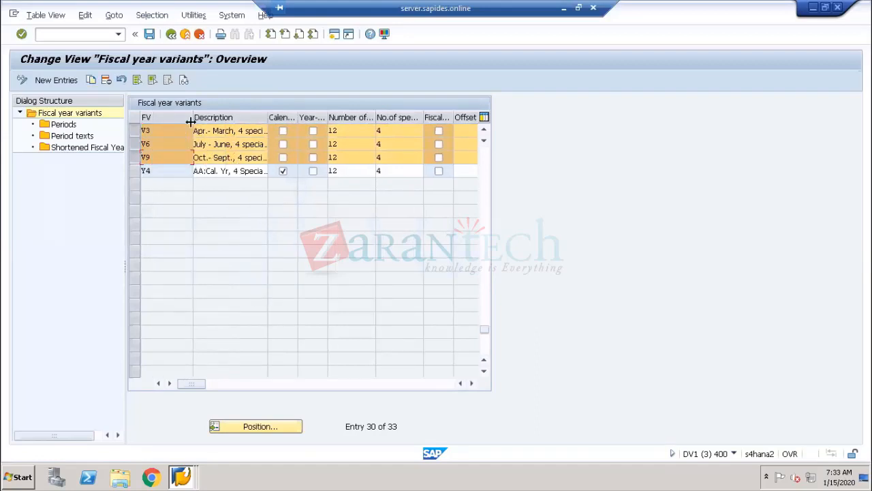
left_click_drag(190, 120, 157, 124)
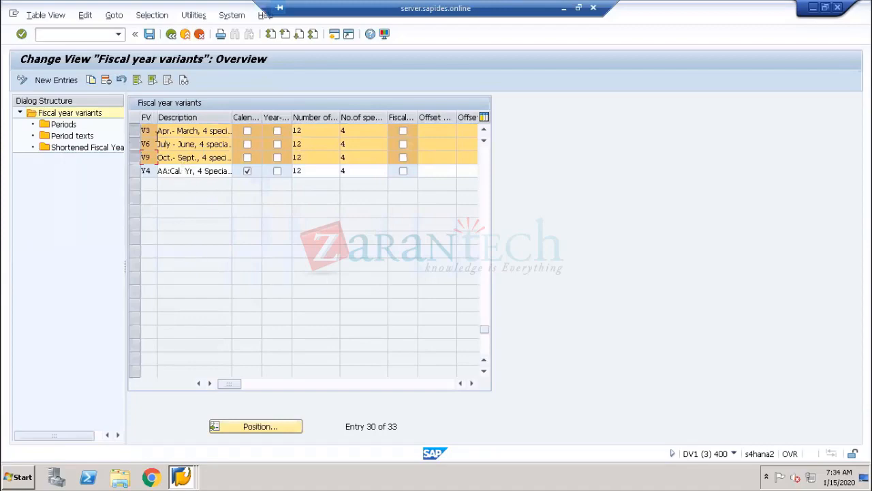
left_click(134, 131)
left_click(134, 144)
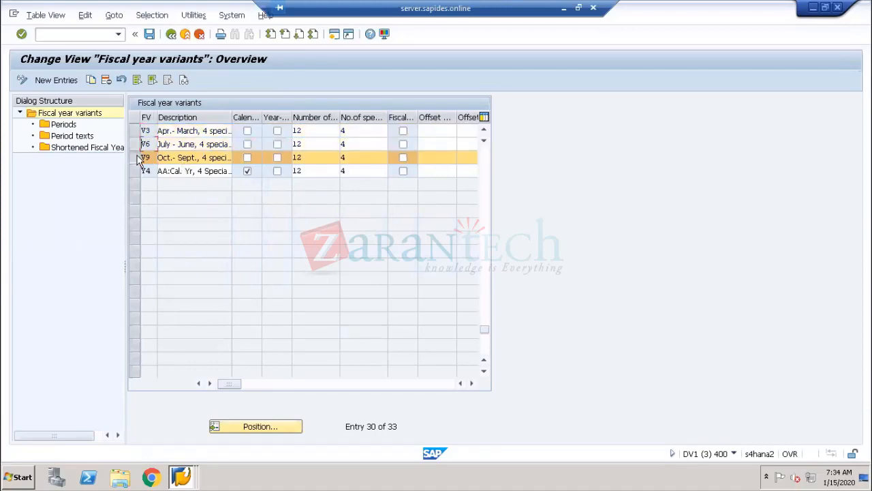
left_click(134, 158)
left_click(171, 34)
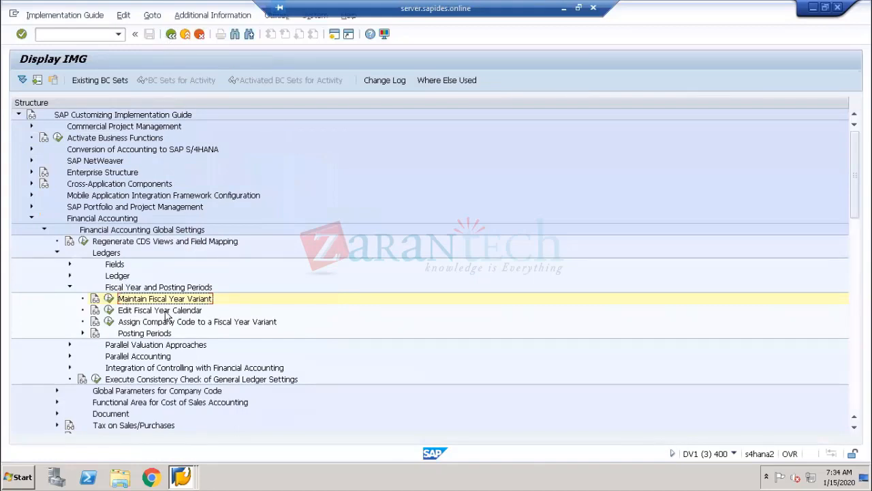
Check the fiscal year variant assigned to company code 1710 in the company code assignment overview and return to the IMG
left_click(108, 322)
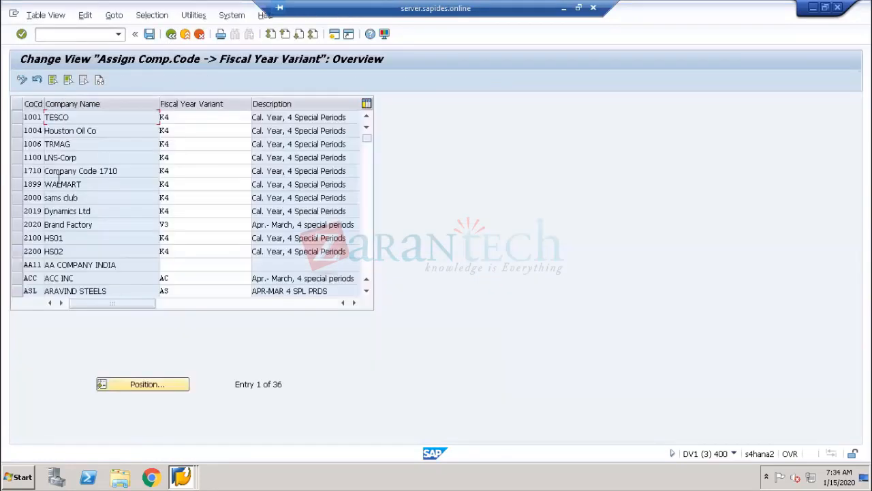
left_click_drag(179, 173, 159, 172)
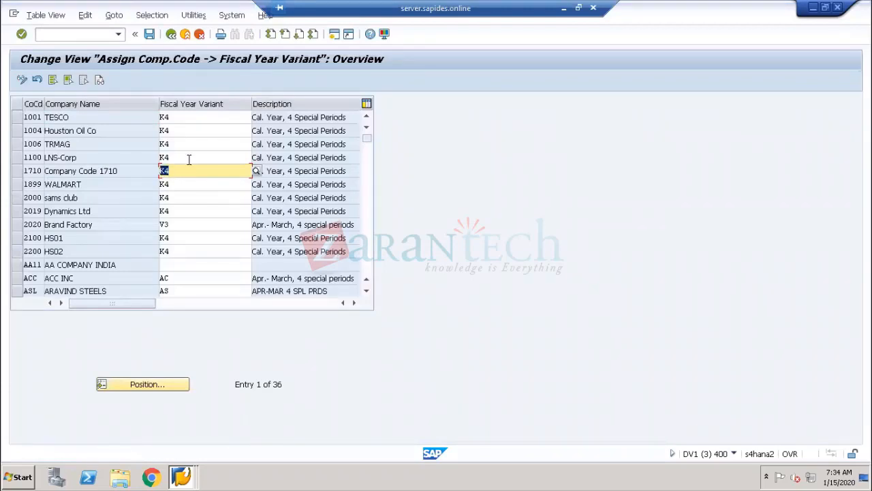
left_click(174, 38)
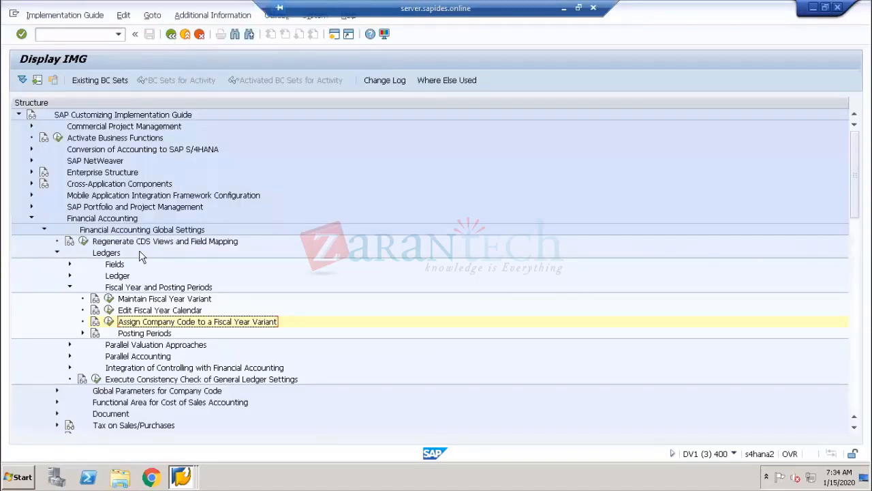
Open Define Settings for Ledgers and Currency Types under Ledger, displaying the locked data and closing the consistency check messages
left_click(70, 275)
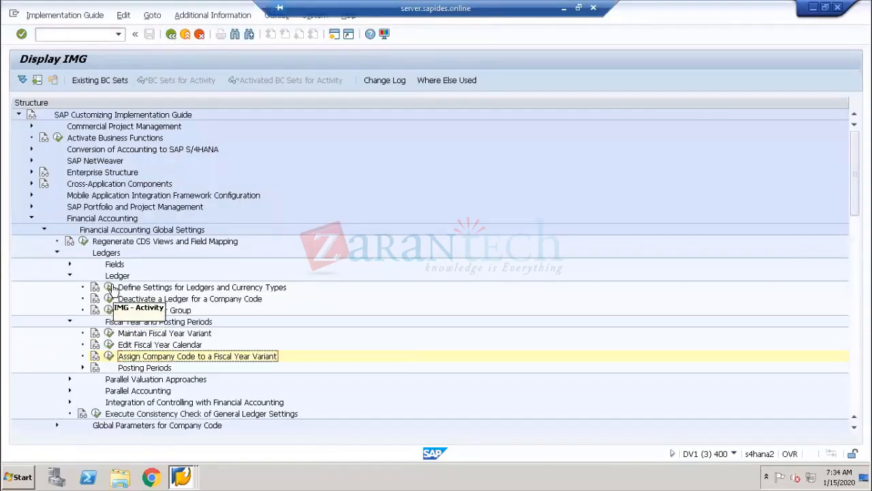
left_click(109, 287)
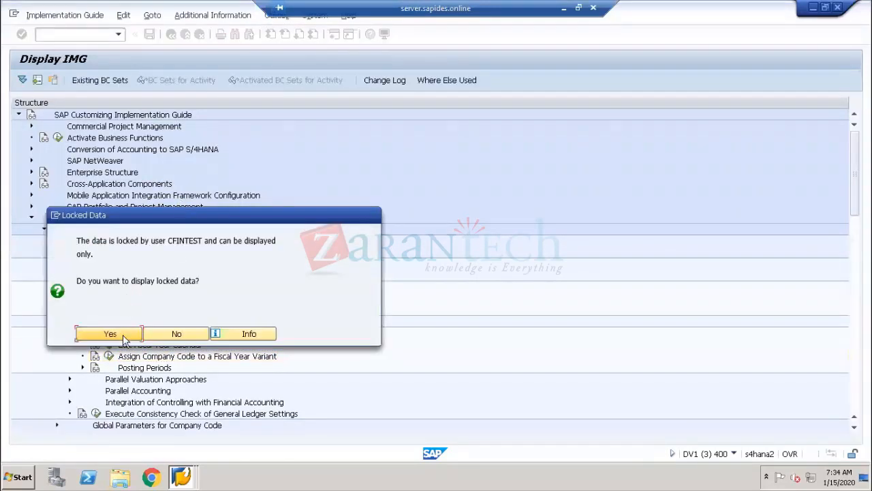
left_click(124, 337)
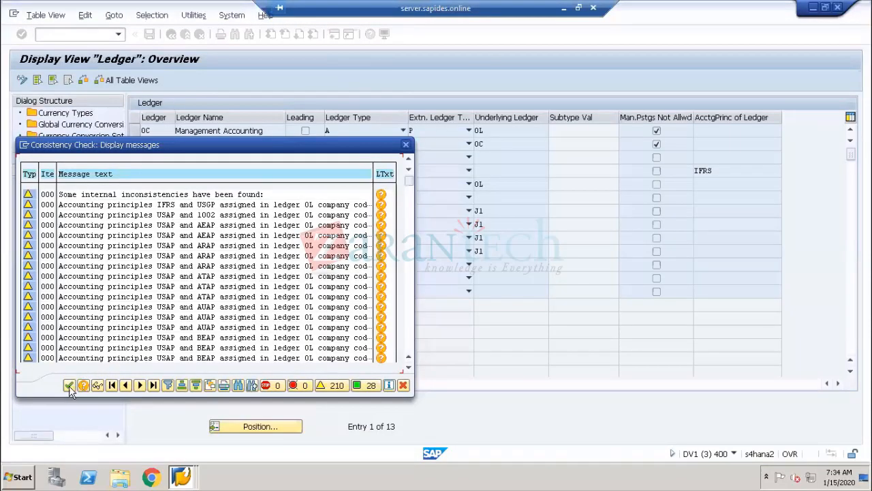
left_click(69, 386)
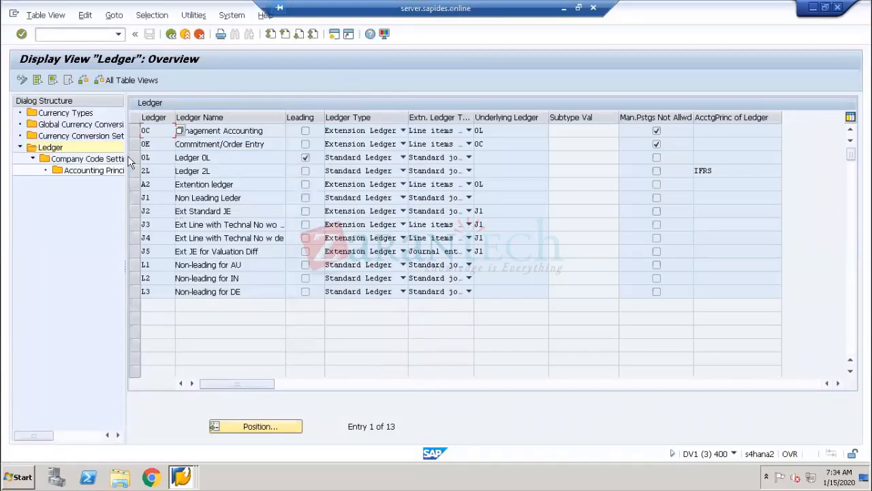
Open the company code settings for leading ledger 0L and dismiss the consistency check messages
left_click(134, 157)
double_click(94, 161)
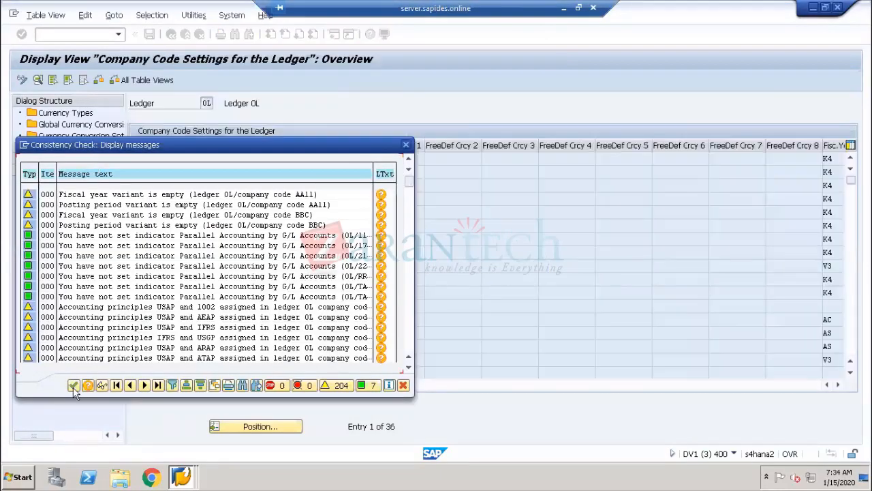
left_click(74, 386)
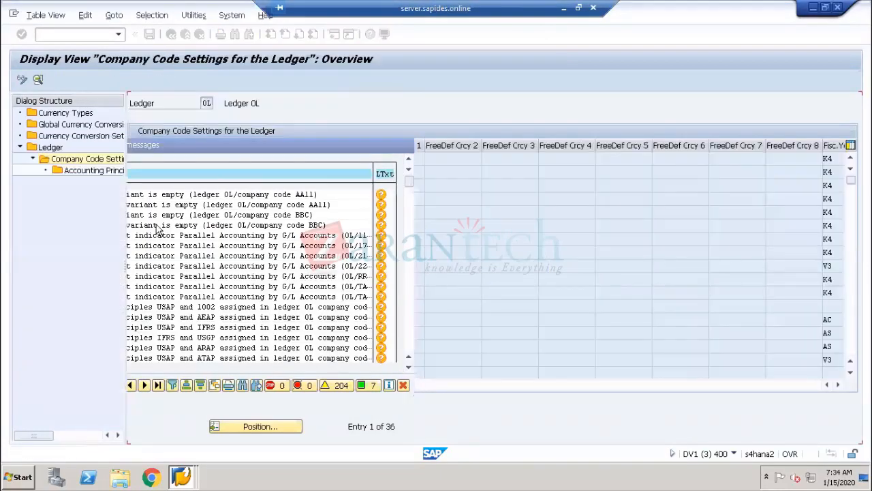
Check the fiscal year variant and posting period variant of company code 1710 in the ledger settings, and switch back to Excel
left_click(134, 213)
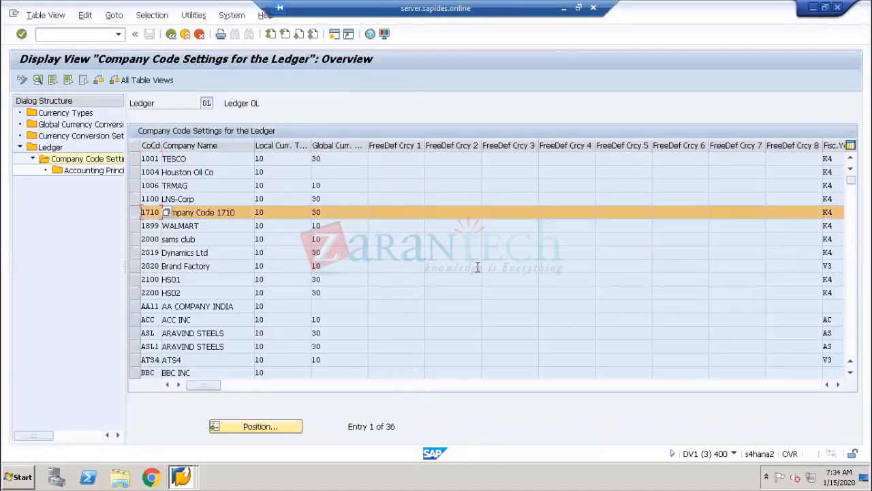
left_click(838, 384)
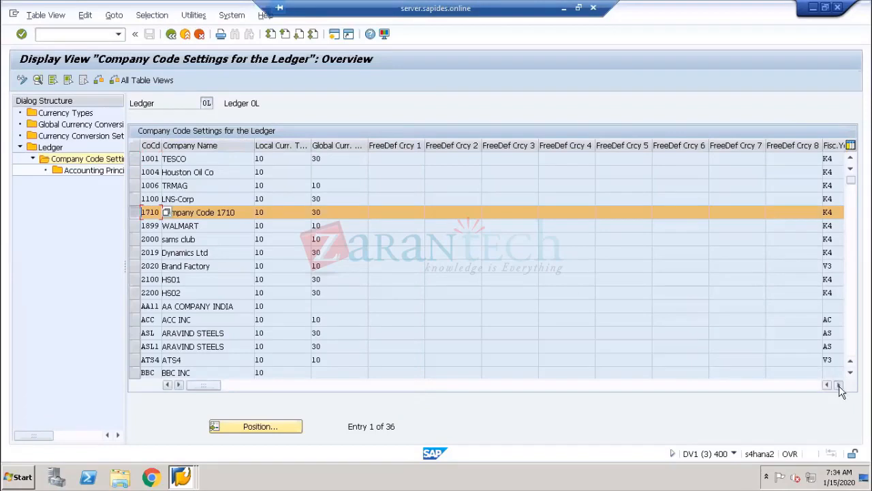
left_click(579, 213)
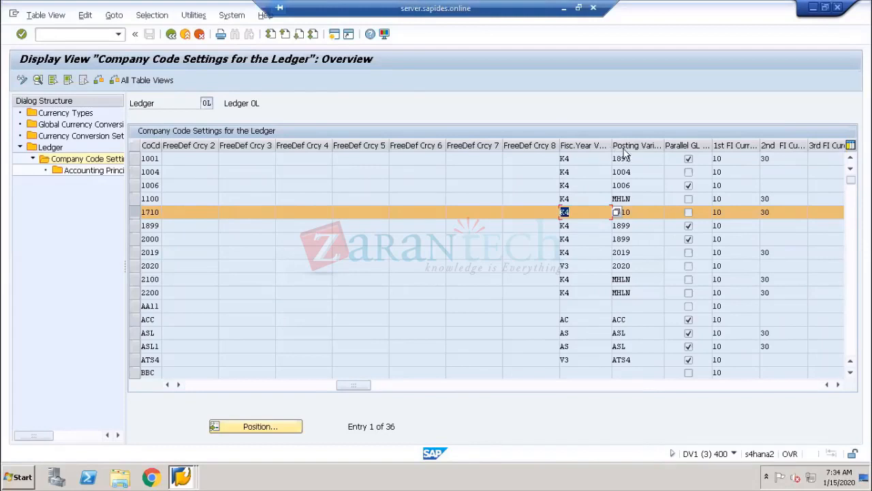
left_click(643, 212)
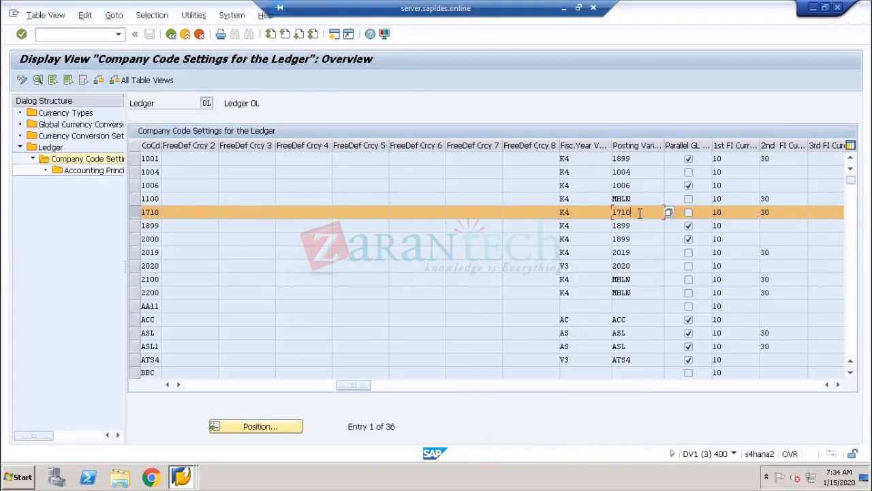
left_click(595, 210)
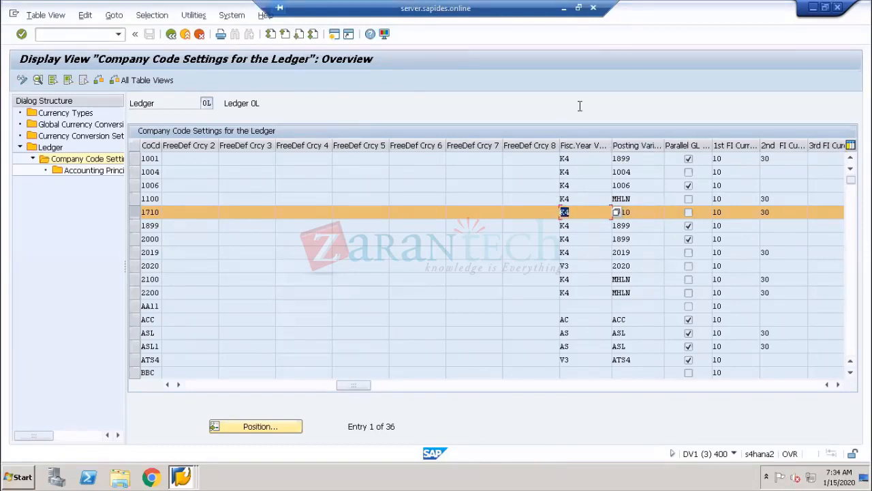
left_click(563, 9)
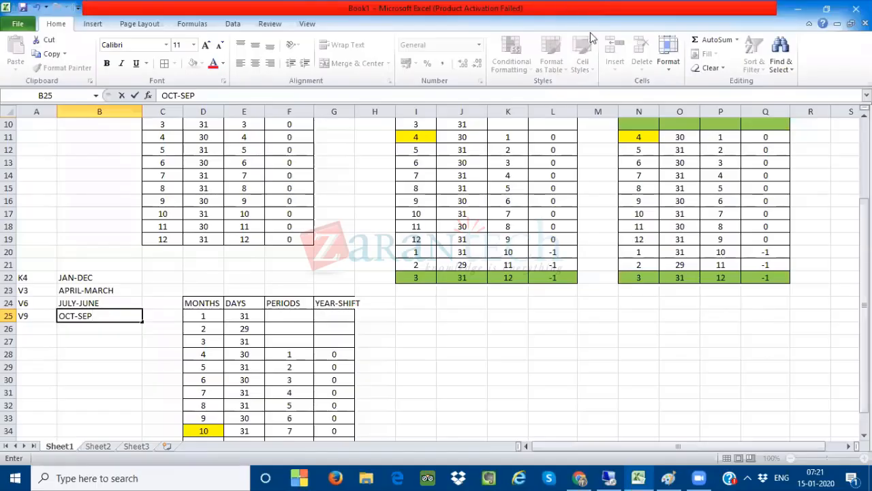